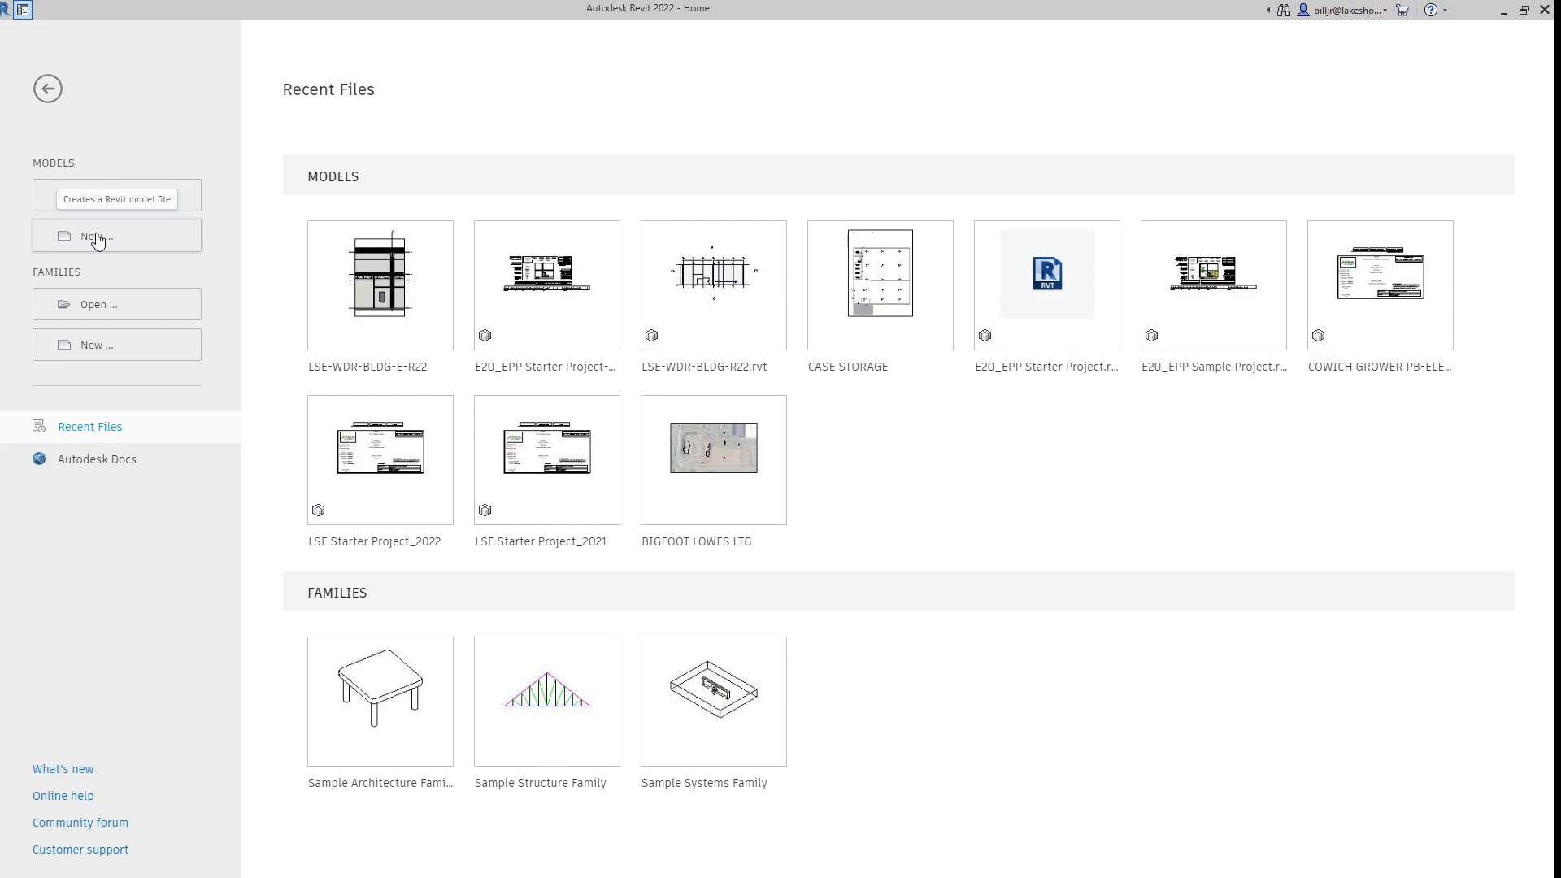
# - Create a new project from the English-Imperial template Electrical-Default.rte
pyautogui.click(97, 237)
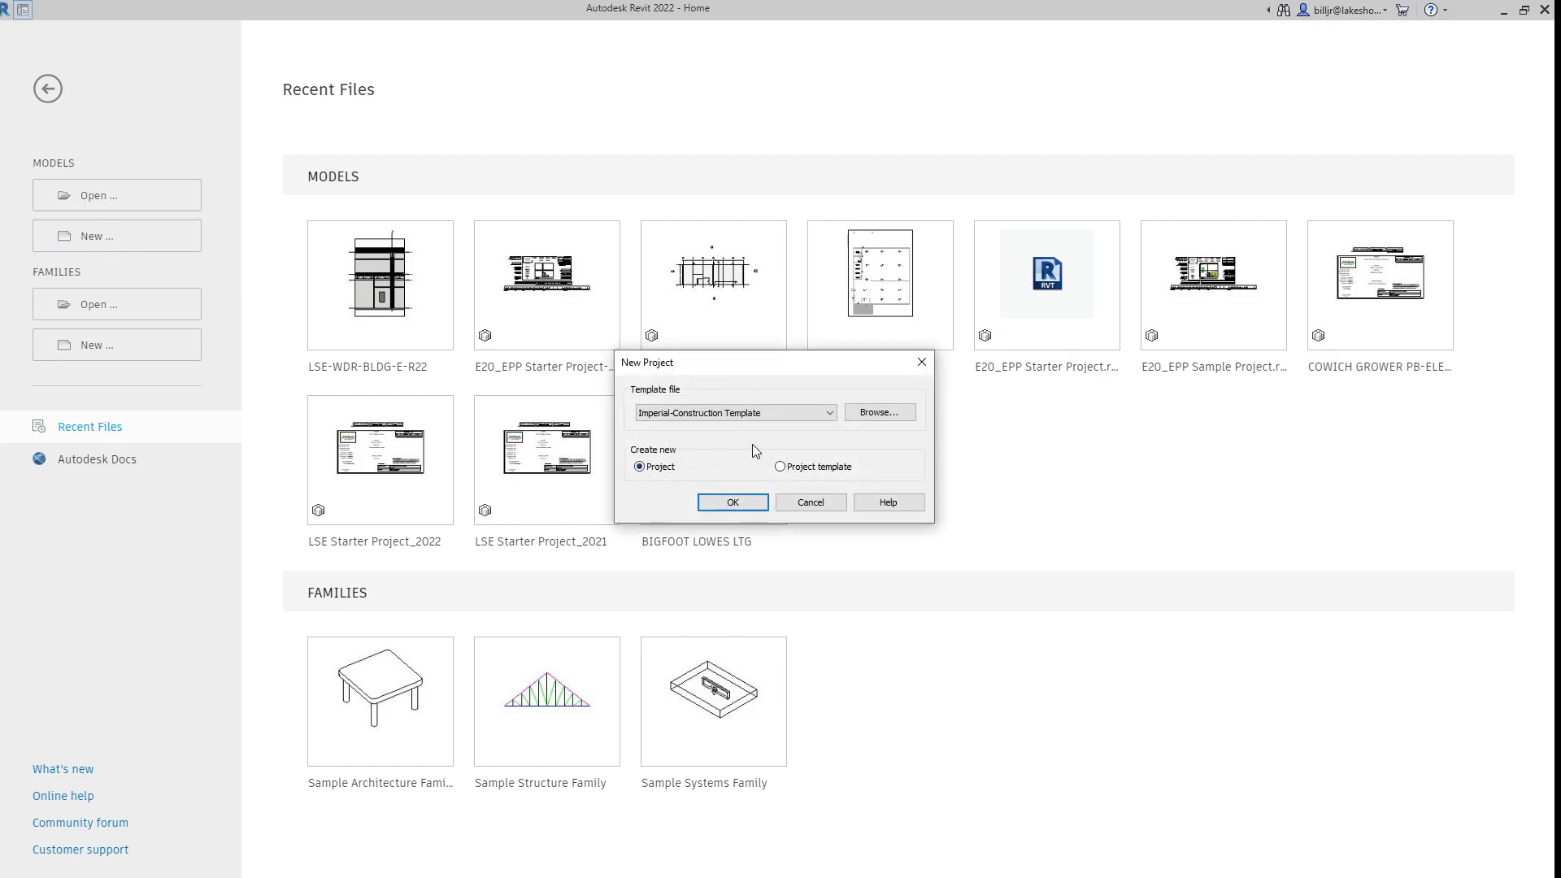
pyautogui.click(831, 415)
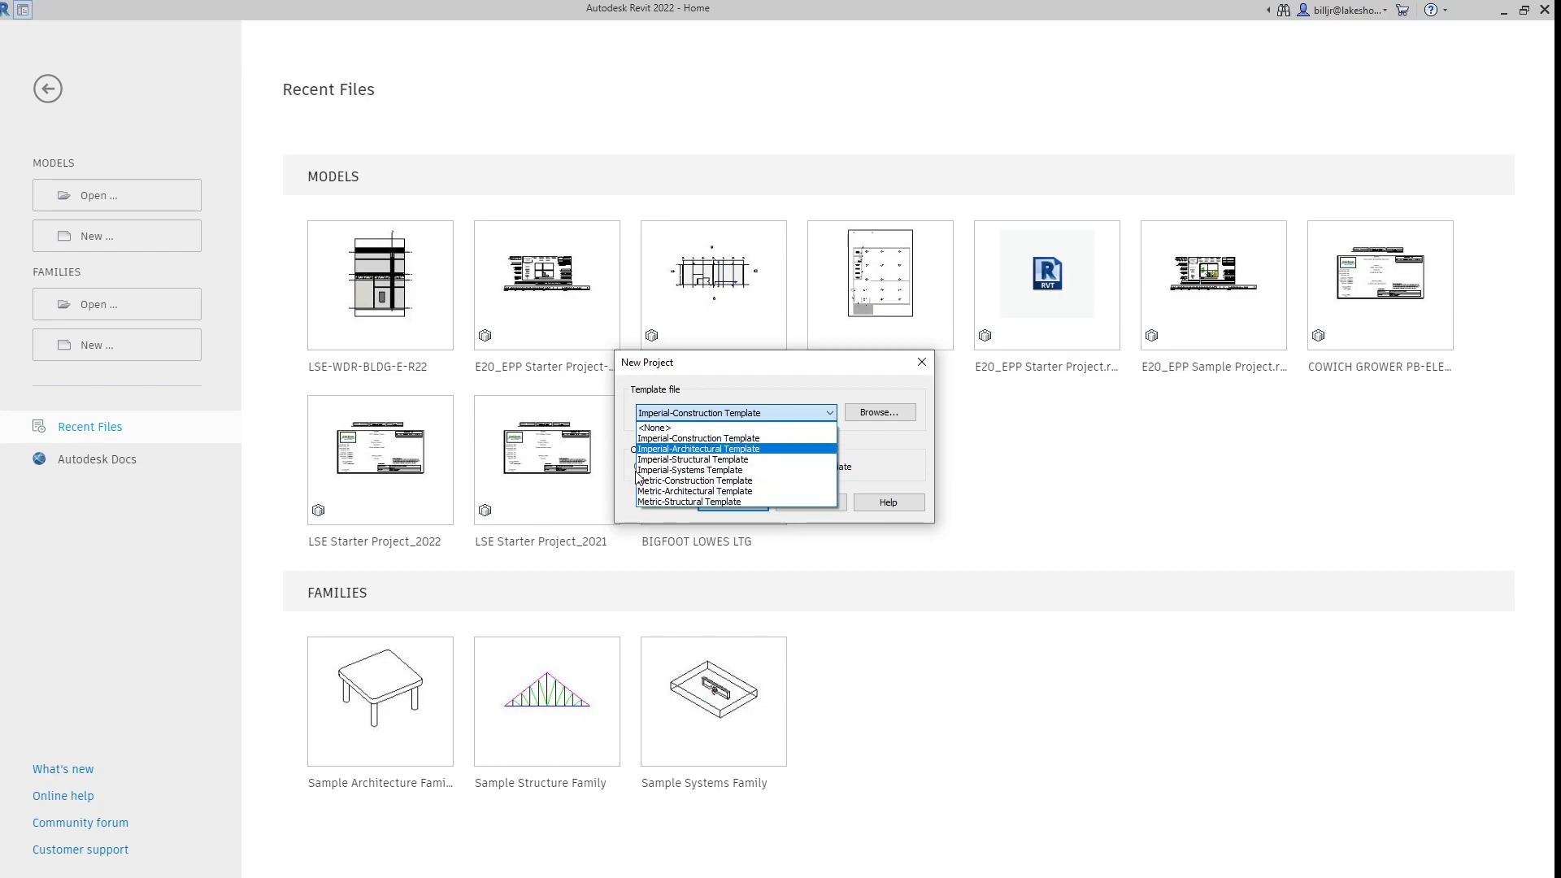
pyautogui.click(887, 416)
pyautogui.click(887, 416)
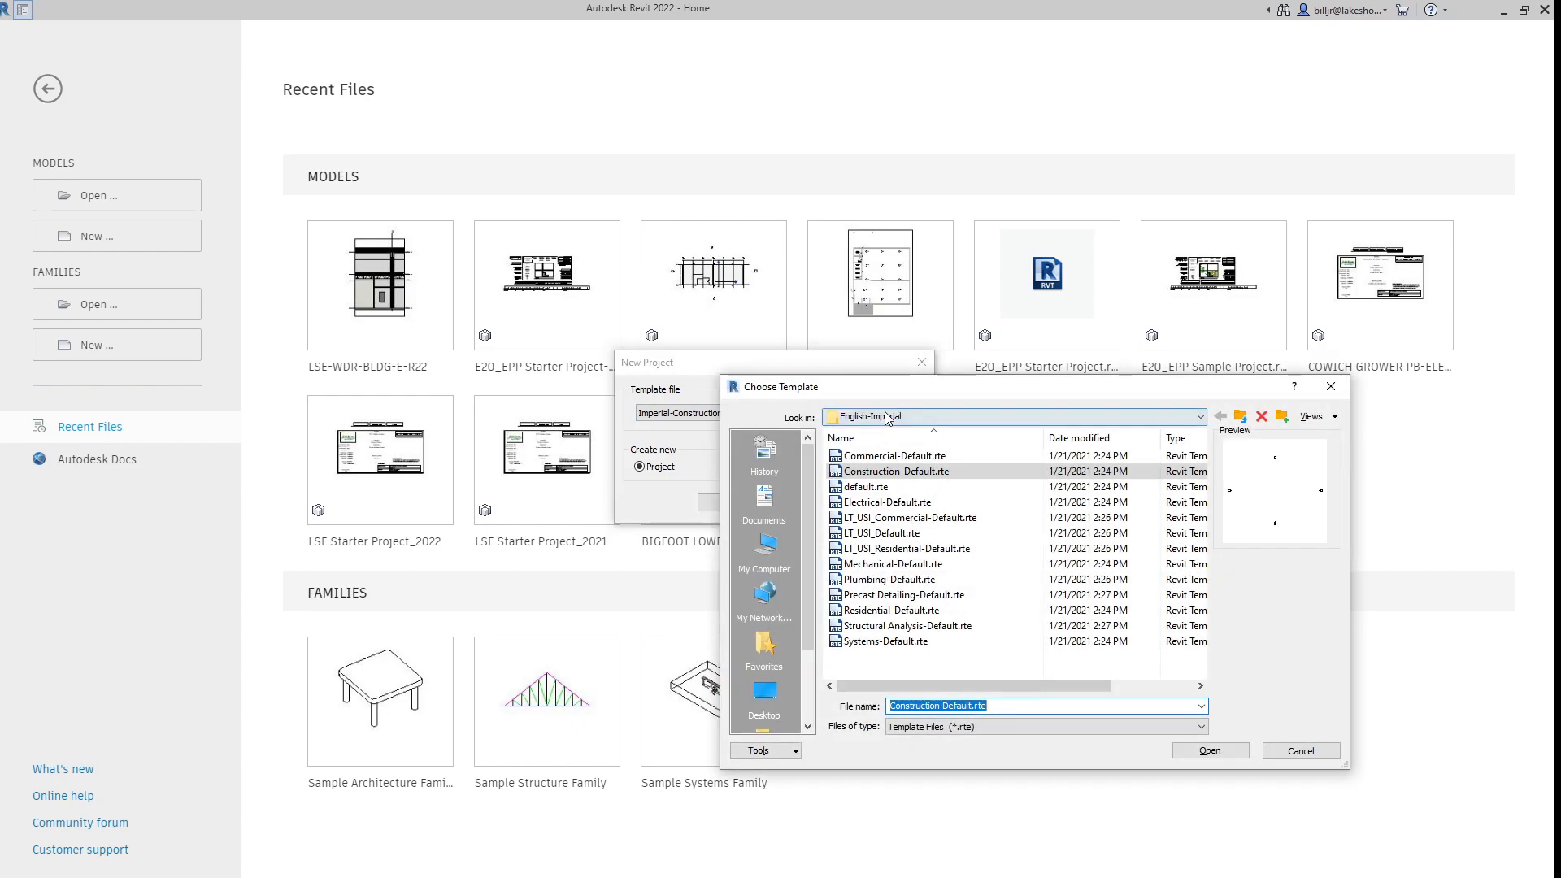
pyautogui.click(902, 503)
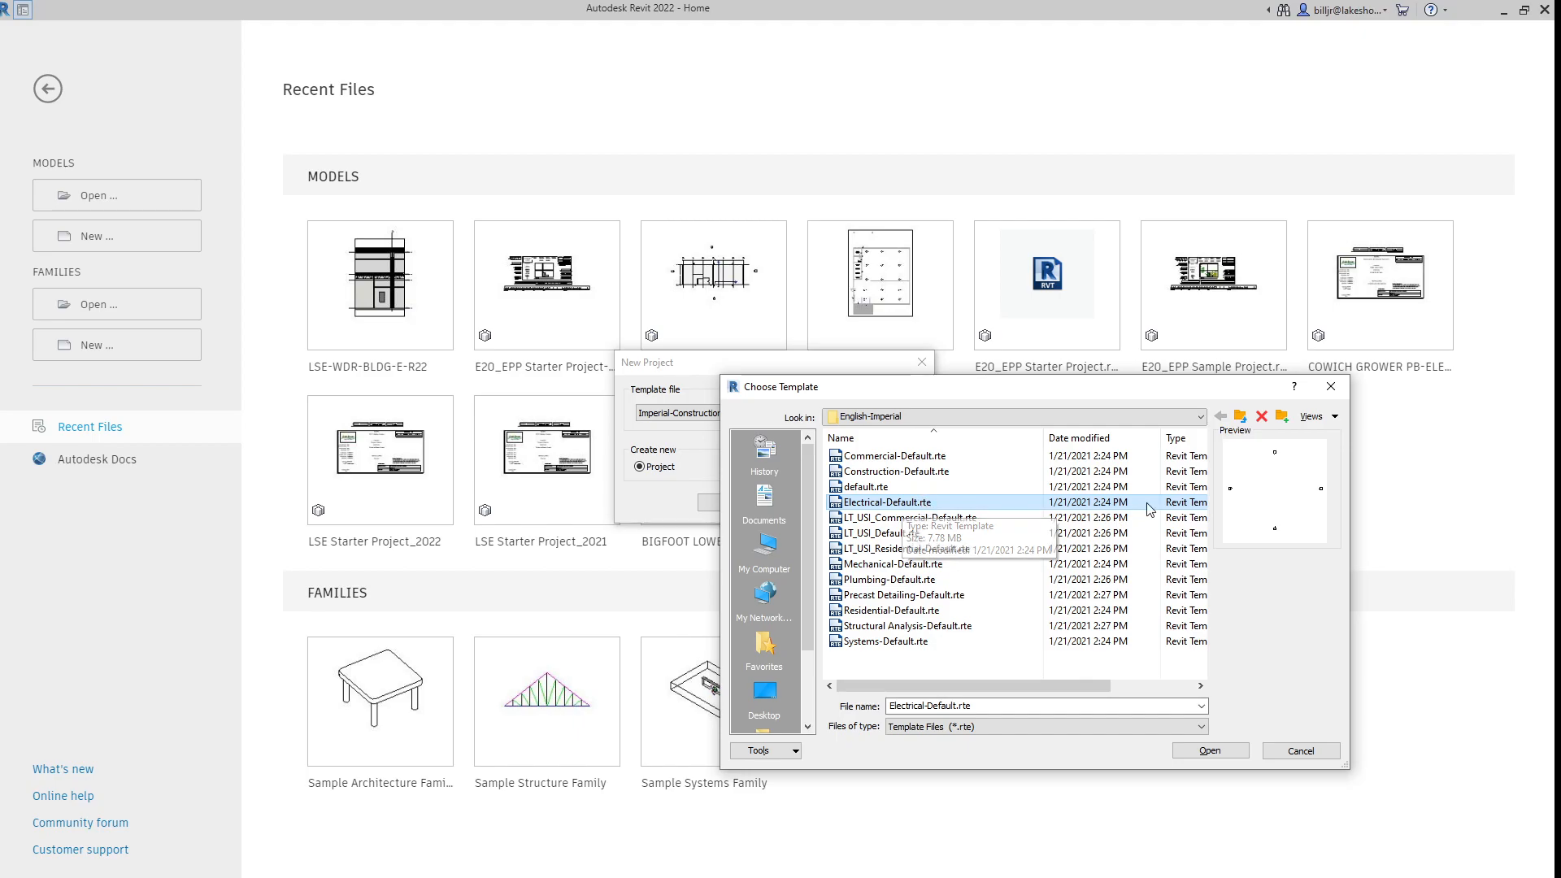
pyautogui.click(1209, 750)
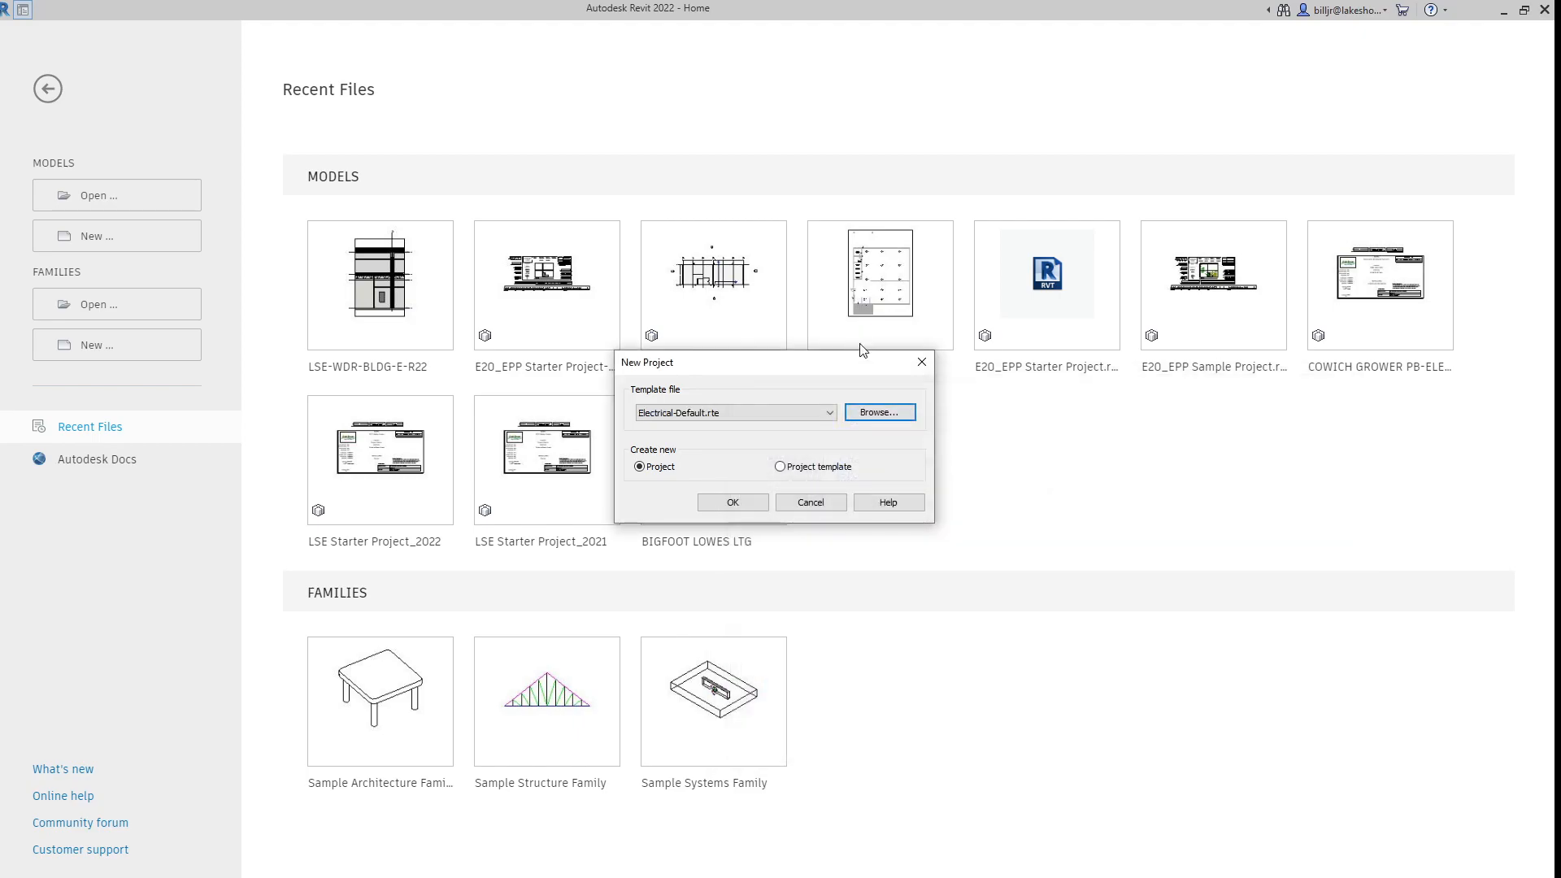
pyautogui.click(730, 503)
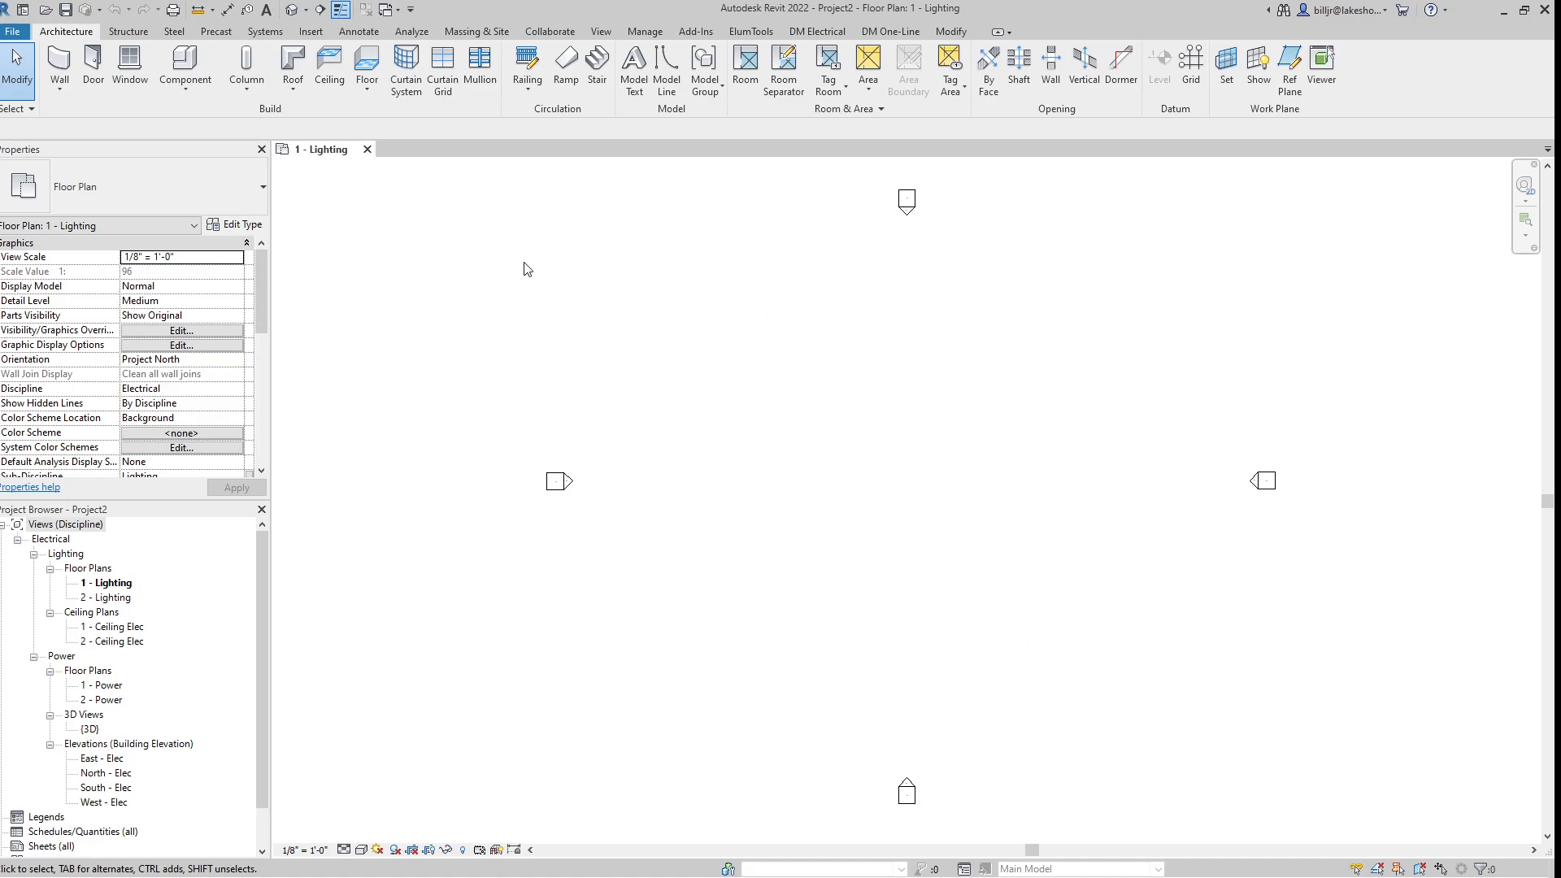
# - Open the project's Electrical Settings from the MEP settings
pyautogui.click(646, 31)
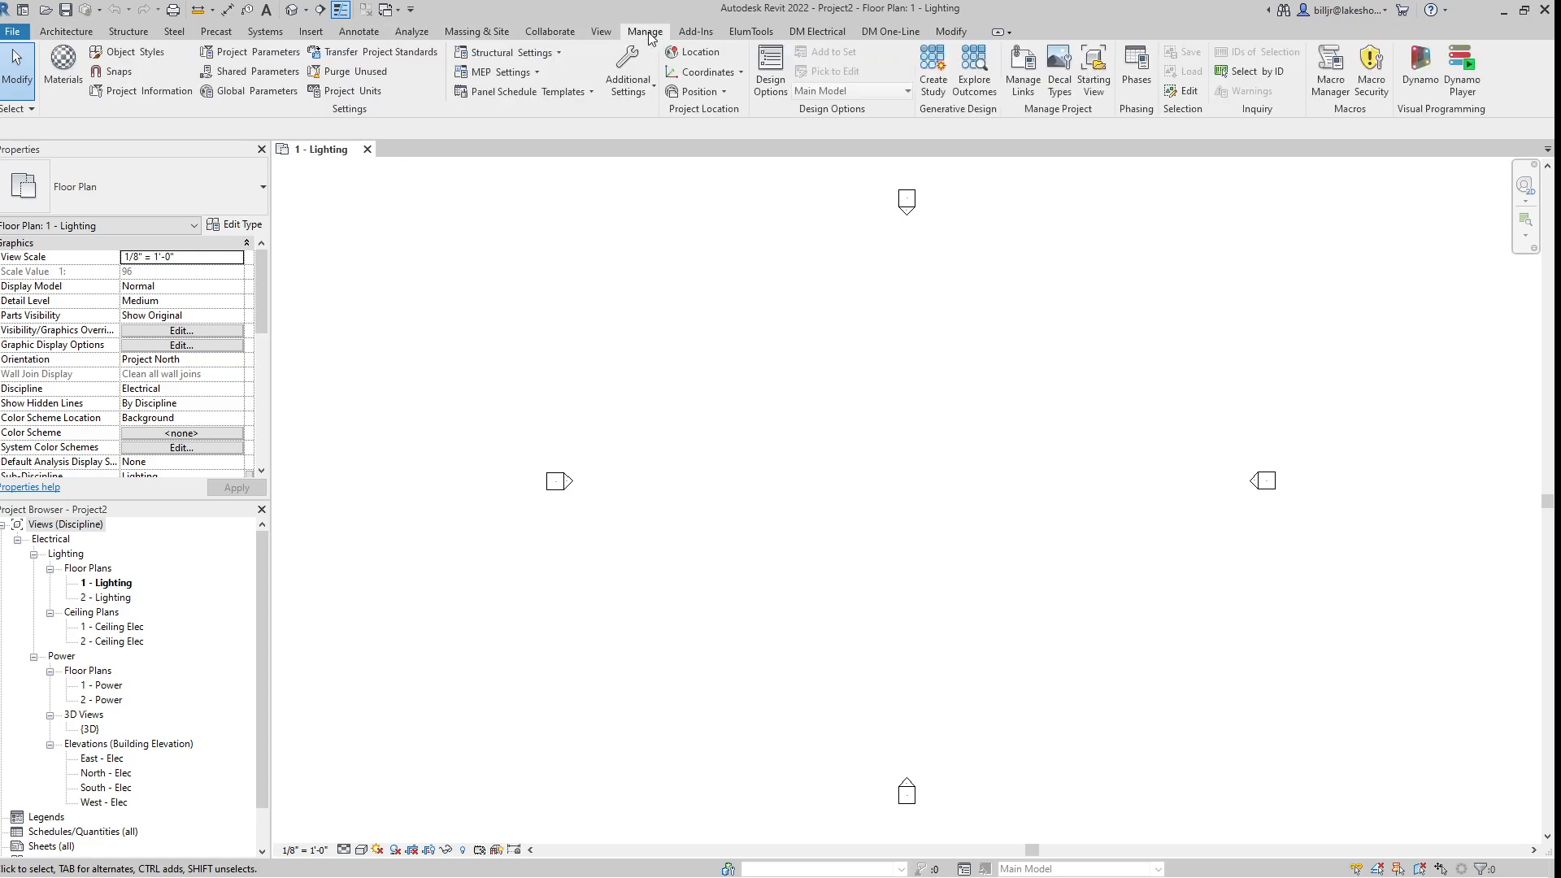
pyautogui.click(538, 75)
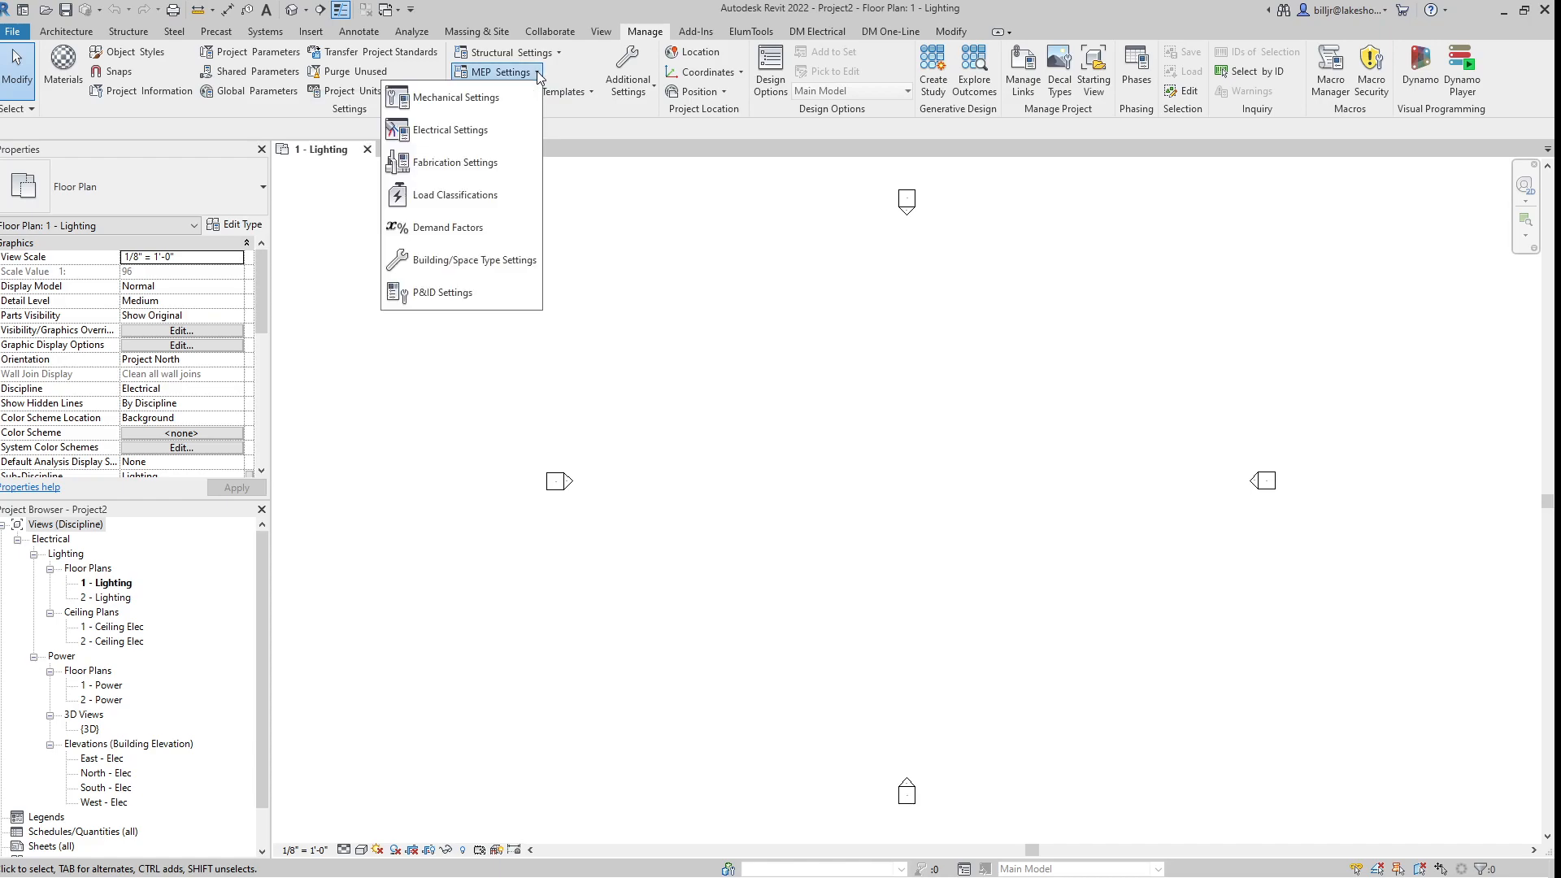
pyautogui.click(482, 126)
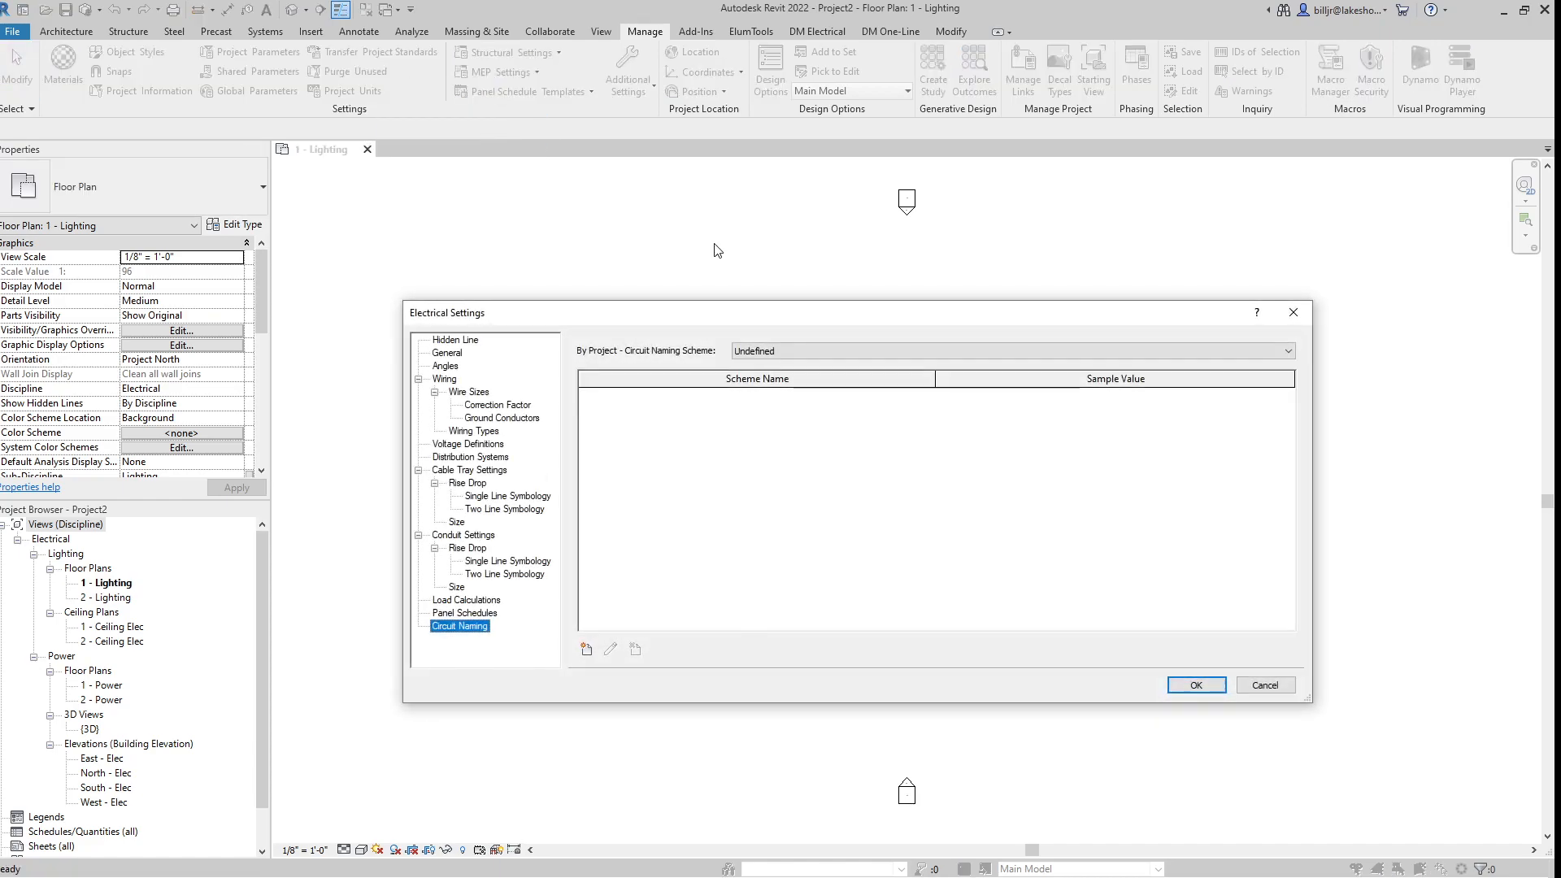
# - Review the Hidden Line settings and the line styles available for MEP hidden lines
pyautogui.click(464, 340)
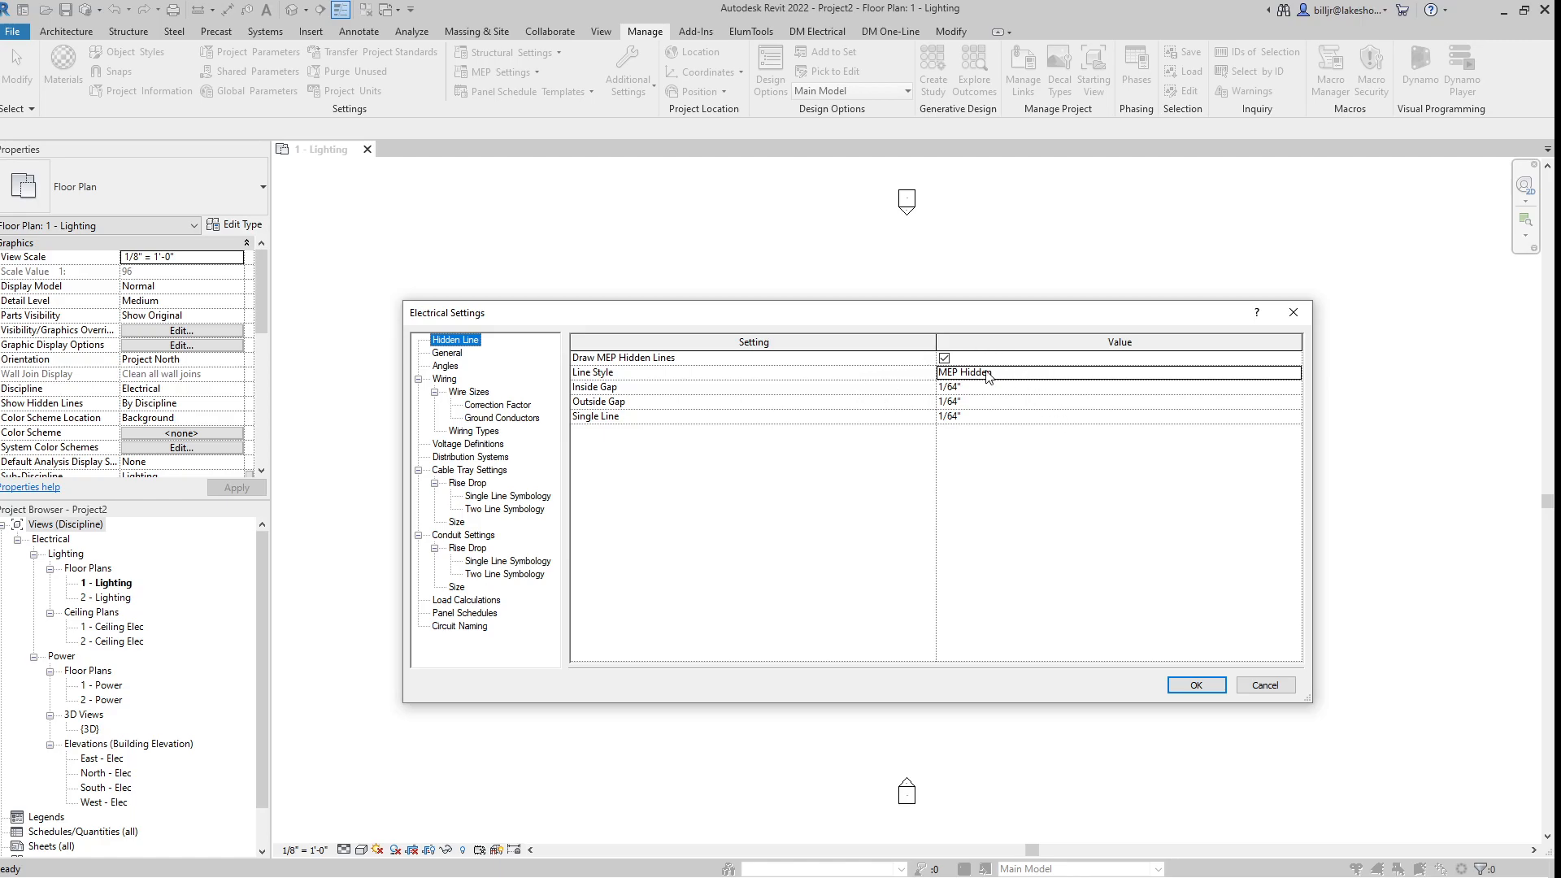
pyautogui.click(1295, 372)
pyautogui.click(1295, 372)
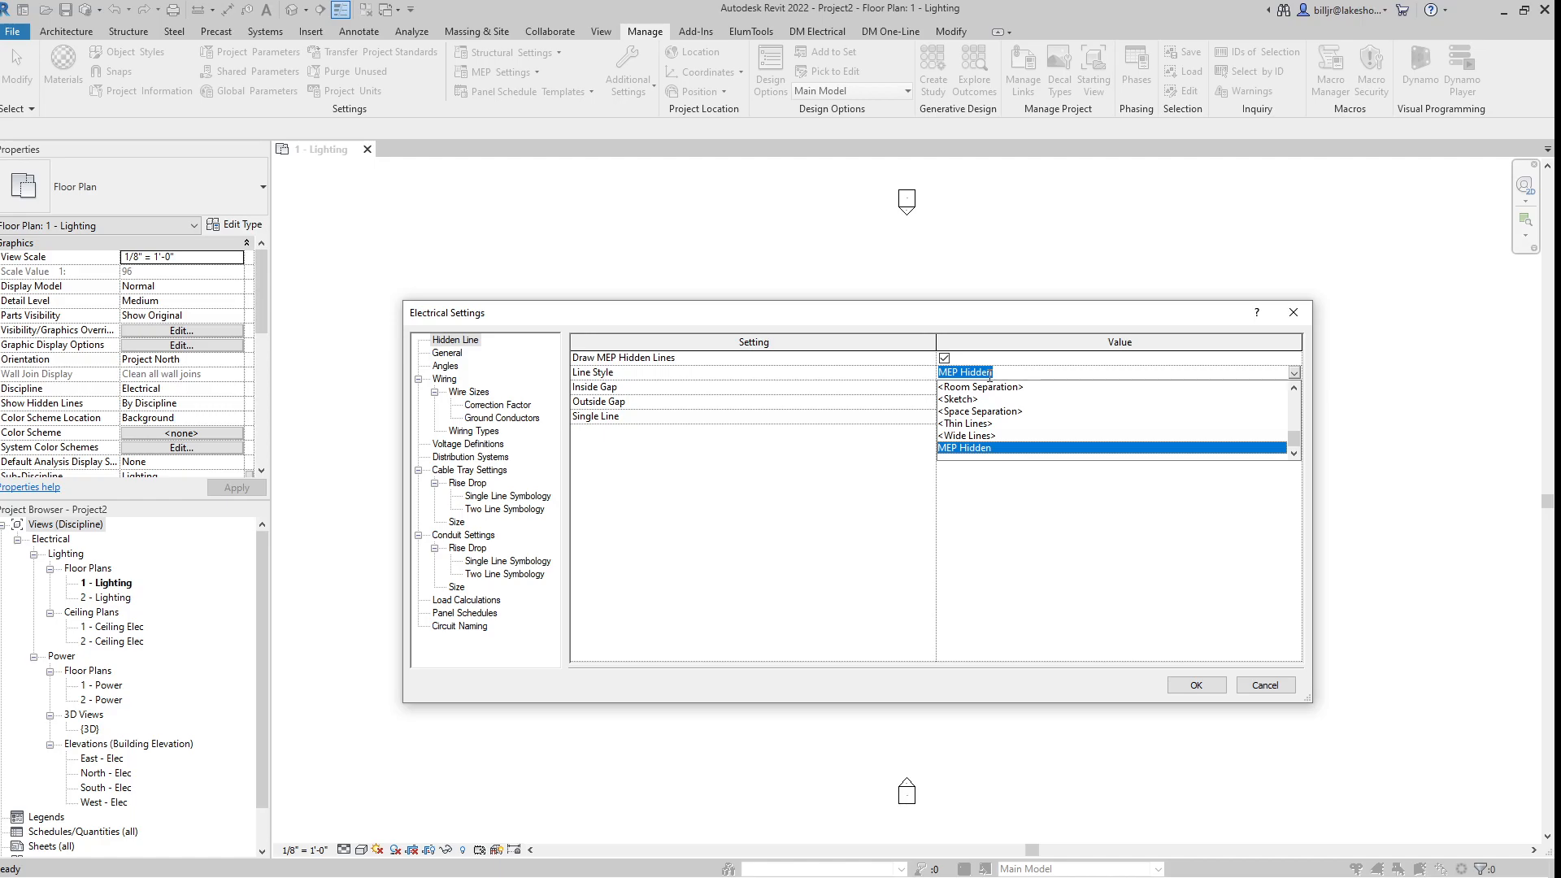
pyautogui.click(1294, 373)
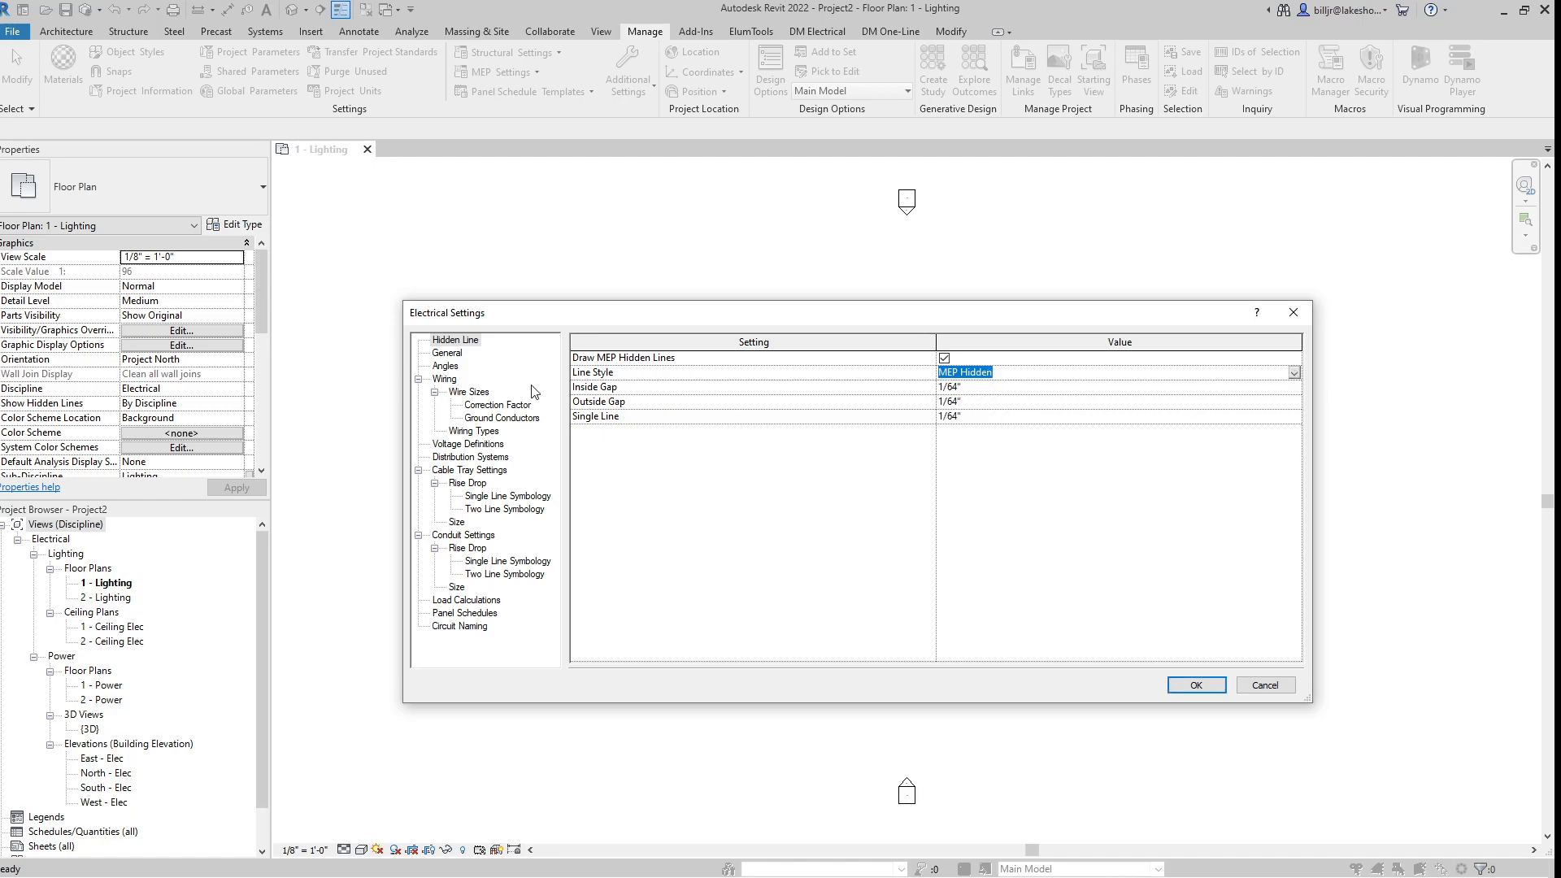
# - Review the General electrical settings, including the connector separator and the options for data style, circuit description and load name capitalization
pyautogui.click(454, 355)
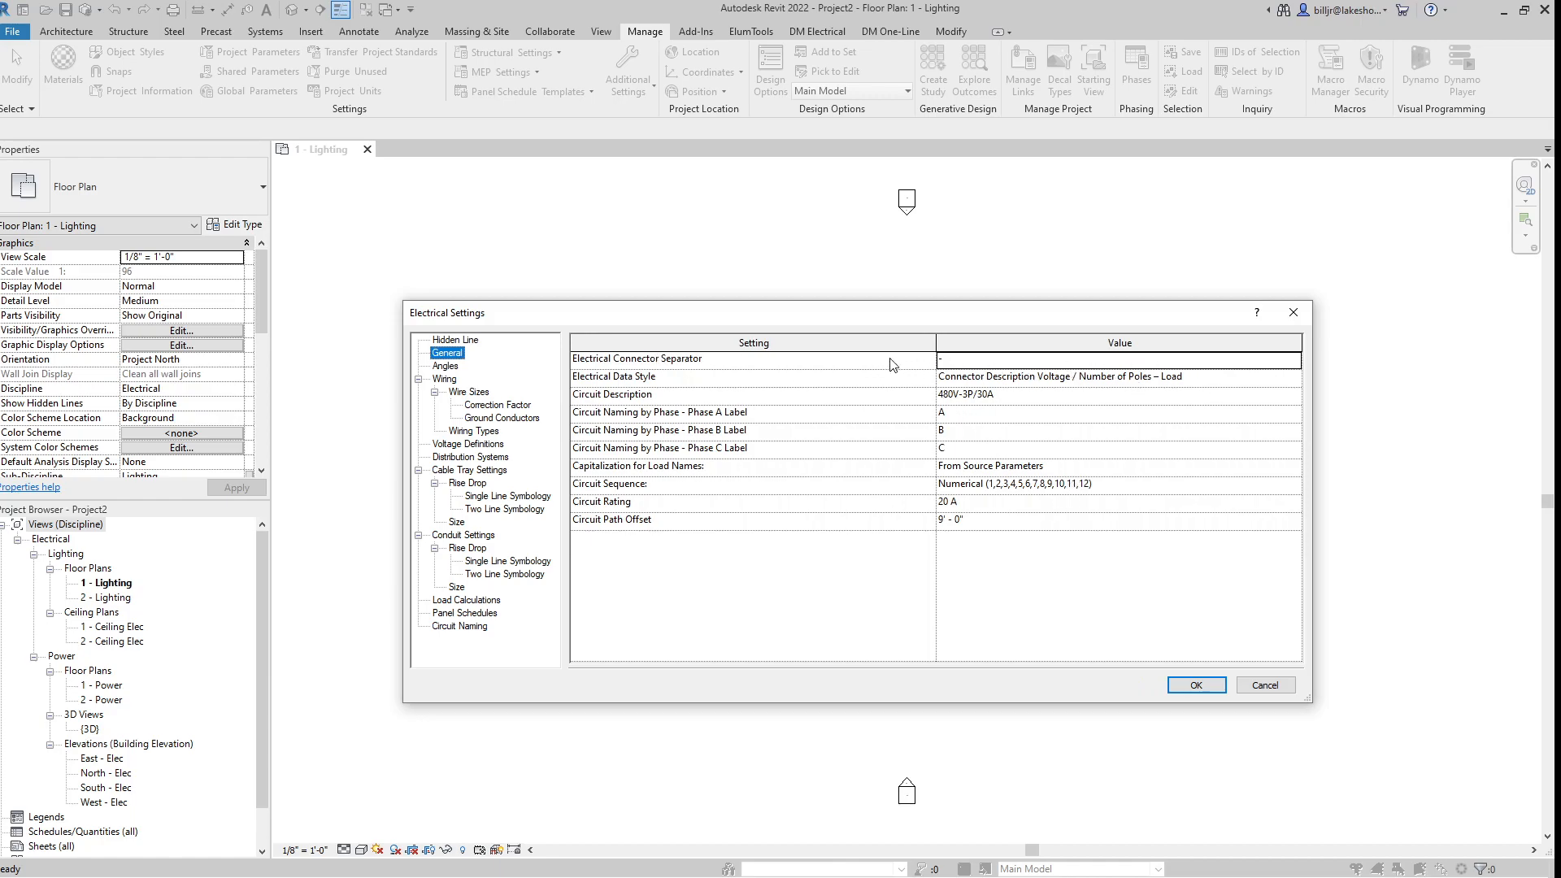
pyautogui.click(1296, 359)
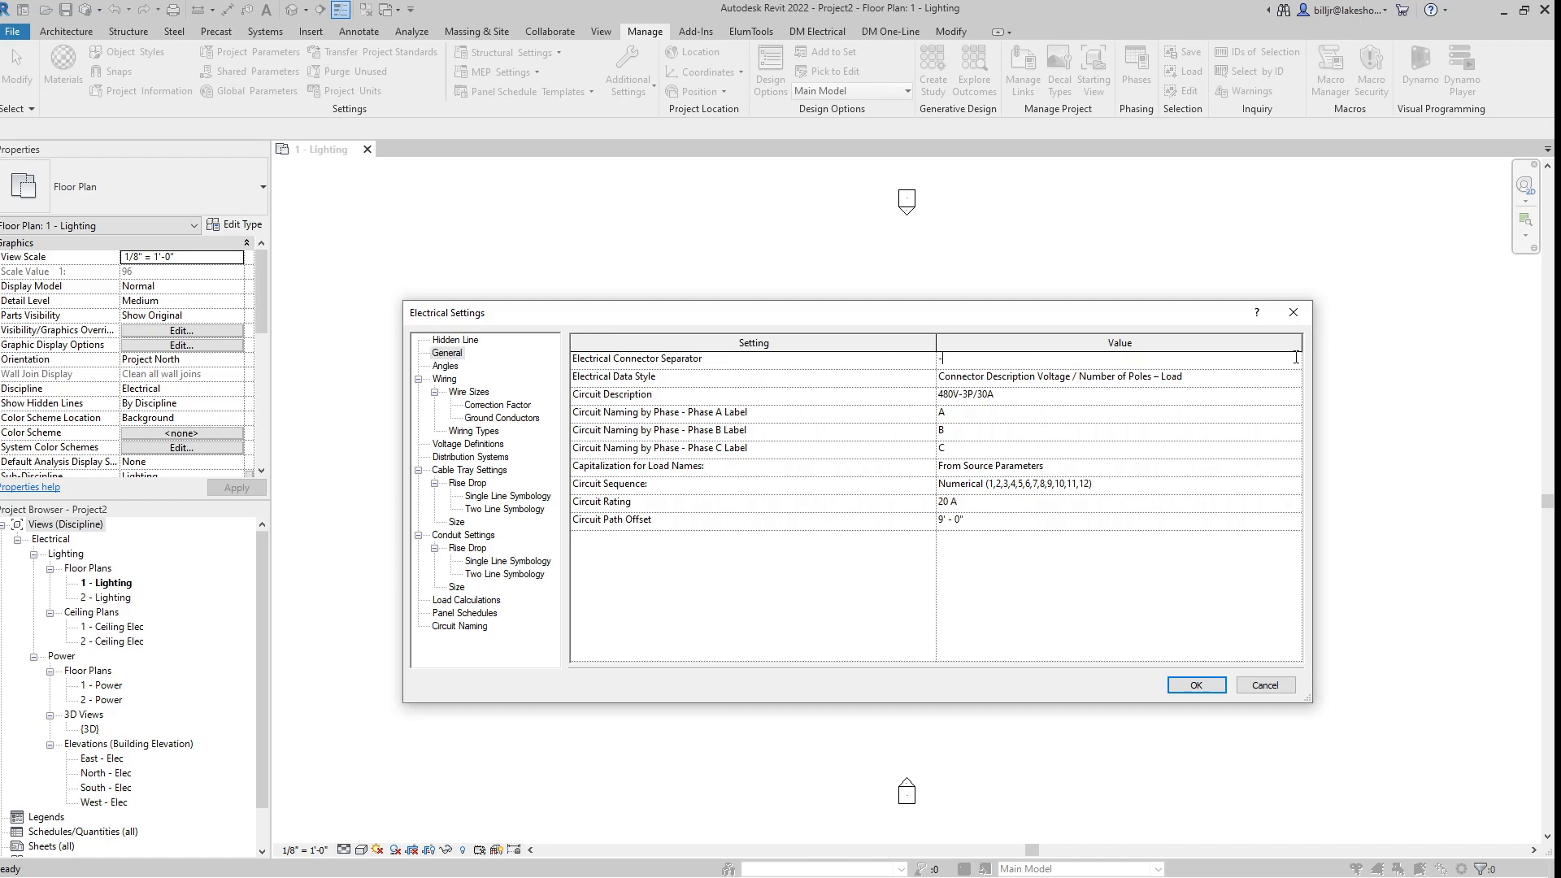
pyautogui.click(1293, 378)
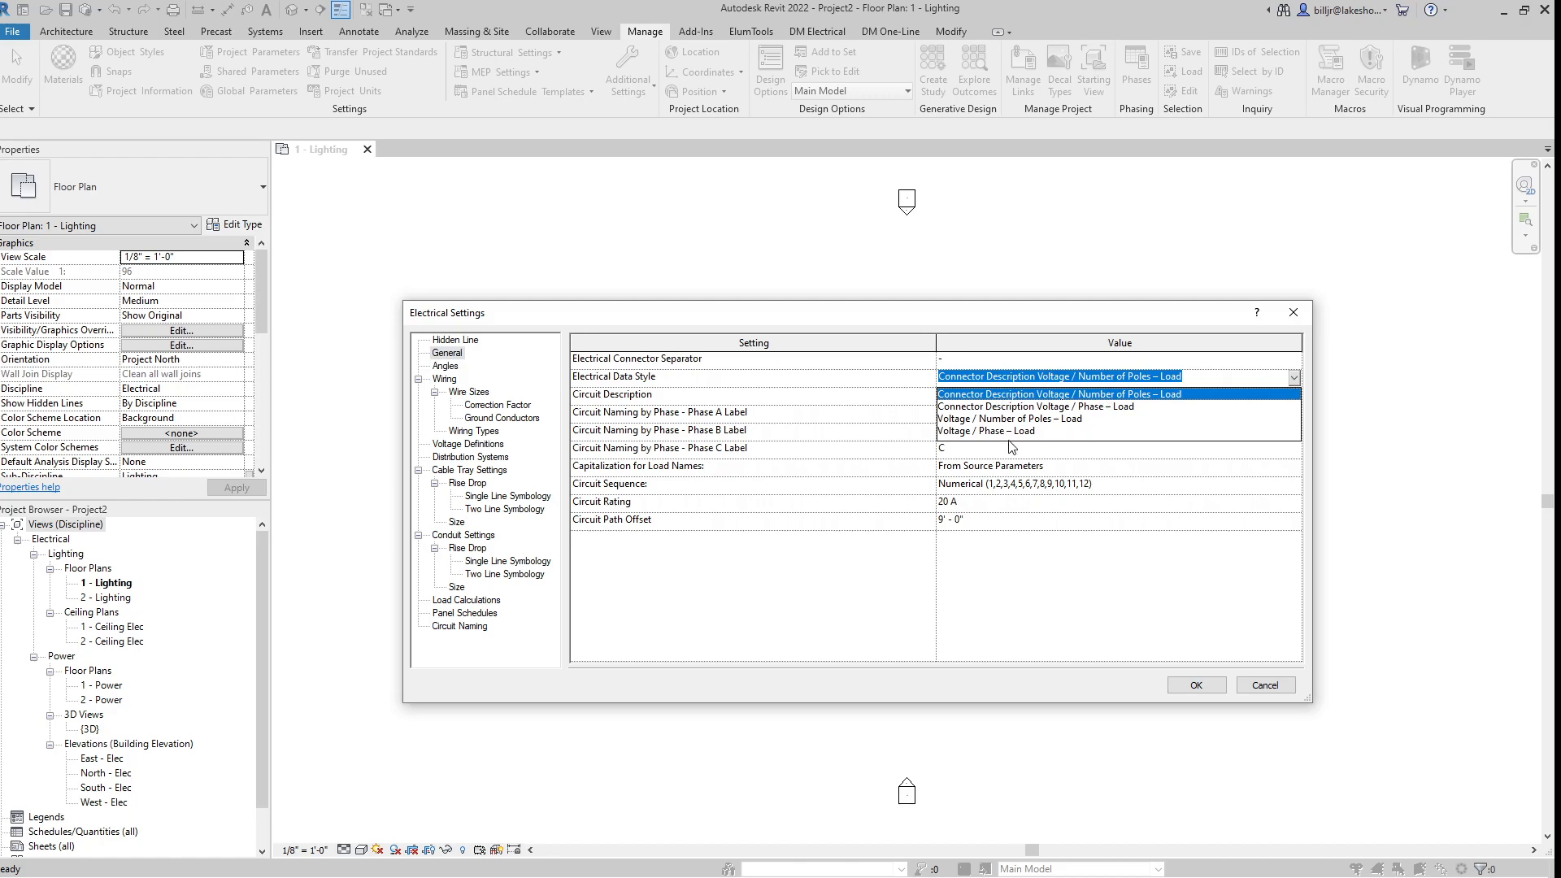
pyautogui.click(1294, 379)
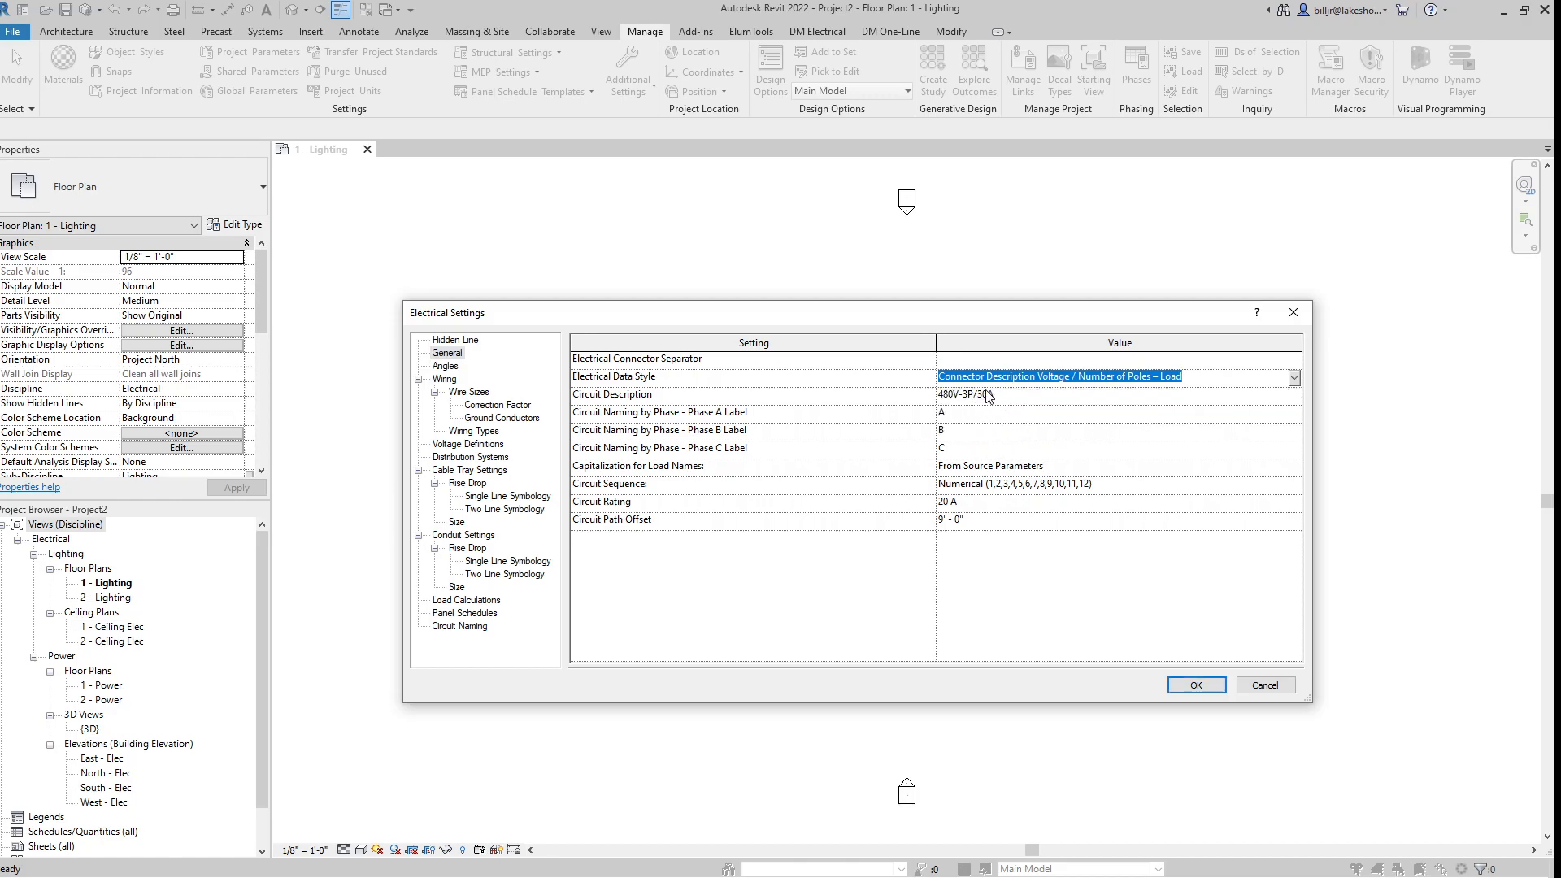
pyautogui.click(1295, 394)
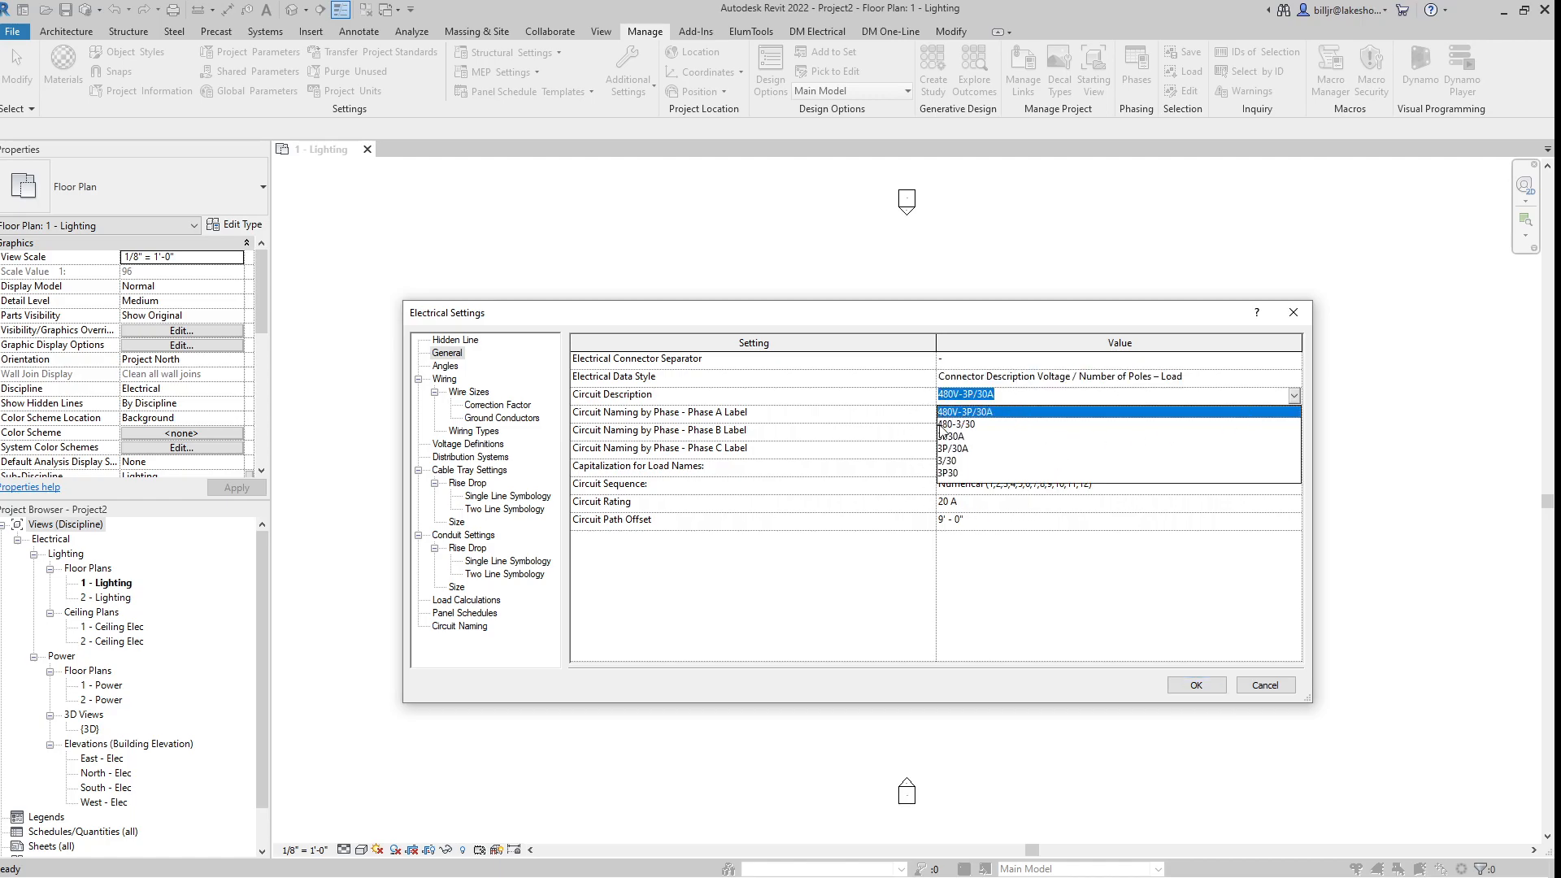
pyautogui.click(1295, 396)
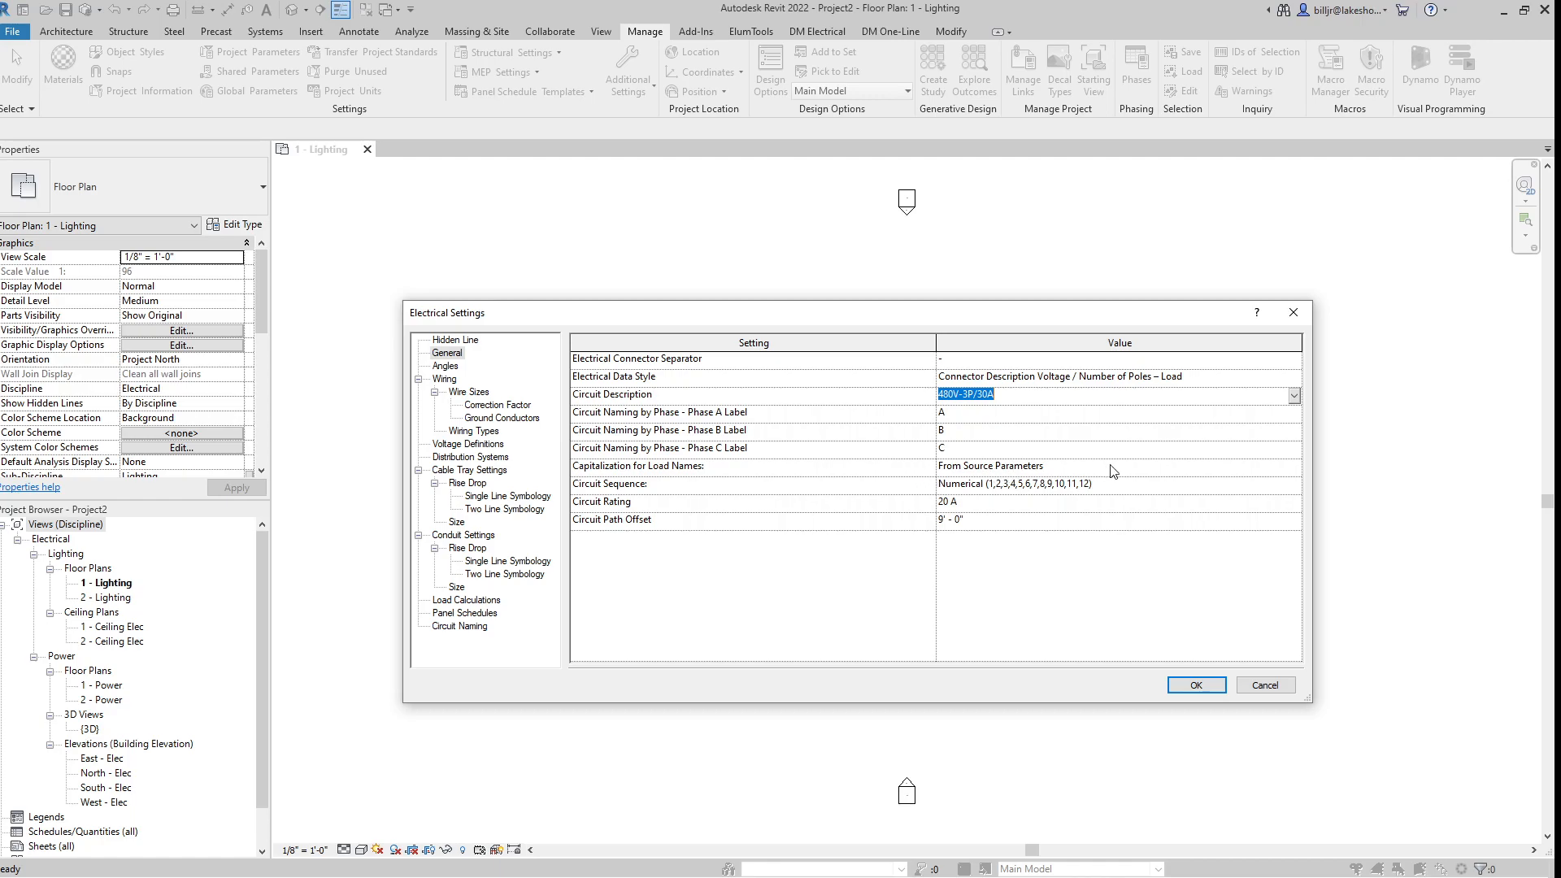
pyautogui.click(1293, 469)
pyautogui.click(1293, 469)
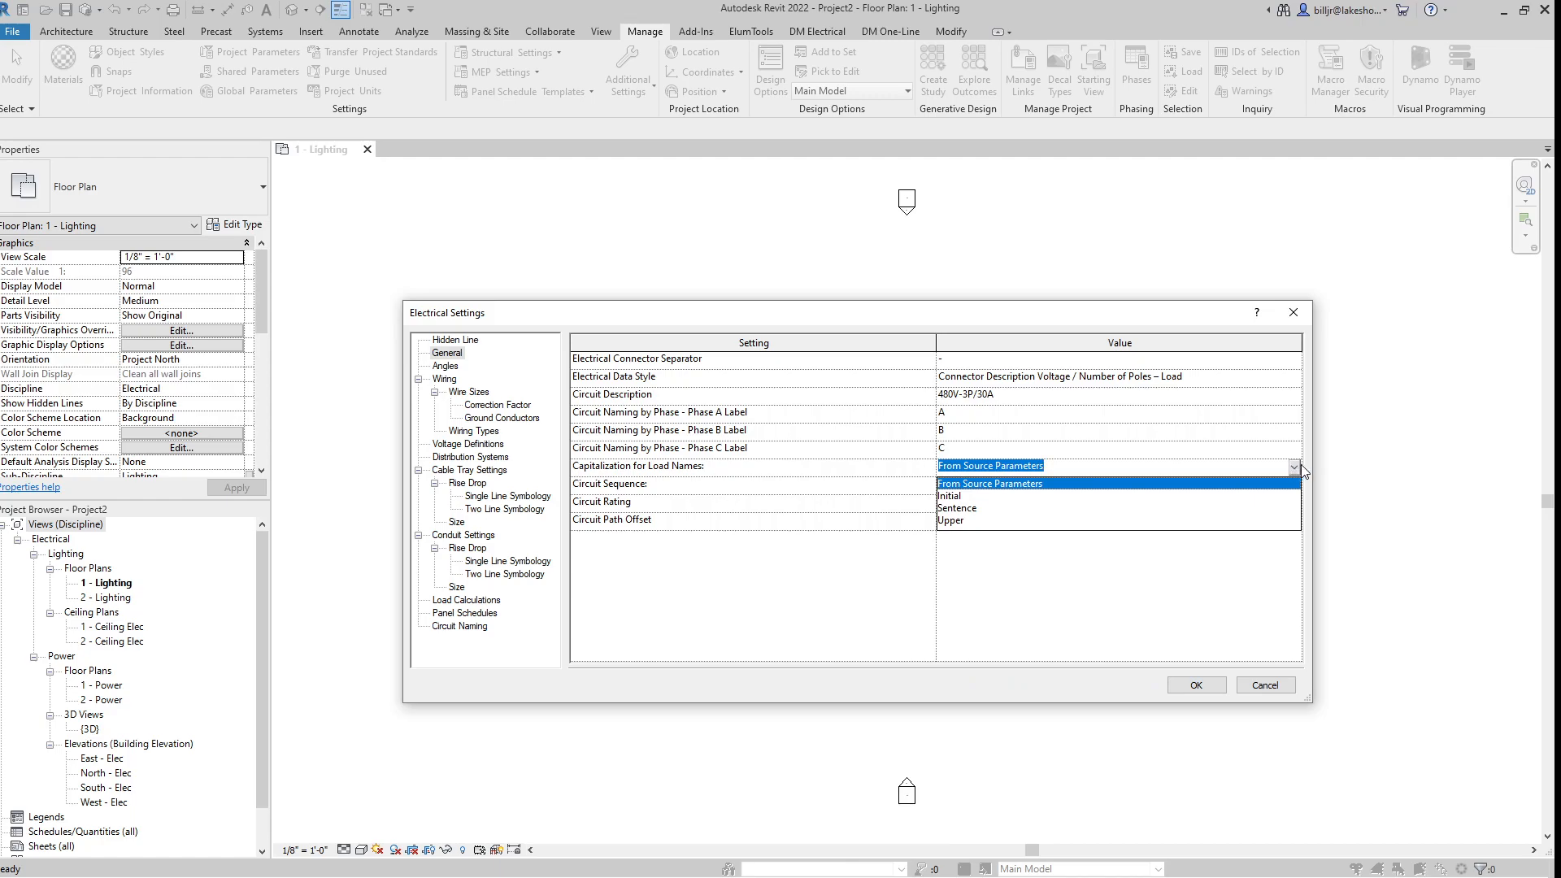
pyautogui.click(1295, 465)
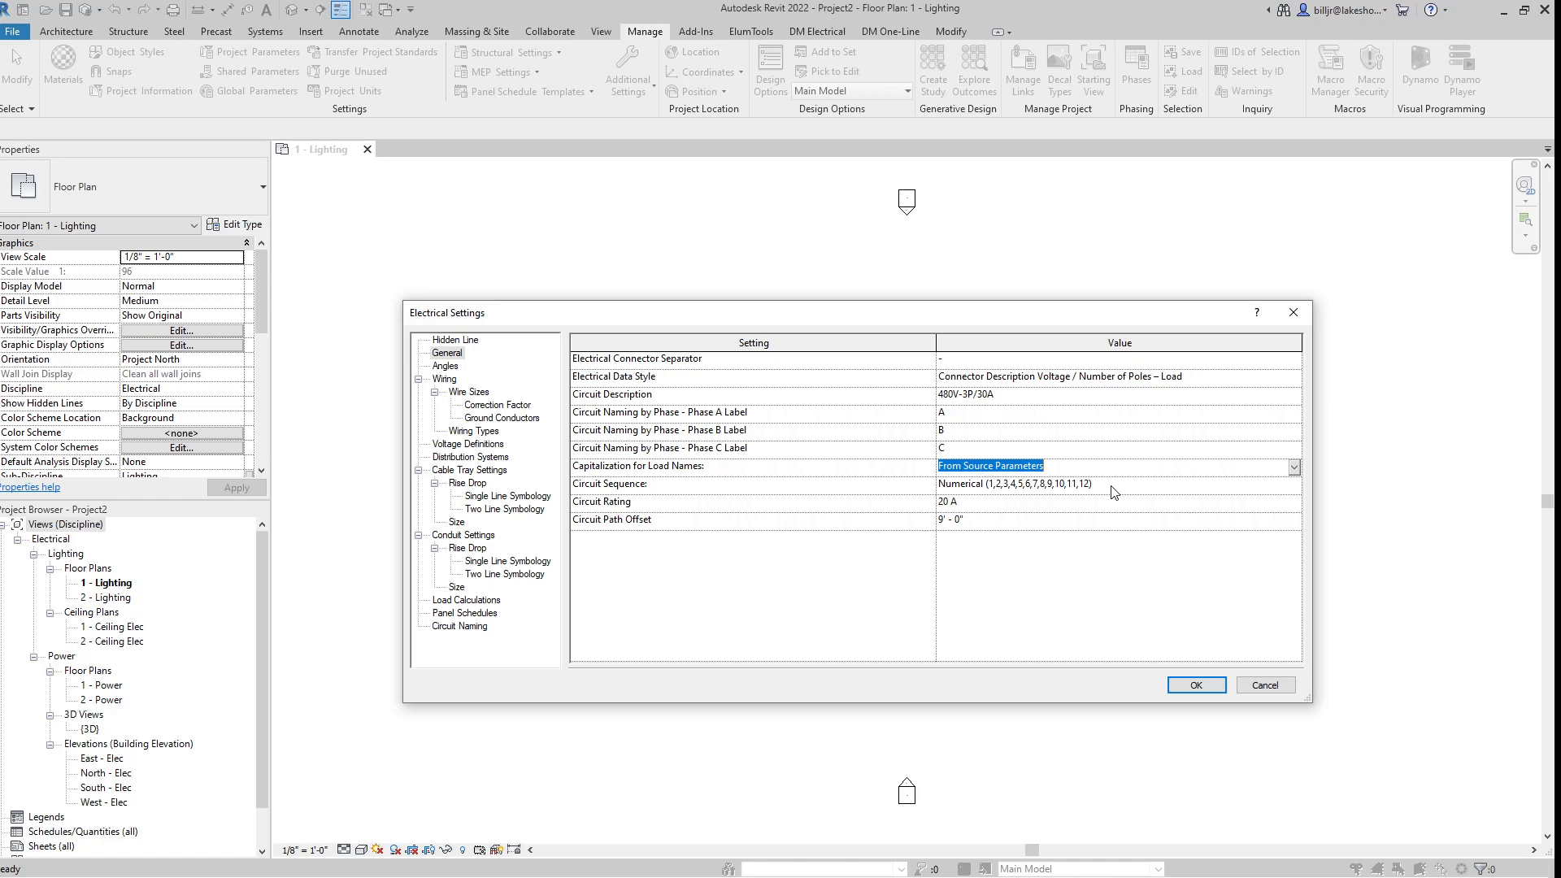
# - Set the circuit sequence to Odd then Even (1,3,5,7,9,11 / 2,4,6,8,10,12), and show the fitting angle settings
pyautogui.click(1293, 485)
pyautogui.click(1293, 485)
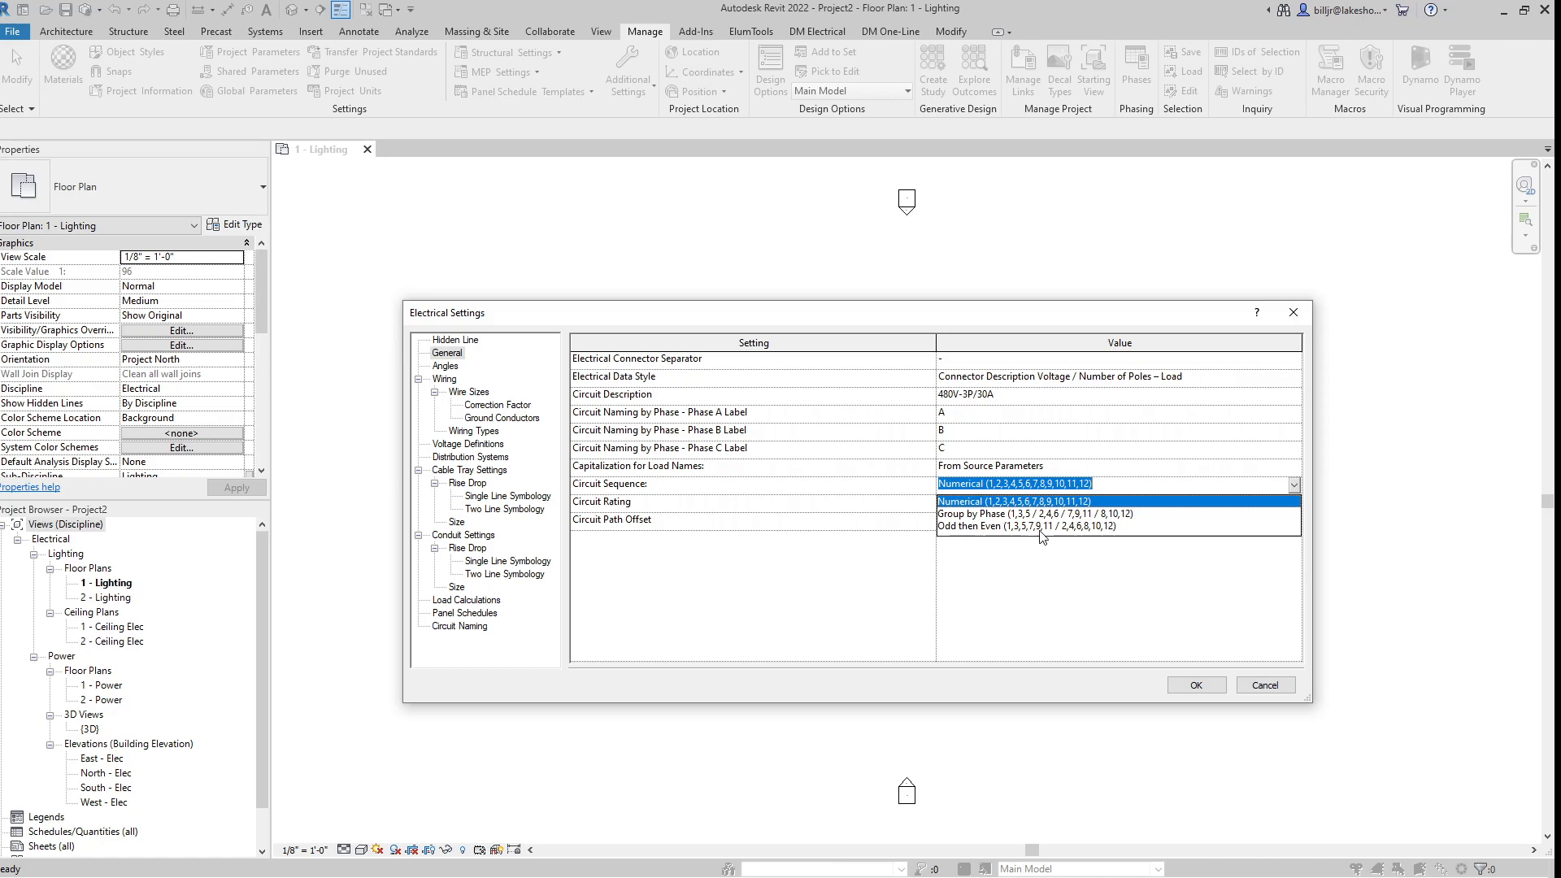
pyautogui.click(990, 527)
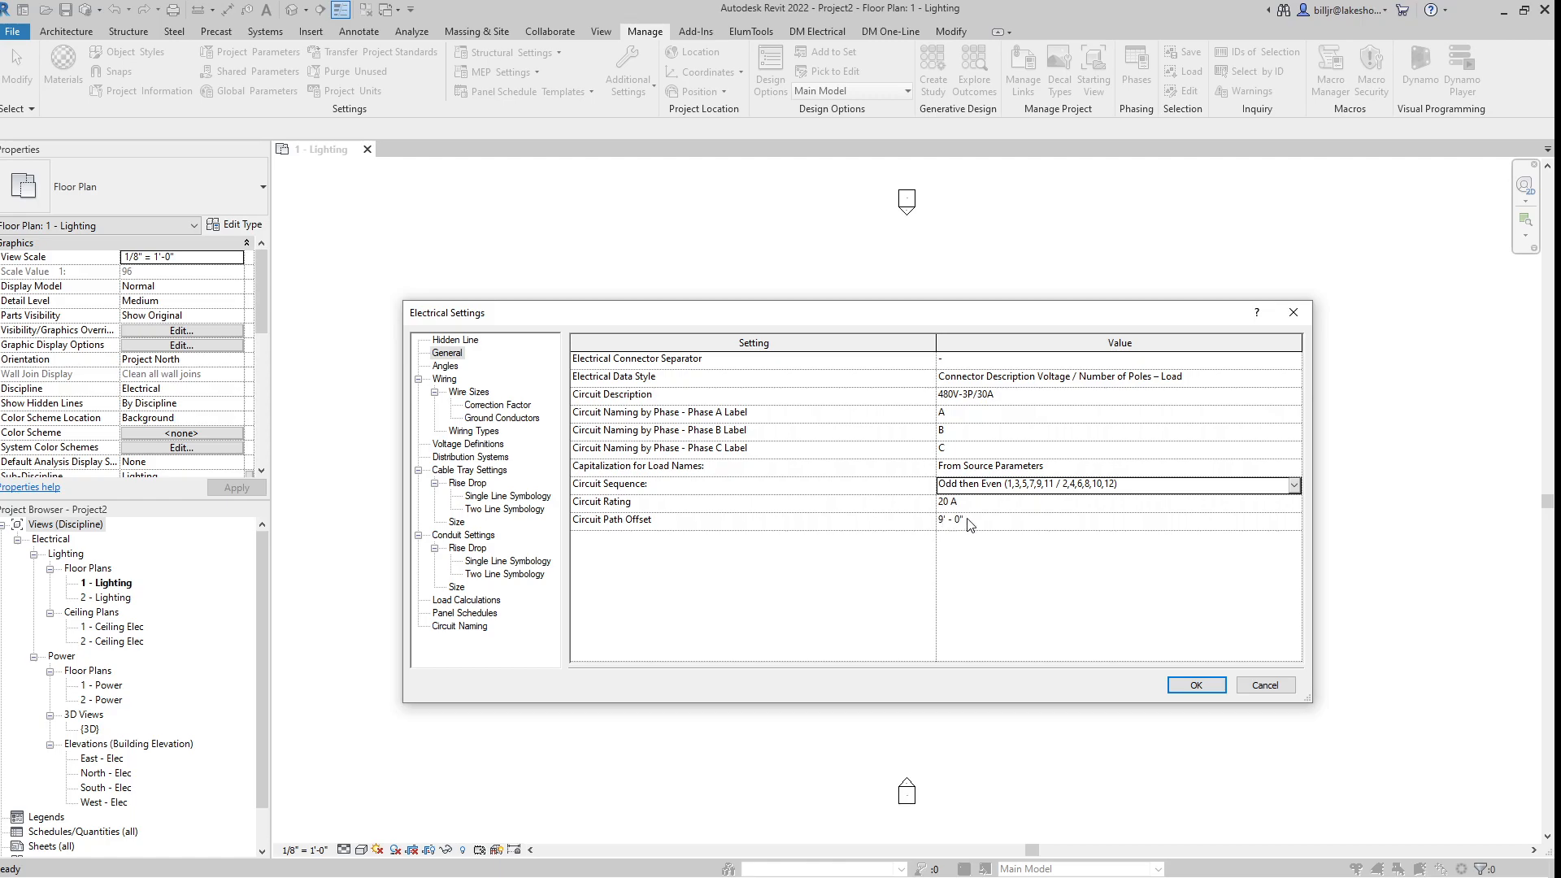
pyautogui.click(449, 366)
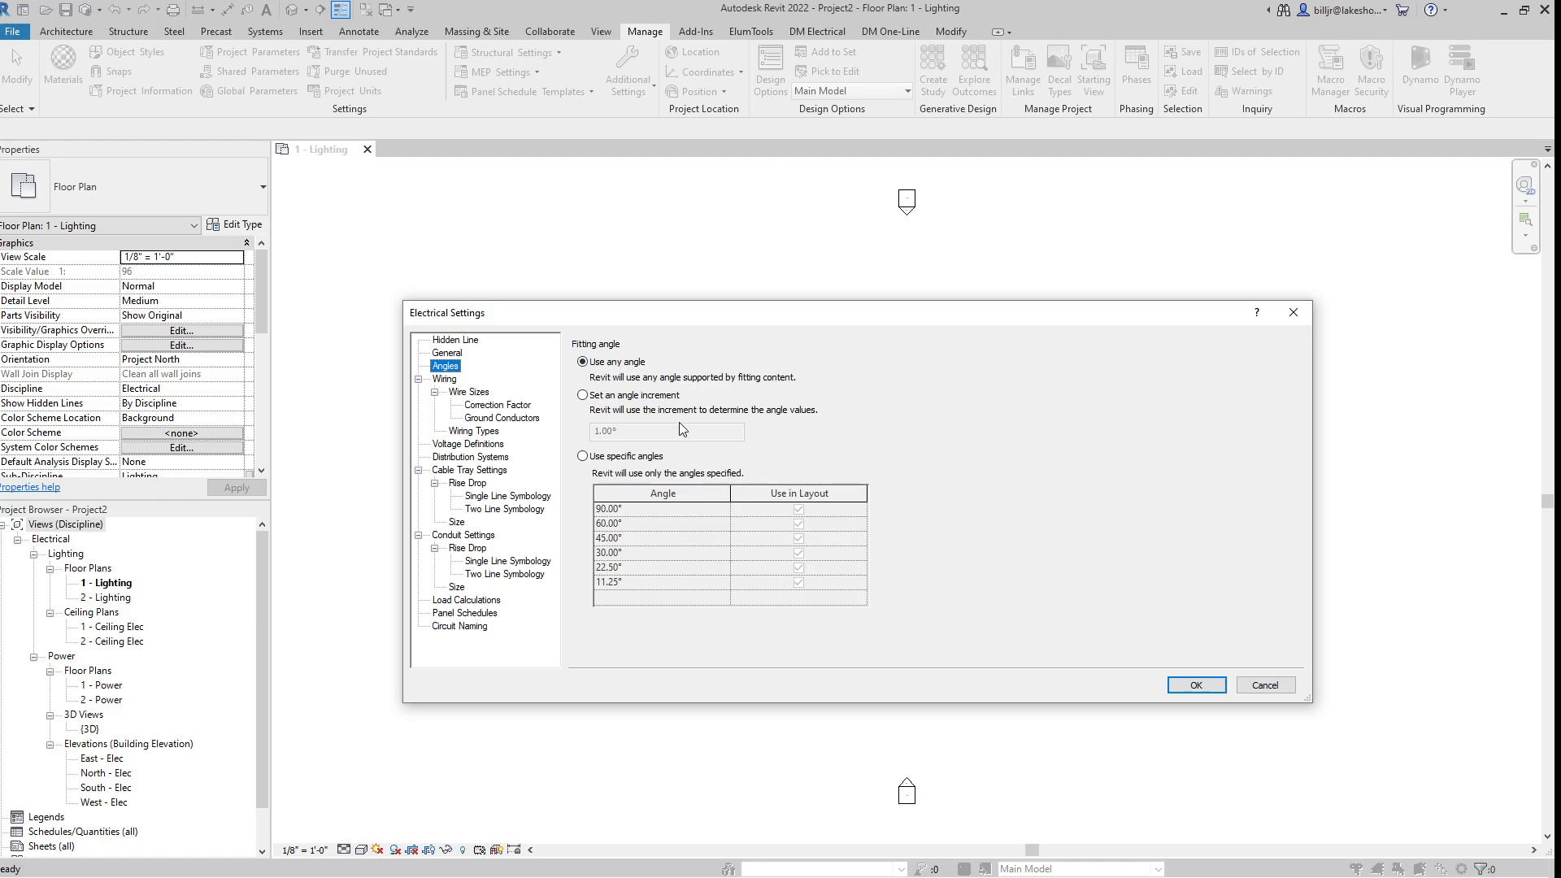
# - In the Wiring settings, set the hot wire to Short Wire Tick Mark and the ground wire to Circle Wire Tick Mark
pyautogui.click(445, 379)
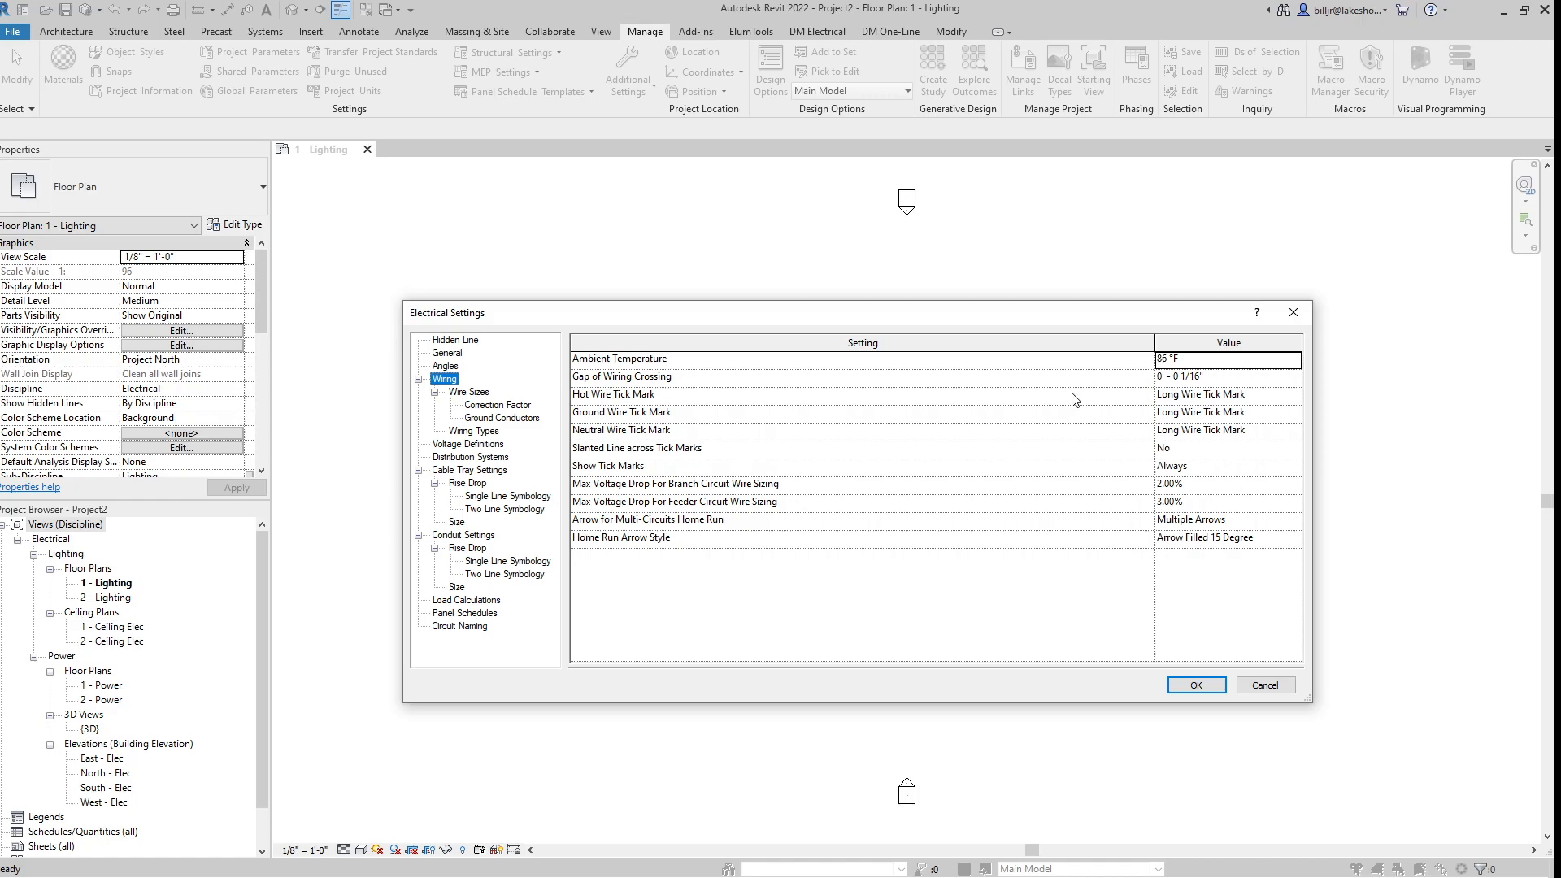
pyautogui.click(1295, 397)
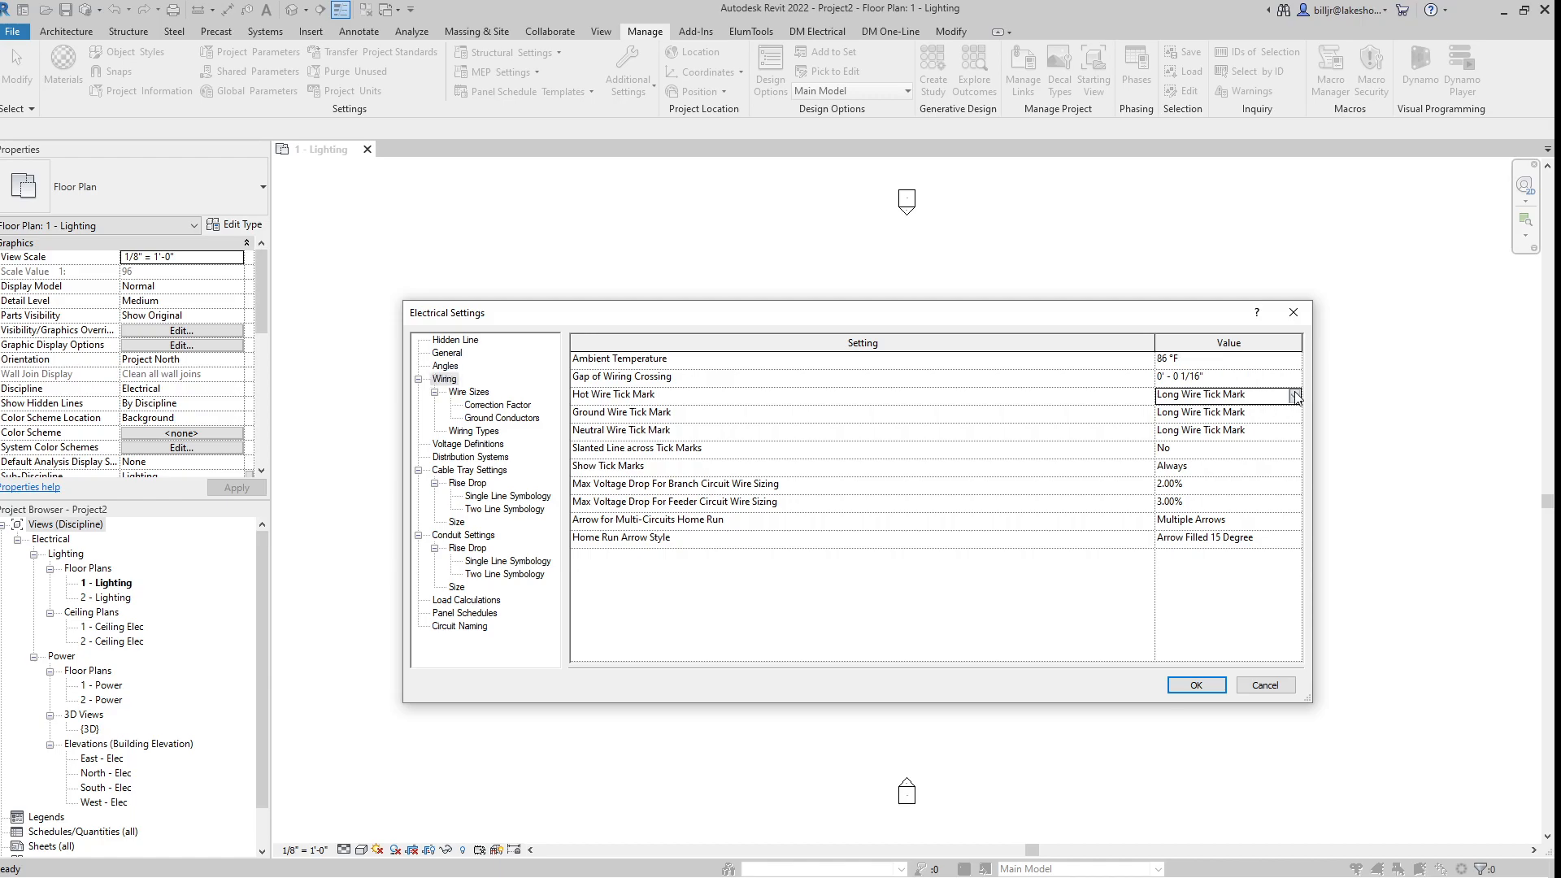
pyautogui.click(1294, 397)
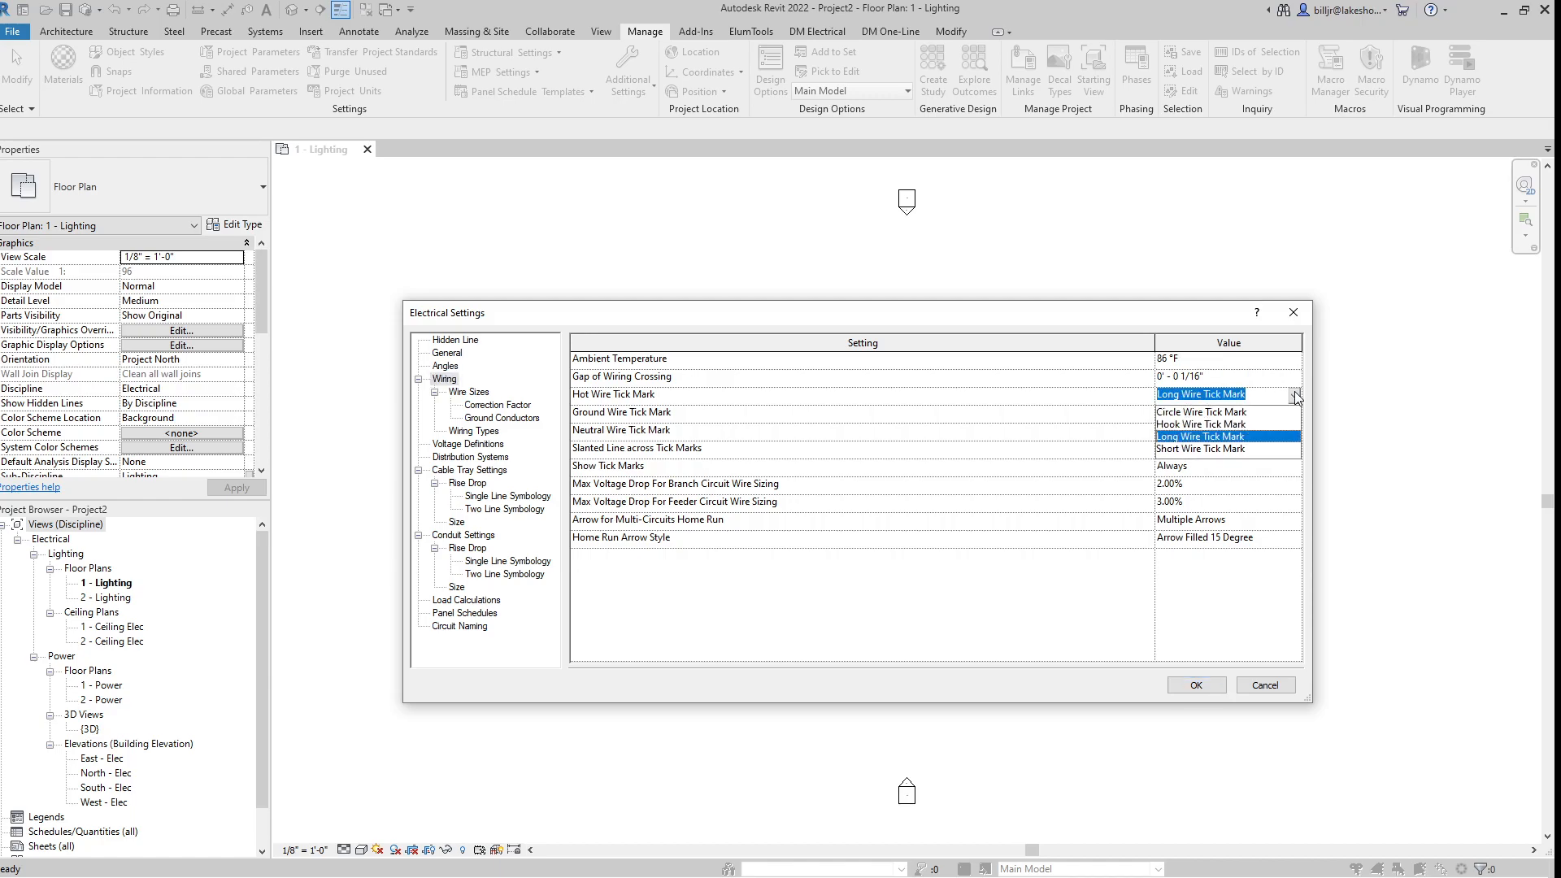
pyautogui.click(1242, 449)
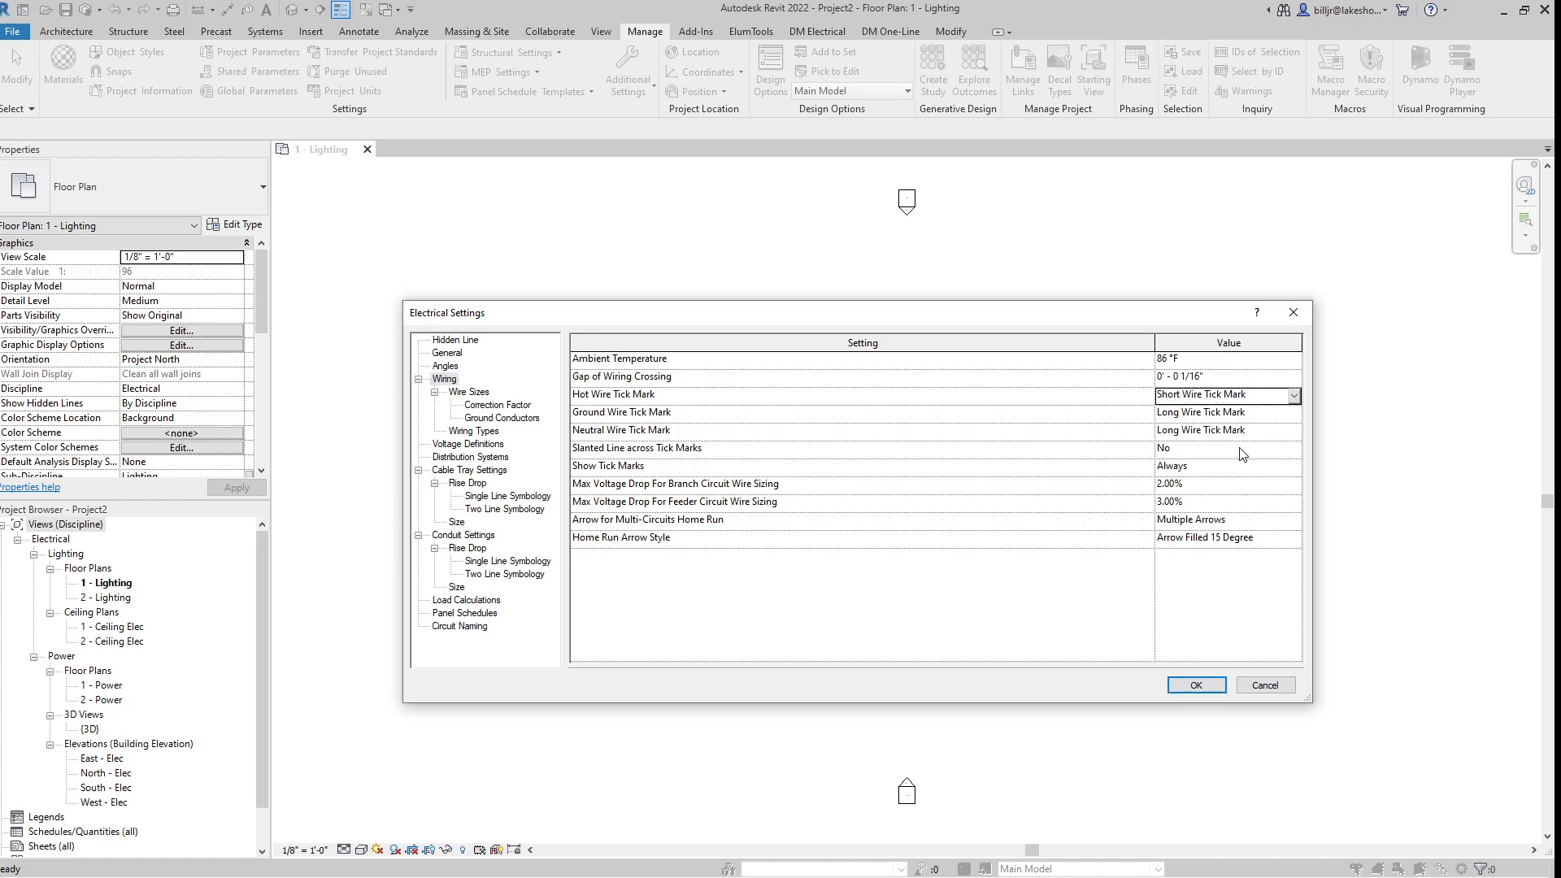
pyautogui.click(1294, 413)
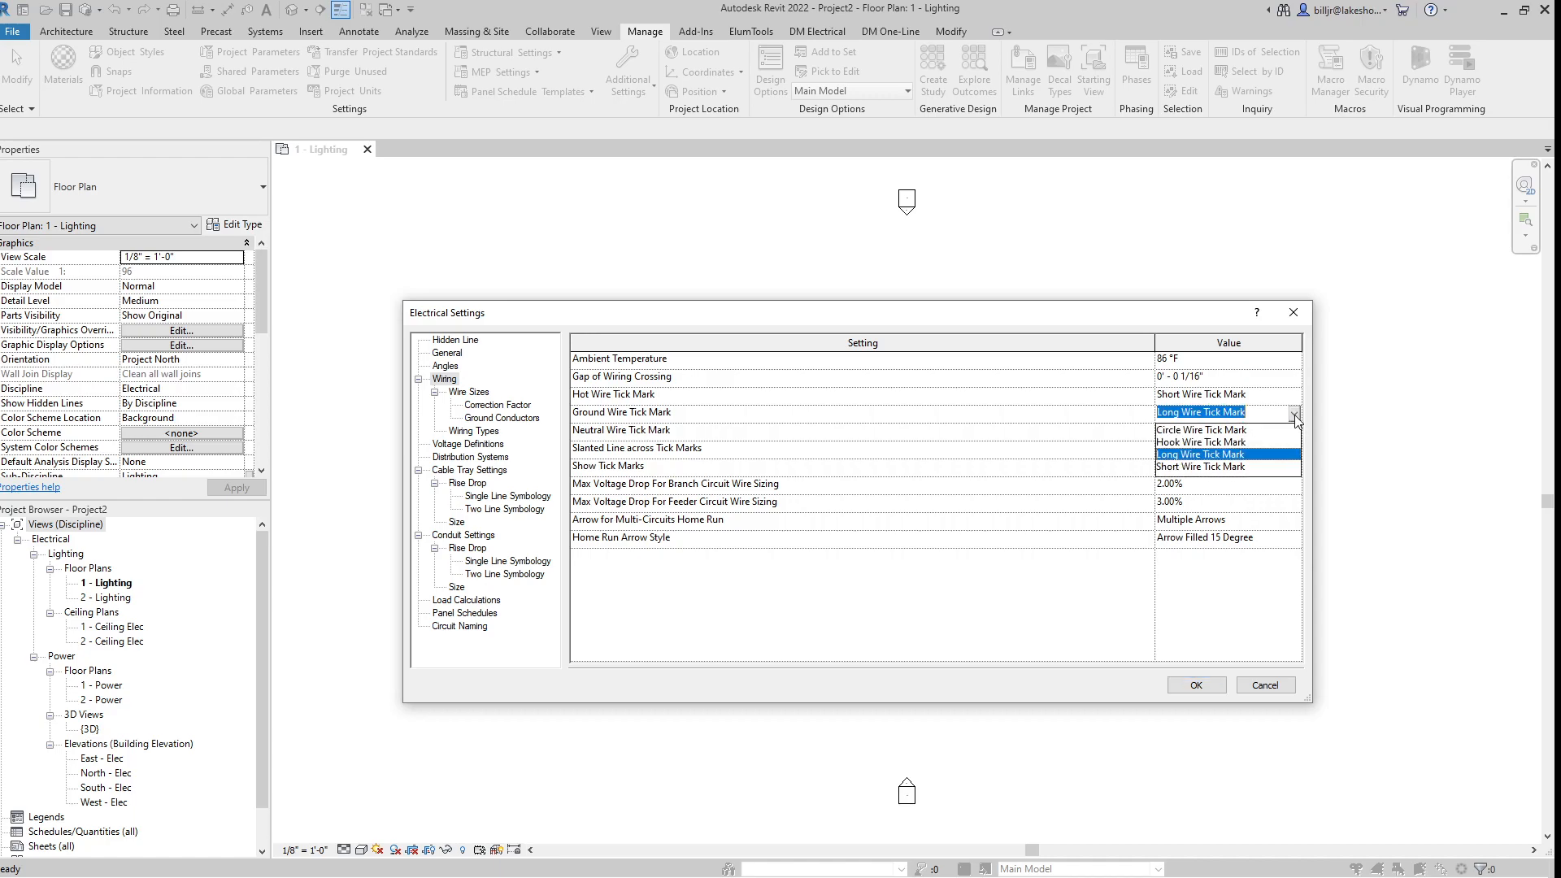
pyautogui.click(1218, 431)
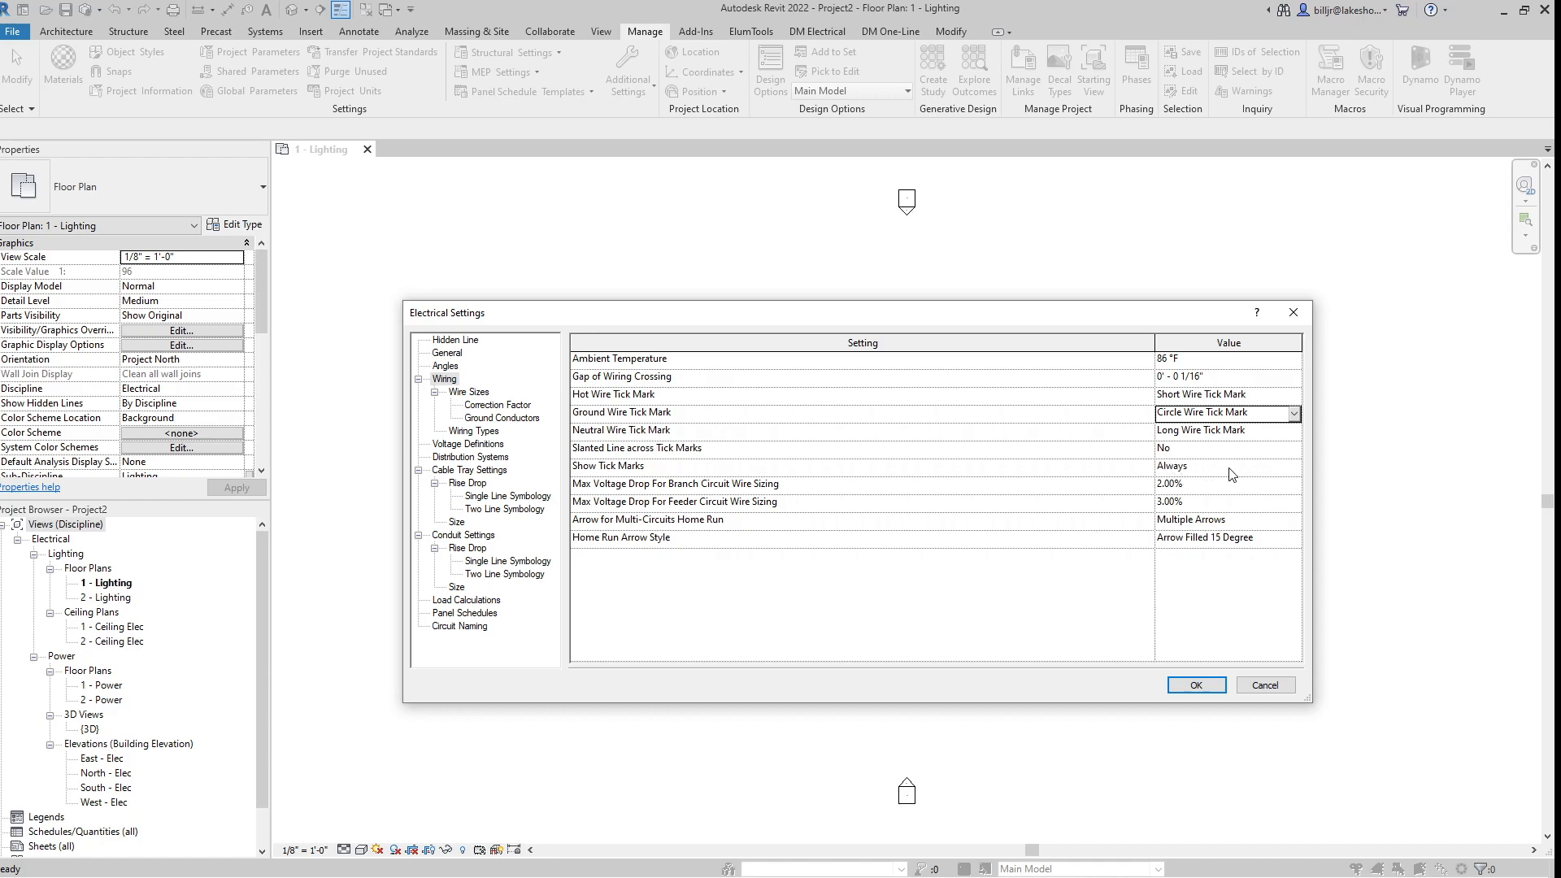
# - Review the wiring options for showing tick marks and for the arrow on multi-circuit home runs
pyautogui.click(1294, 467)
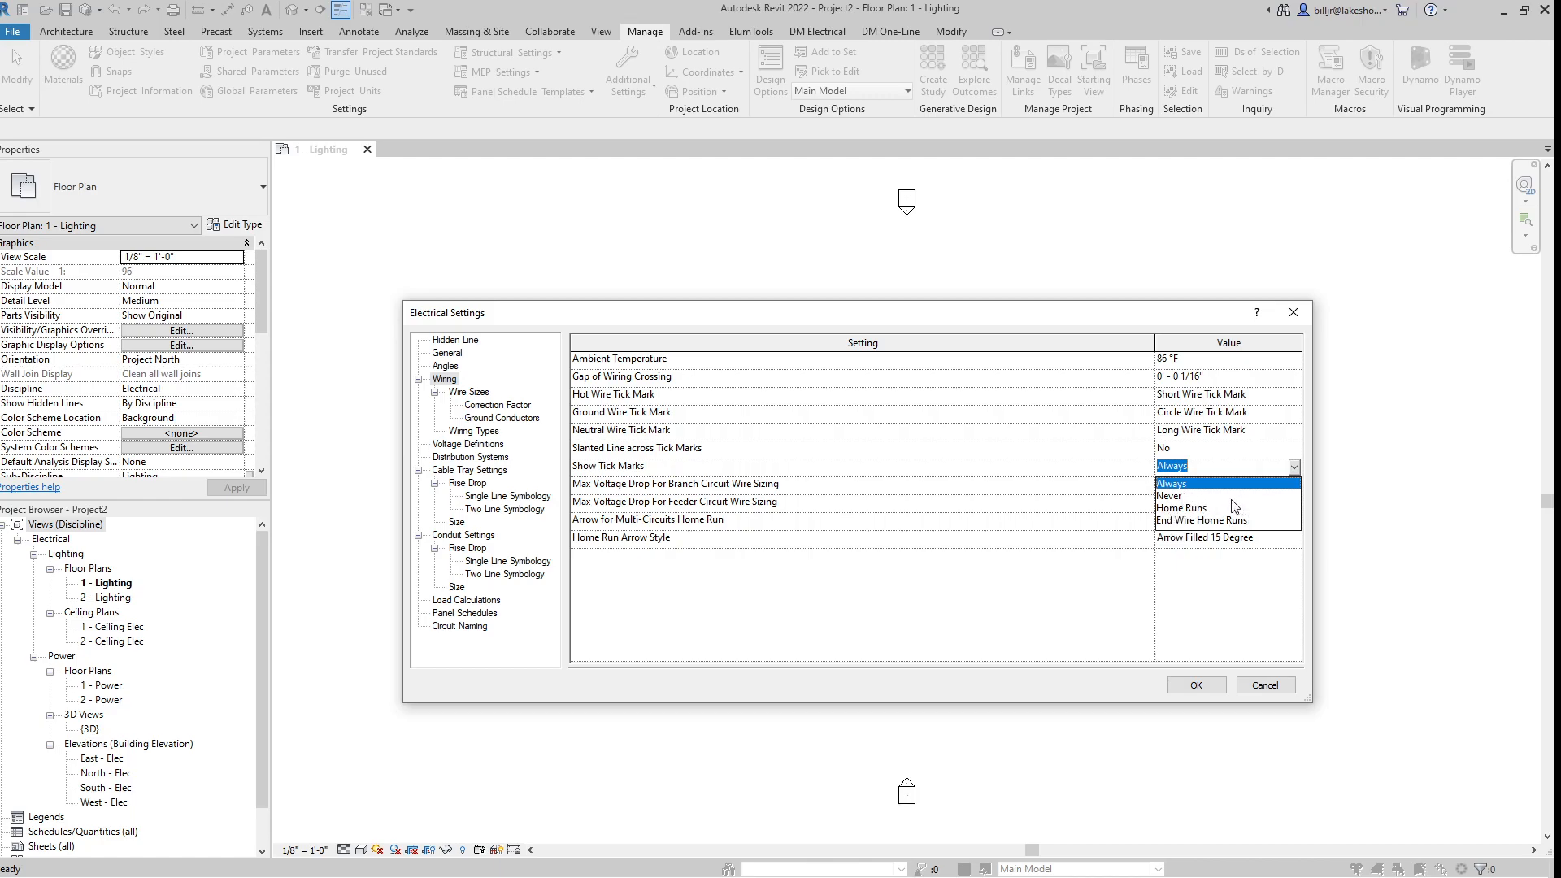
pyautogui.click(1295, 467)
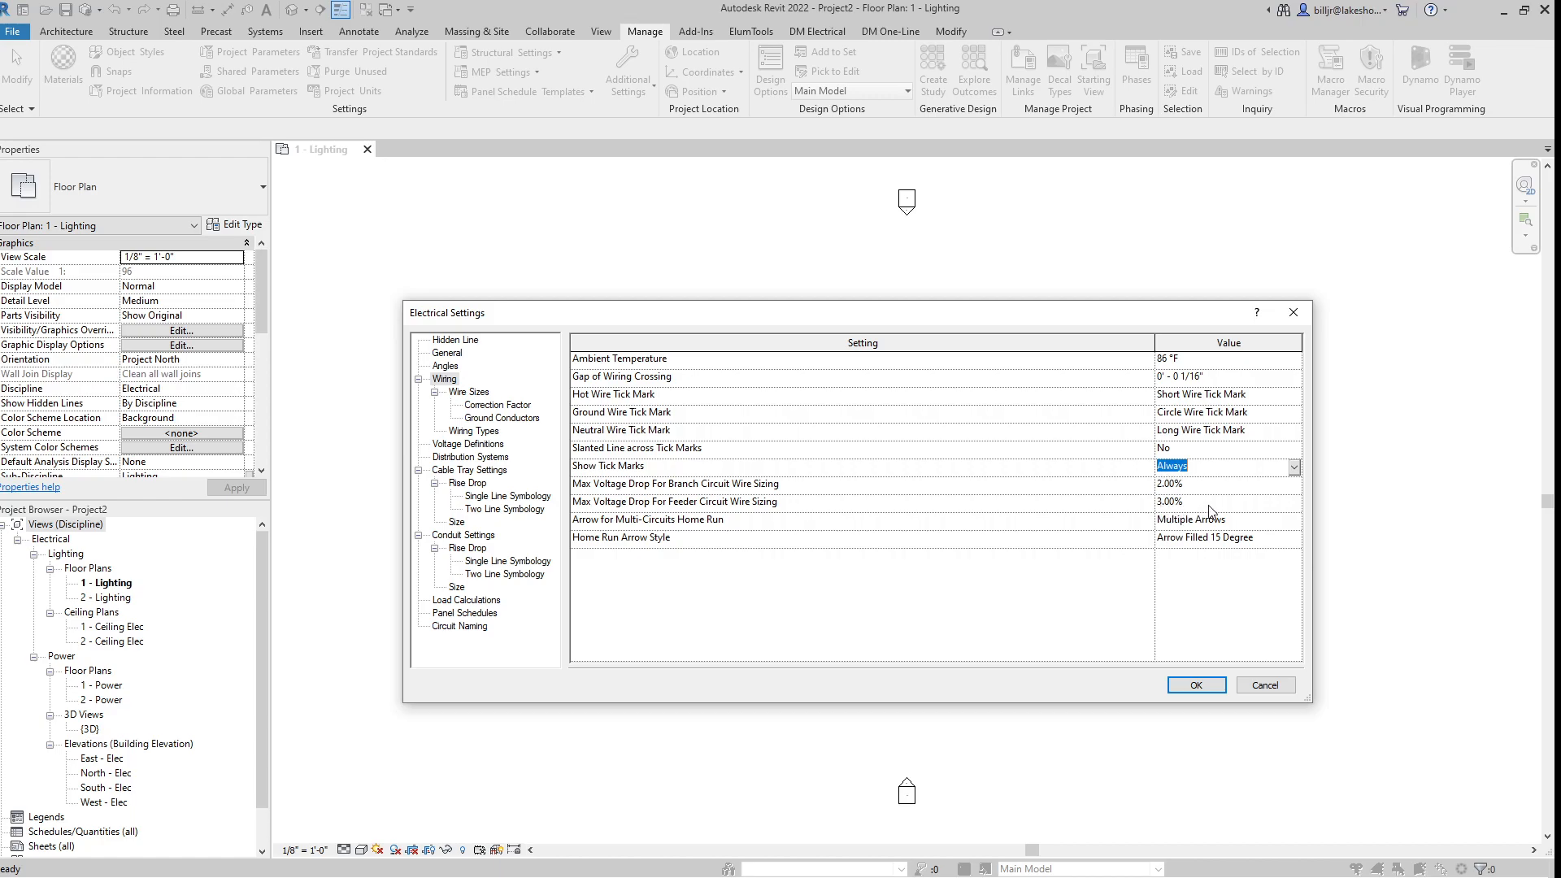
pyautogui.click(1294, 525)
pyautogui.click(1293, 521)
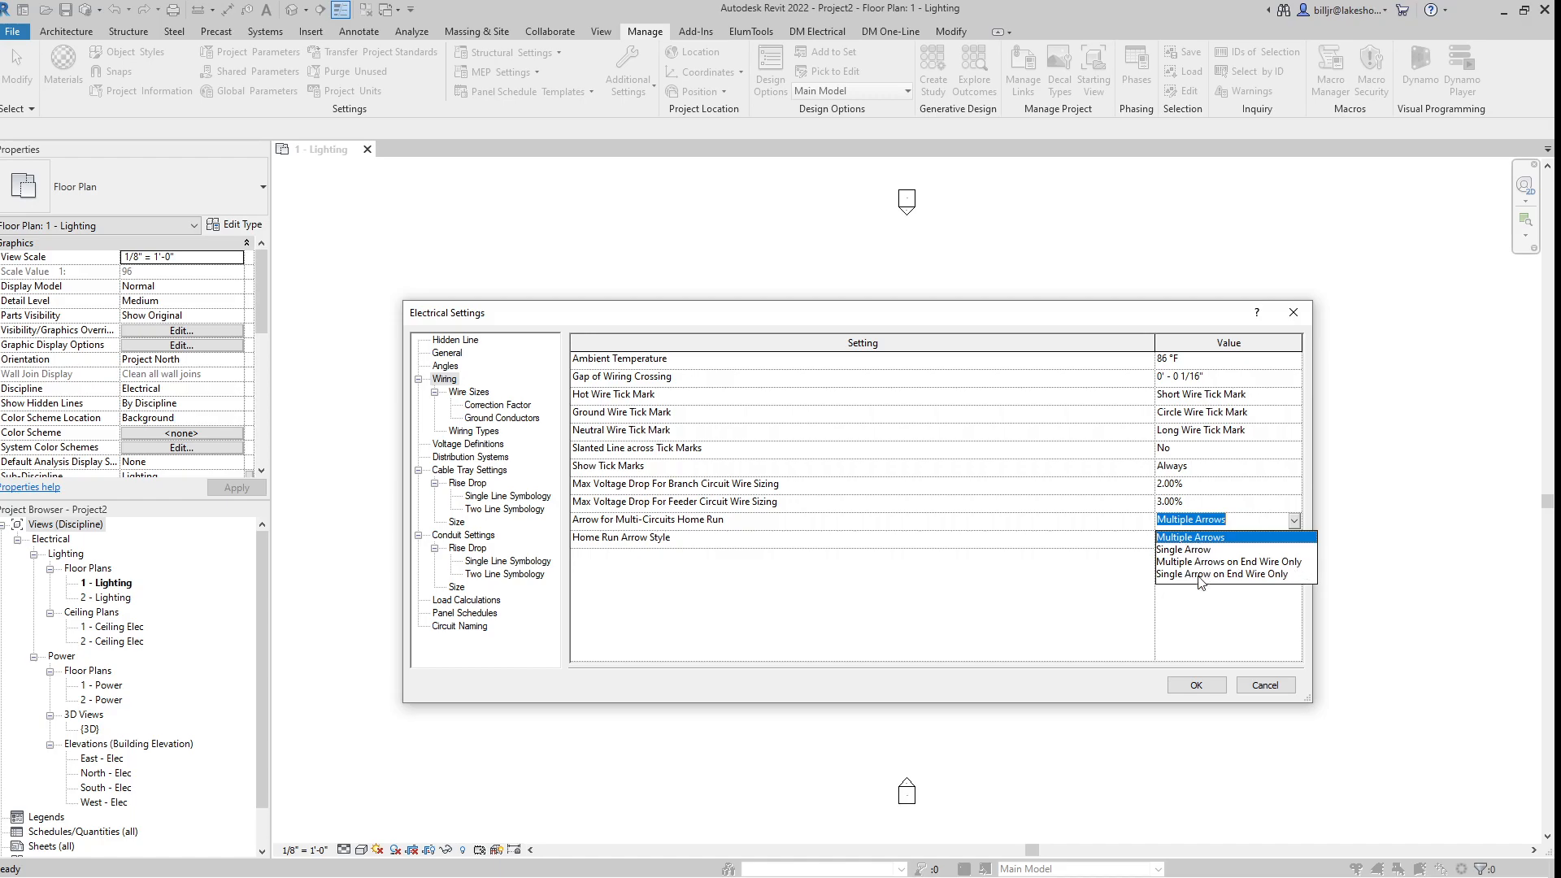
pyautogui.click(1294, 521)
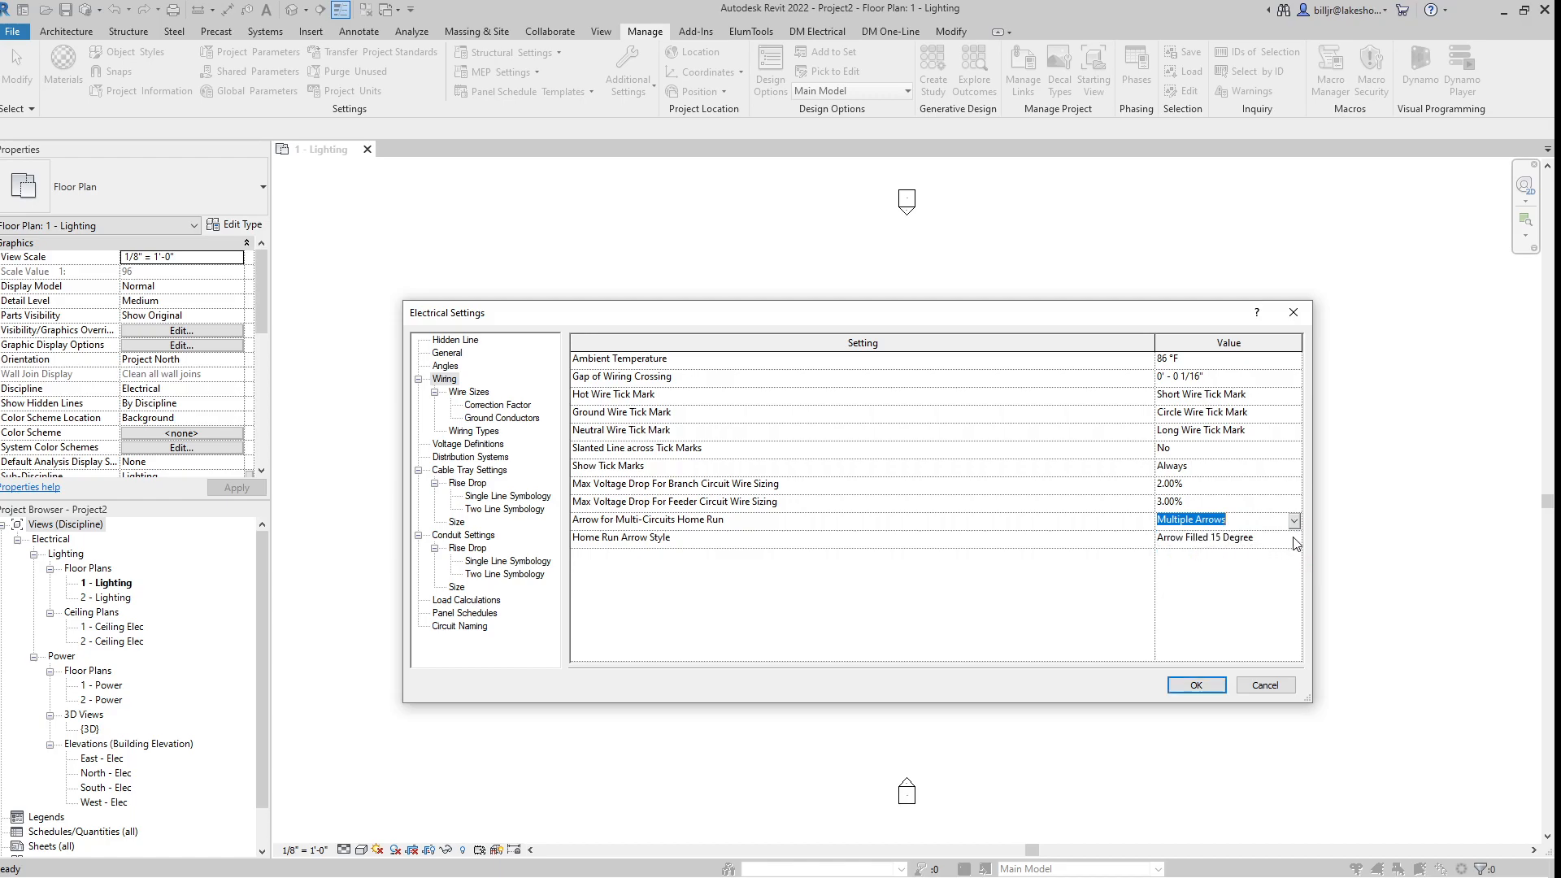
# - Look through the available home run arrow styles and set the style to Arrow Filled 30 Degree
pyautogui.click(1295, 540)
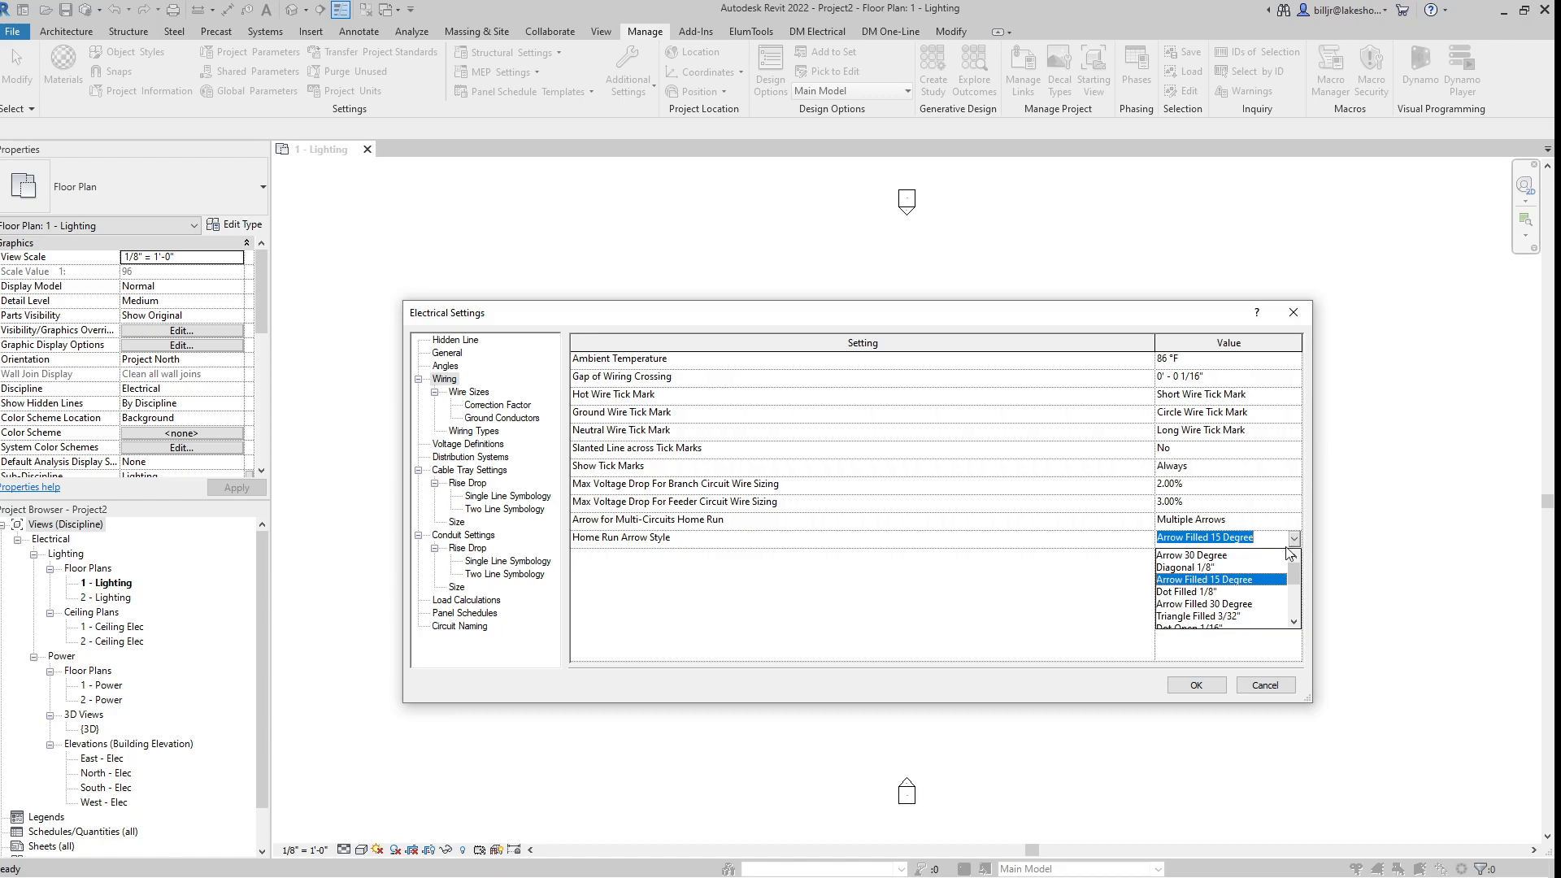
pyautogui.moveTo(1294, 568); pyautogui.dragTo(1295, 608)
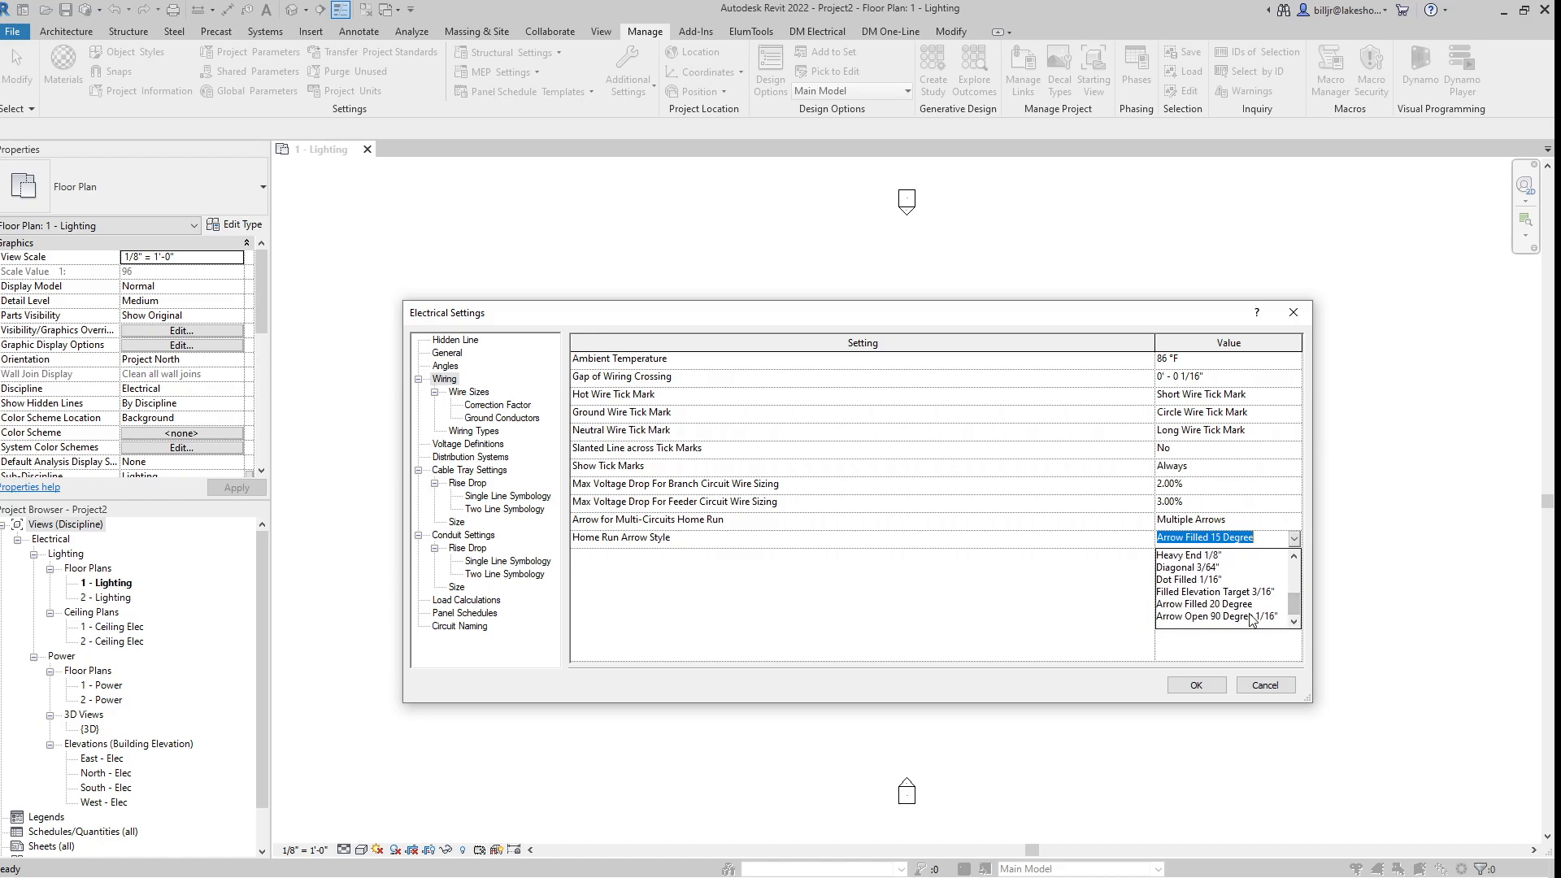
pyautogui.moveTo(1292, 608); pyautogui.dragTo(1294, 570)
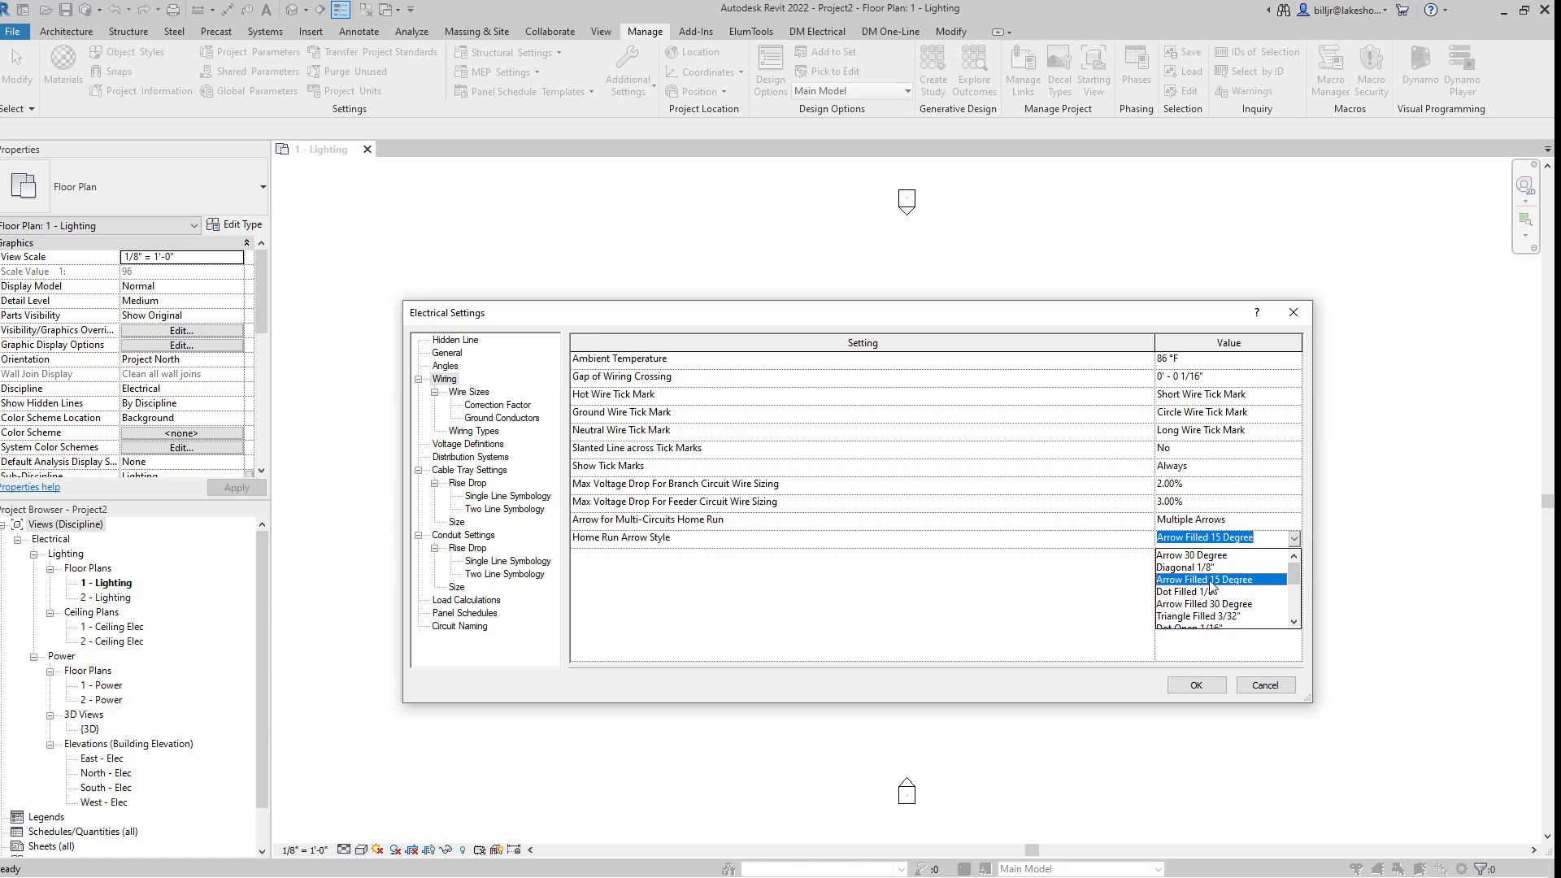
pyautogui.click(1238, 604)
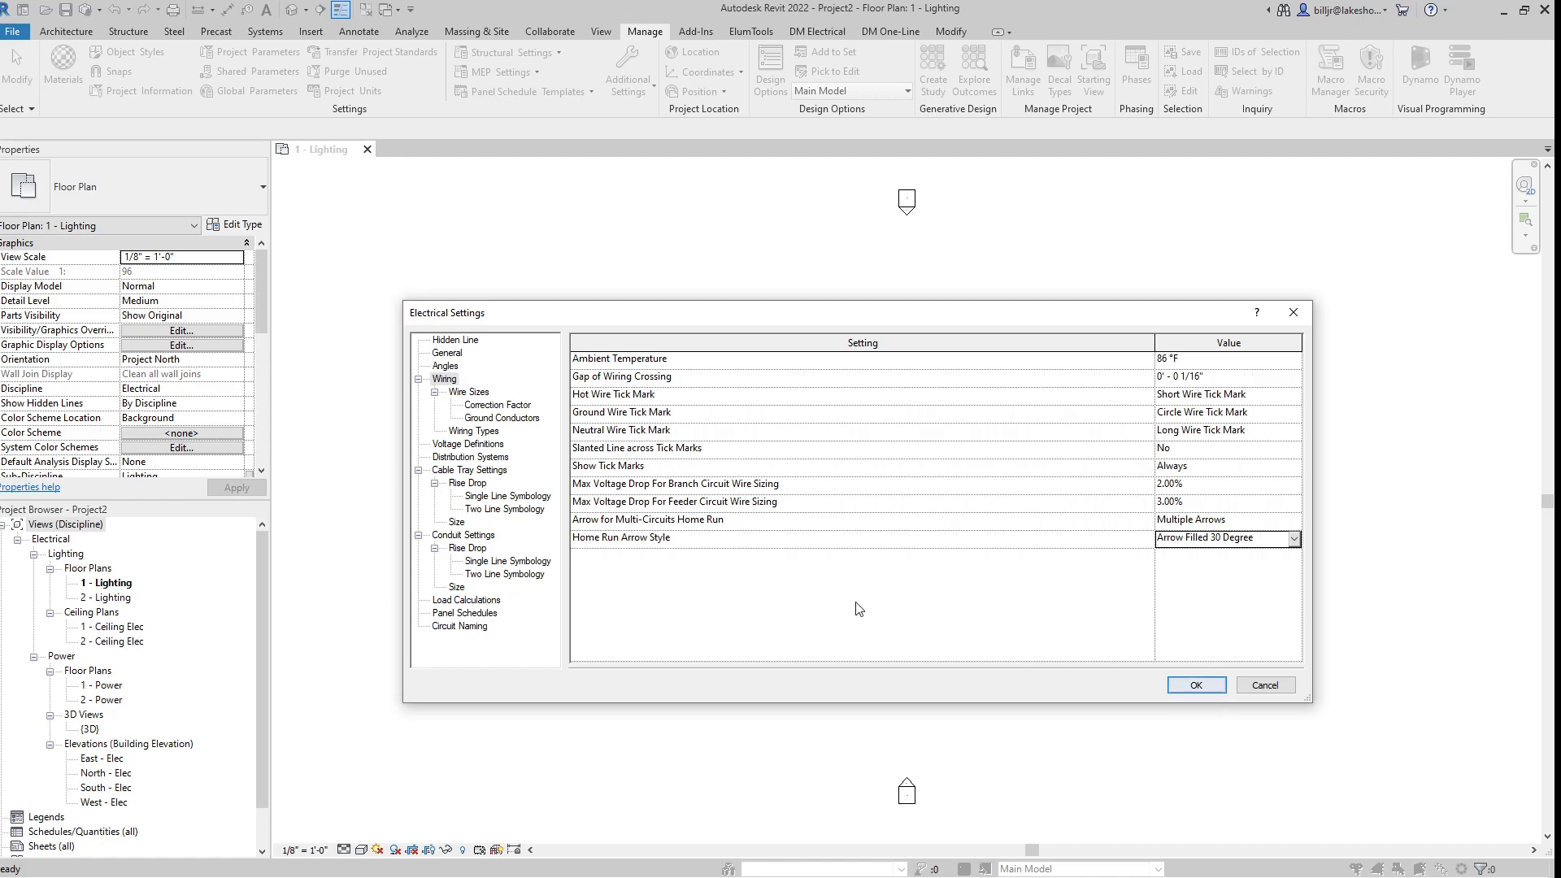
# - Review the Wire Sizes settings, including the material, temperature and insulation type options for aluminium wire
pyautogui.click(473, 394)
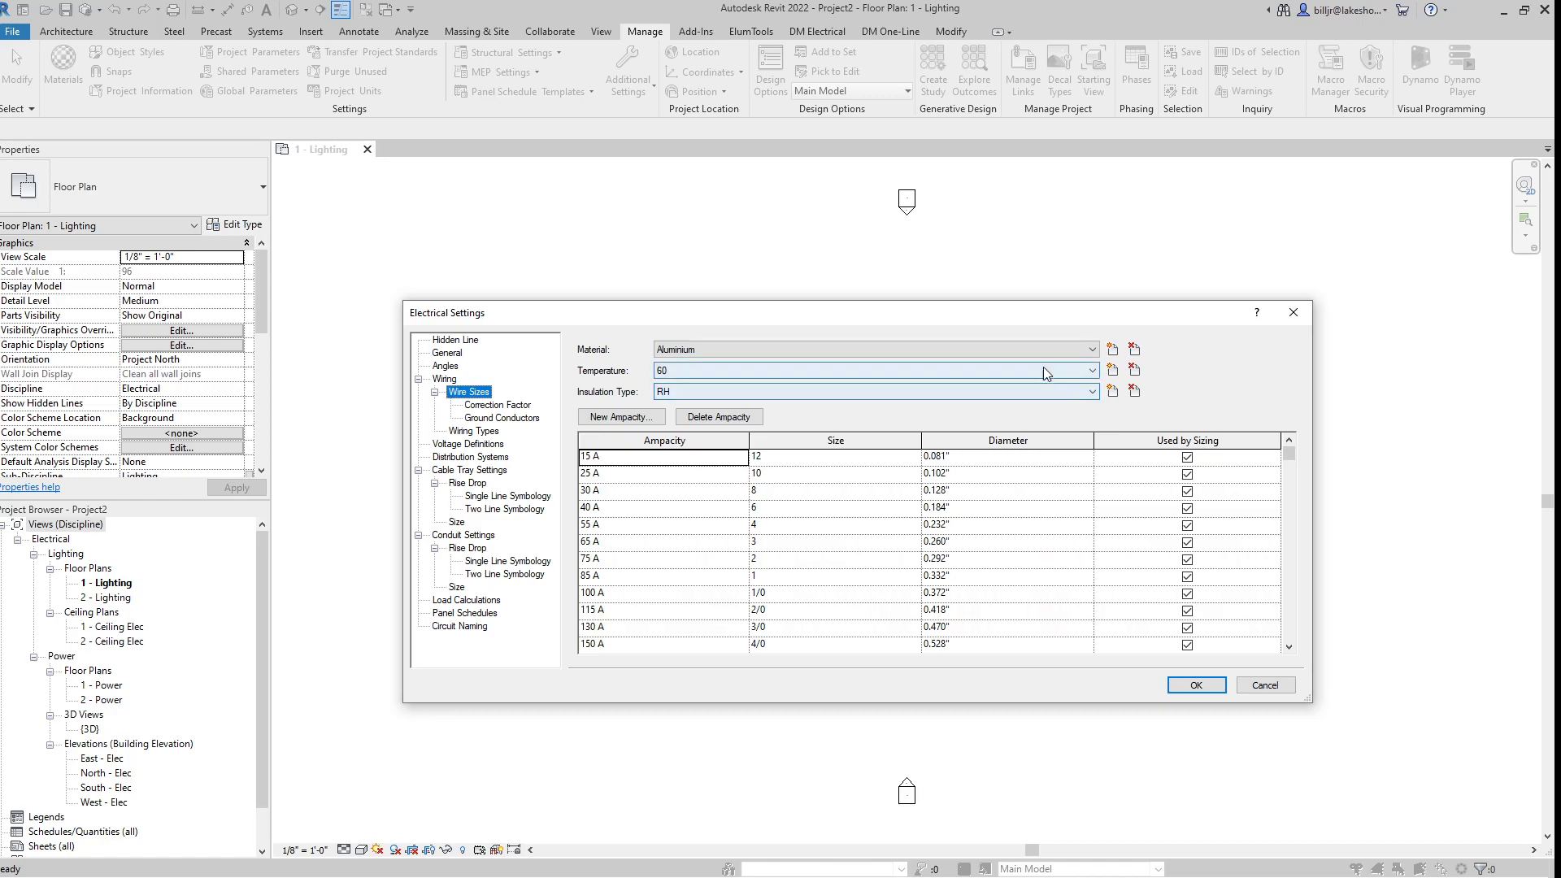
pyautogui.click(1091, 348)
pyautogui.click(1091, 348)
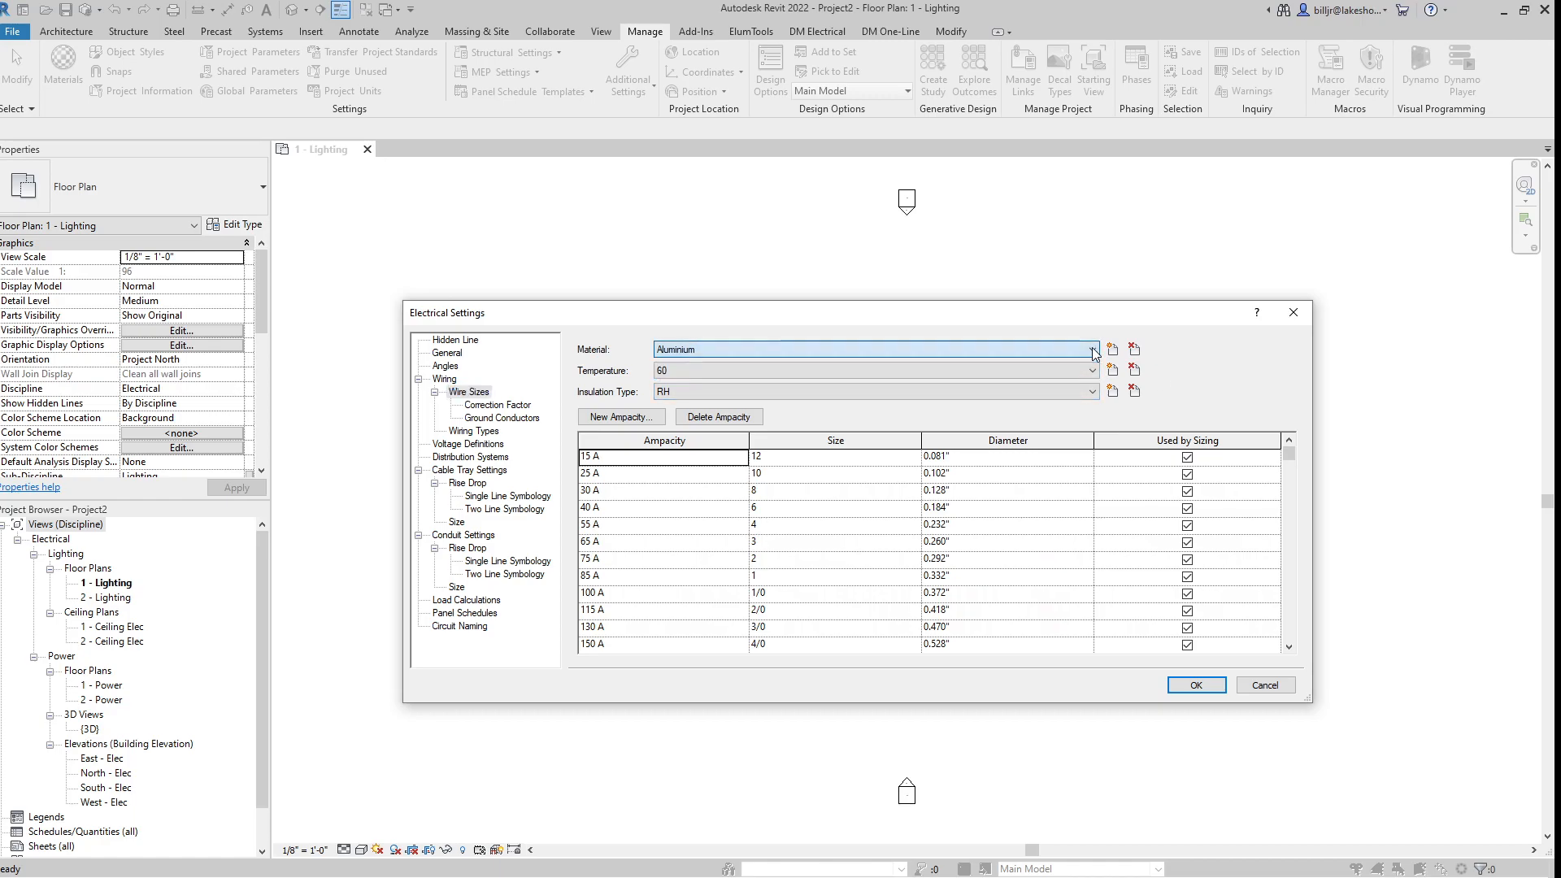
pyautogui.click(1093, 371)
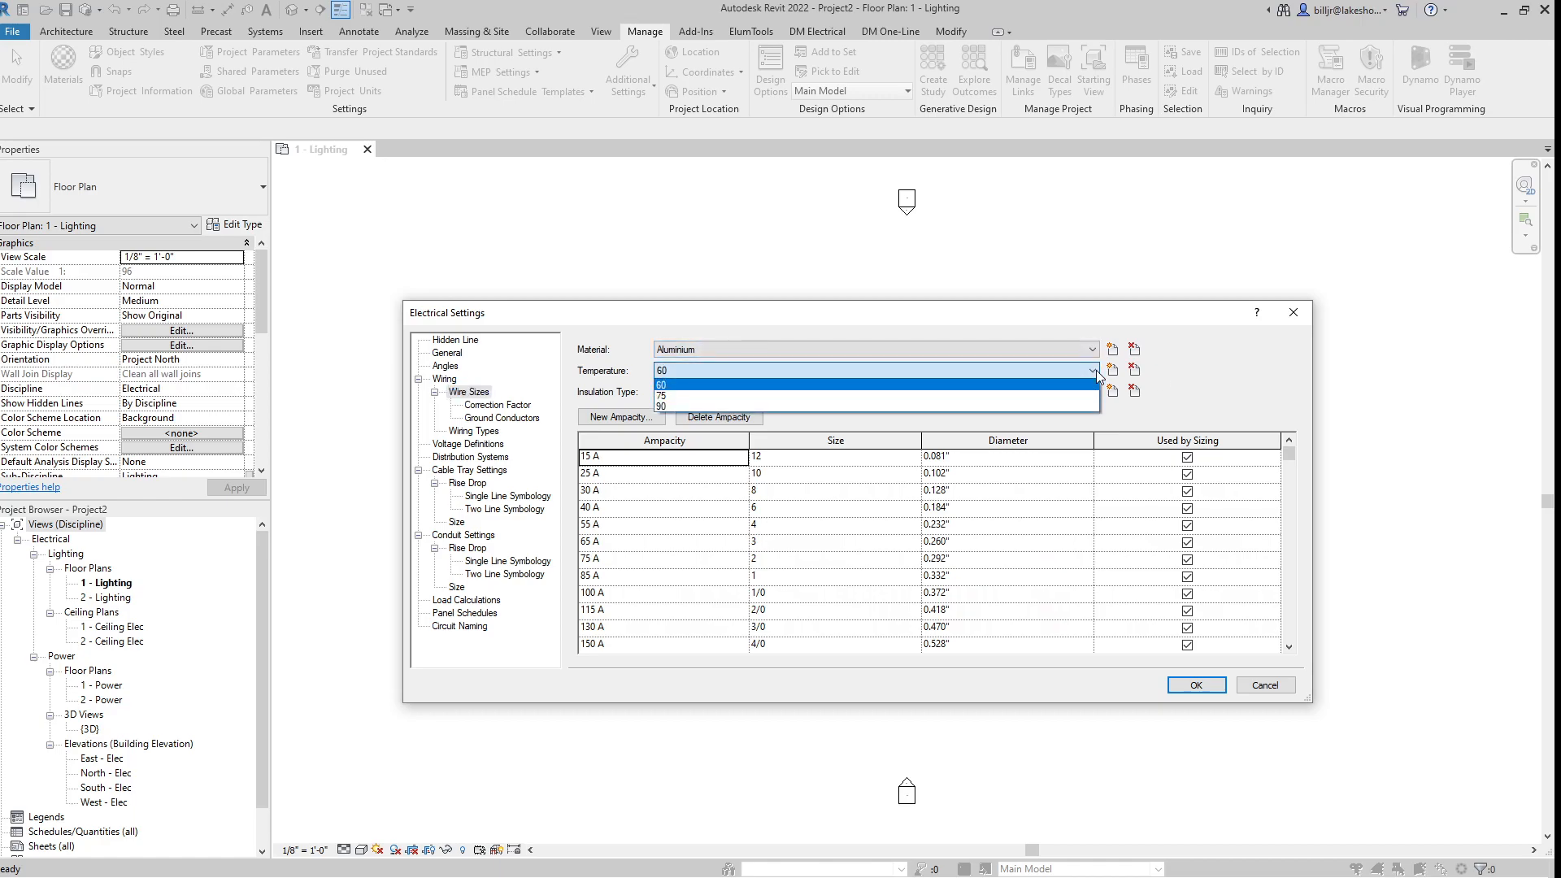
pyautogui.click(1093, 371)
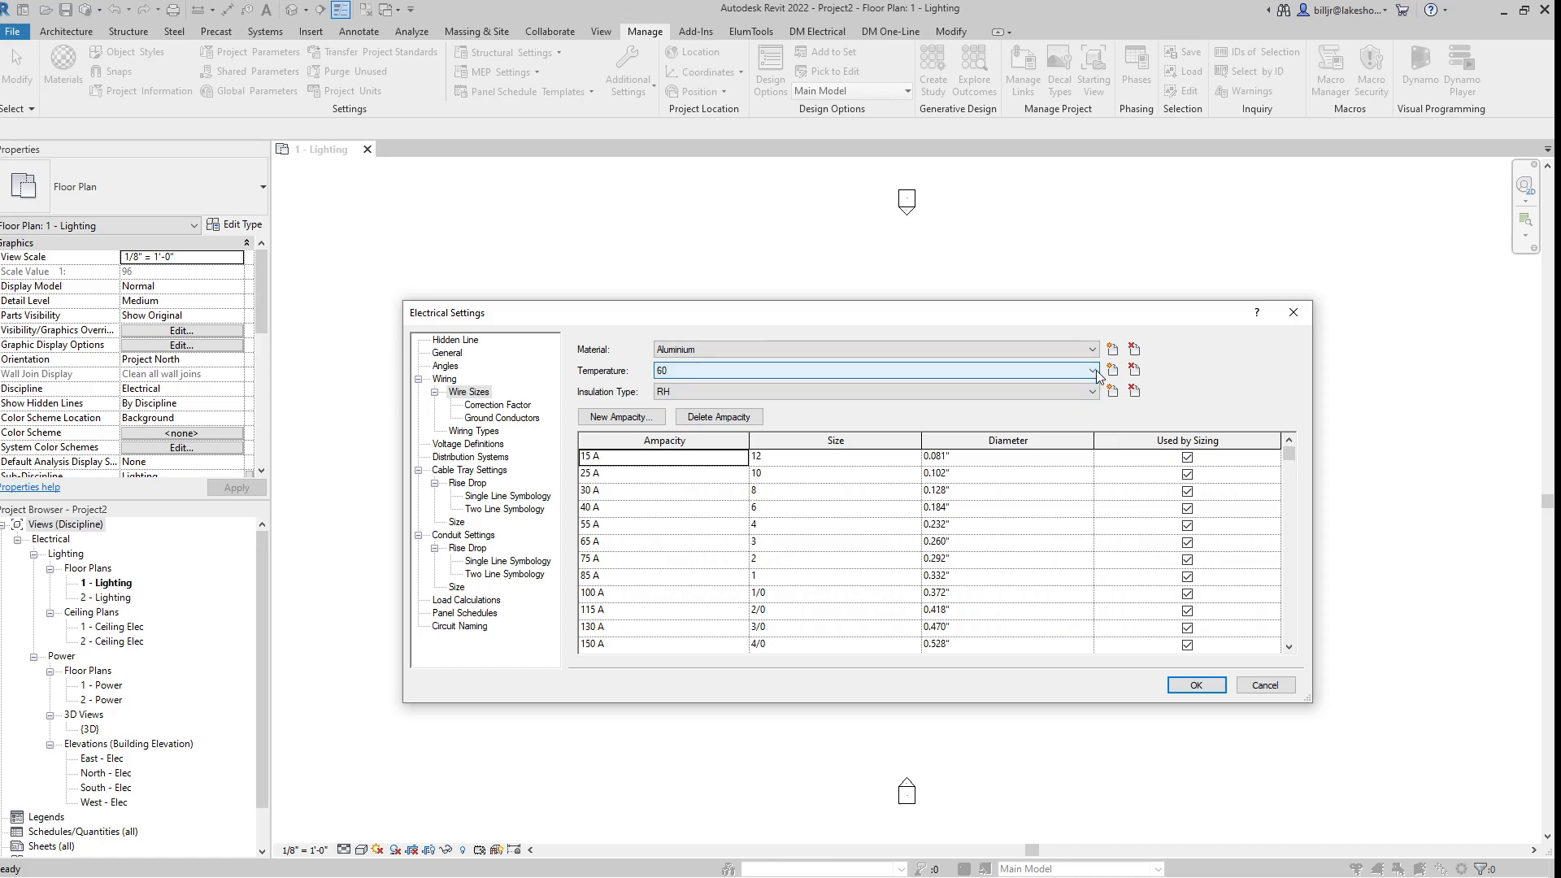
pyautogui.click(1093, 393)
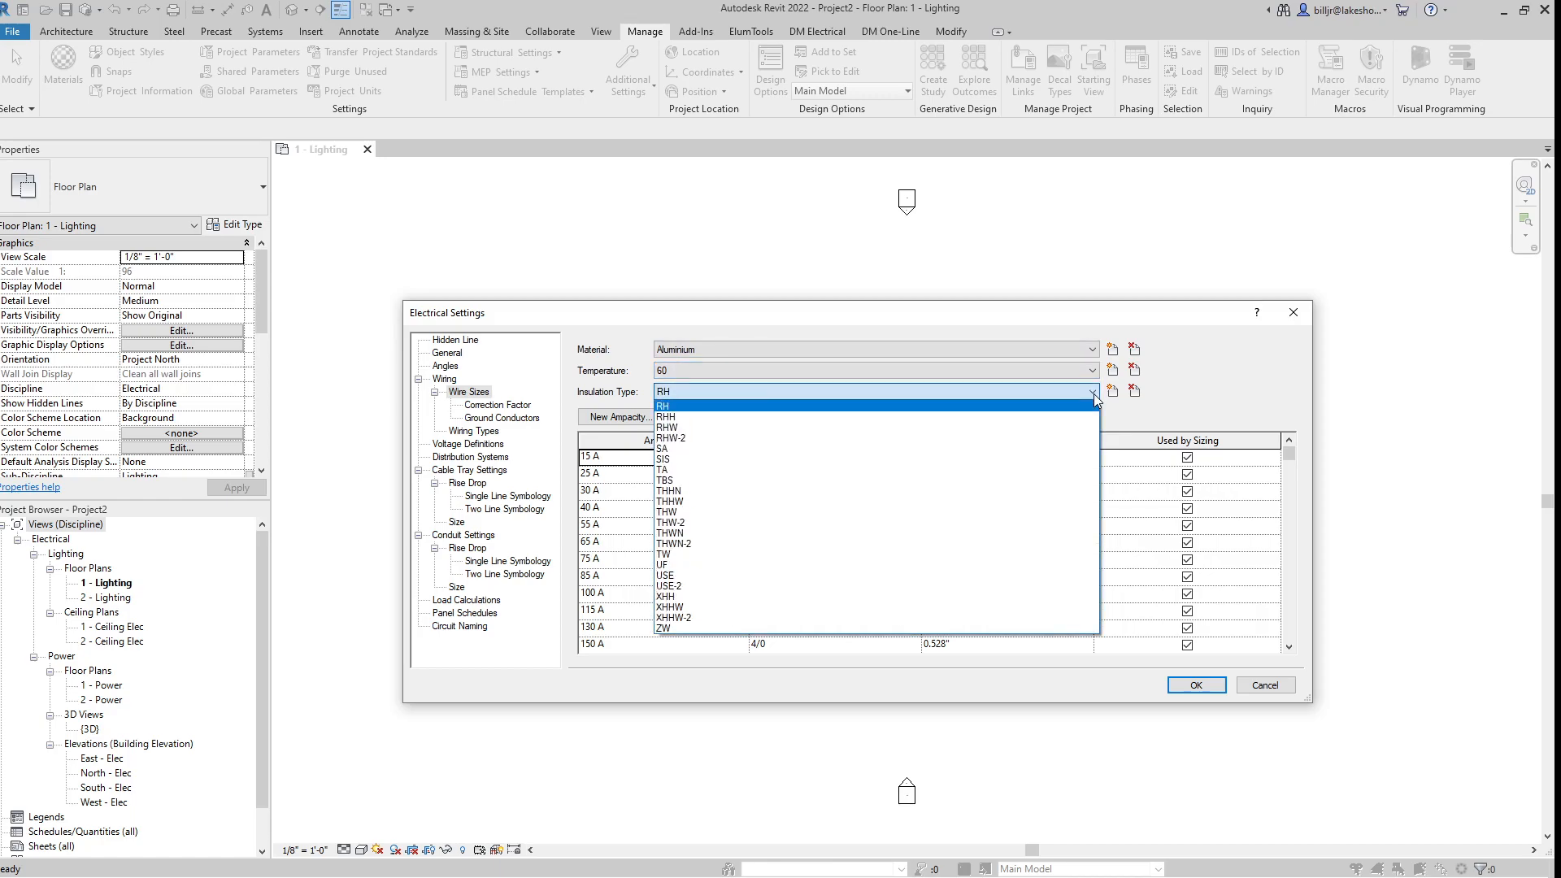
pyautogui.click(1093, 392)
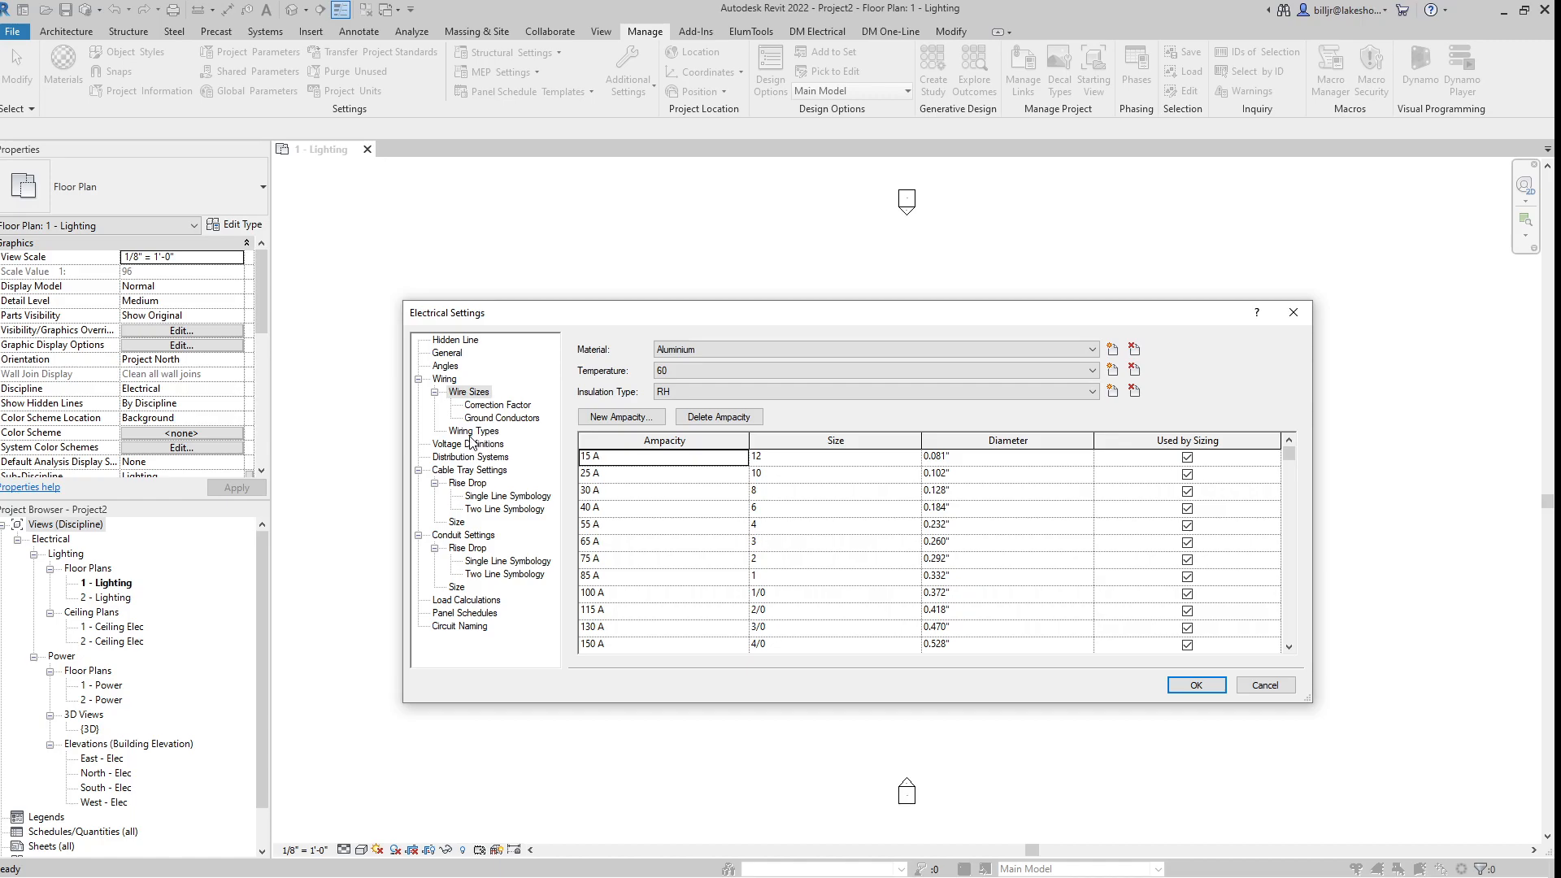
# - Compare the aluminium wire correction factors for the 75 and 60 temperature ratings
pyautogui.click(494, 407)
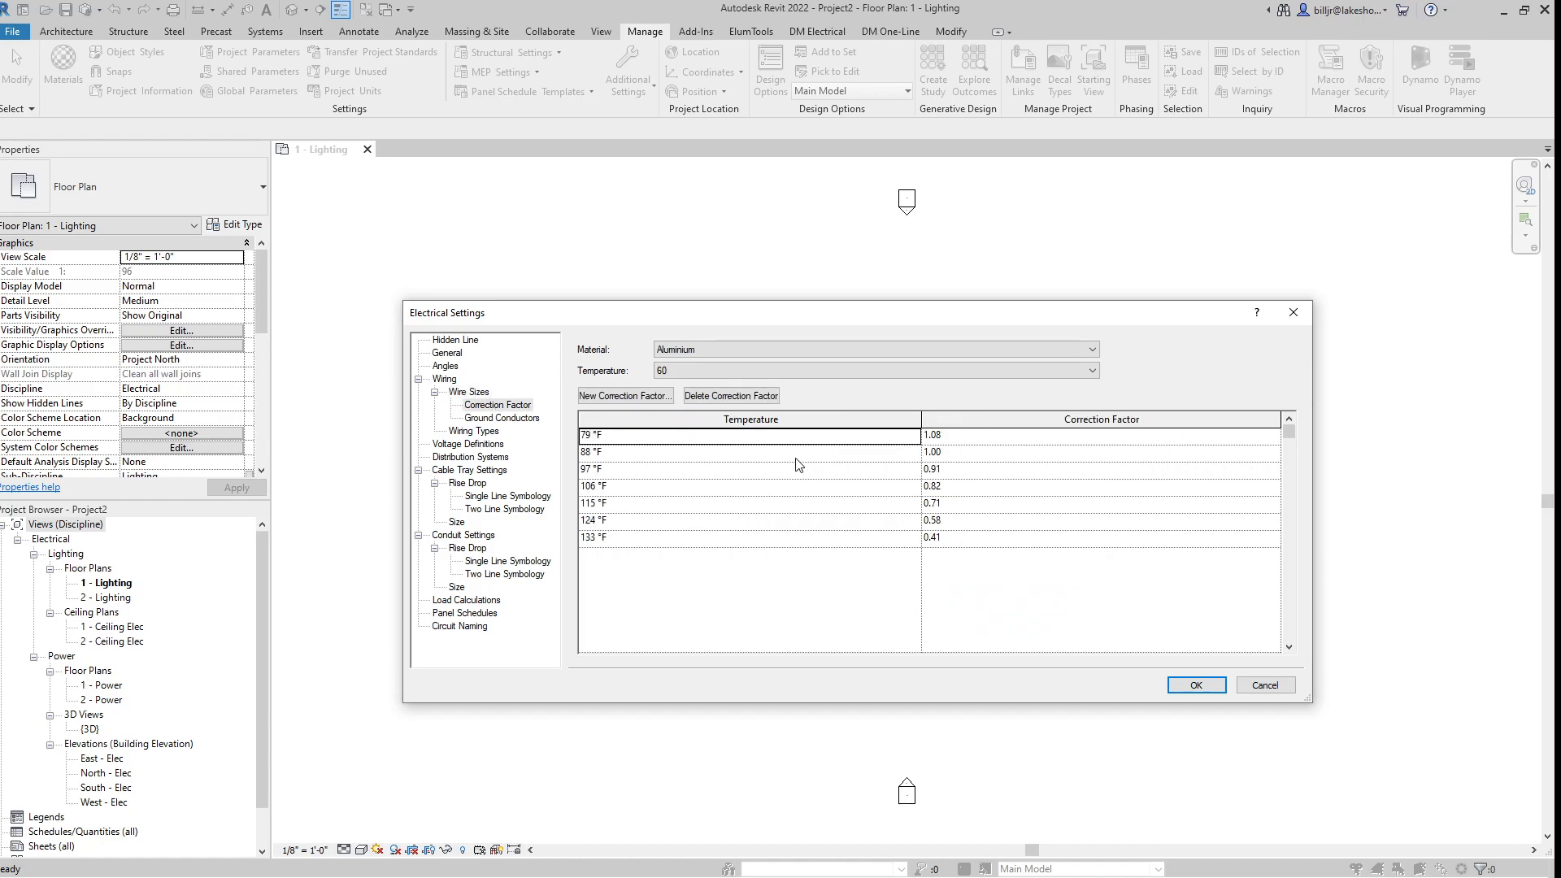
pyautogui.click(1092, 369)
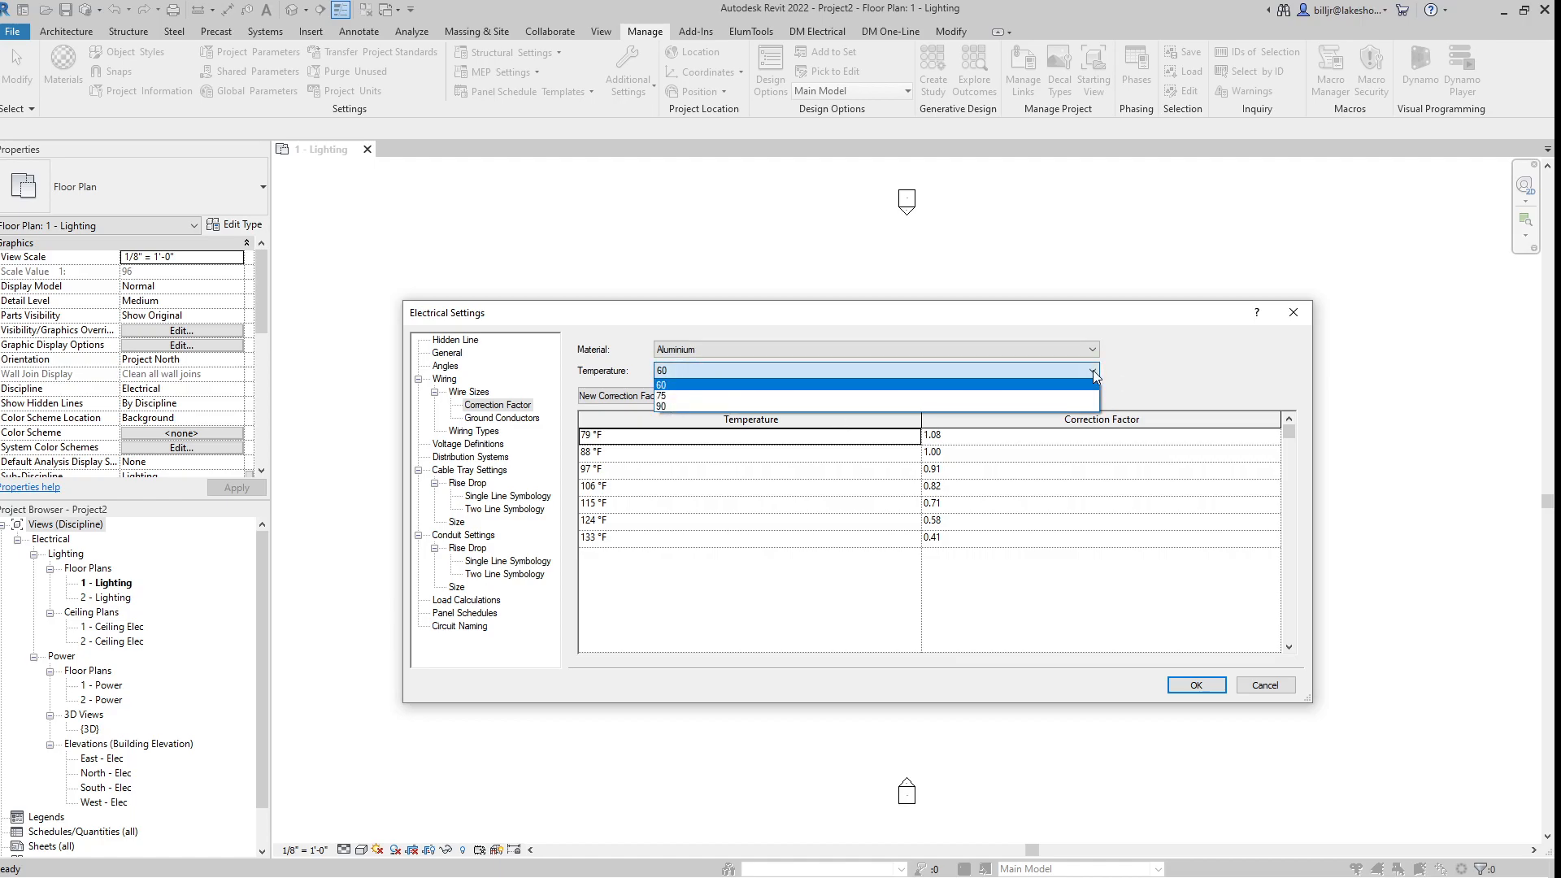
pyautogui.click(881, 396)
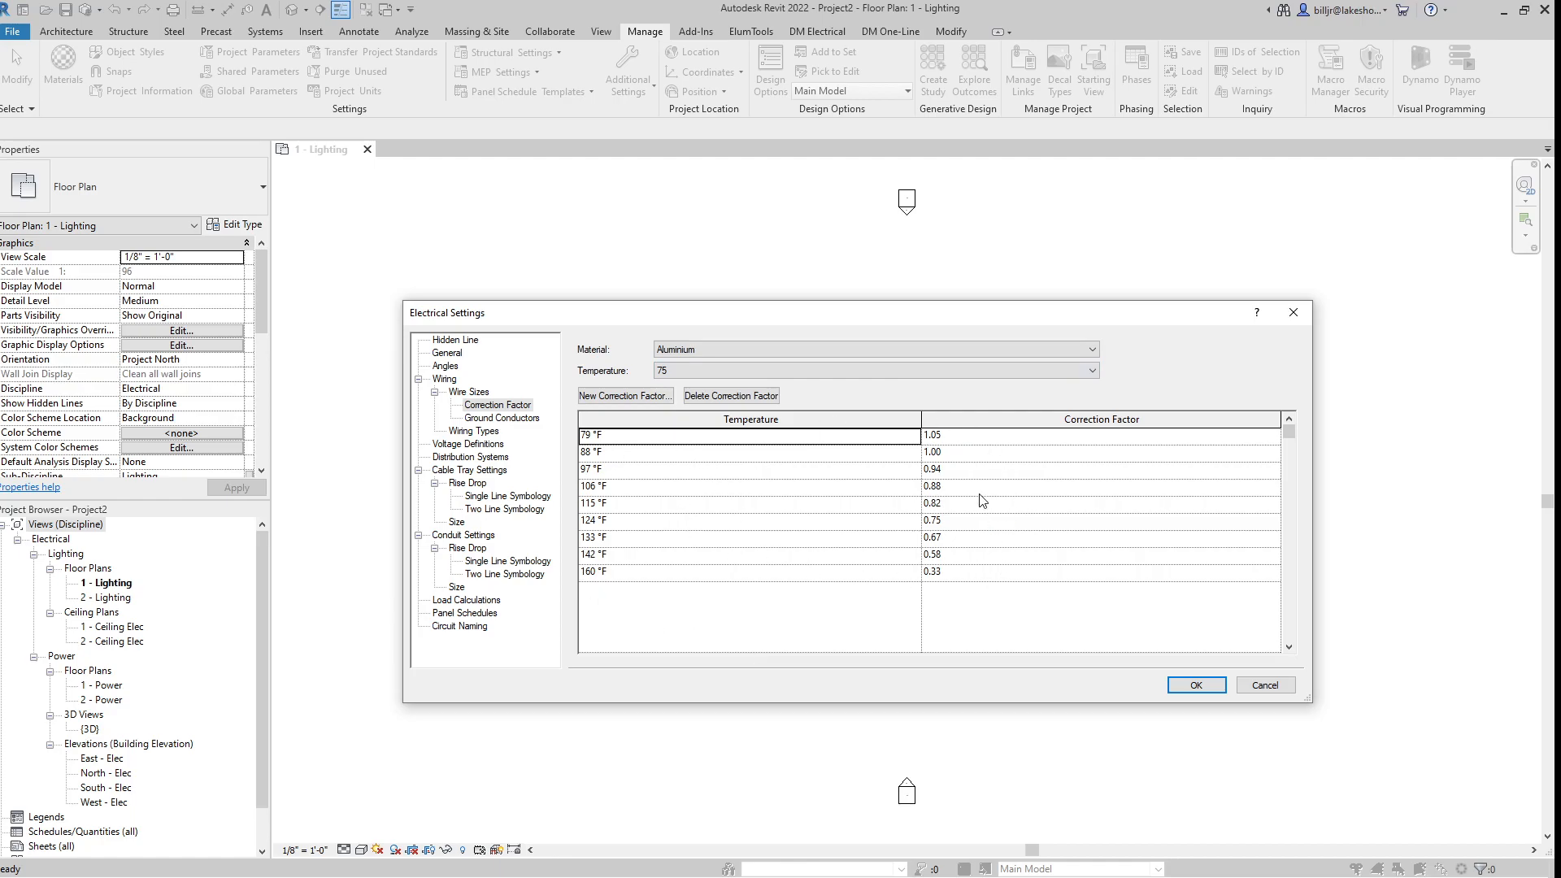
pyautogui.click(1094, 371)
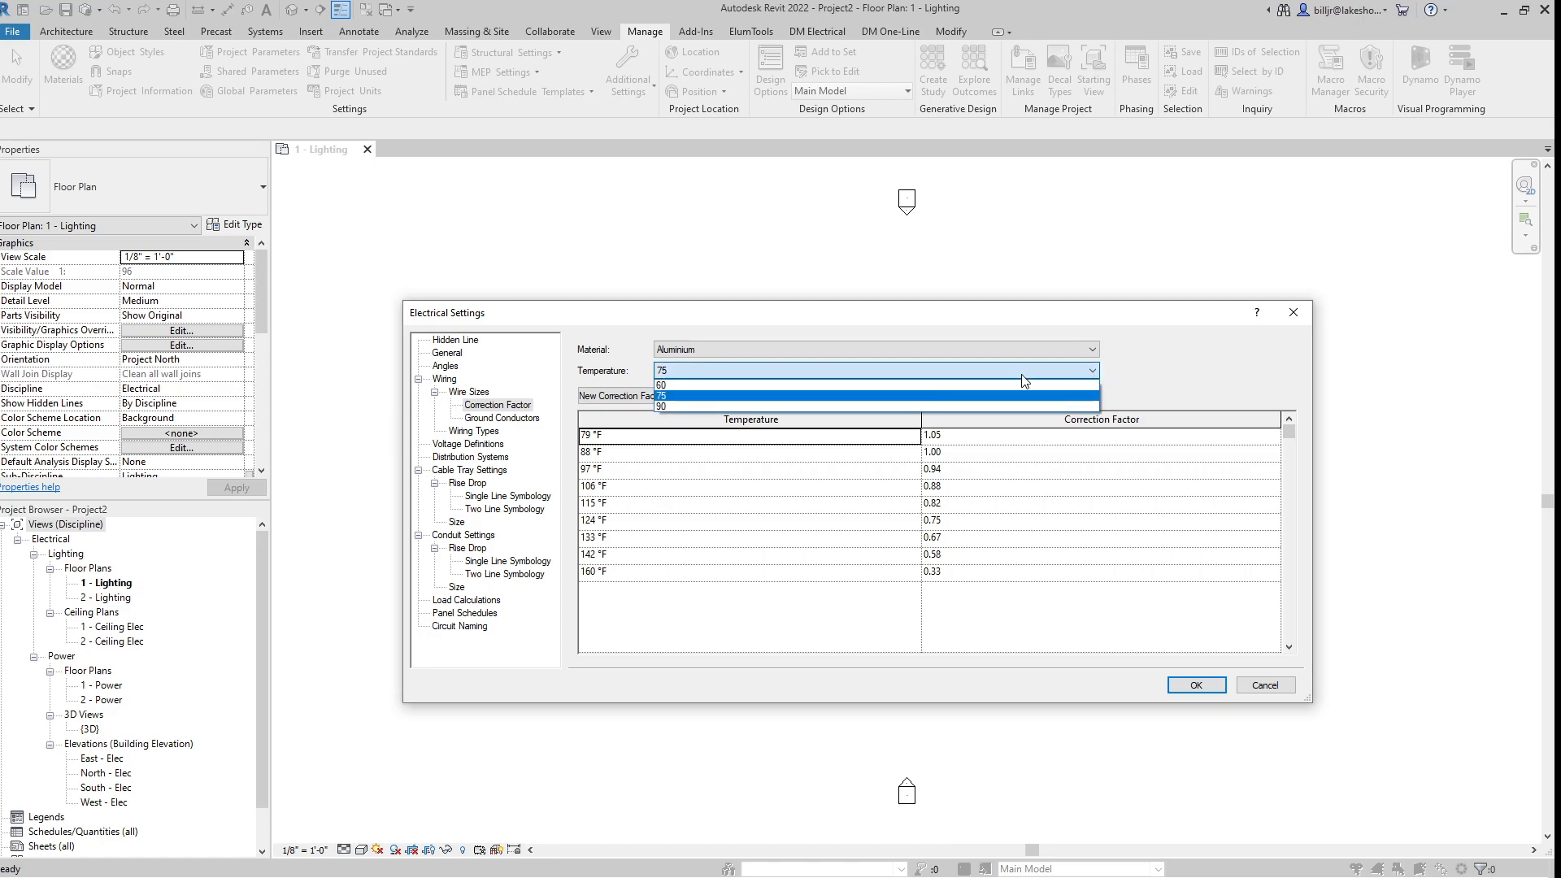
pyautogui.click(993, 385)
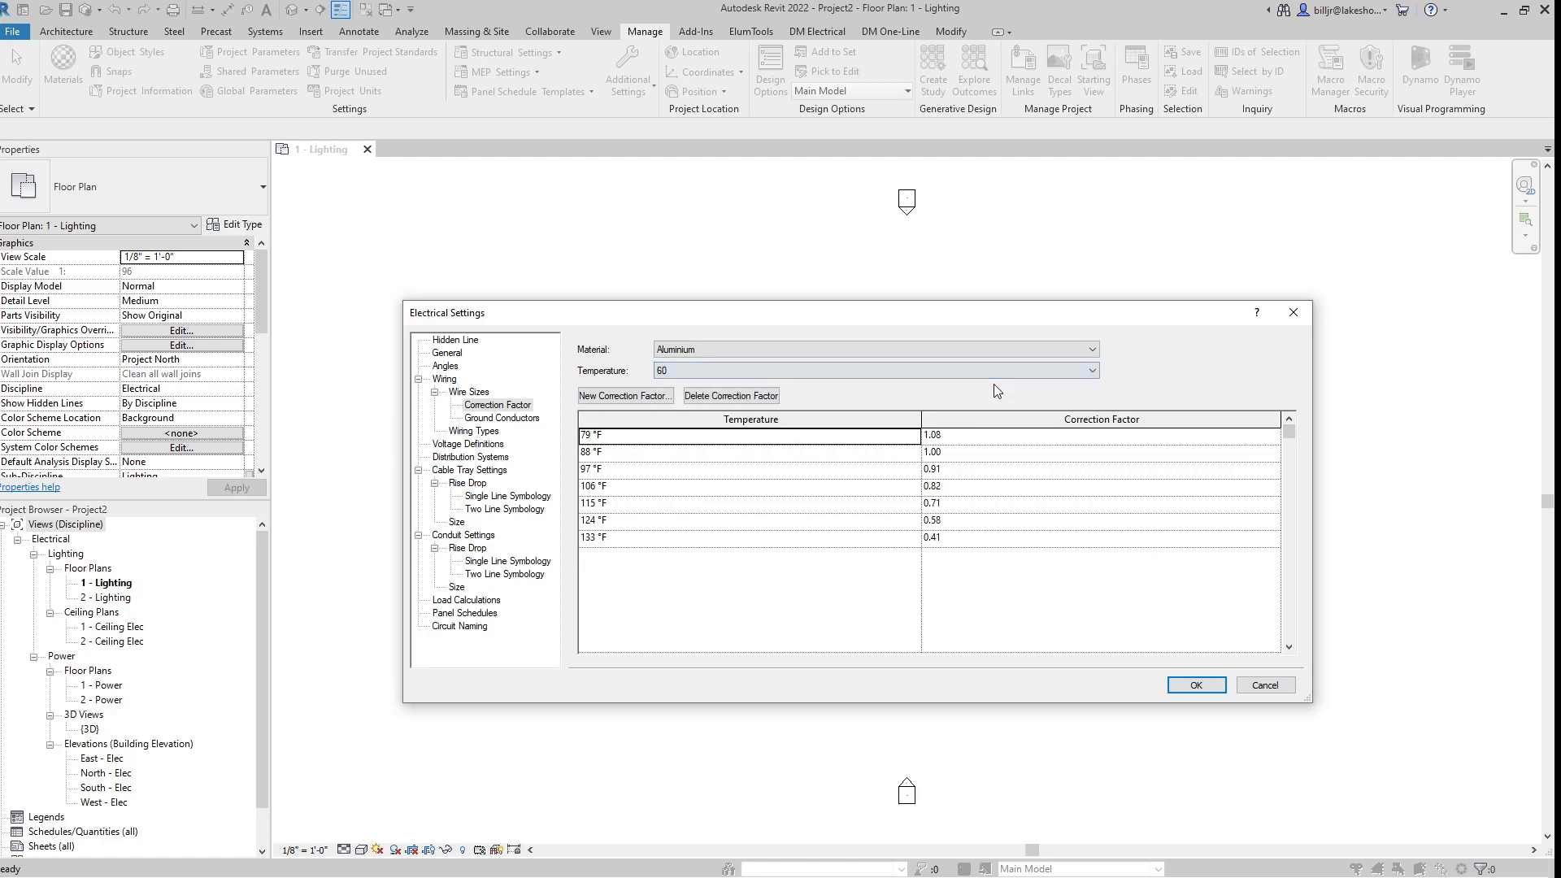
# - Review the ground conductor sizes by ampacity for aluminium, and show the same table for copper
pyautogui.click(512, 419)
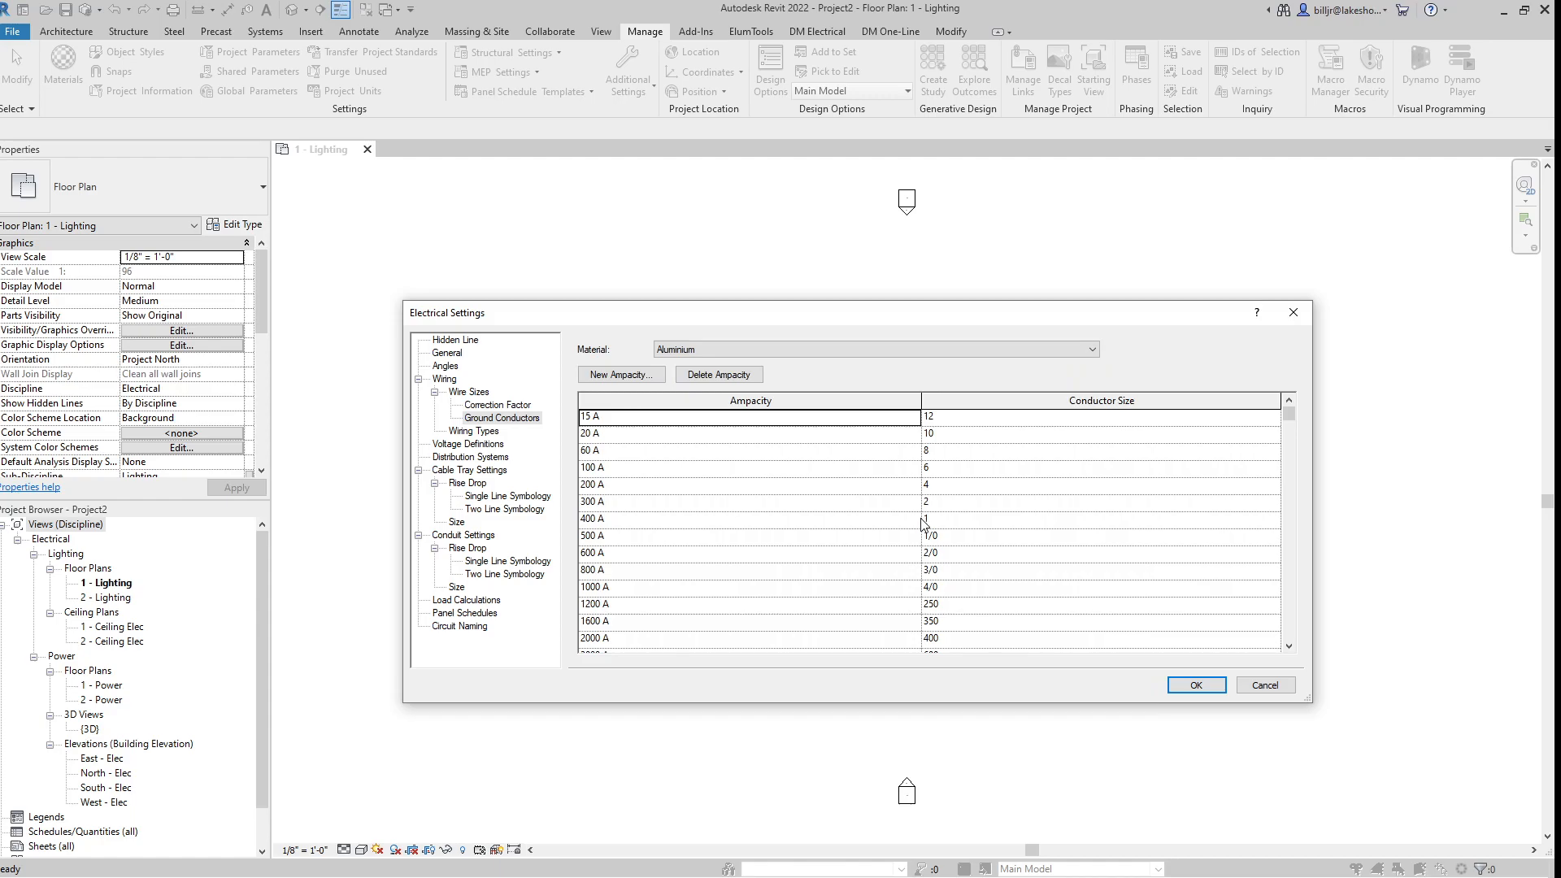
pyautogui.scroll(-2, 1190, 479)
pyautogui.scroll(2, 1190, 480)
pyautogui.click(952, 417)
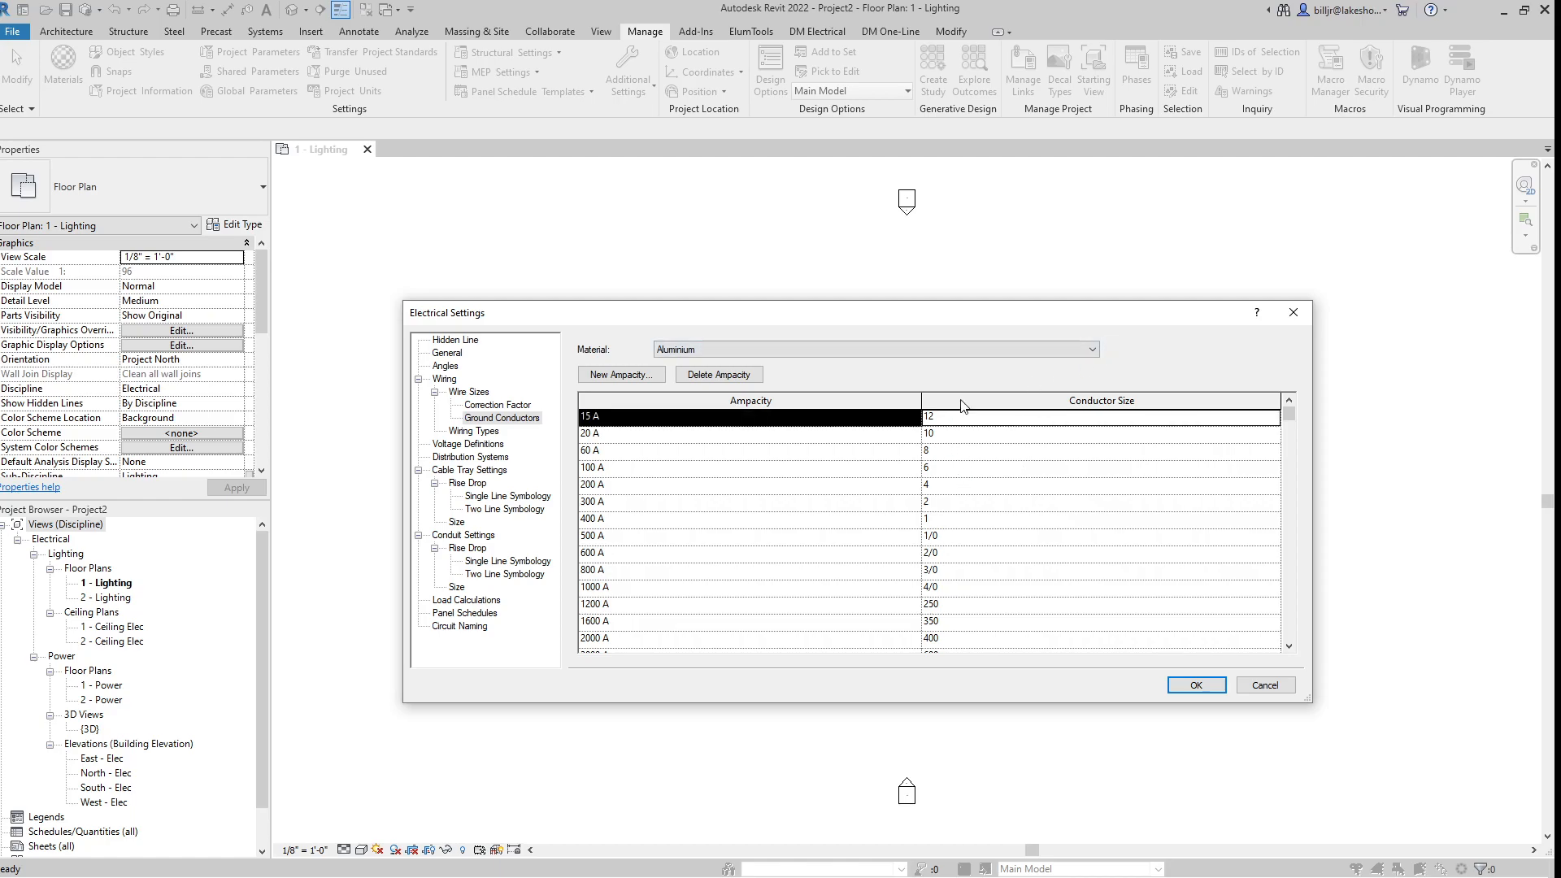
pyautogui.click(1049, 349)
pyautogui.click(1013, 374)
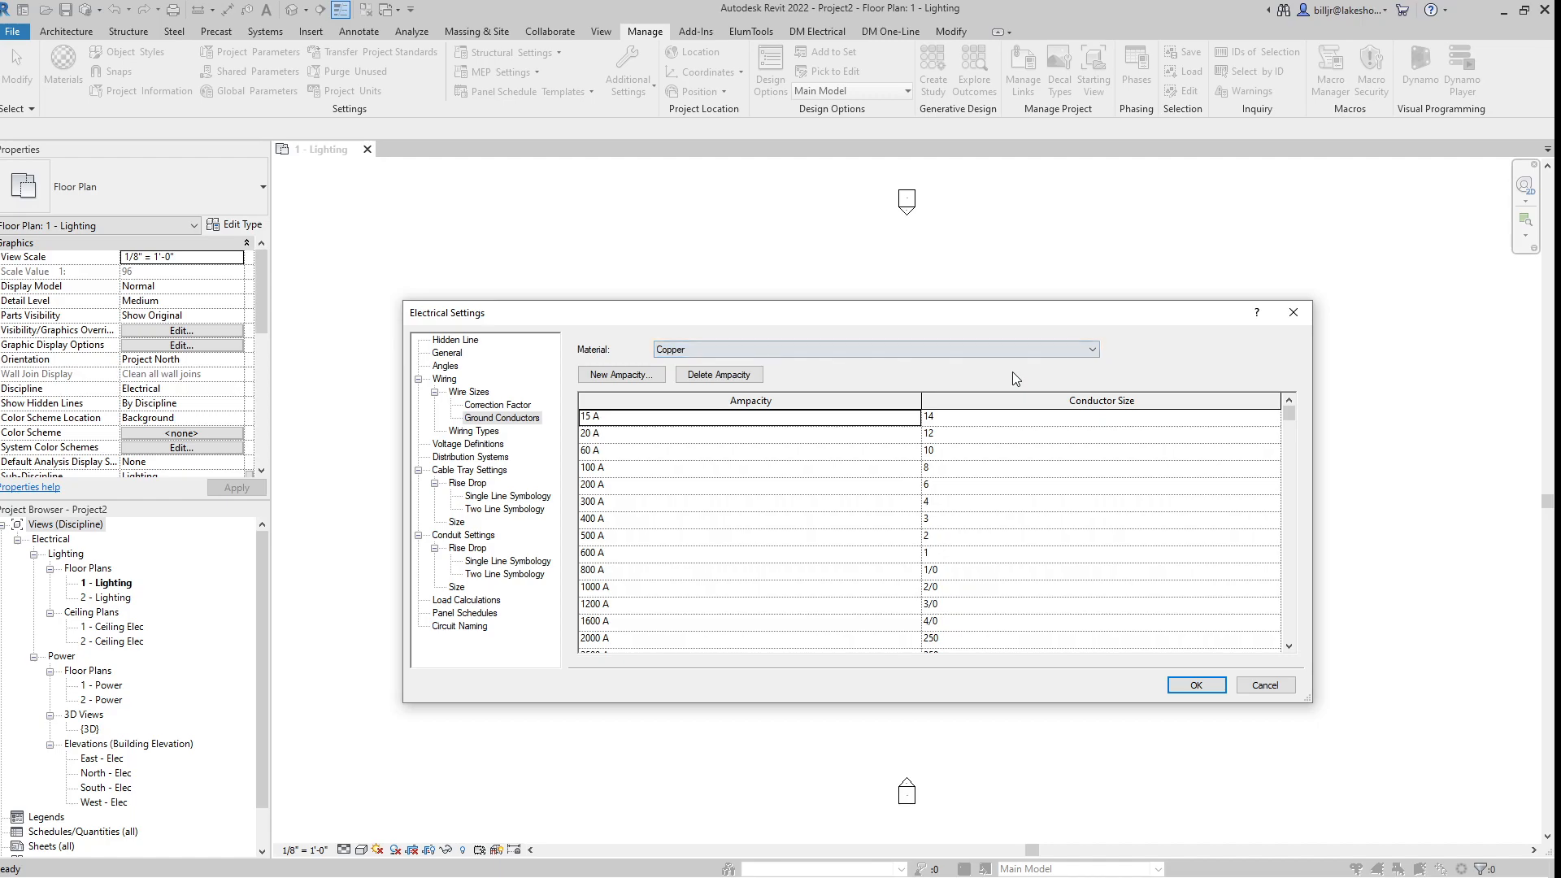
# - In Wiring Types, set THWN's temperature rating to 75 and its maximum size to 500, and check its insulation options
pyautogui.click(485, 434)
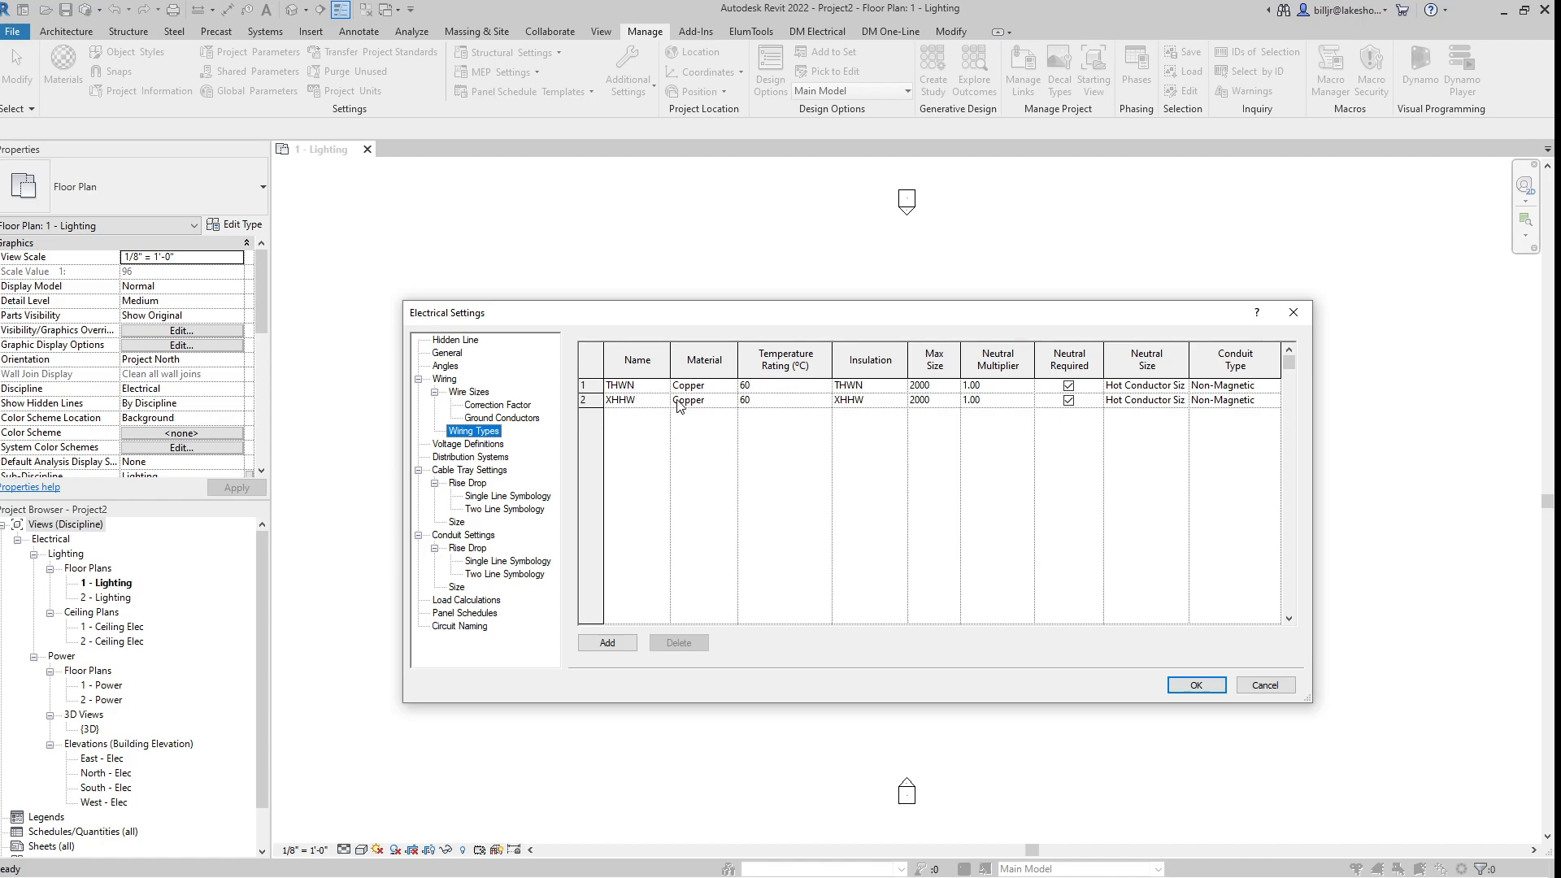
pyautogui.click(818, 383)
pyautogui.click(750, 412)
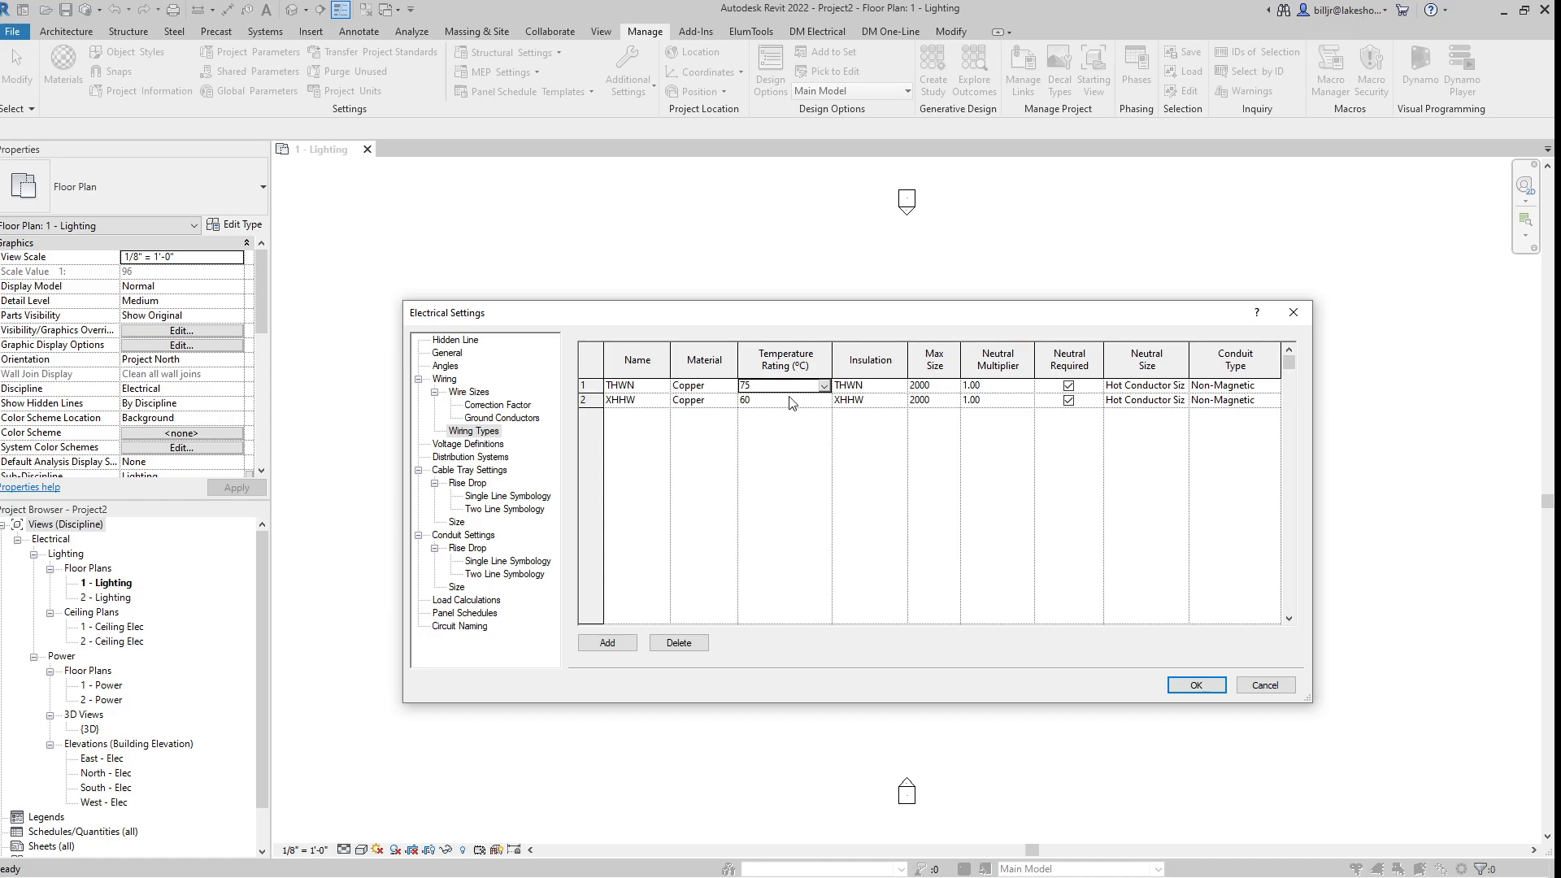
pyautogui.click(900, 387)
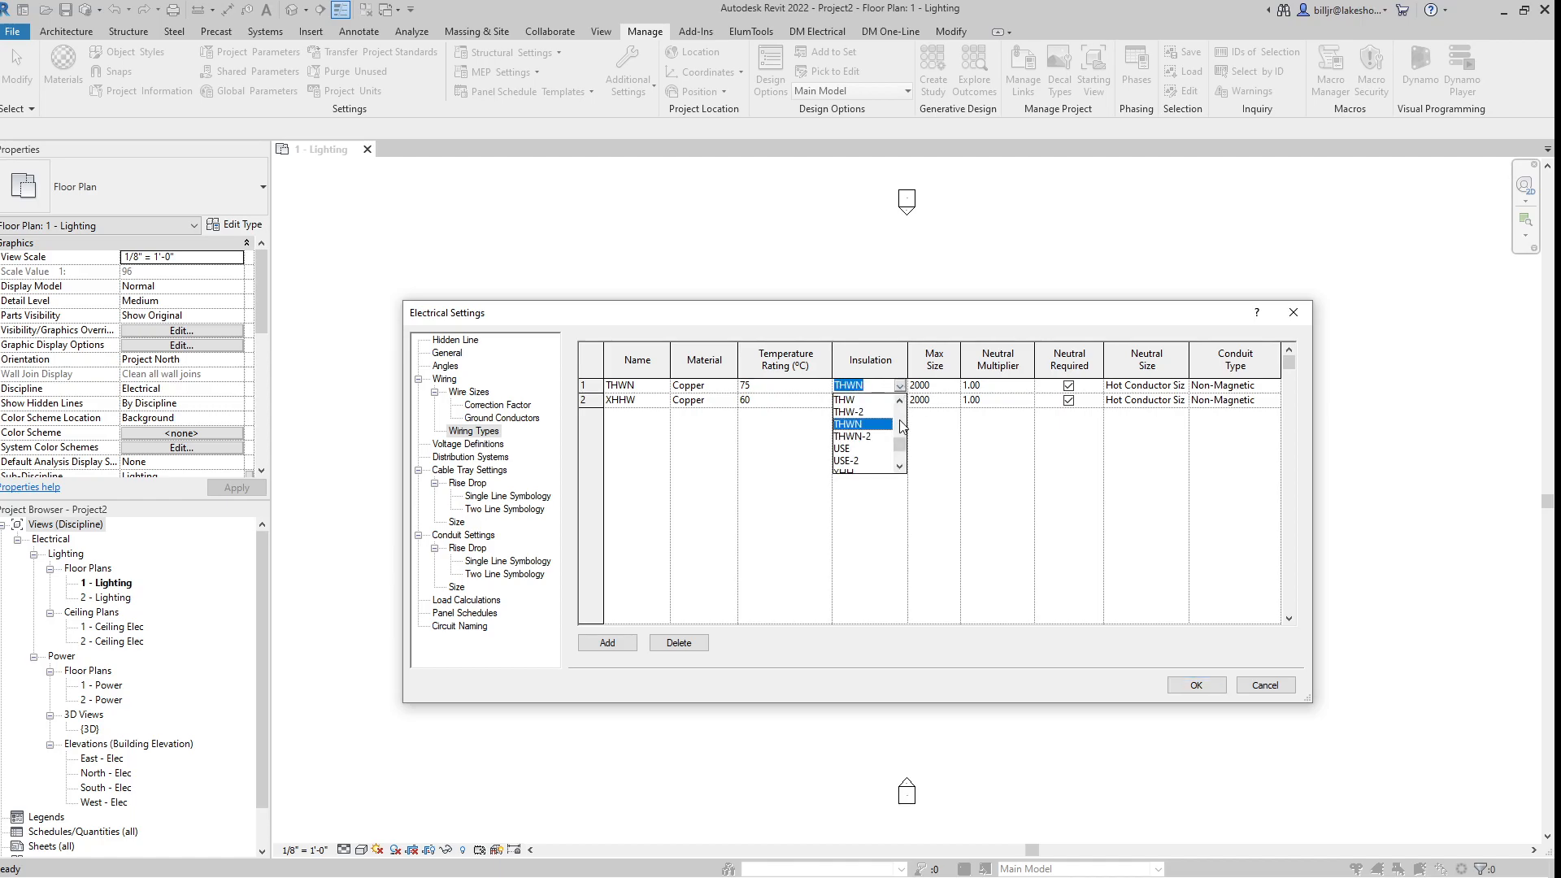
pyautogui.click(901, 386)
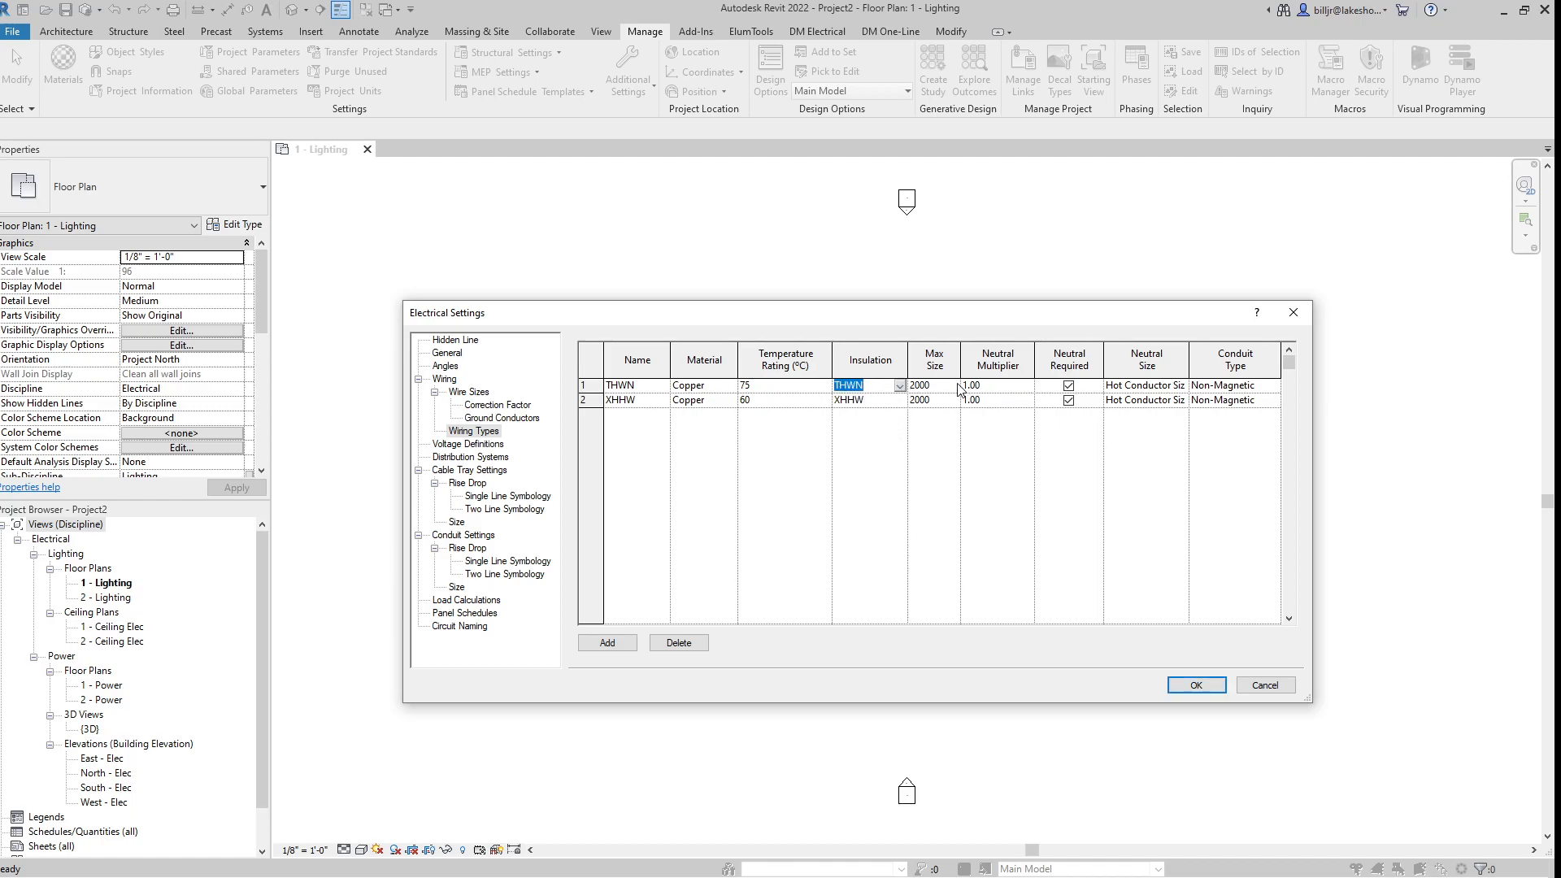
pyautogui.click(953, 387)
pyautogui.click(953, 400)
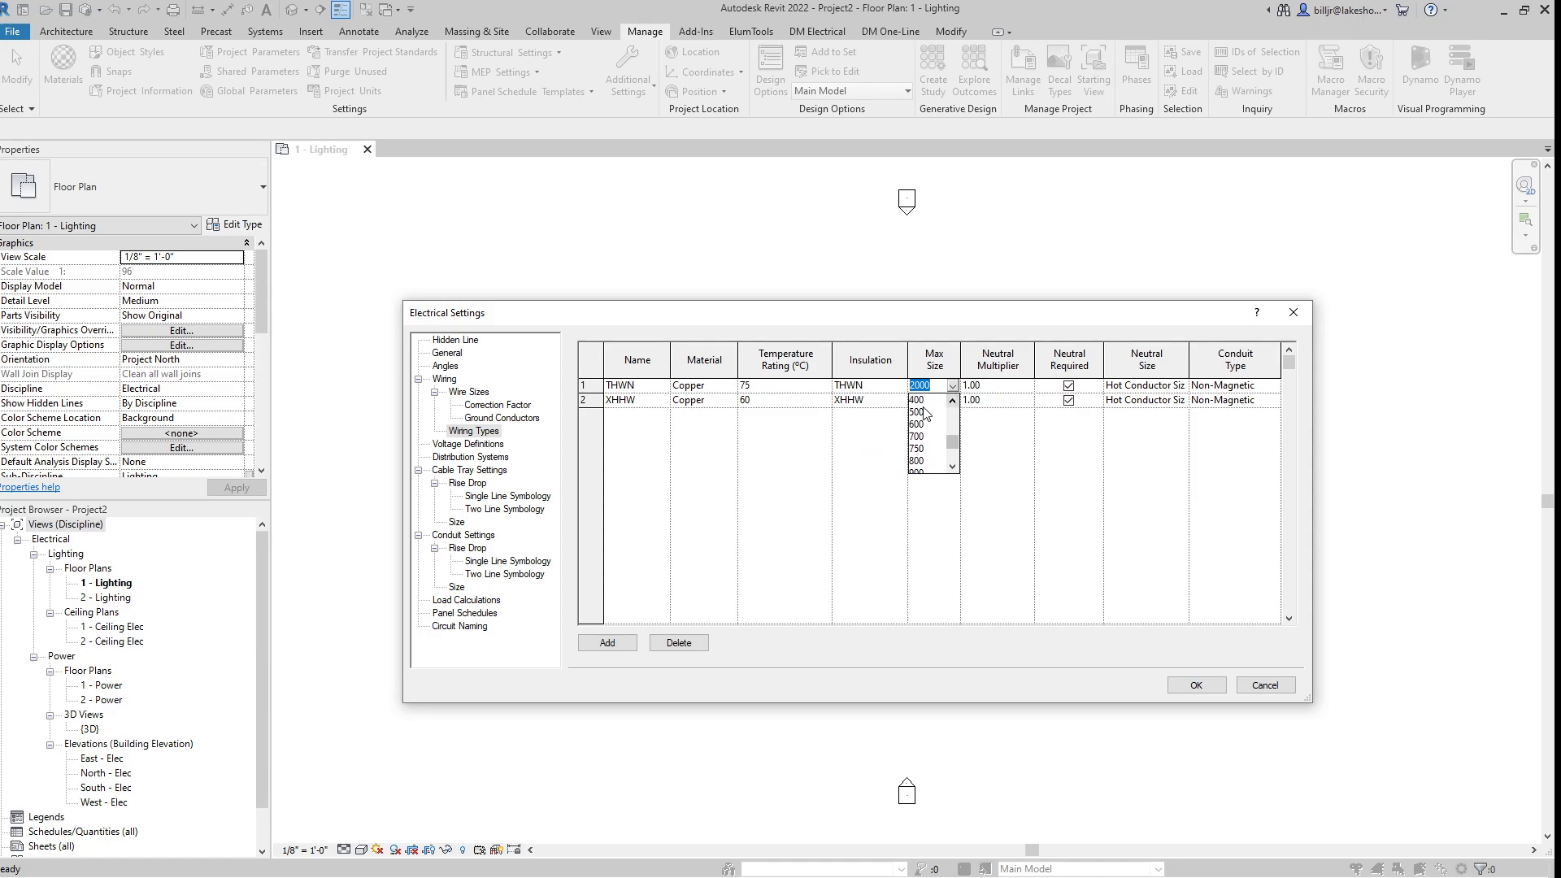
pyautogui.click(927, 400)
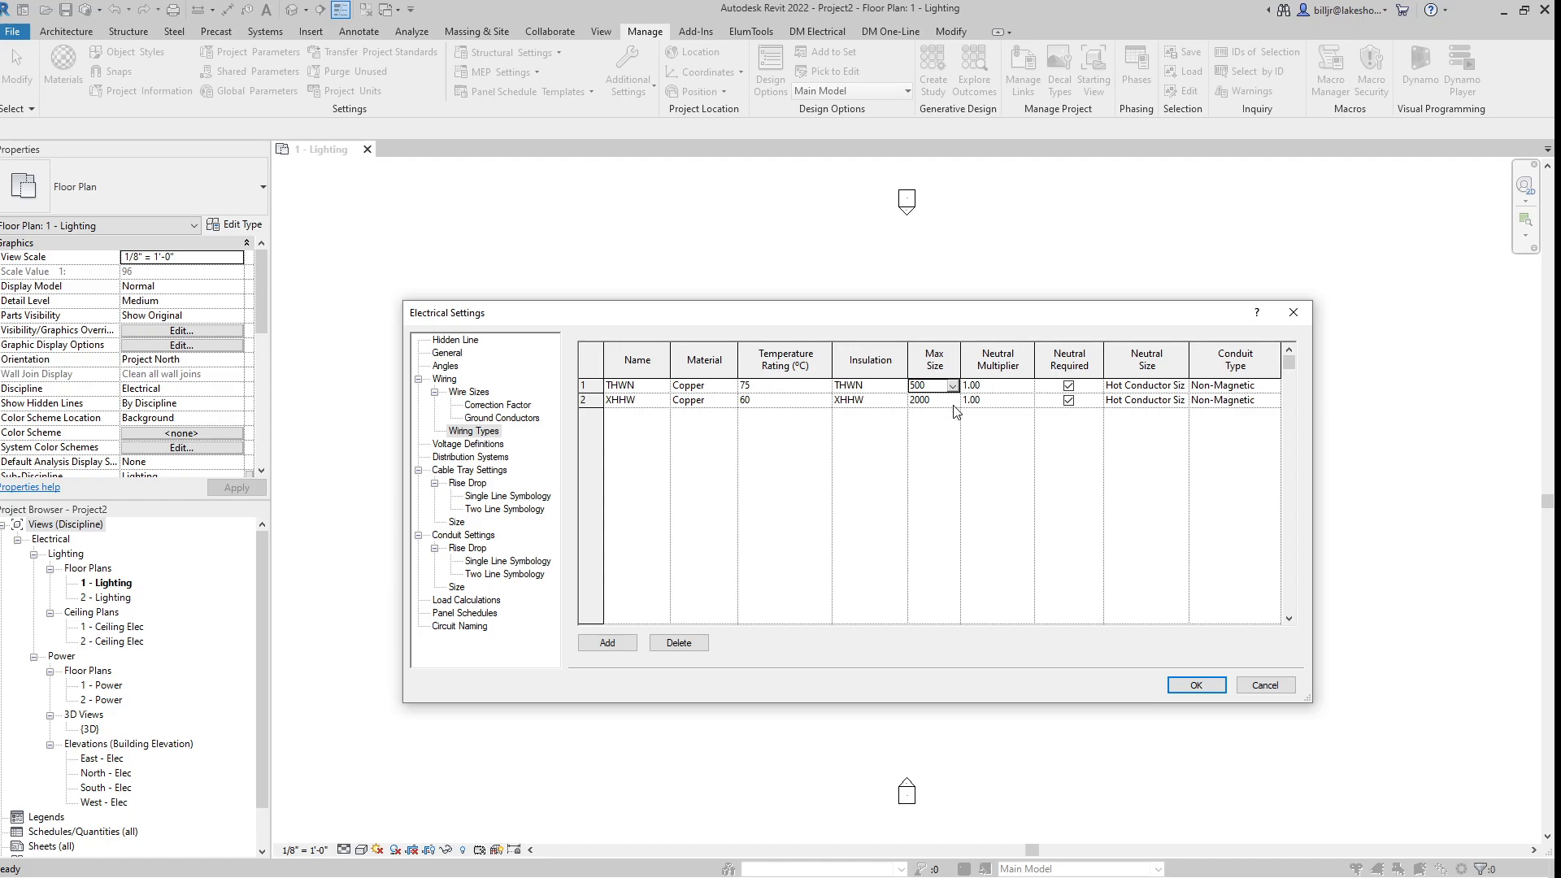
# - Re-enter THWN's neutral multiplier as 1.00, and turn its neutral requirement off and back on
pyautogui.click(1028, 387)
pyautogui.press('BackSpace')
pyautogui.press('Tab')
pyautogui.click(1008, 387)
pyautogui.write('1')
pyautogui.press('Tab')
pyautogui.click(1008, 387)
pyautogui.write('.00.00')
pyautogui.click(1068, 386)
pyautogui.click(1068, 386)
# - Switch THWN's neutral size to Unbalanced Current and back to Hot Conductor Size, and check the conduit type options
pyautogui.click(1184, 389)
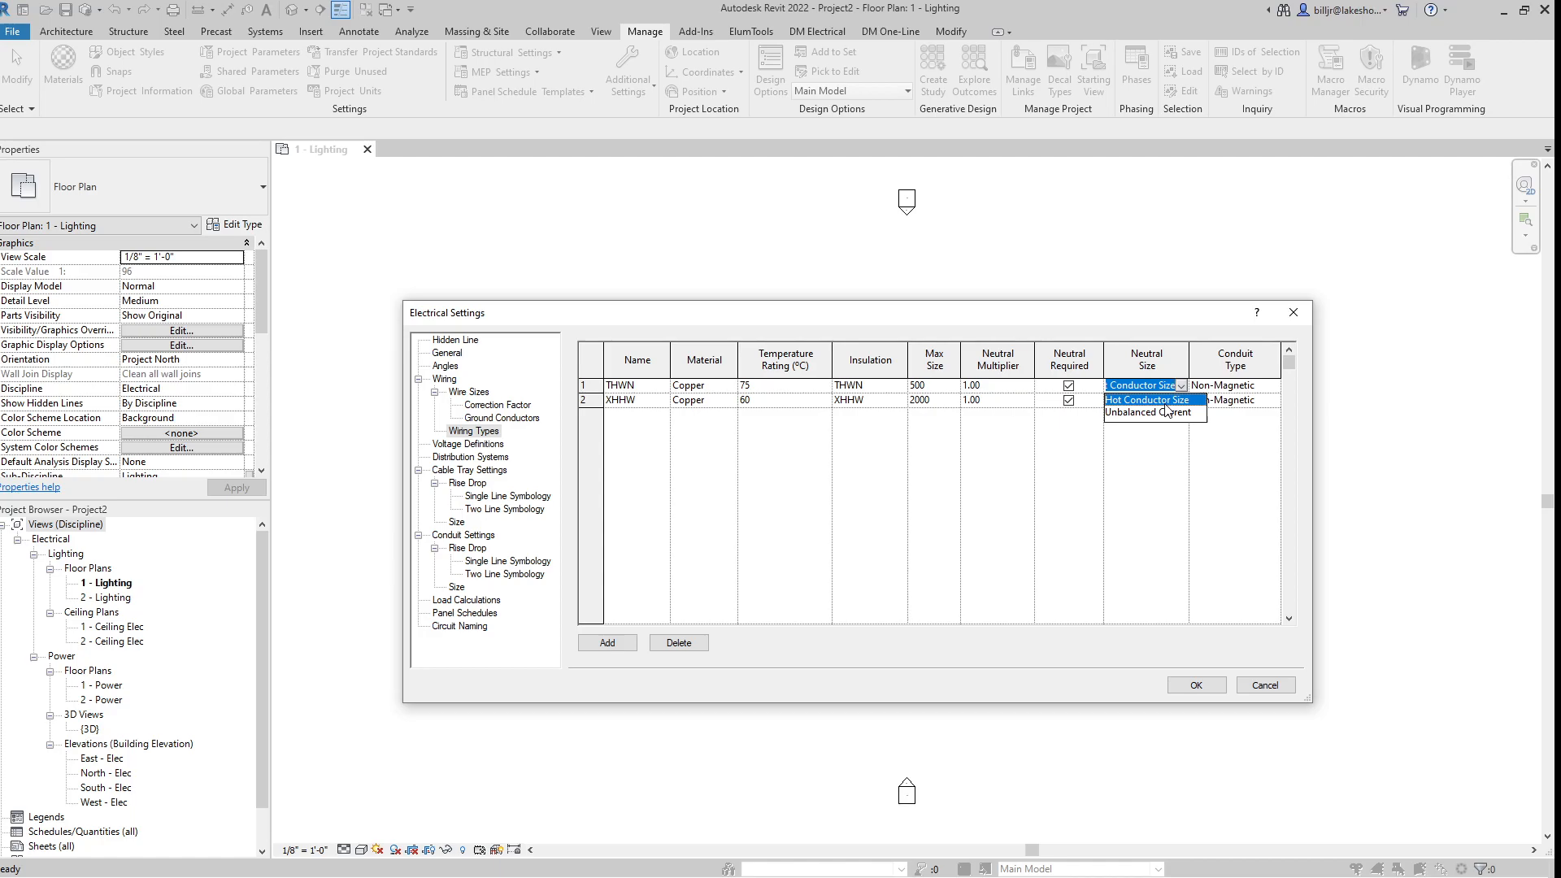
pyautogui.click(1167, 411)
pyautogui.click(1181, 387)
pyautogui.click(1167, 400)
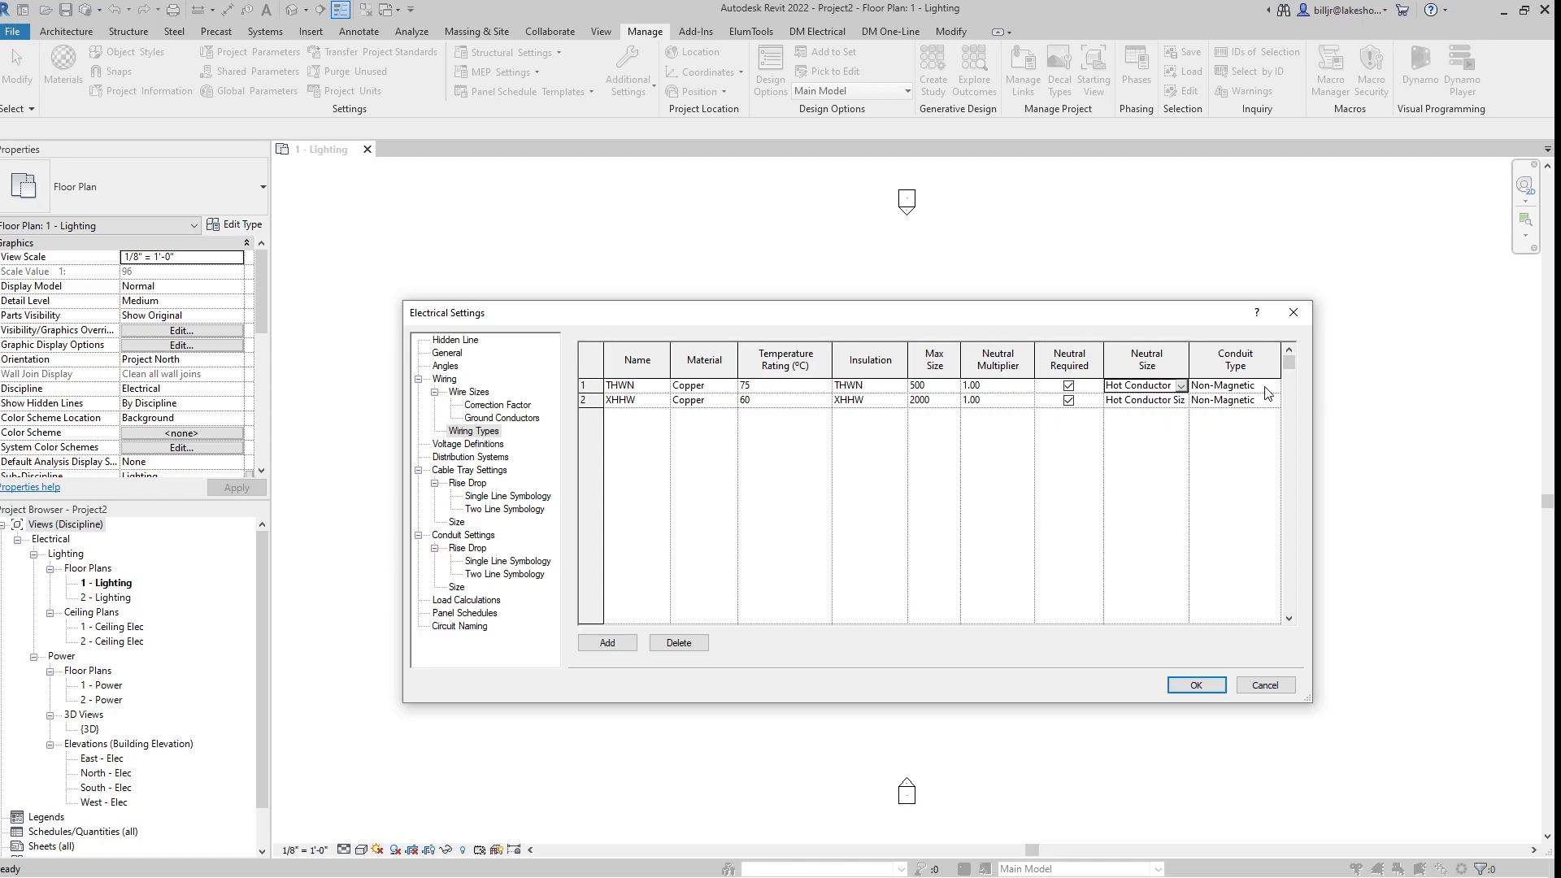
pyautogui.click(1245, 389)
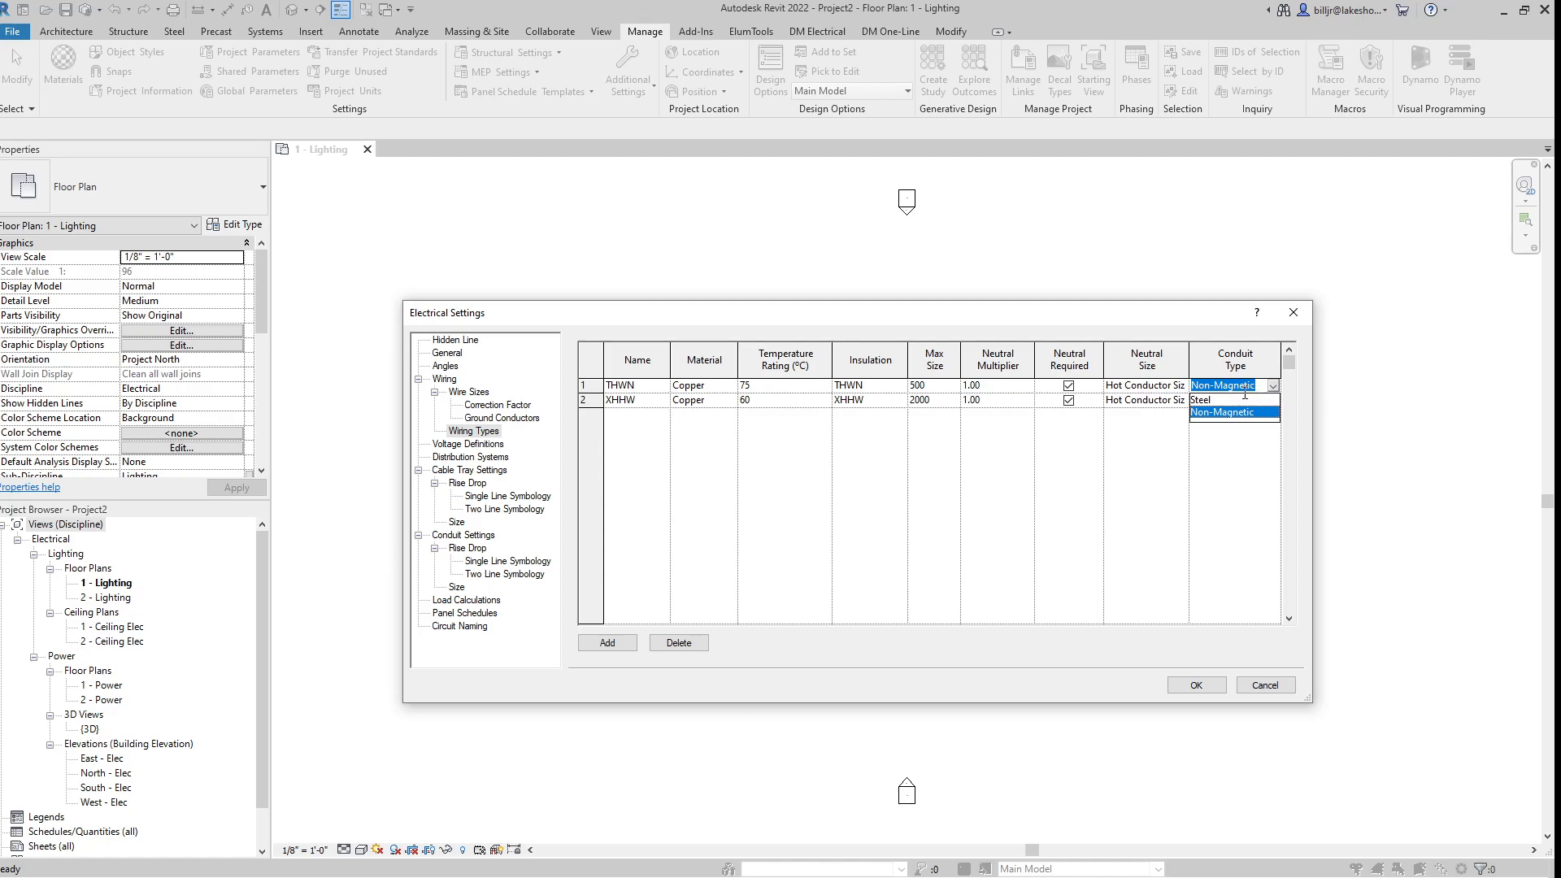
pyautogui.click(1273, 387)
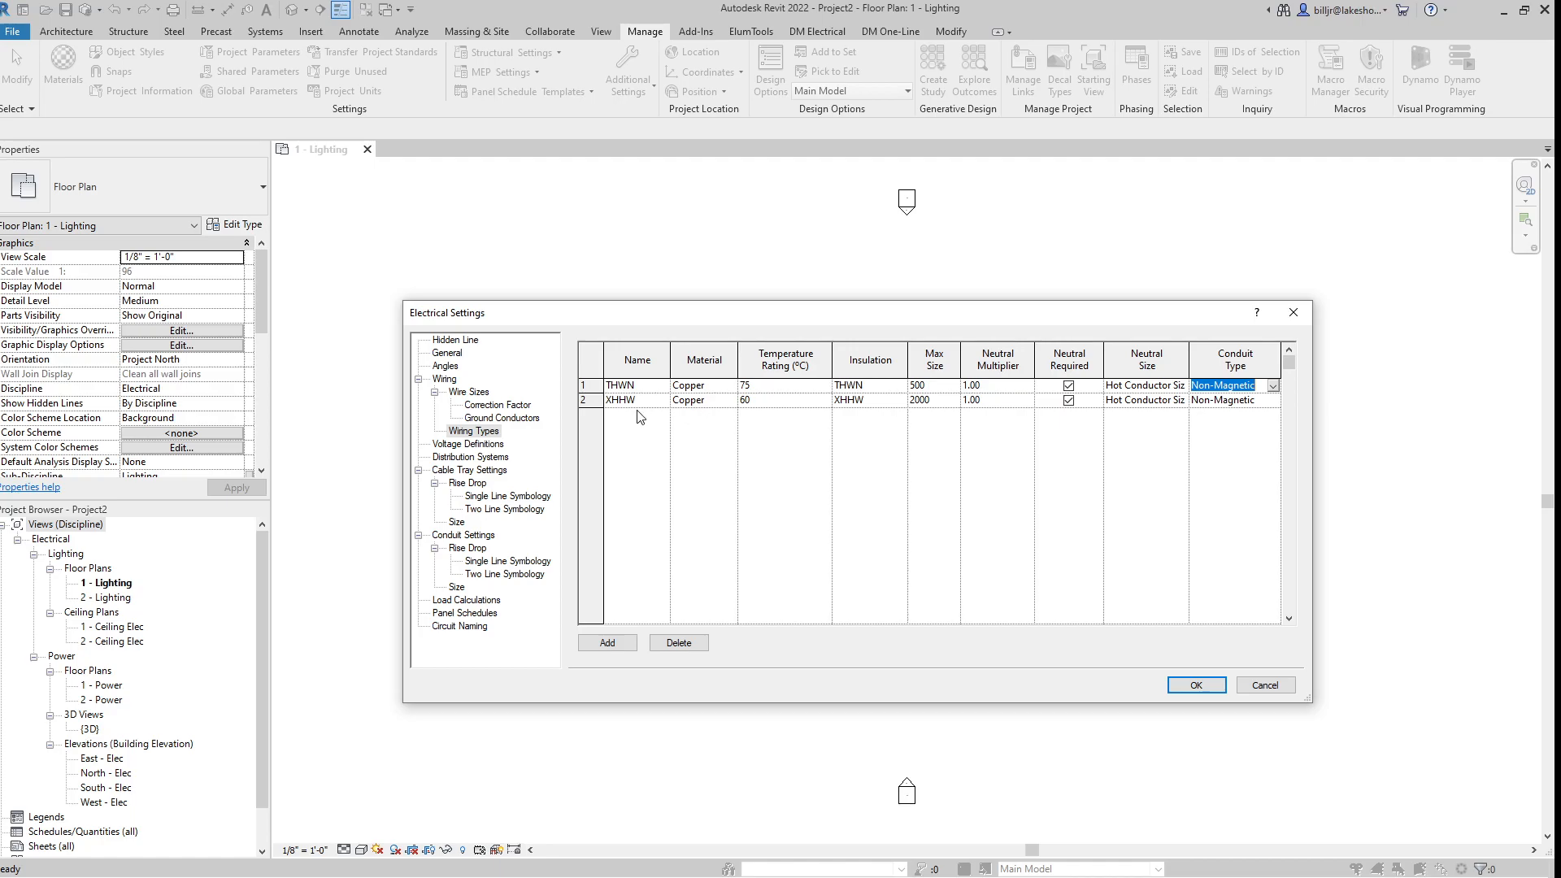
# - Set the XHHW wiring type's material to Aluminium and its temperature rating to 75
pyautogui.click(730, 402)
pyautogui.click(716, 415)
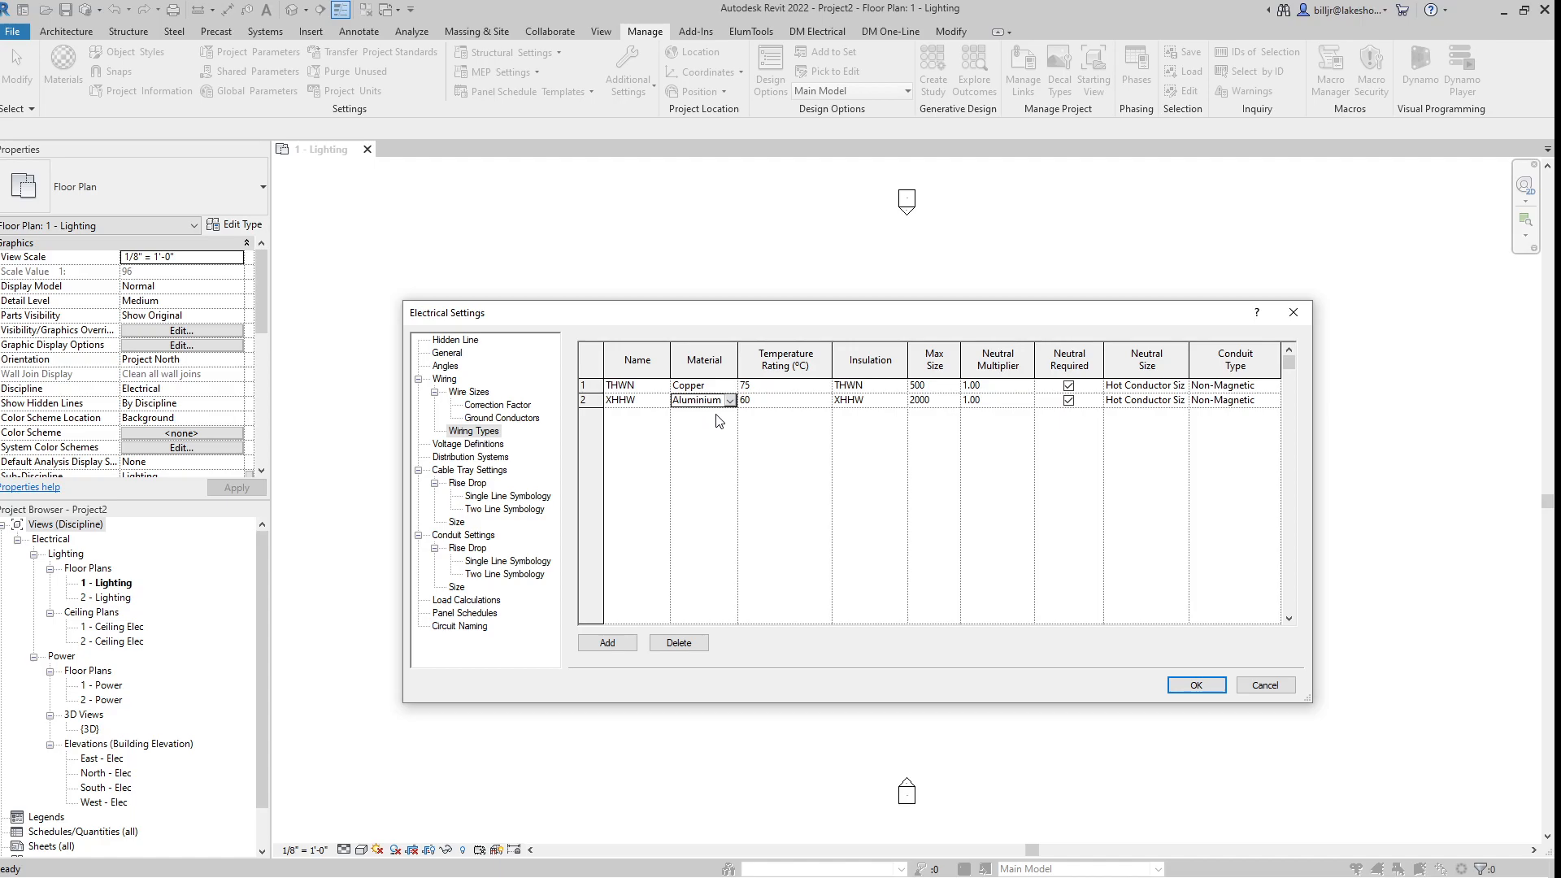
pyautogui.click(813, 400)
pyautogui.click(823, 400)
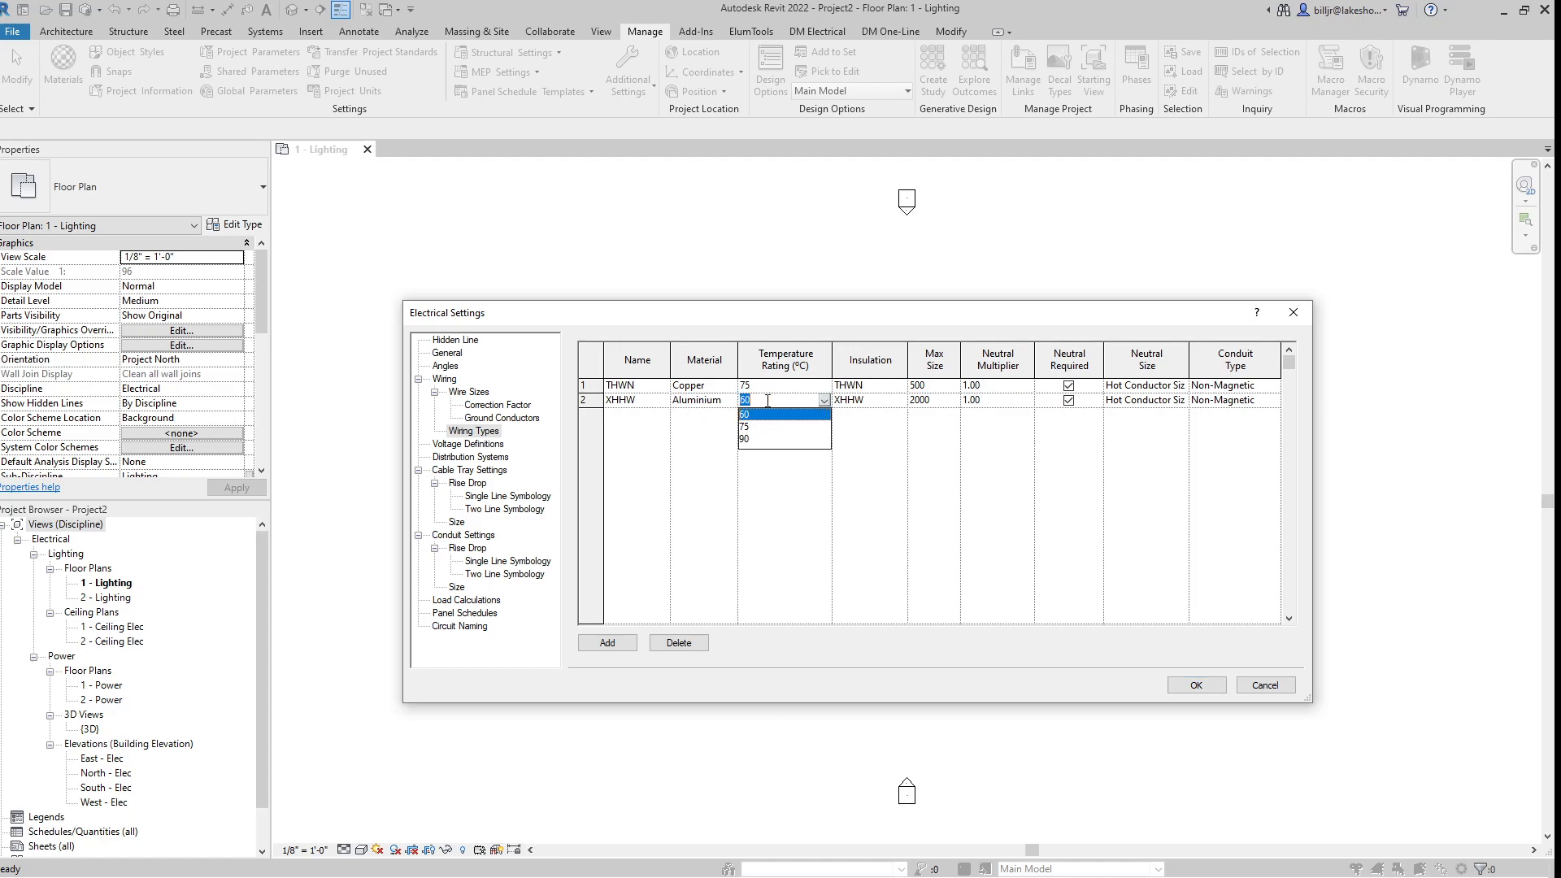
pyautogui.click(760, 426)
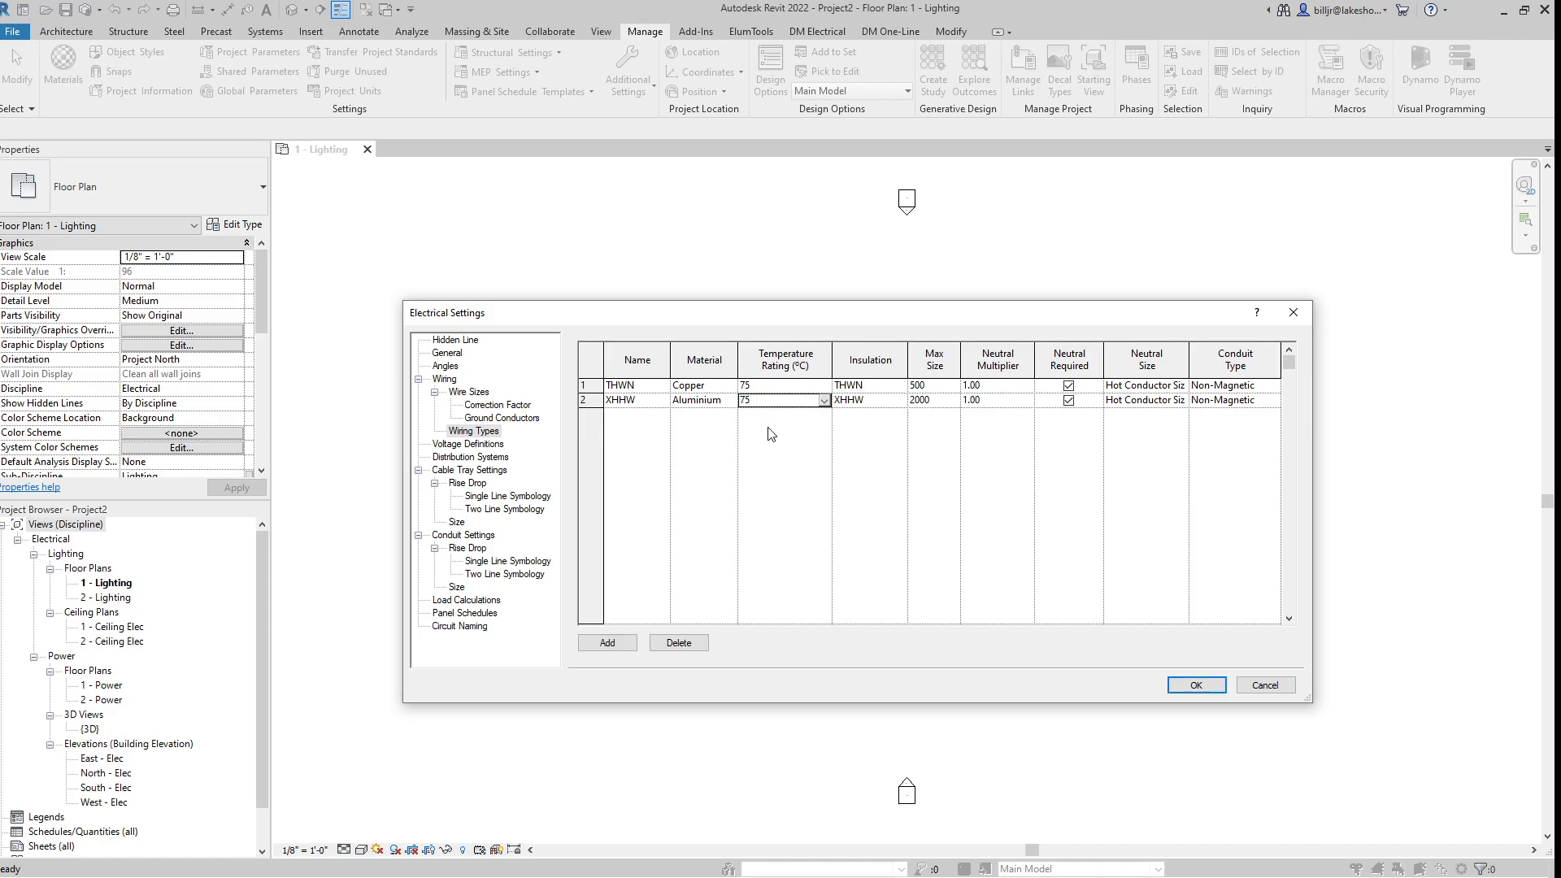
# - Set the XHHW wiring type's maximum size to 750 and its neutral multiplier to .50
pyautogui.click(947, 400)
pyautogui.click(952, 400)
pyautogui.click(952, 415)
pyautogui.click(952, 414)
pyautogui.click(914, 427)
pyautogui.click(1004, 400)
pyautogui.click(1005, 400)
pyautogui.write('.5')
# - Add a third wiring type named MC CABLE with Copper as its material
pyautogui.click(618, 639)
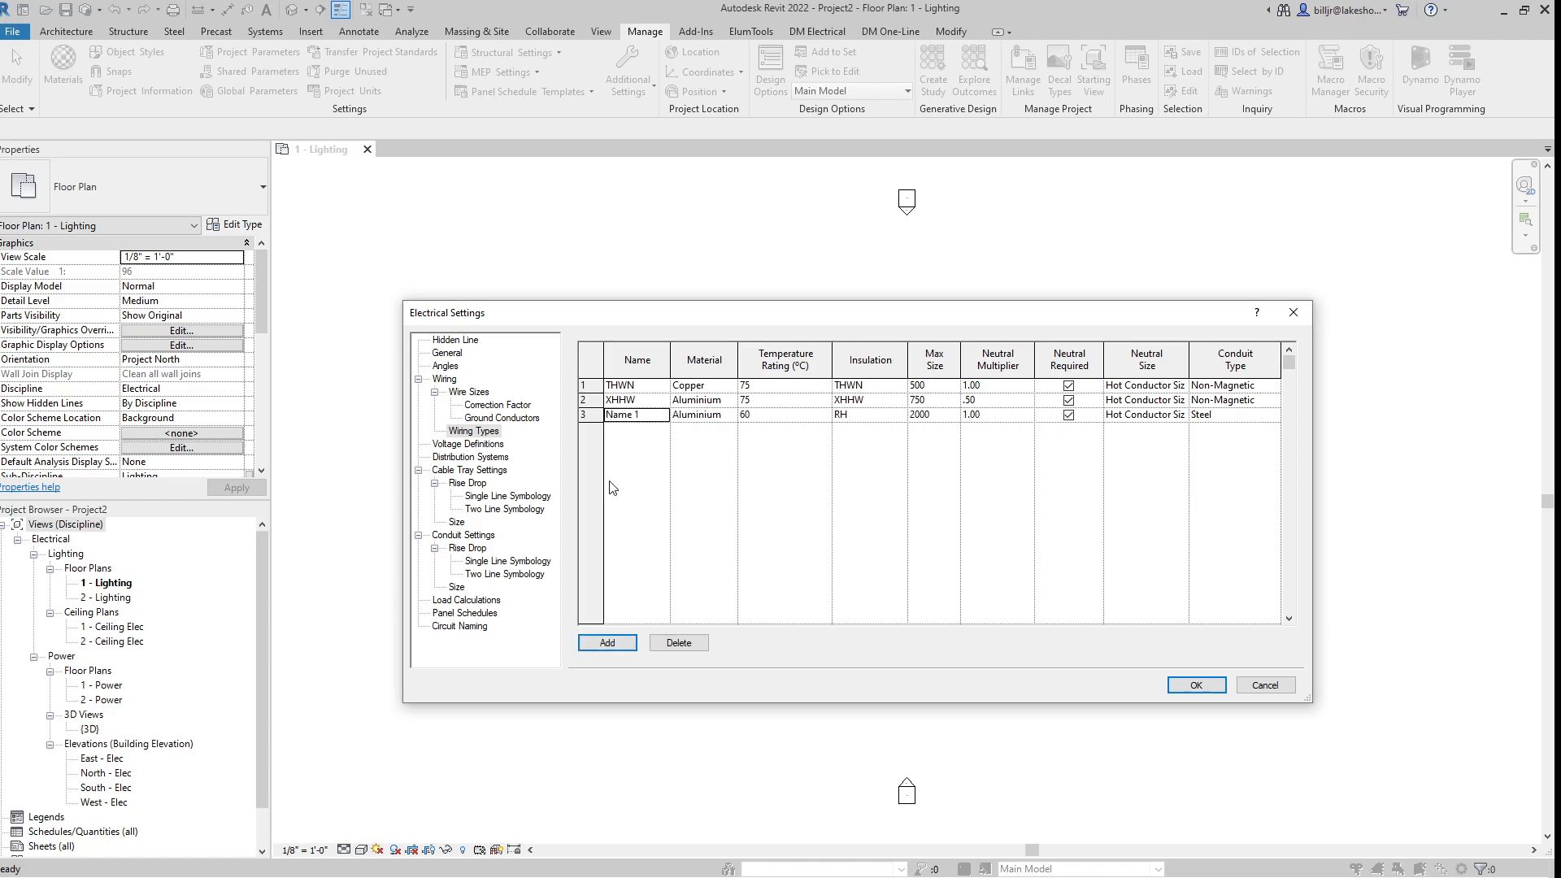
pyautogui.click(657, 413)
pyautogui.write('MC CABLE')
pyautogui.click(734, 415)
pyautogui.click(704, 442)
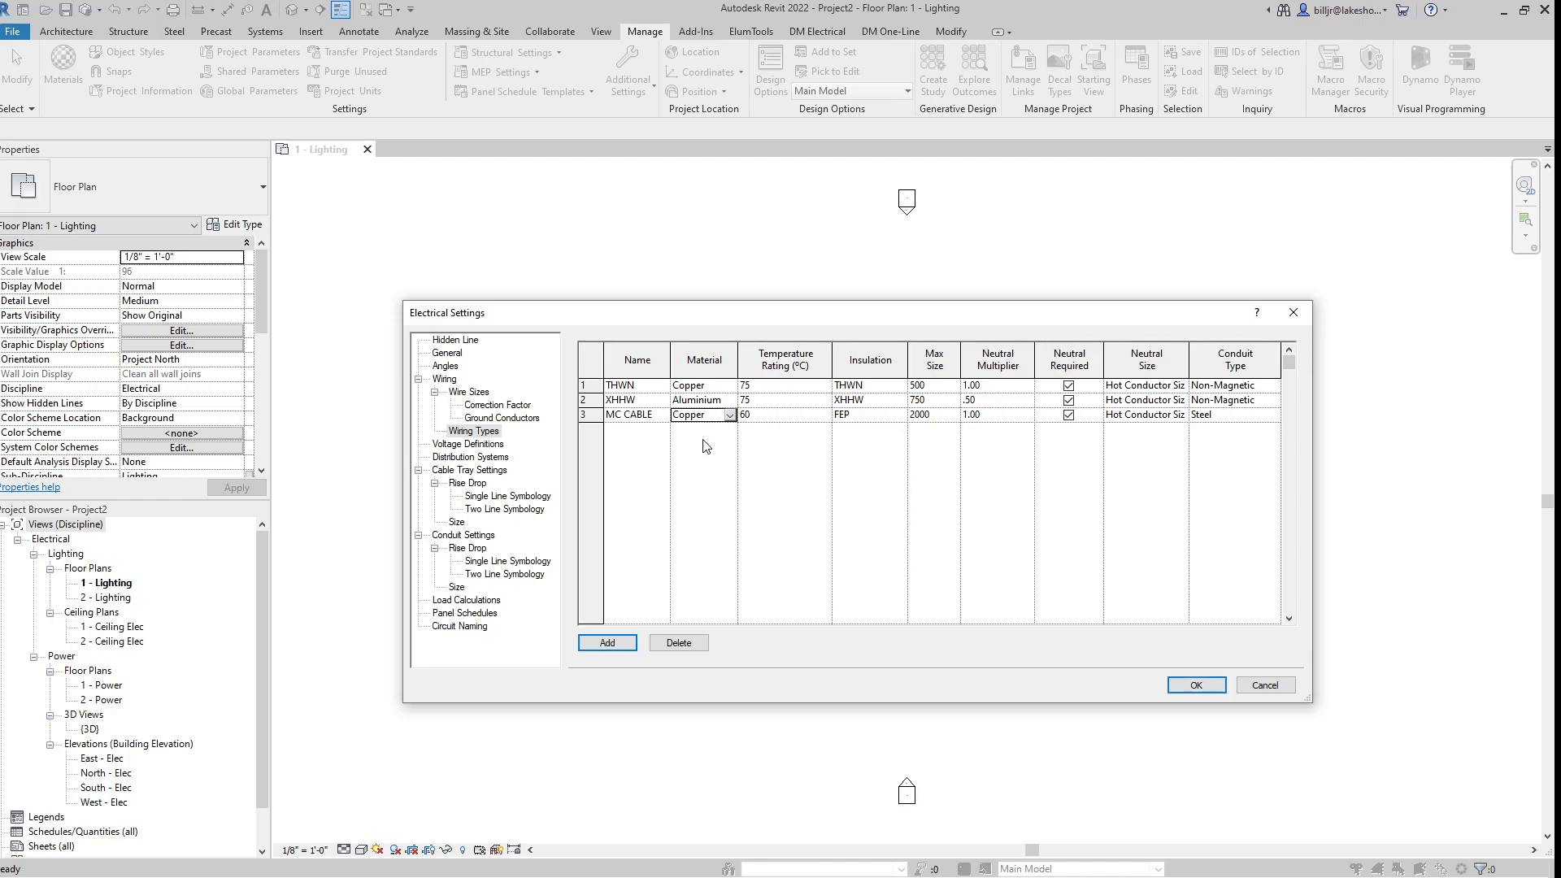
# - Set MC CABLE's temperature rating to 75 and its insulation to THHN
pyautogui.click(825, 415)
pyautogui.click(755, 440)
pyautogui.click(899, 415)
pyautogui.scroll(-4, 875, 479)
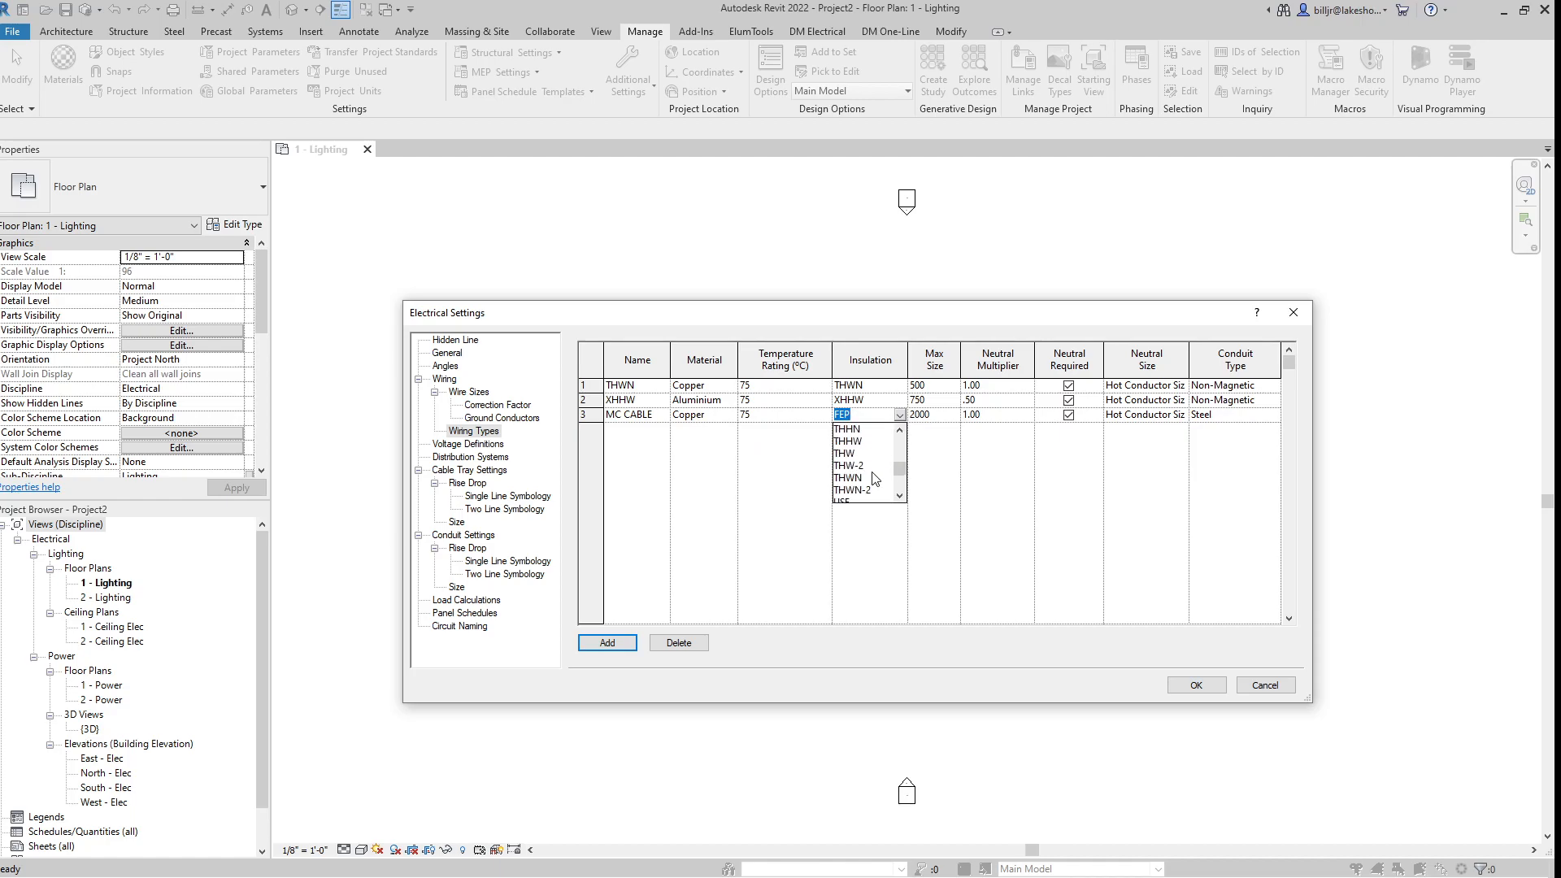
pyautogui.click(857, 429)
# - Set the maximum size of the MC CABLE wiring type to 8
pyautogui.click(952, 415)
pyautogui.click(952, 430)
pyautogui.click(953, 430)
pyautogui.click(953, 430)
pyautogui.click(953, 429)
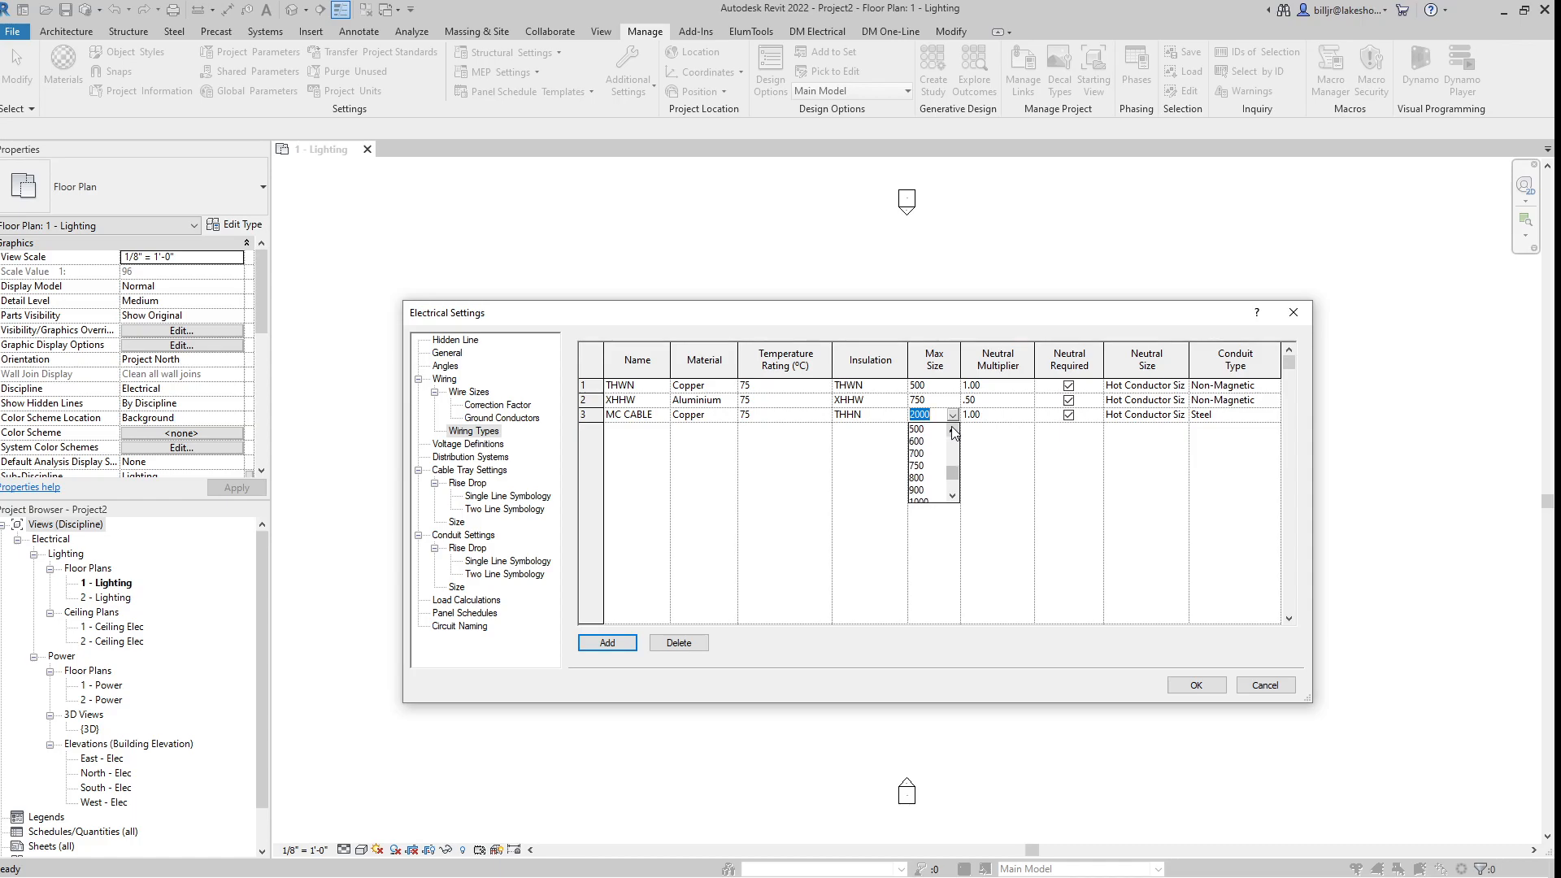
pyautogui.scroll(-1, 954, 432)
pyautogui.click(953, 429)
pyautogui.click(953, 430)
pyautogui.click(953, 429)
pyautogui.click(953, 429)
pyautogui.click(952, 429)
pyautogui.click(953, 430)
pyautogui.click(952, 429)
pyautogui.click(953, 430)
pyautogui.click(953, 430)
pyautogui.click(952, 430)
pyautogui.click(953, 430)
pyautogui.click(921, 430)
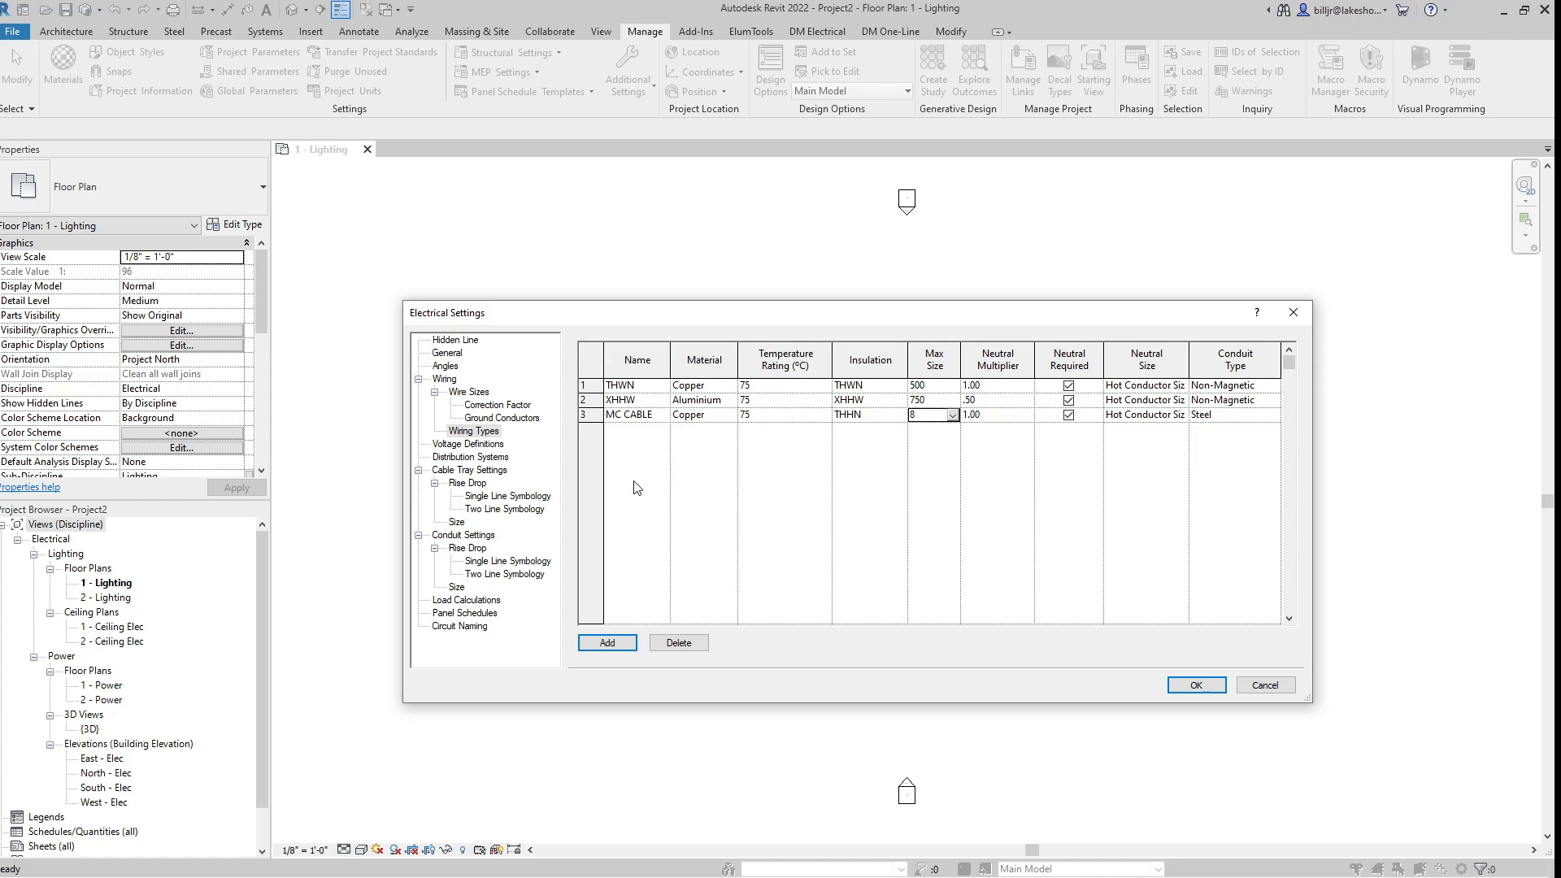
# - Review the voltage definitions and add a distribution system named 480 Delta
pyautogui.click(482, 444)
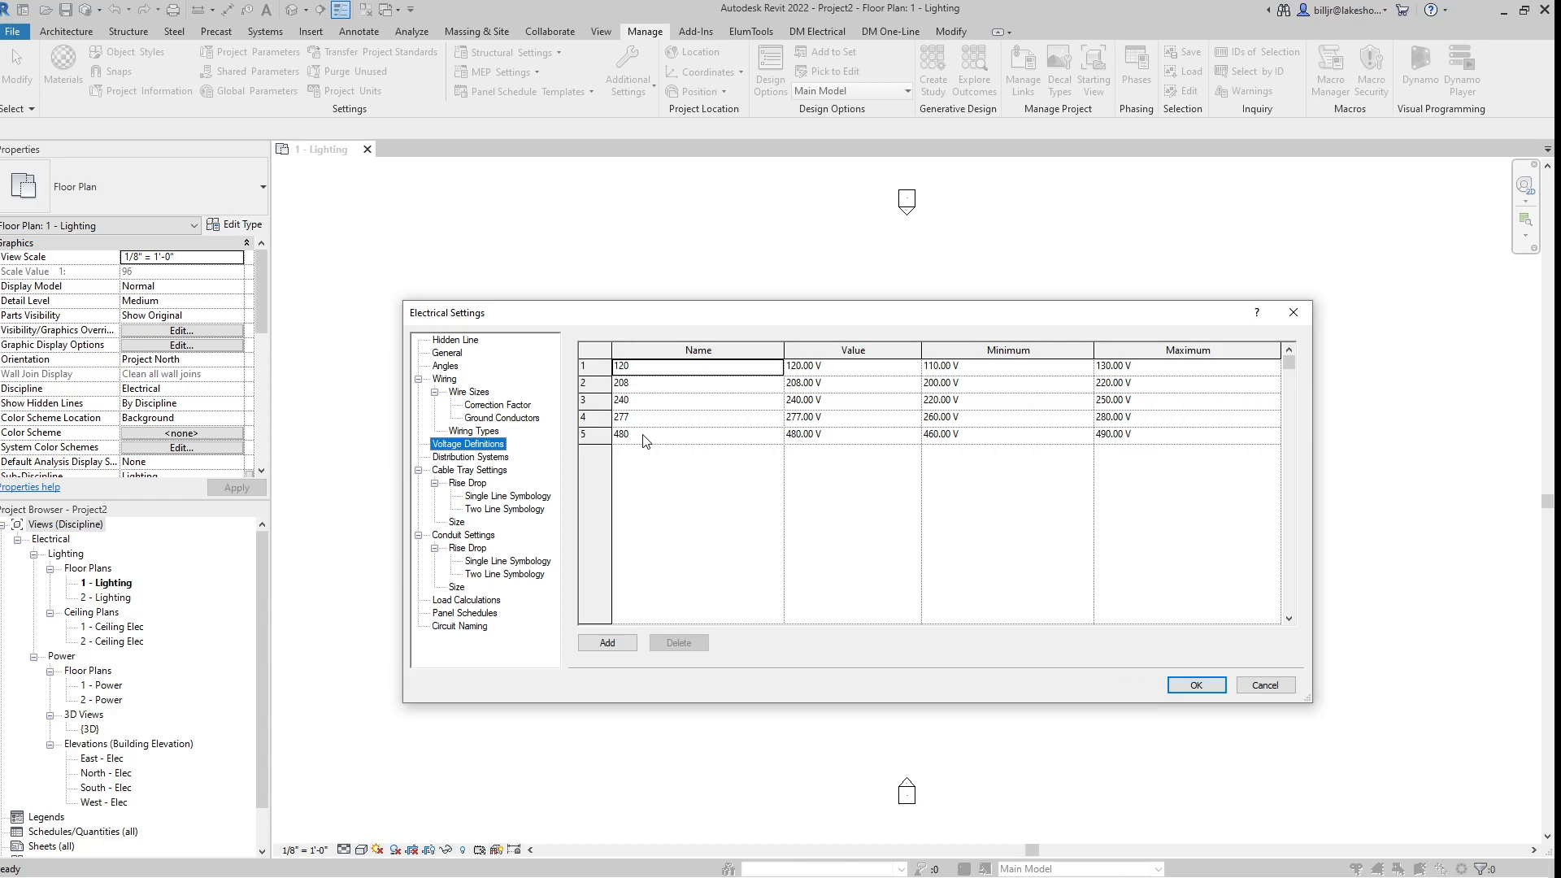
pyautogui.click(499, 459)
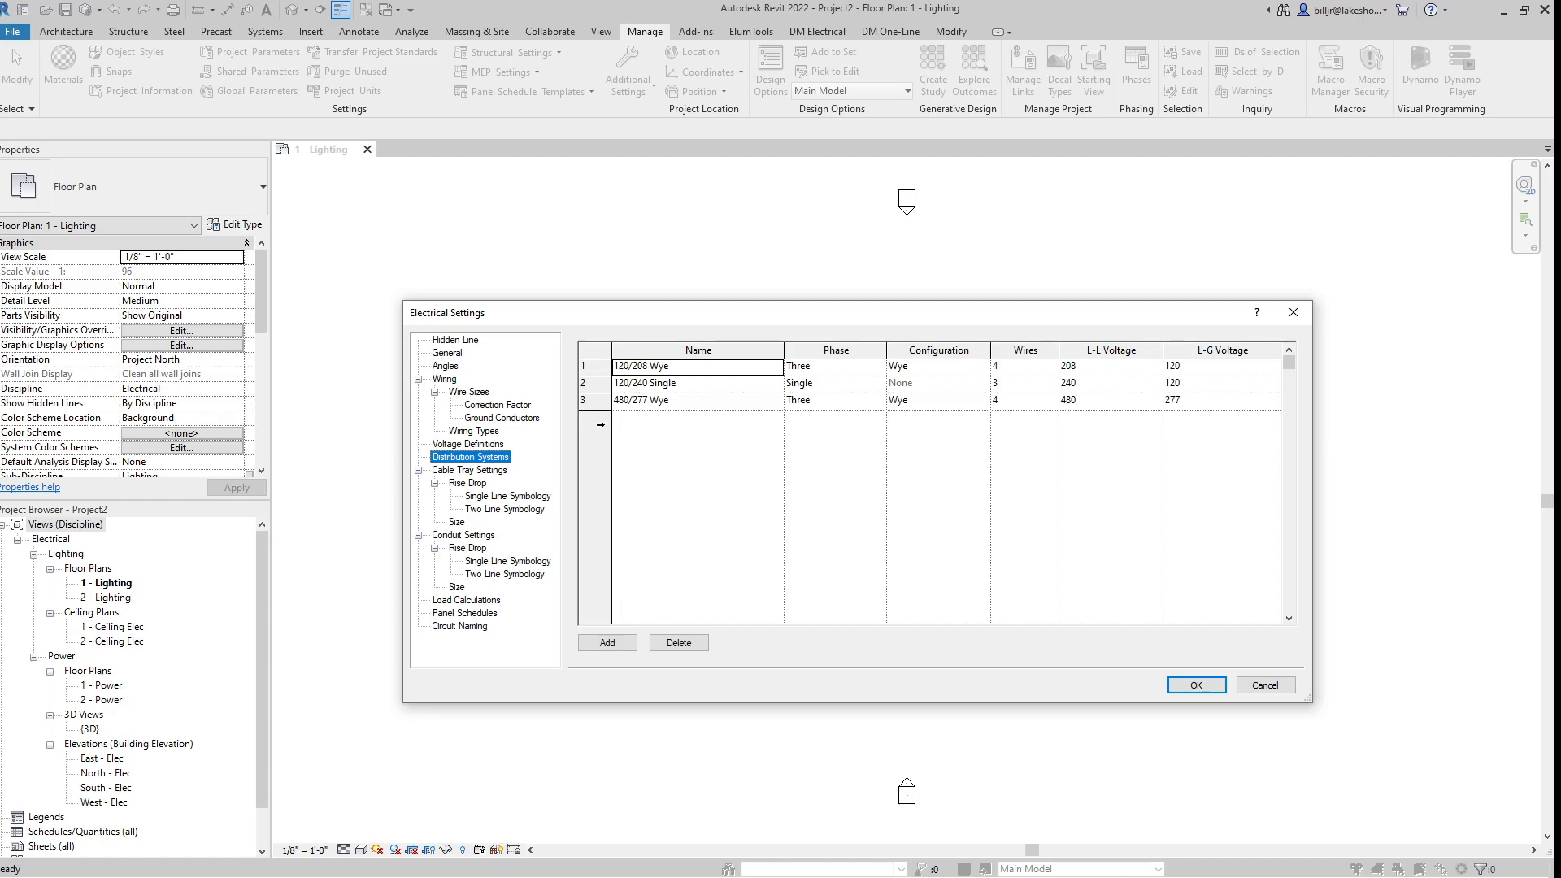
pyautogui.click(608, 642)
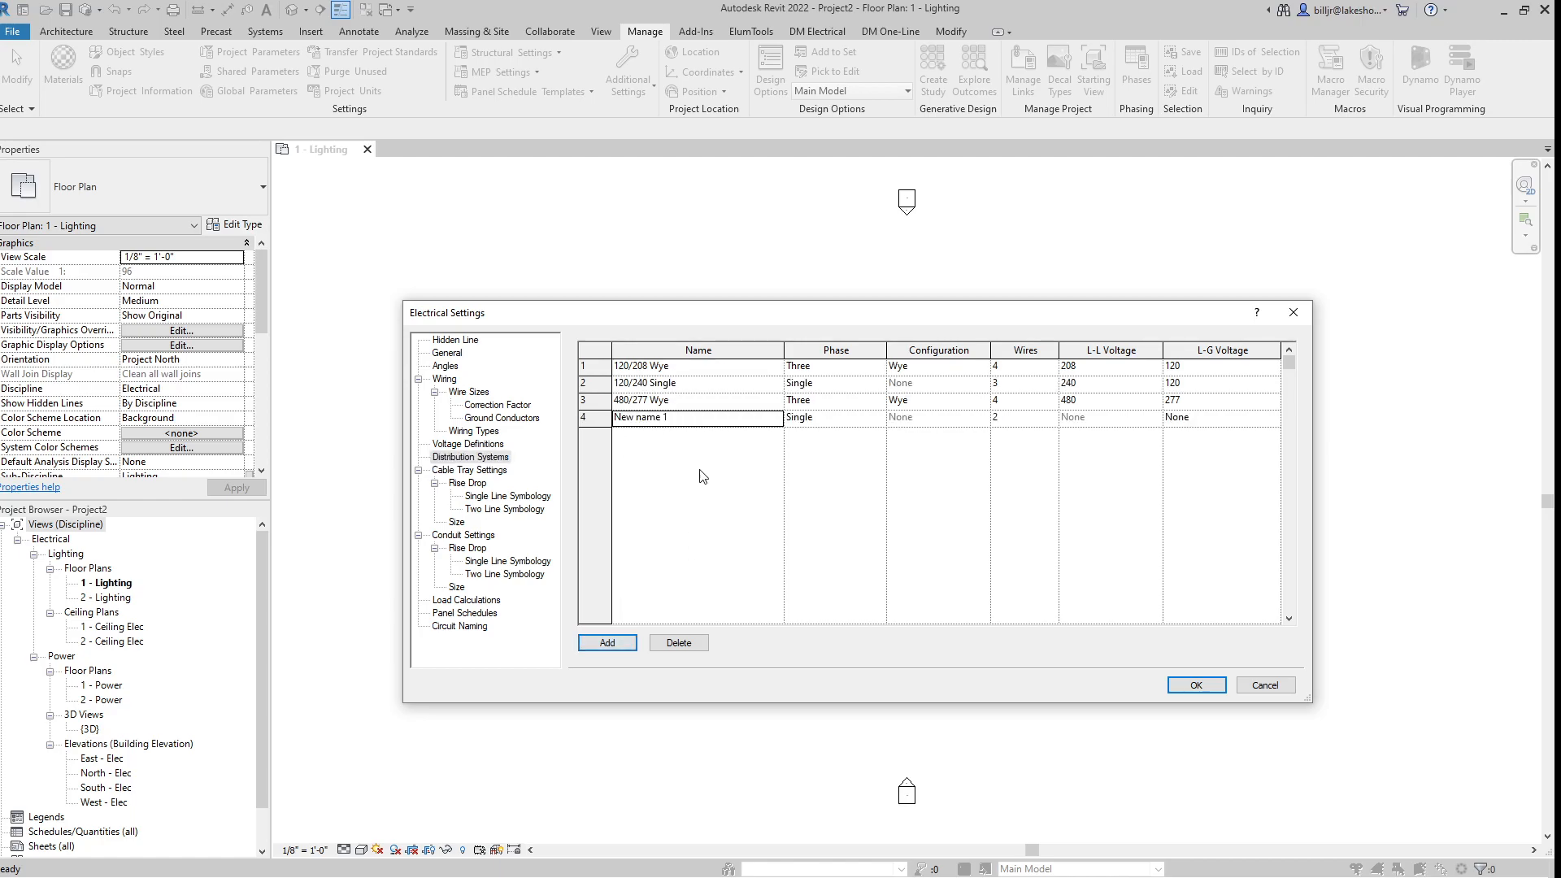
pyautogui.click(695, 419)
pyautogui.write('480 Delta')
# - Configure the 480 Delta distribution system as Three phase with Delta configuration and an L-L voltage of 480
pyautogui.click(875, 422)
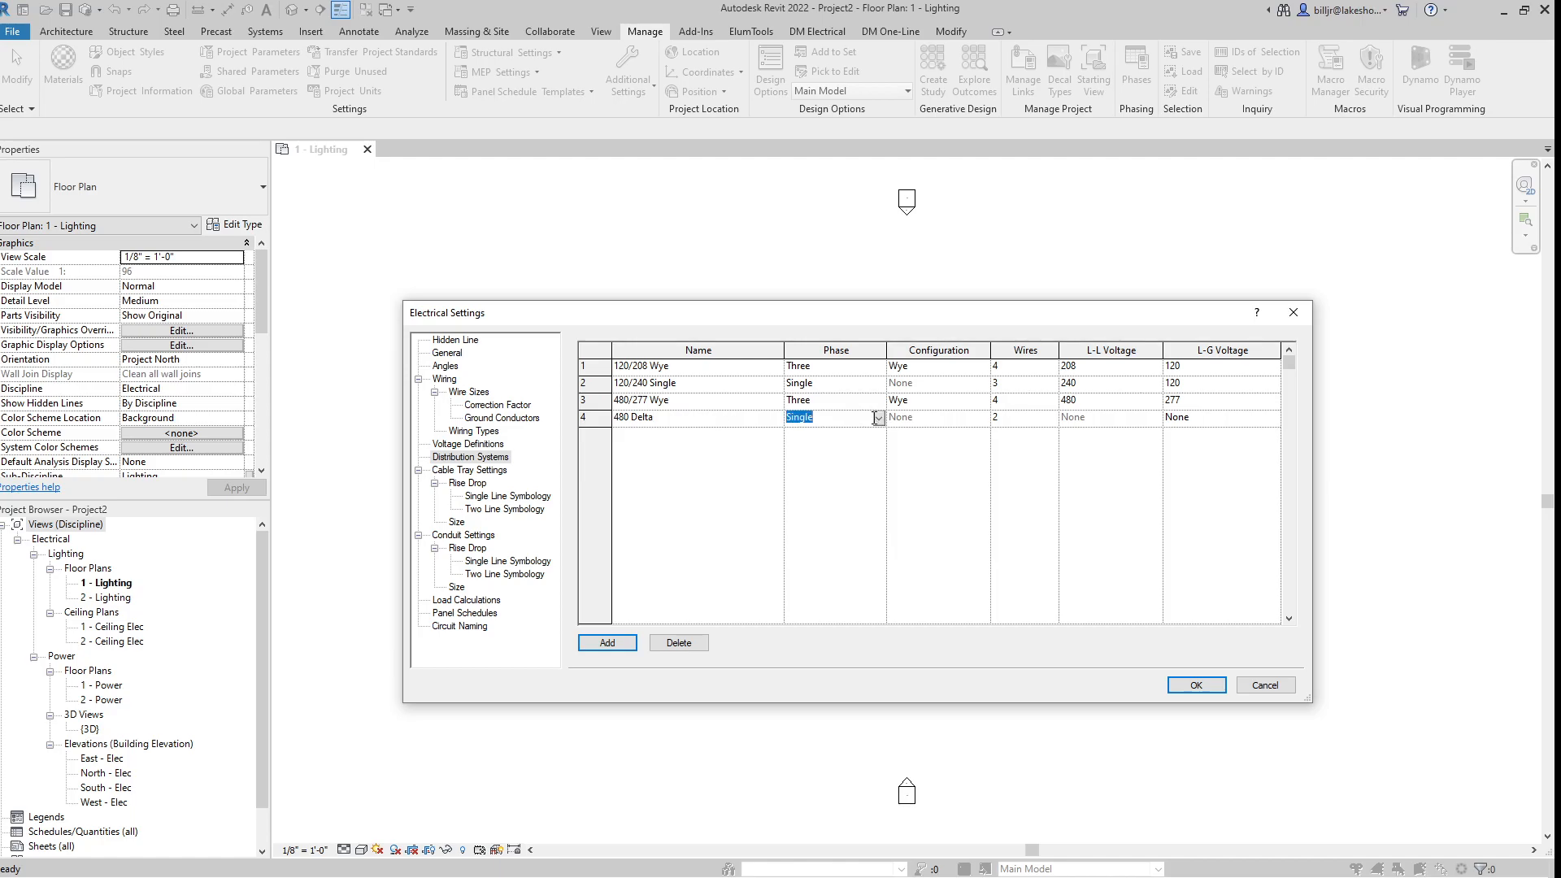
pyautogui.click(878, 419)
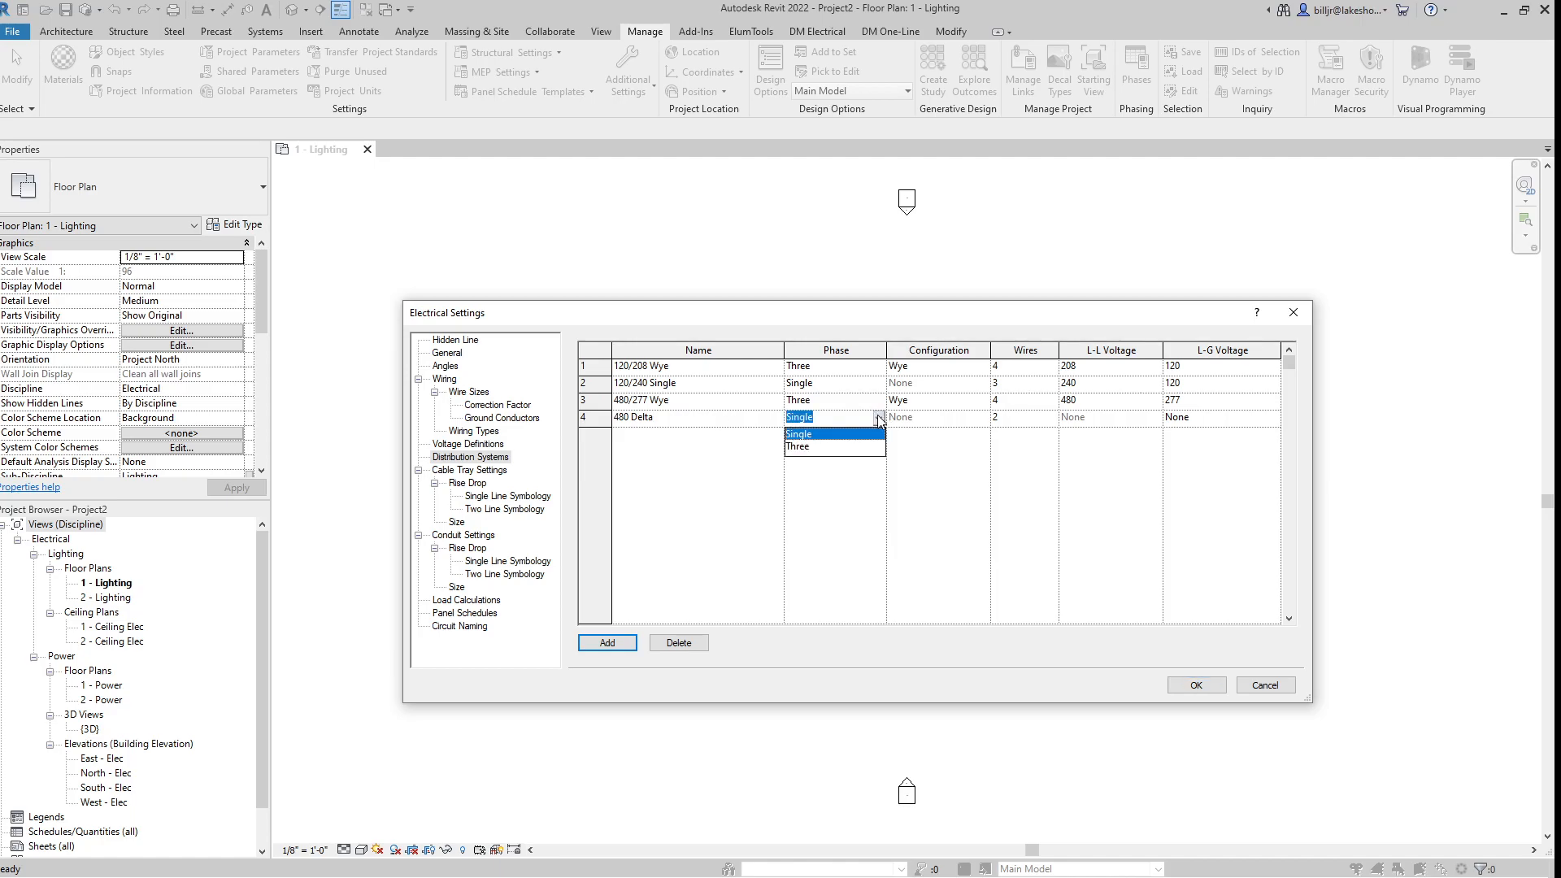
pyautogui.click(809, 447)
pyautogui.click(982, 418)
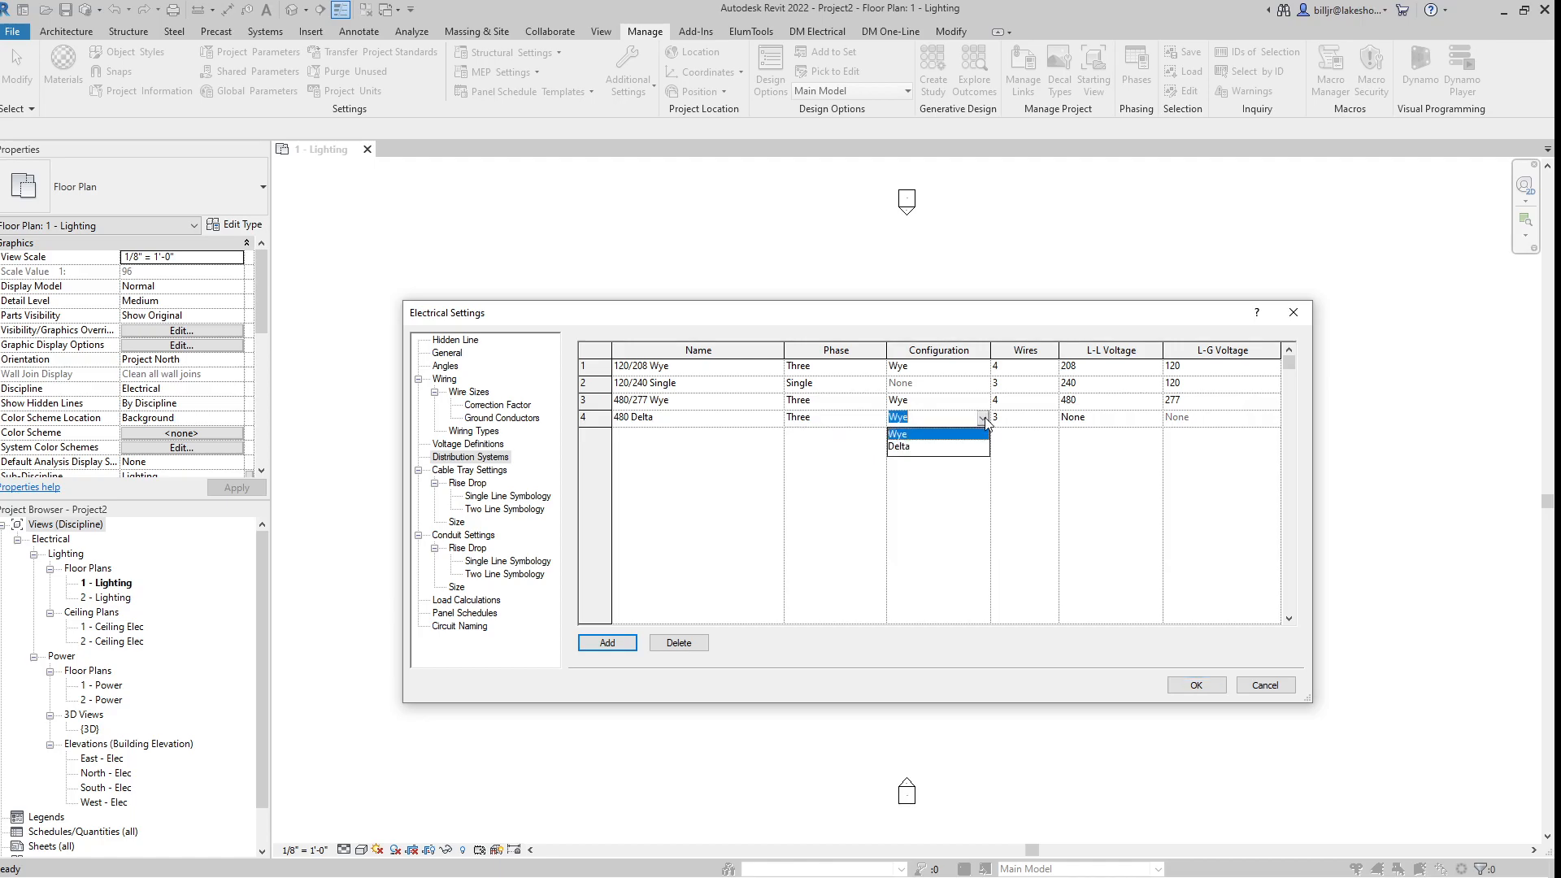
pyautogui.click(908, 449)
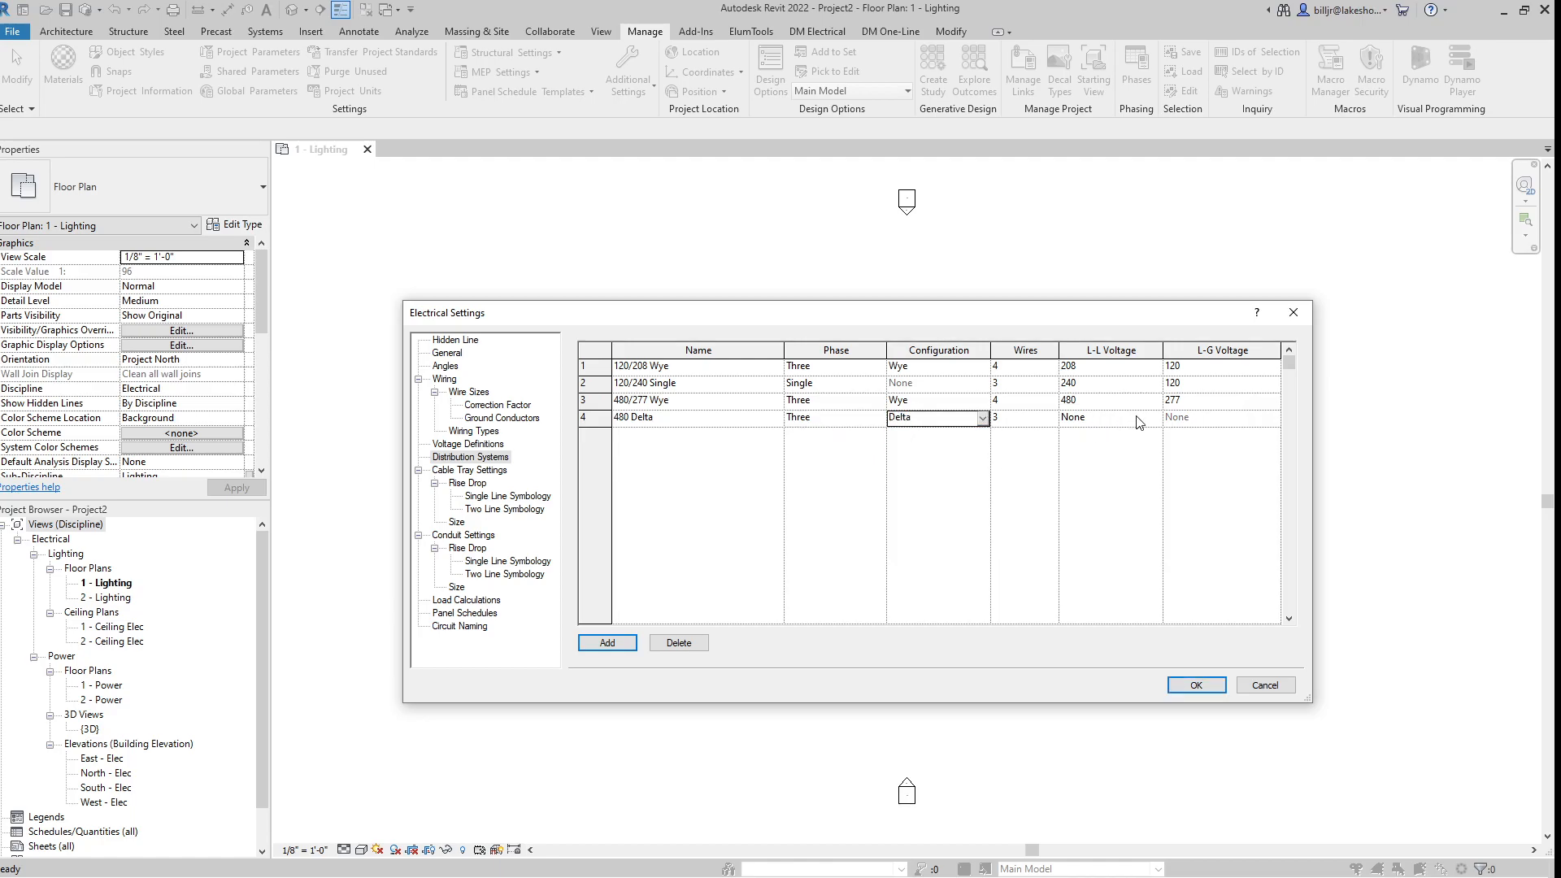
pyautogui.click(1156, 417)
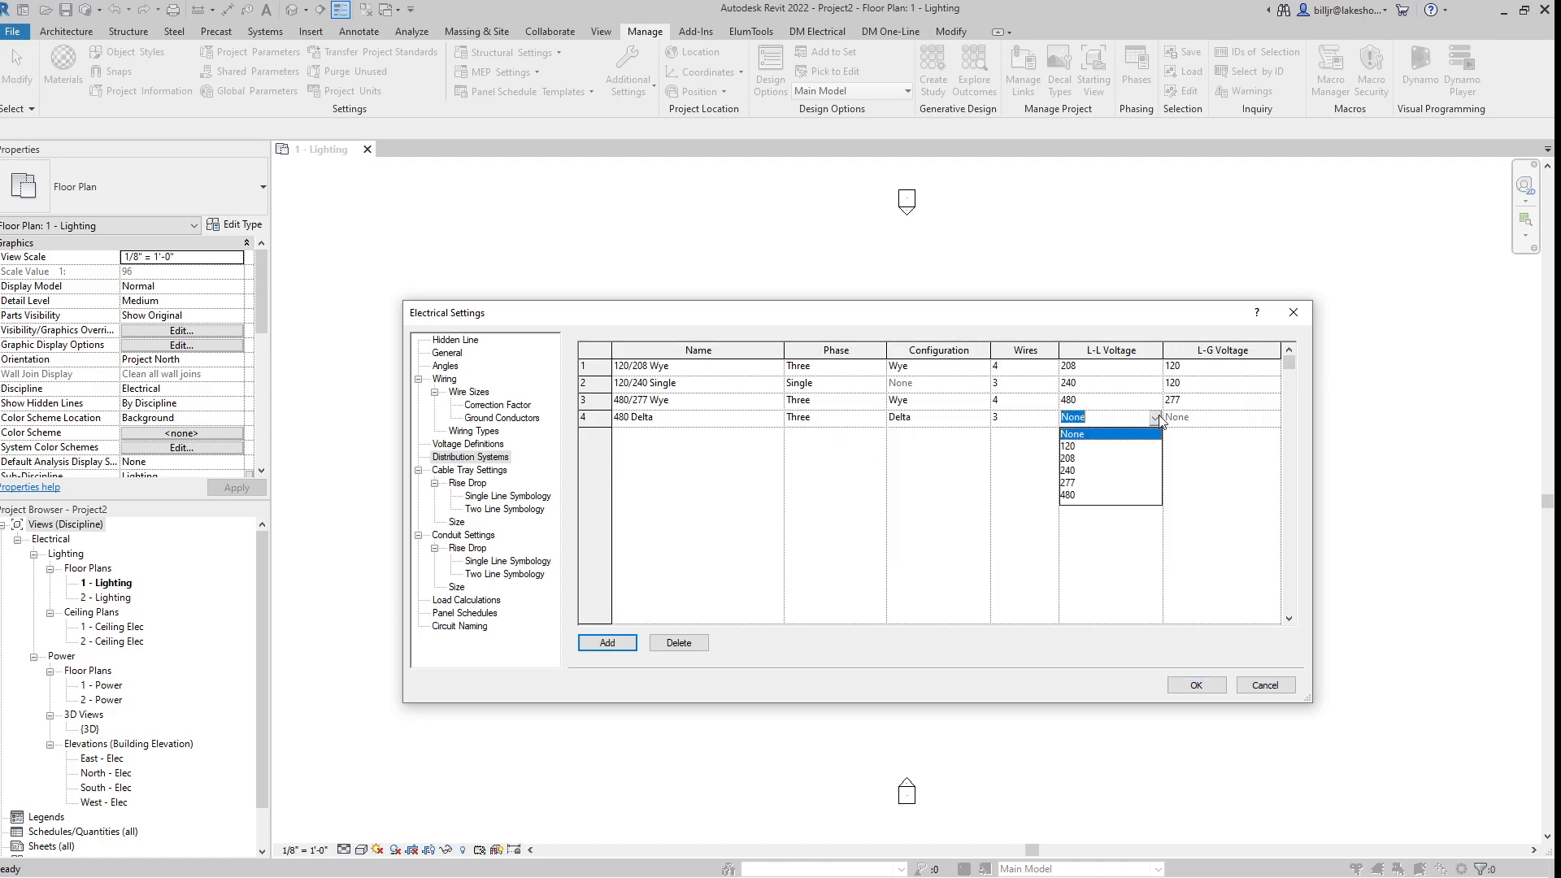
pyautogui.click(1078, 500)
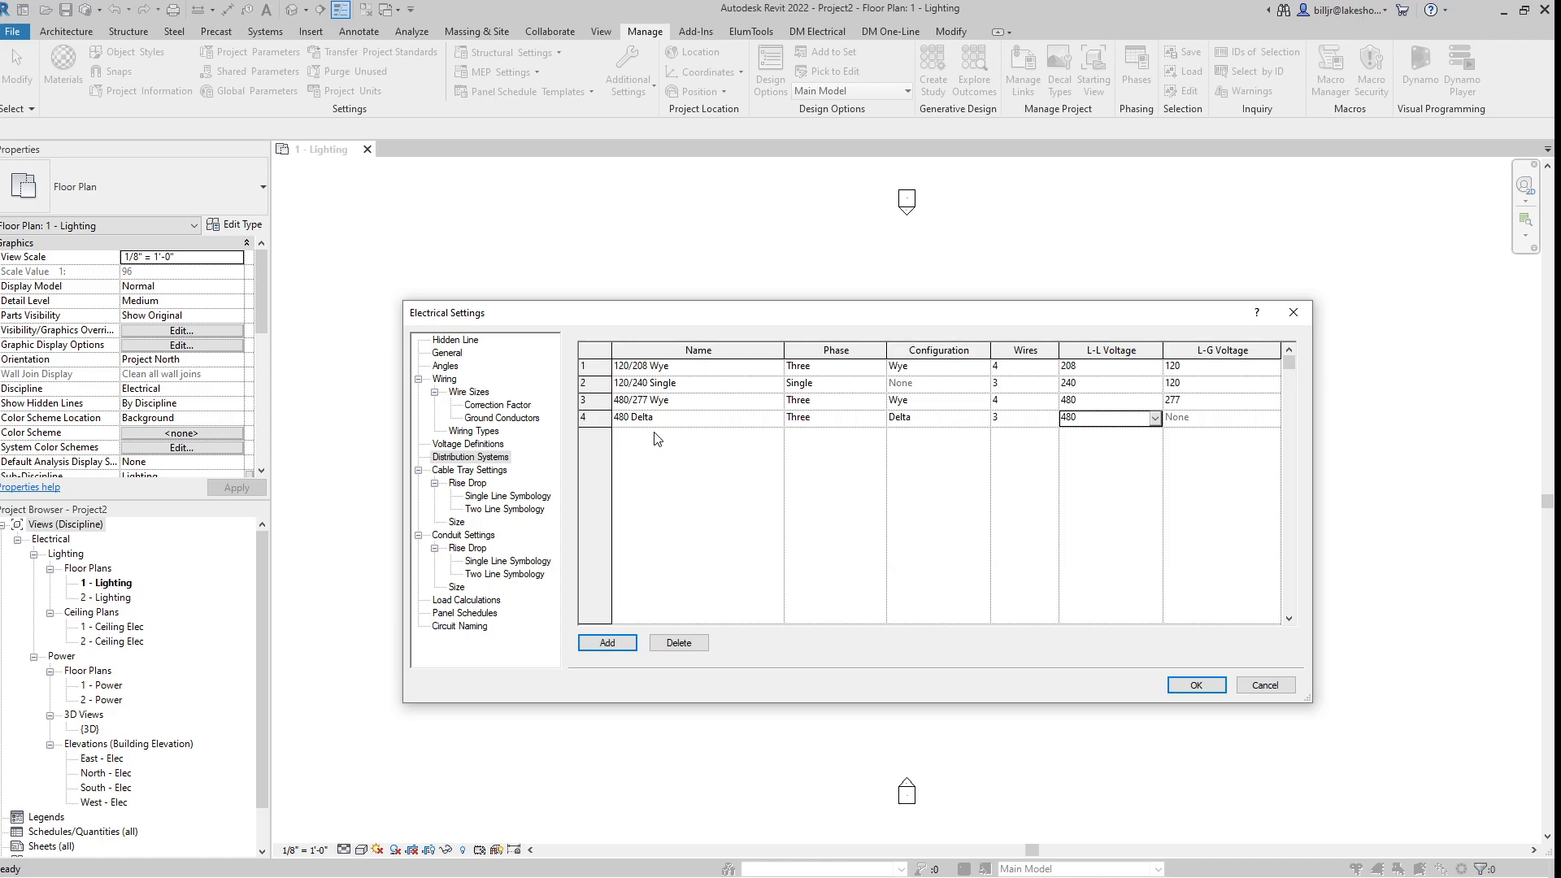
# - Review the cable tray settings, including rise/drop annotation size, single and two line symbology, and the size list
pyautogui.click(496, 472)
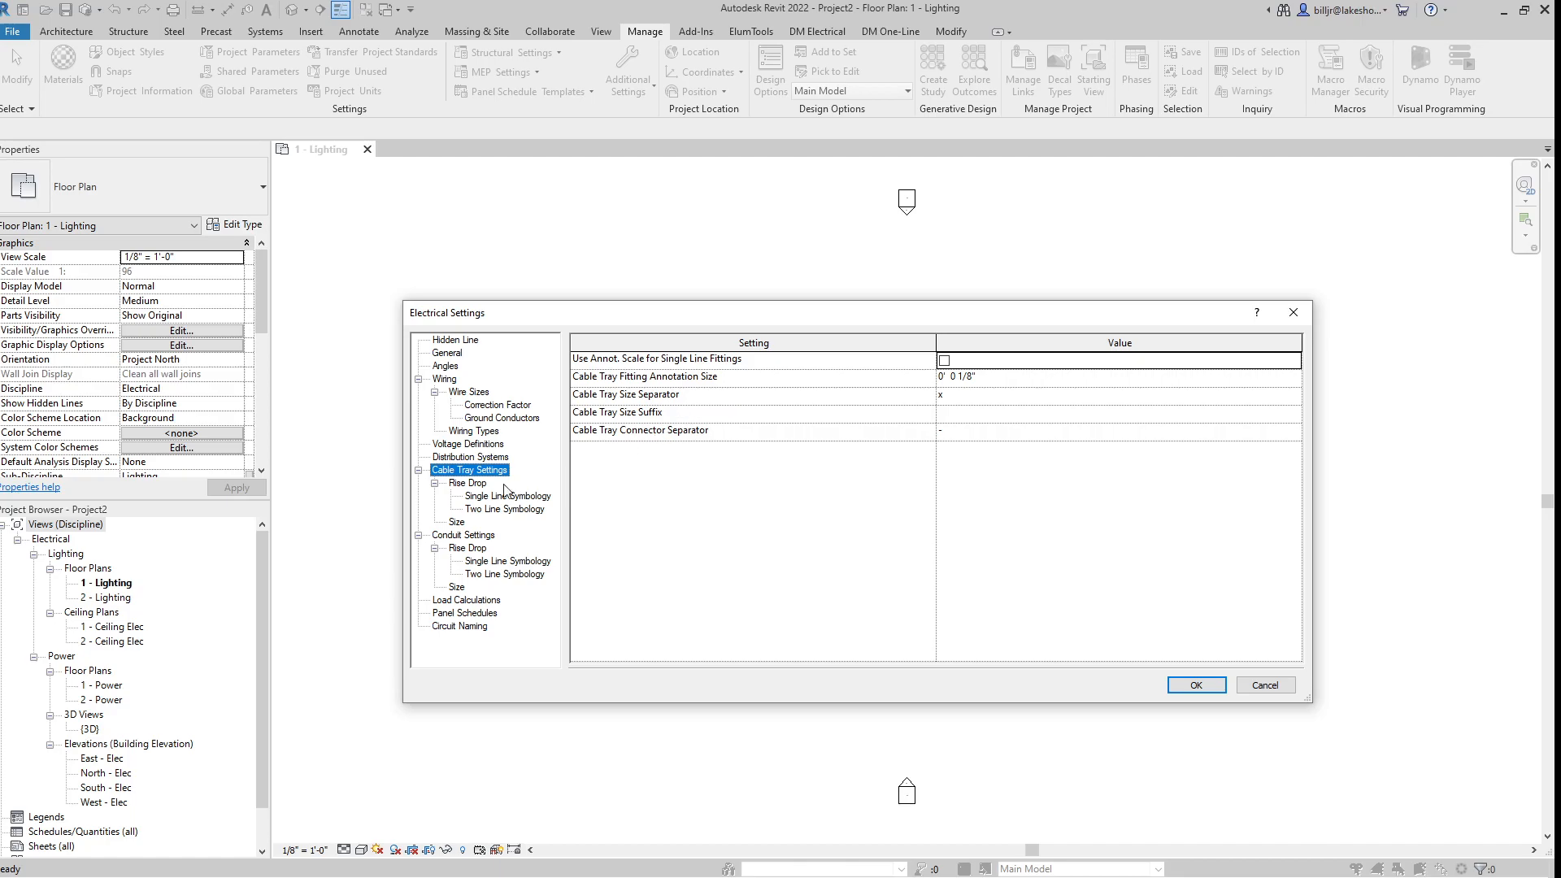
pyautogui.click(478, 486)
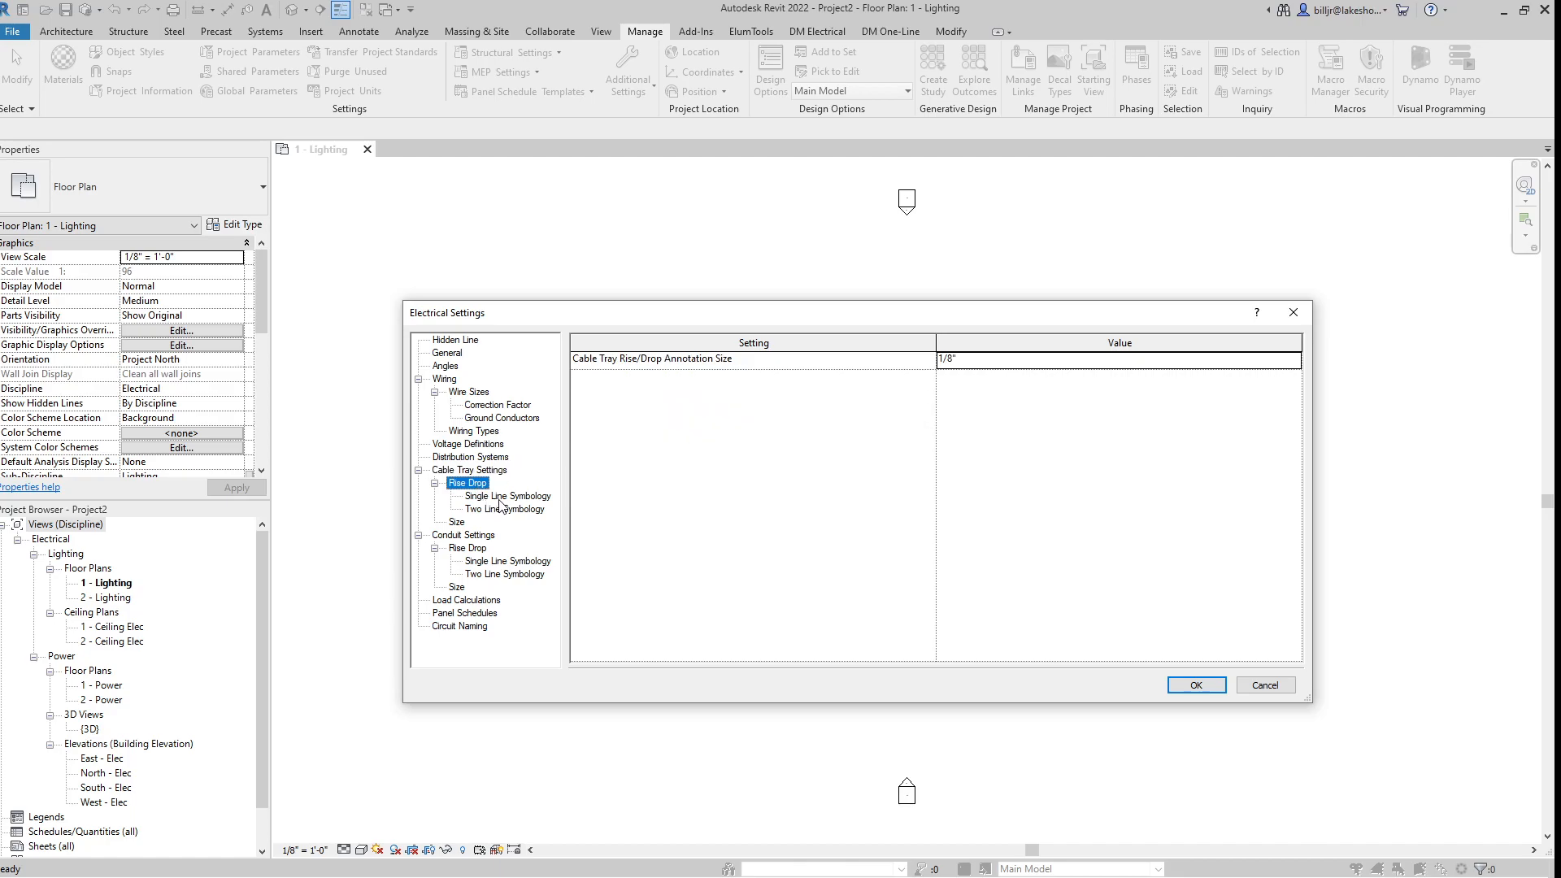
pyautogui.click(501, 499)
pyautogui.click(504, 511)
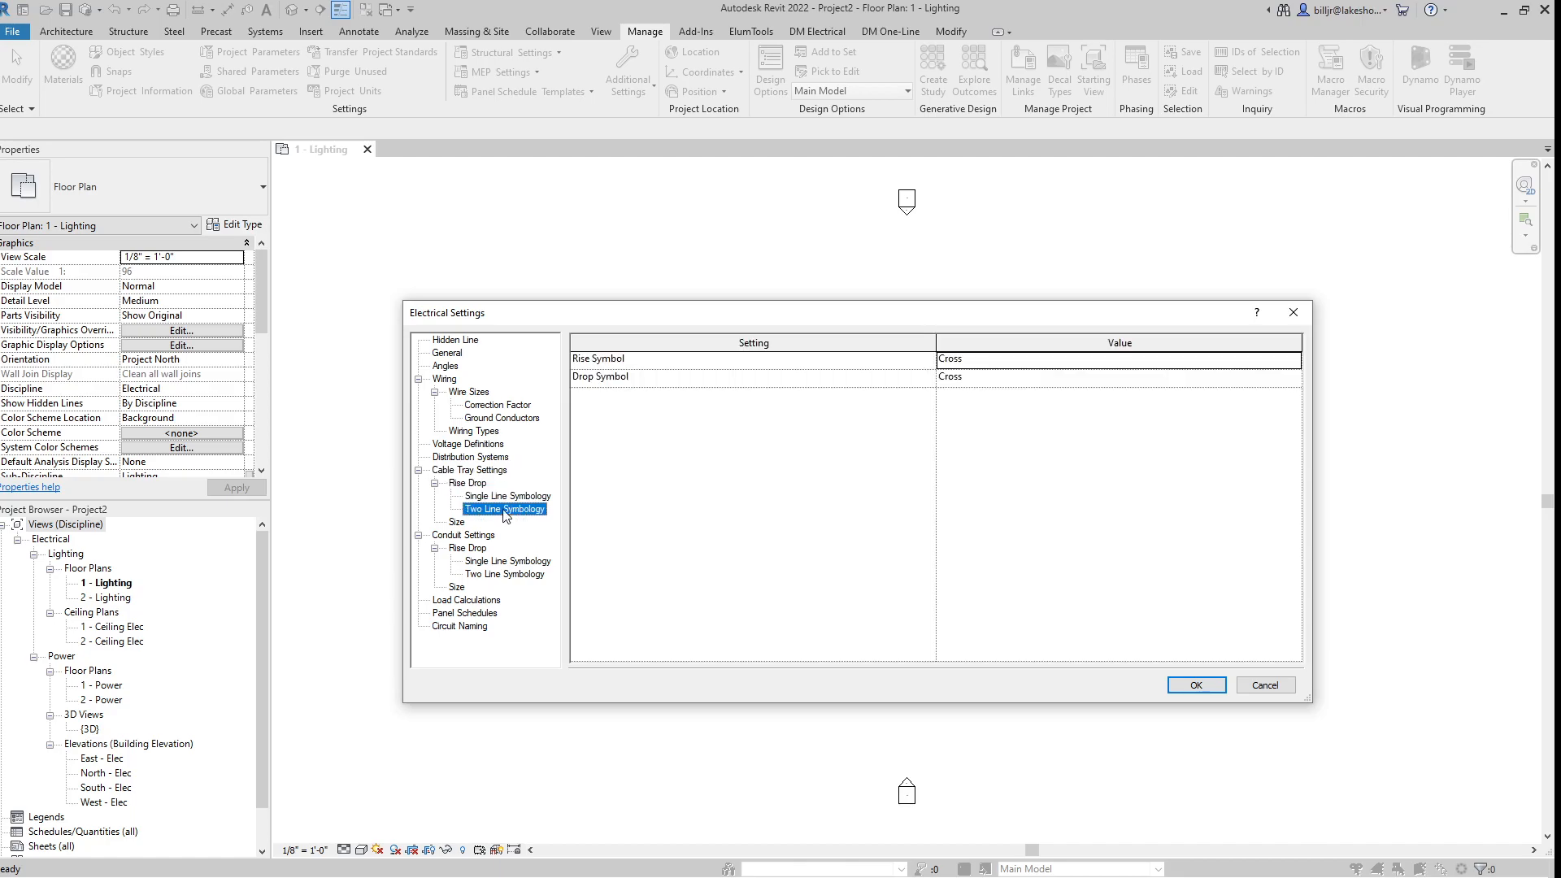
pyautogui.click(456, 522)
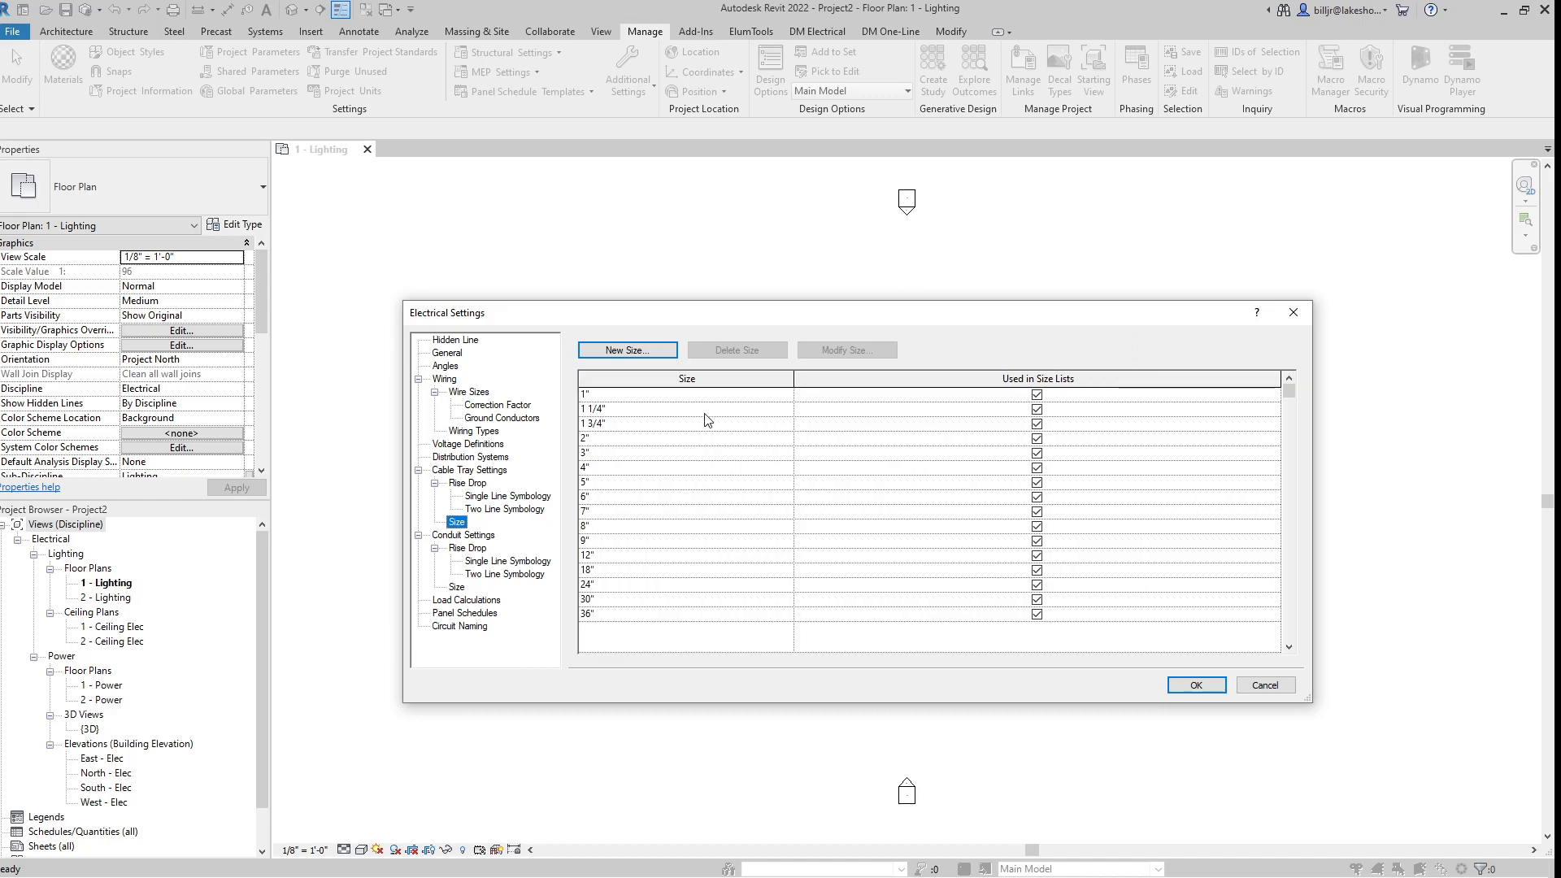
# - Review the conduit settings, rise/drop symbology and trade sizes, and show the size table for the RNC Schedule80 standard
pyautogui.click(478, 536)
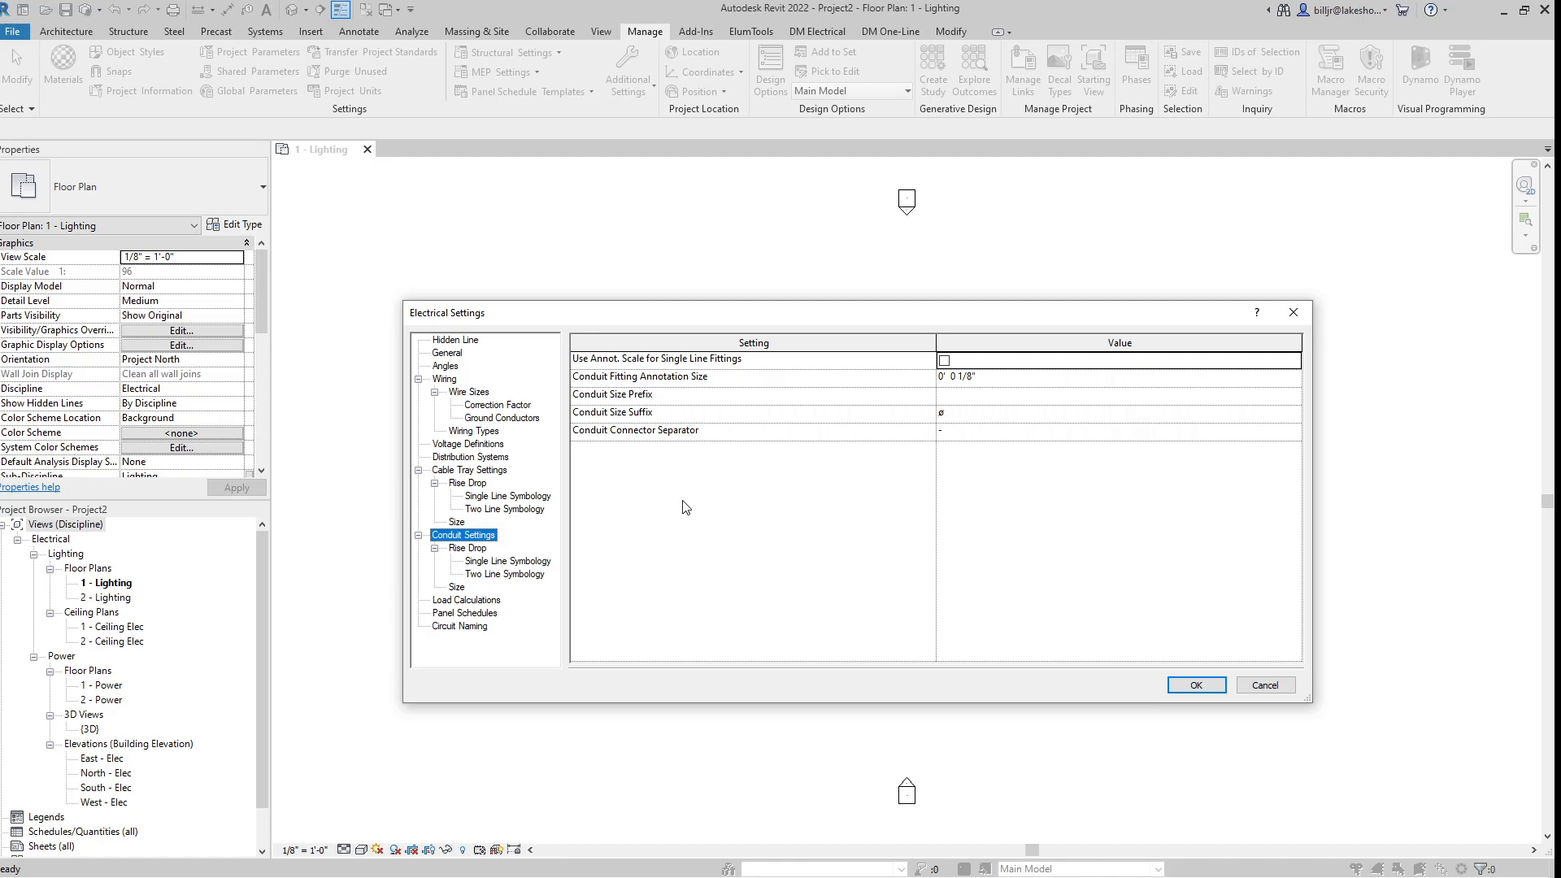
pyautogui.click(472, 548)
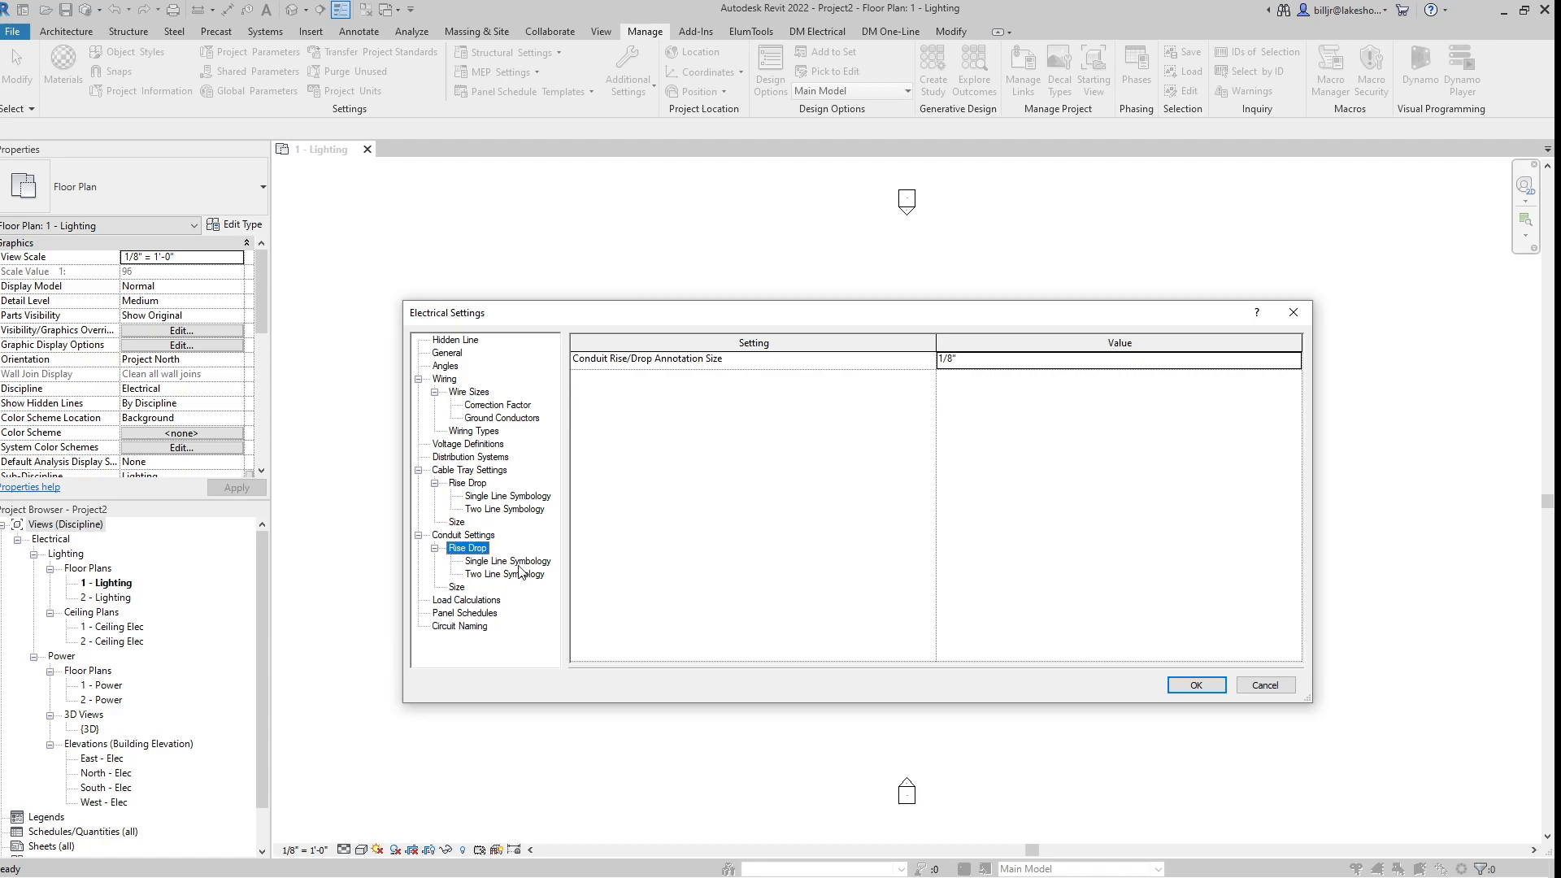
pyautogui.click(509, 562)
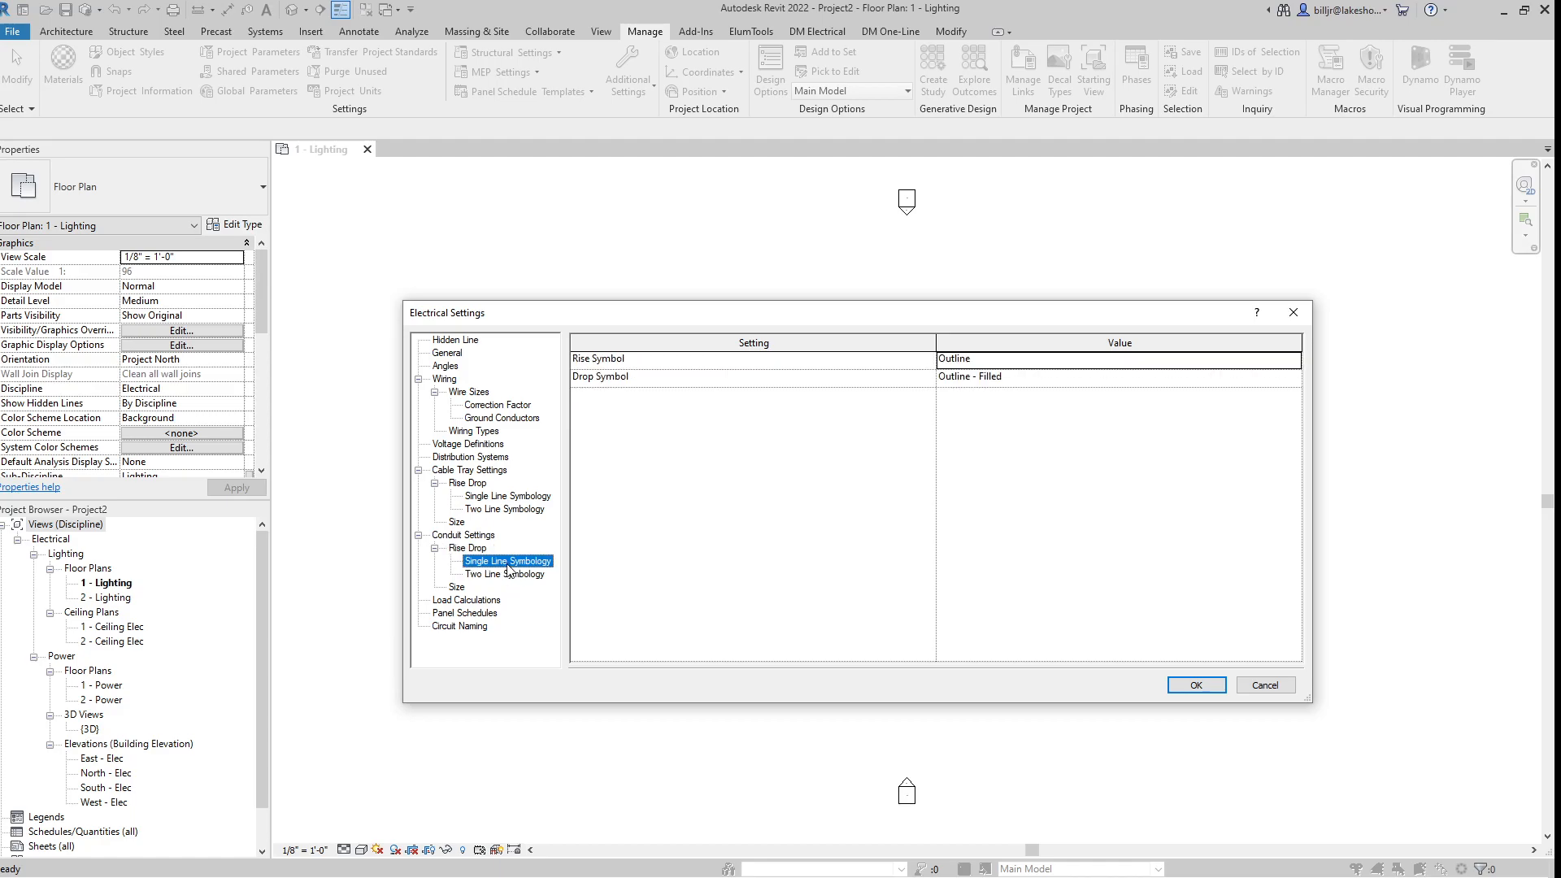
pyautogui.click(506, 575)
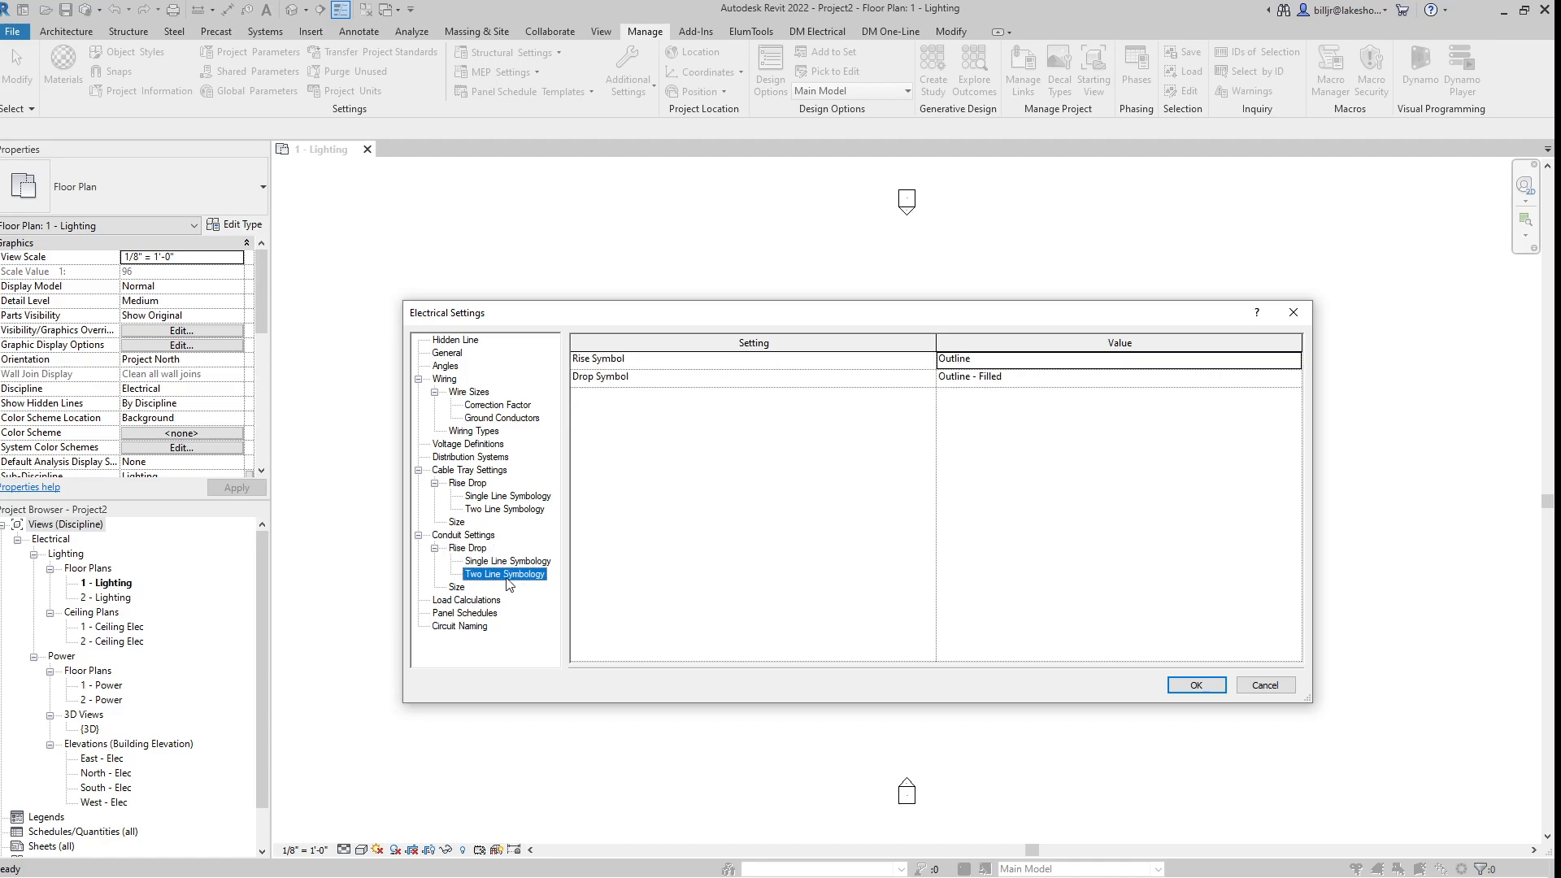
pyautogui.click(460, 587)
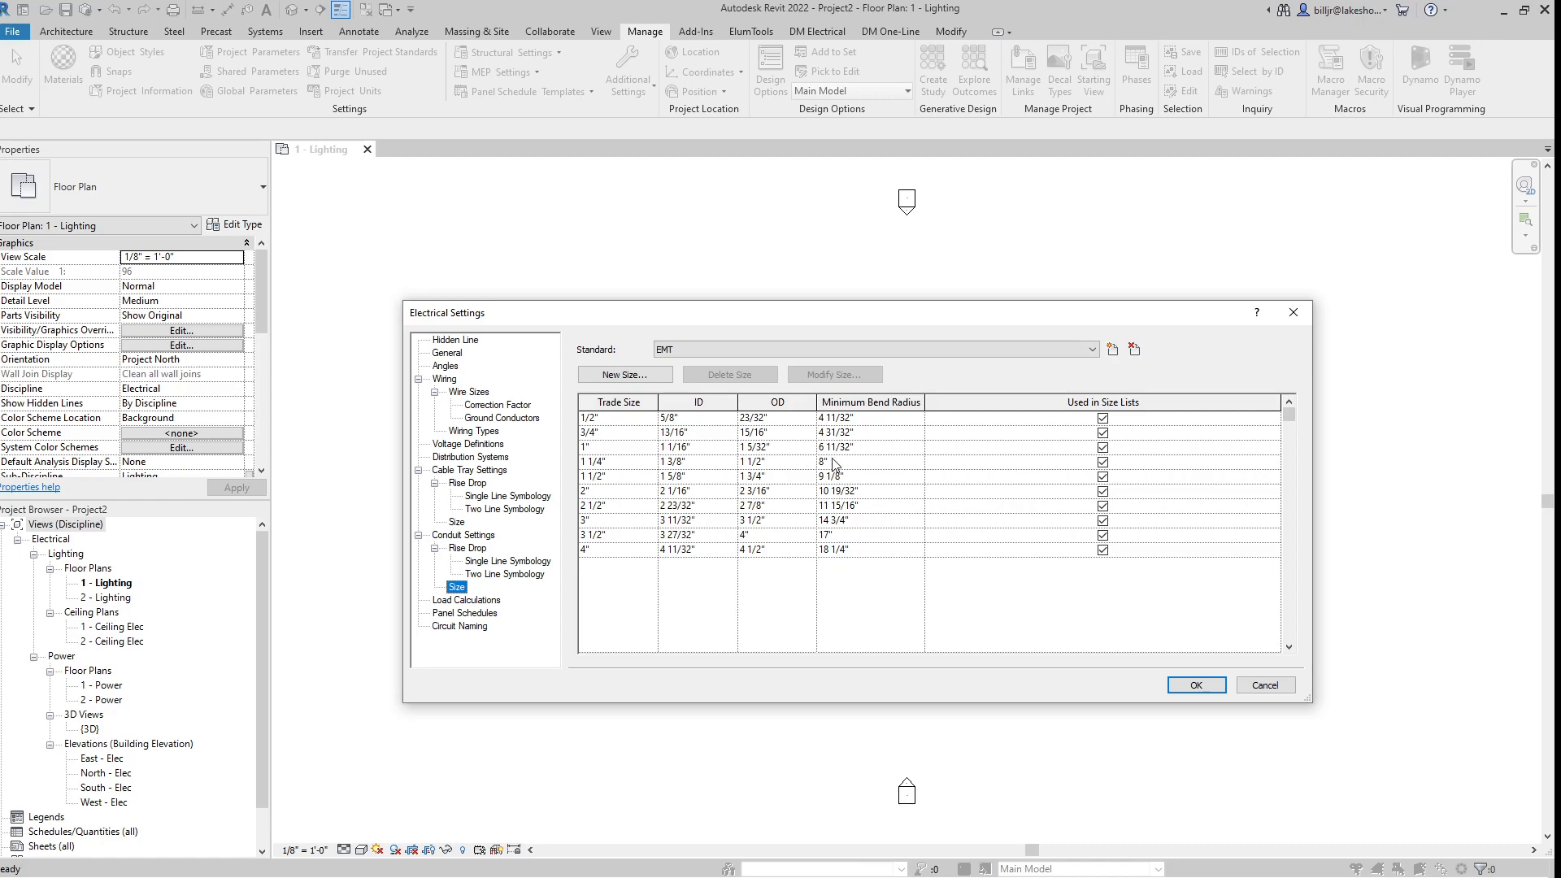
pyautogui.click(1092, 351)
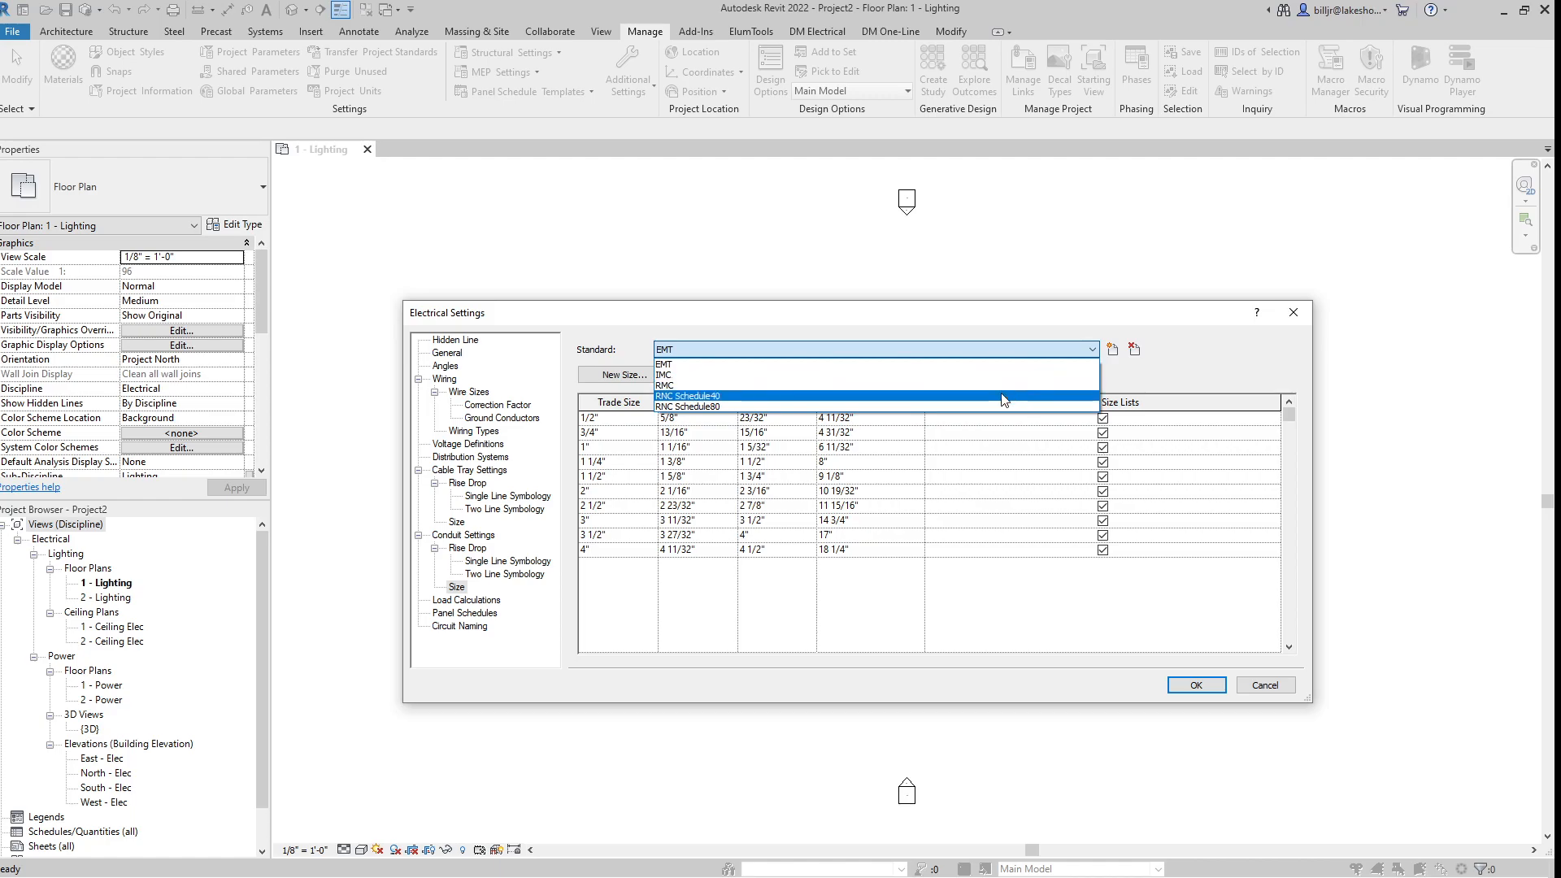
pyautogui.click(877, 409)
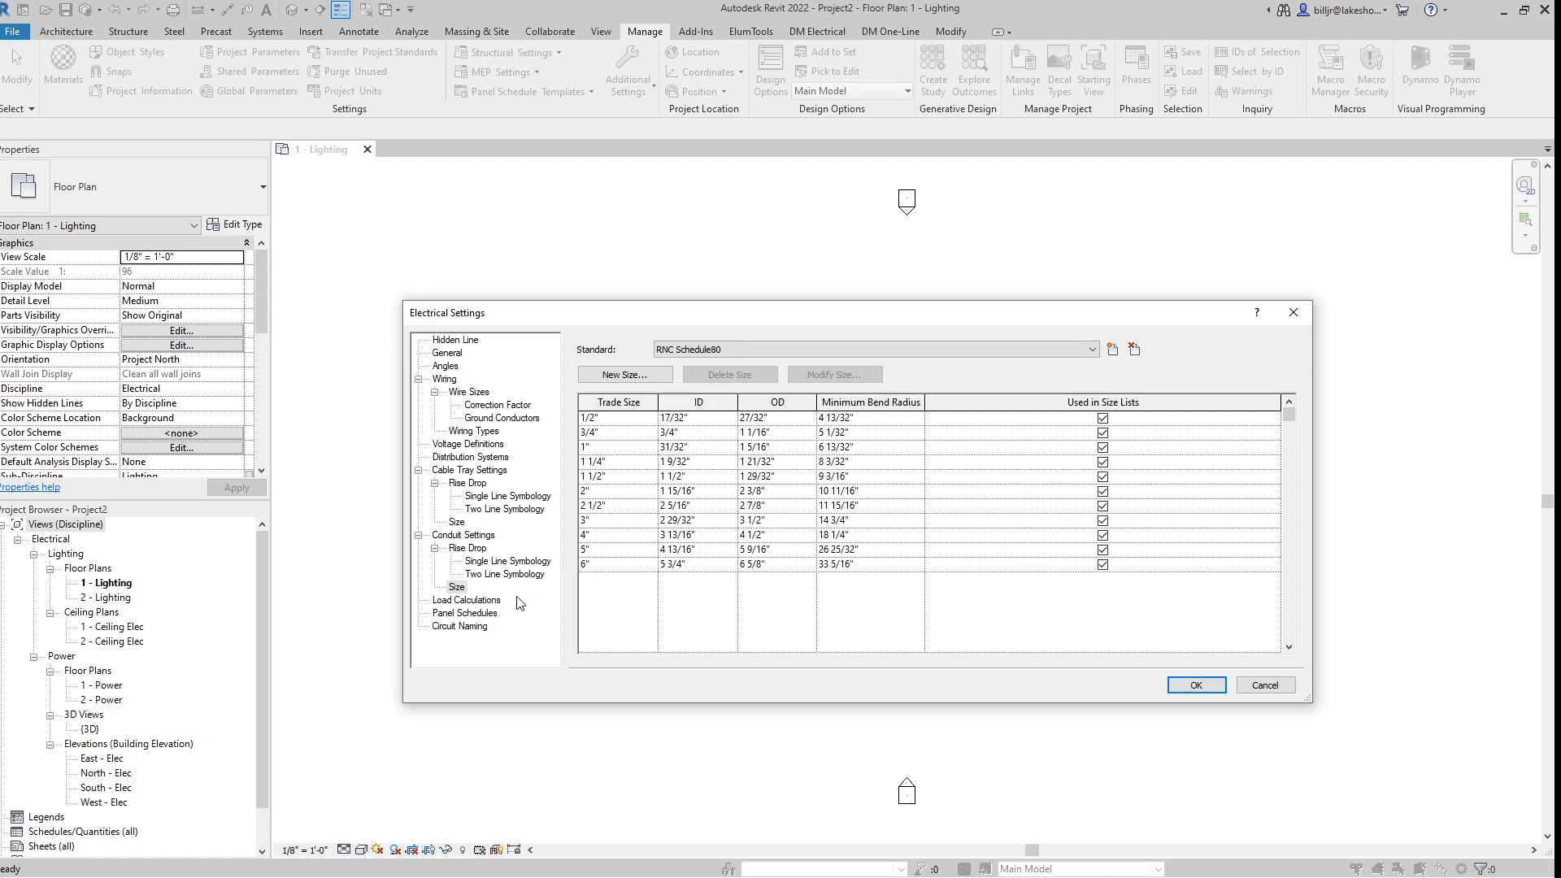
# - Examine the Motor and Receptacle demand factors under Load Calculations and leave the demand factors without saving changes
pyautogui.click(488, 601)
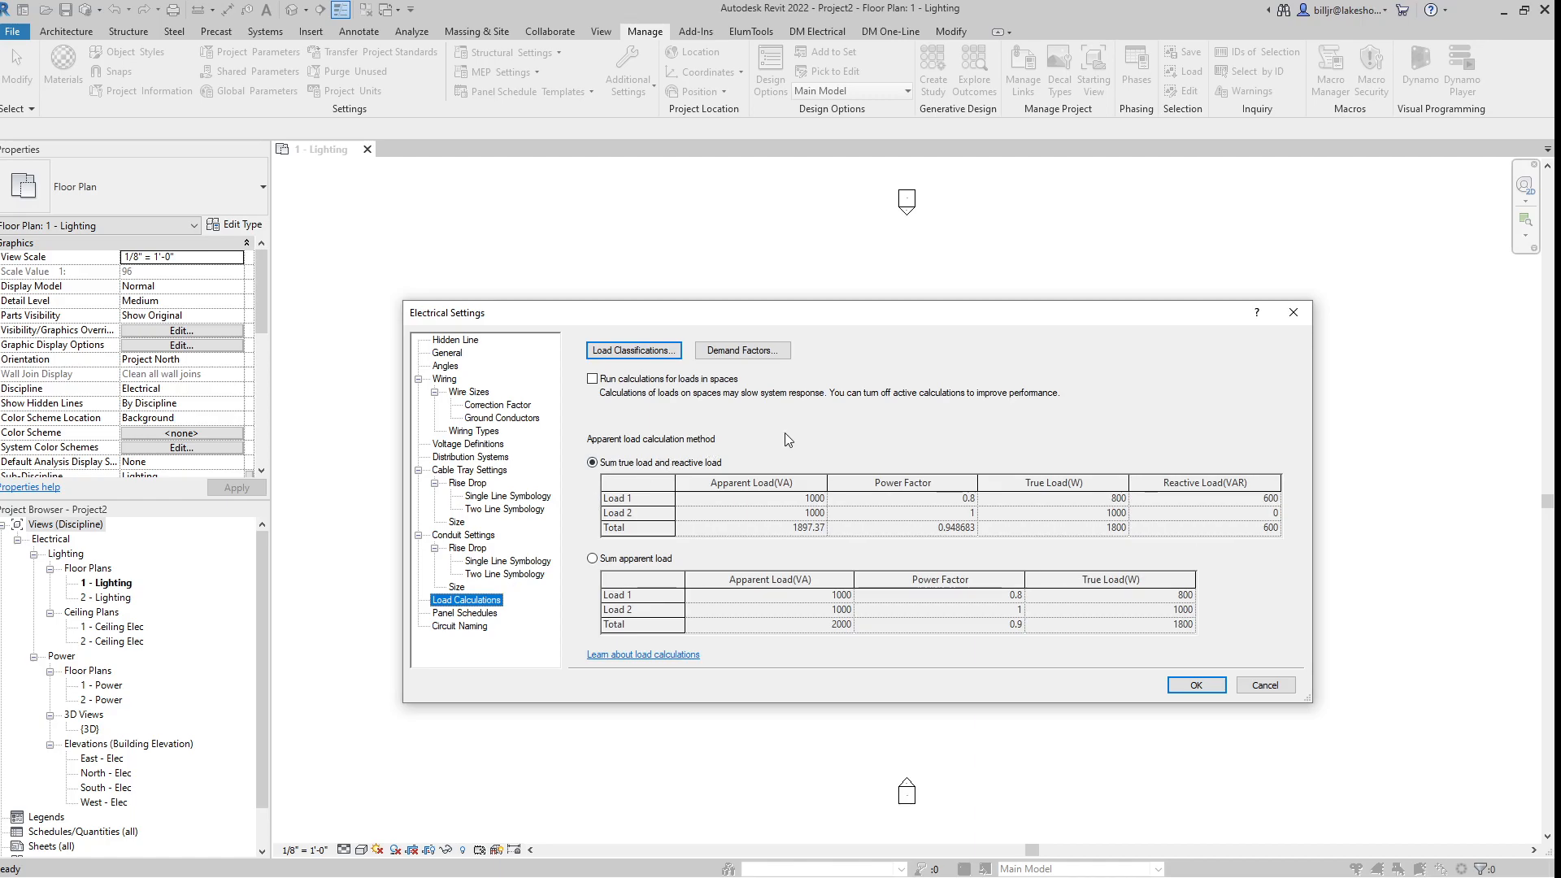
pyautogui.click(742, 350)
pyautogui.moveTo(723, 467); pyautogui.dragTo(732, 550)
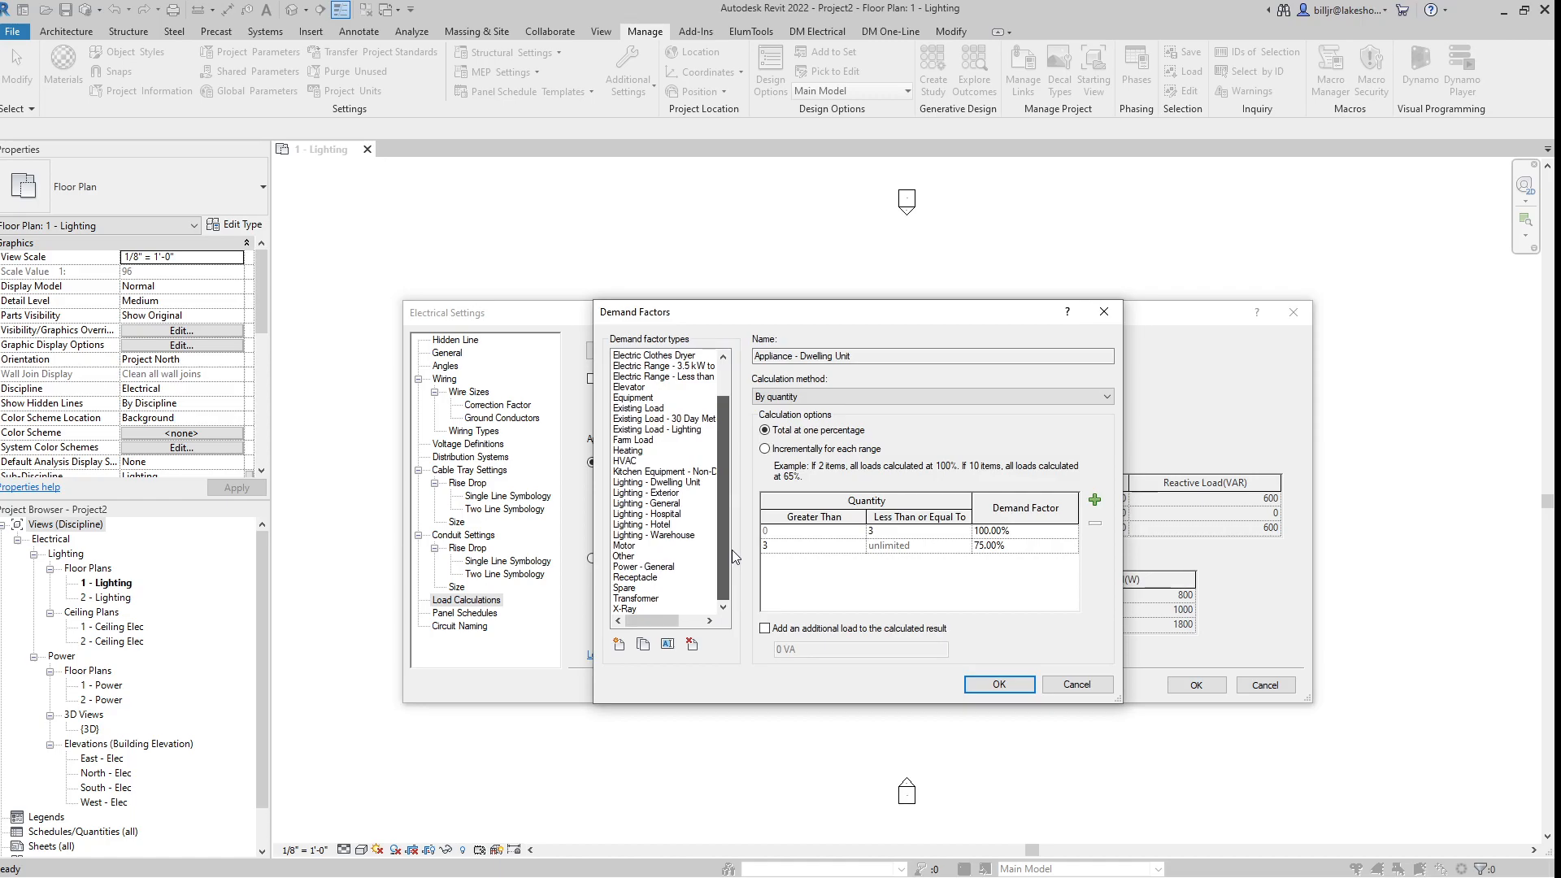
pyautogui.click(629, 546)
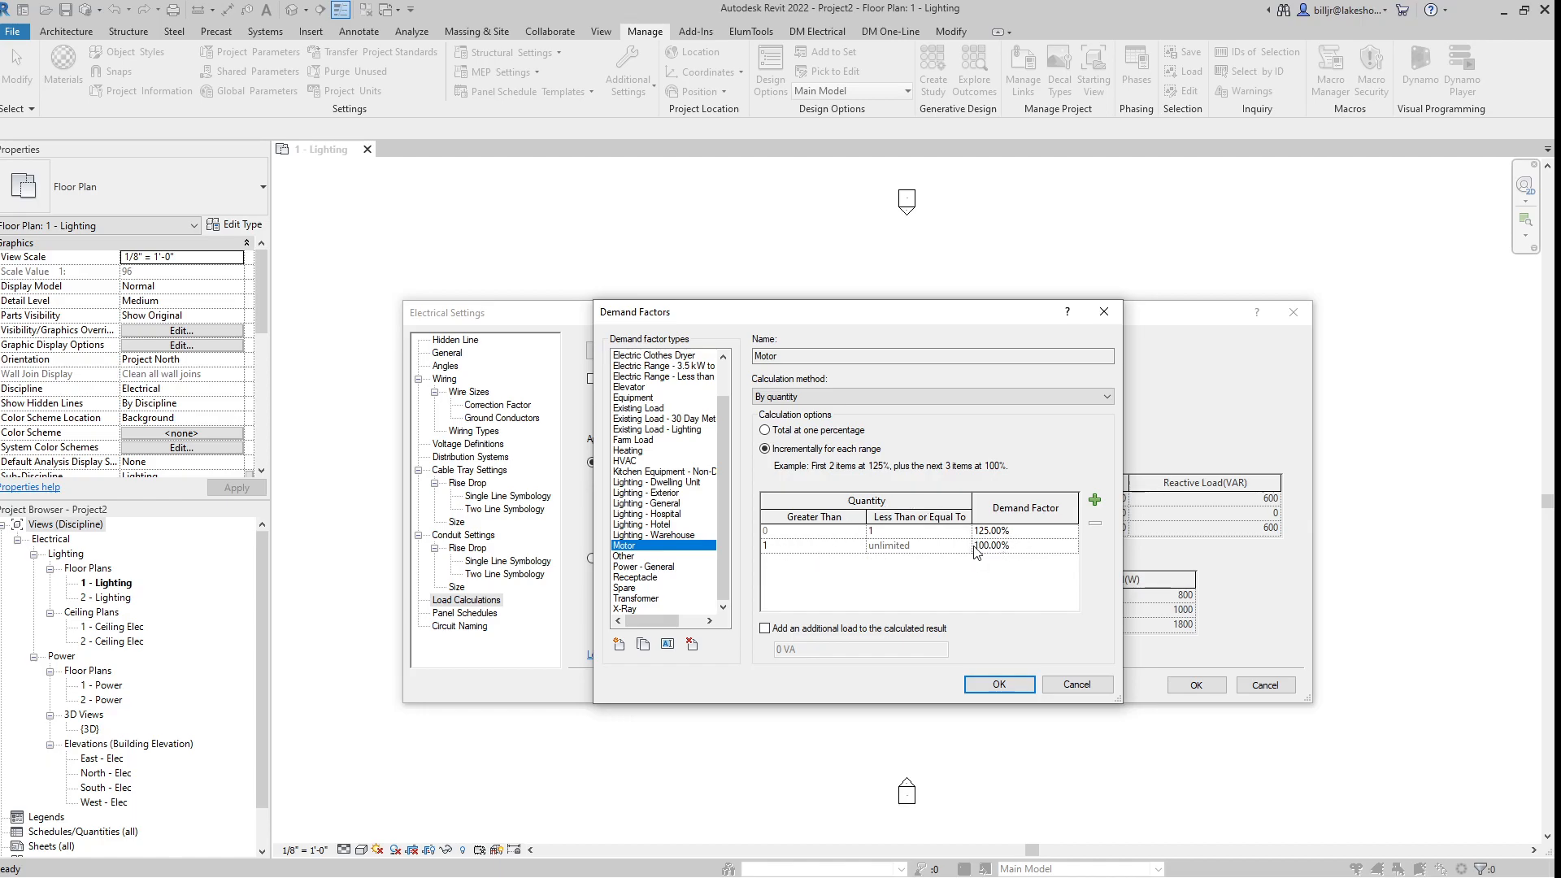
pyautogui.click(649, 578)
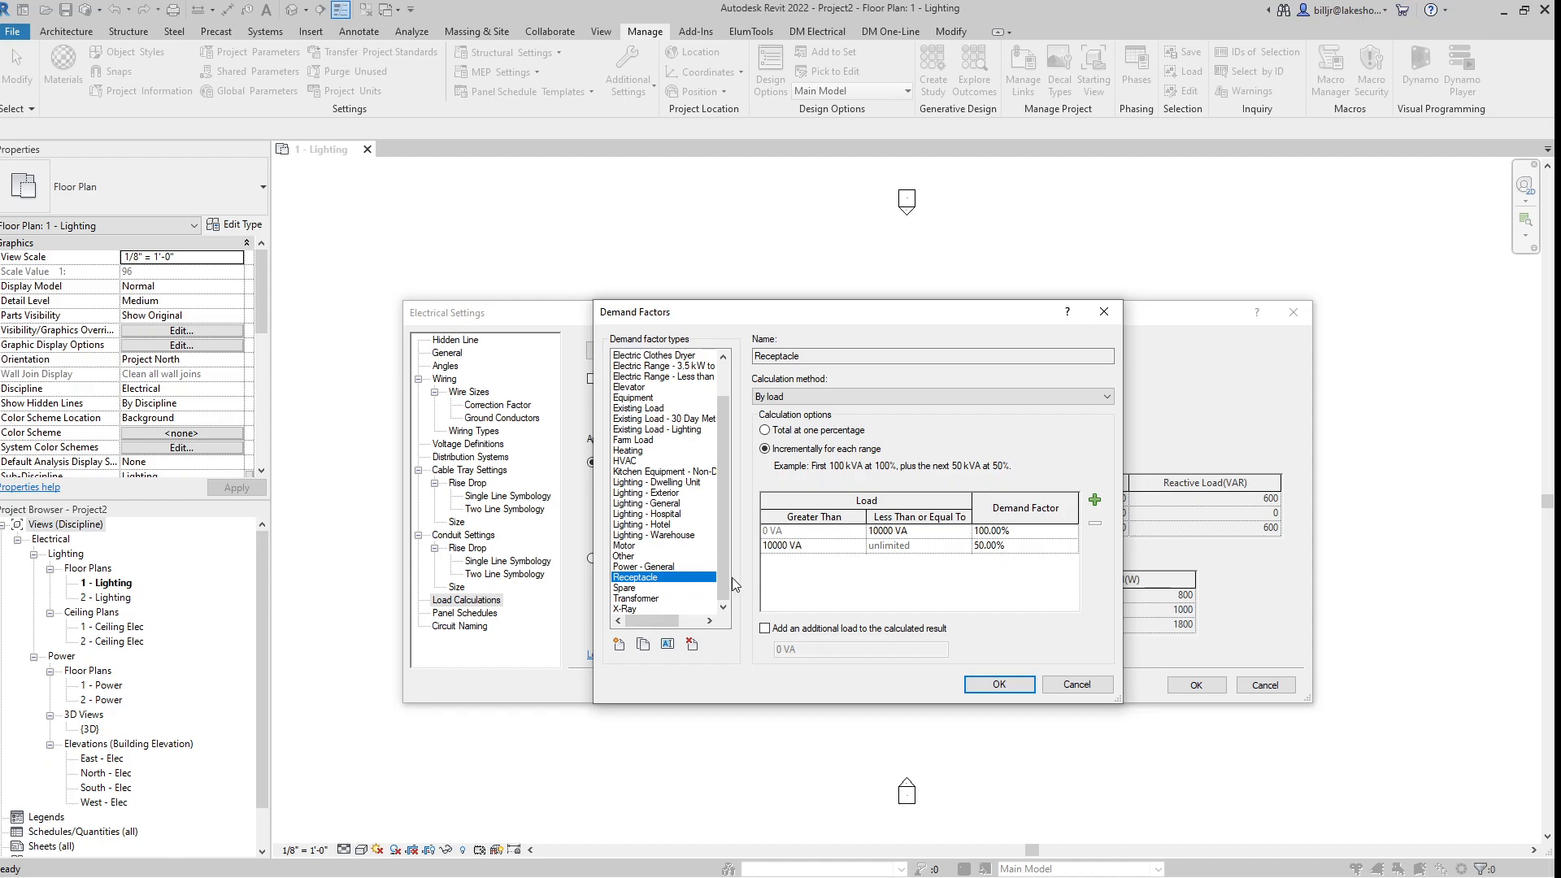
pyautogui.scroll(3, 715, 585)
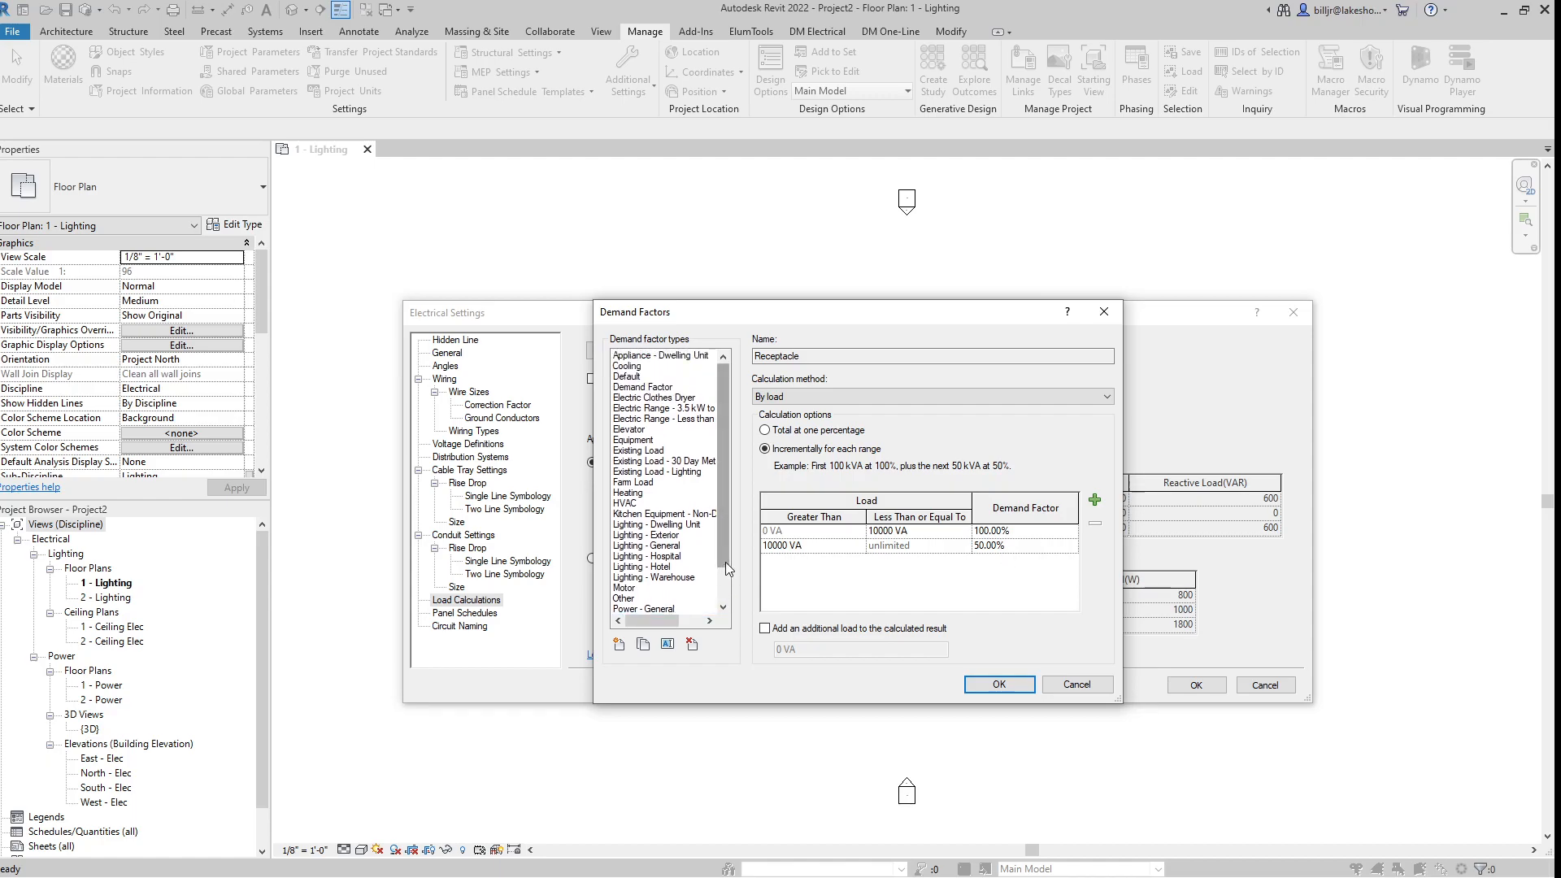
pyautogui.scroll(-3, 725, 563)
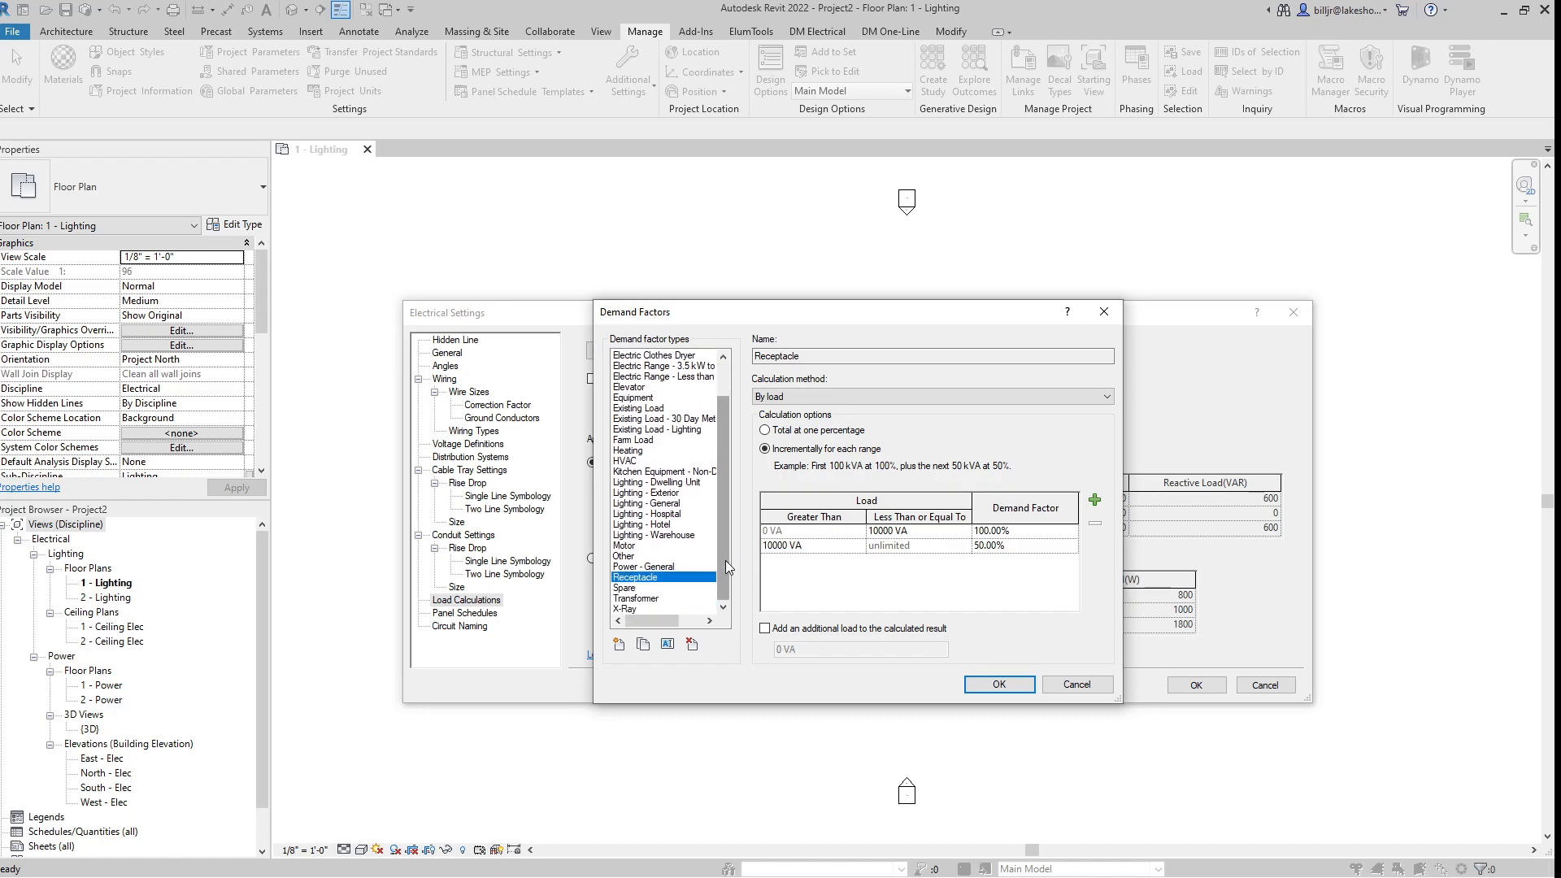
pyautogui.scroll(2, 725, 561)
pyautogui.scroll(-2, 725, 561)
pyautogui.click(483, 627)
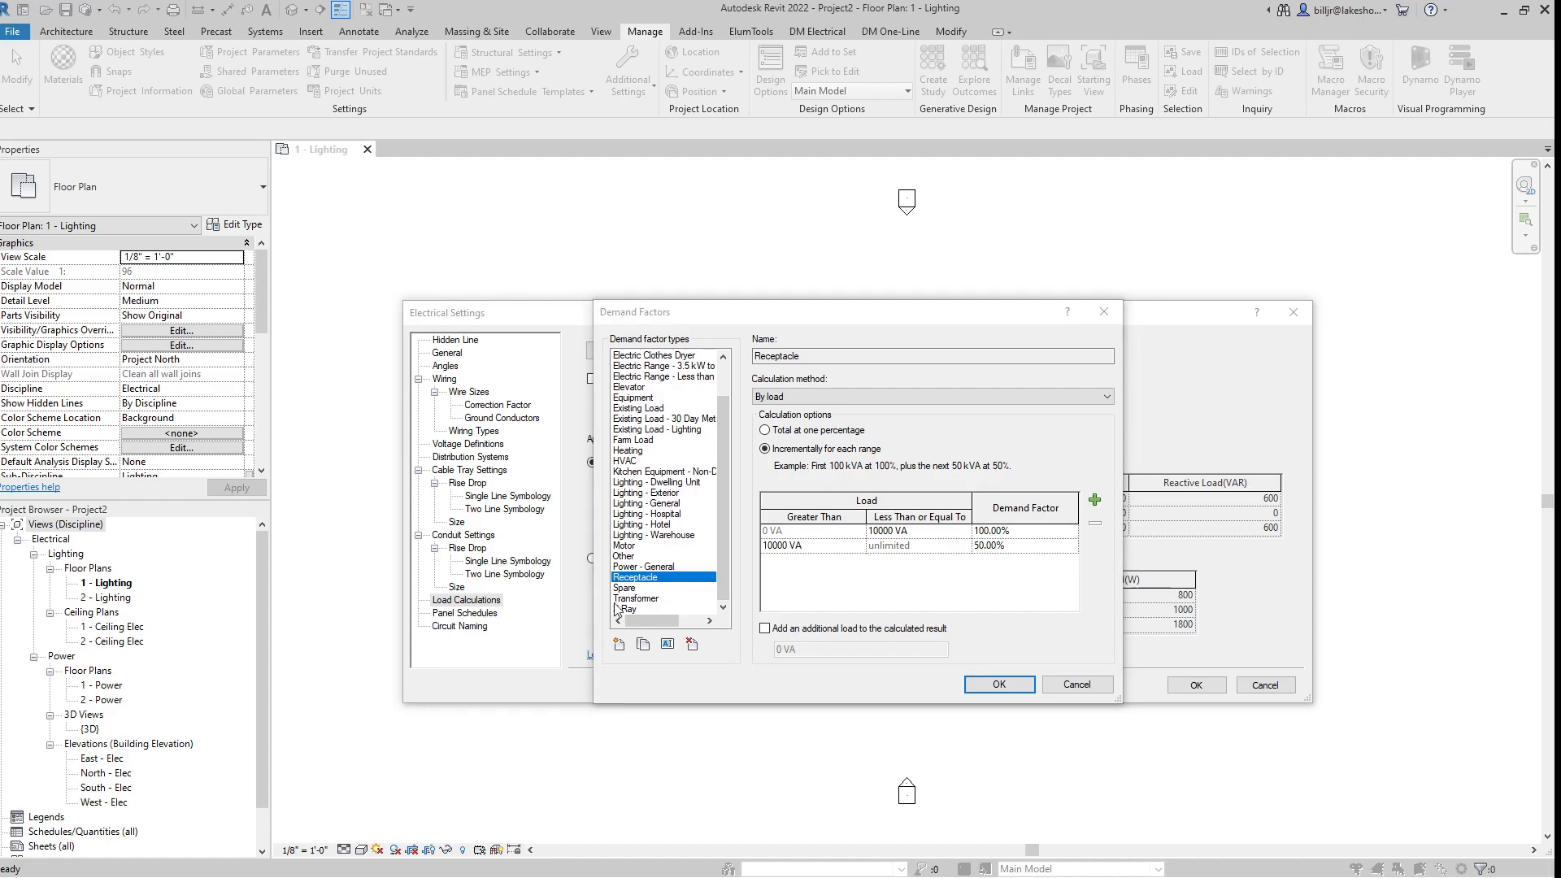
pyautogui.click(1066, 685)
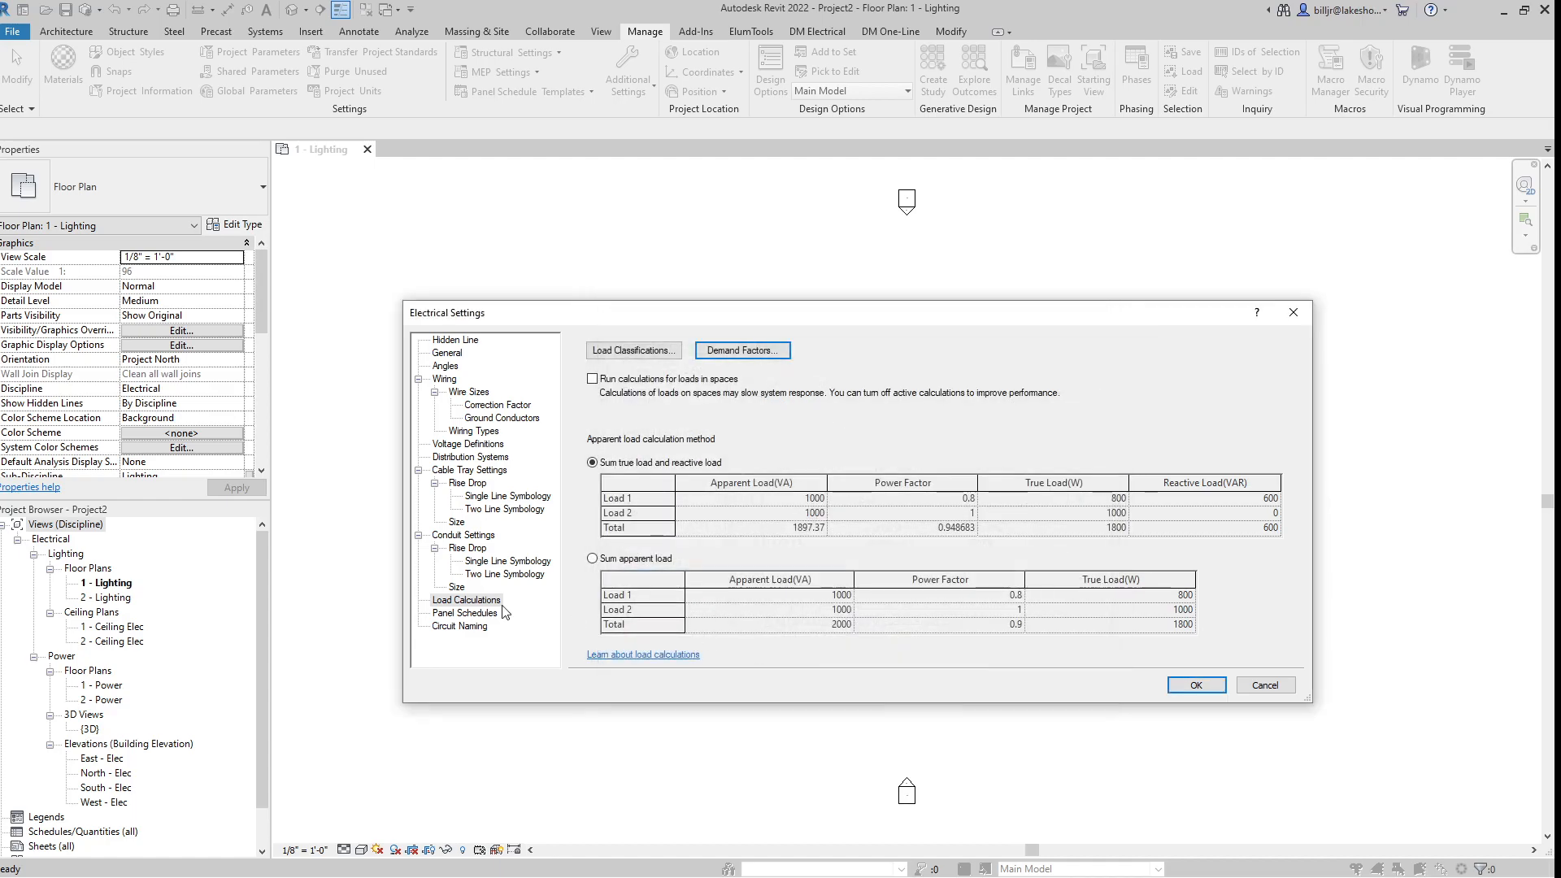
# - Turn on merging of multi-poled circuits into a single cell for panel schedules
pyautogui.click(482, 614)
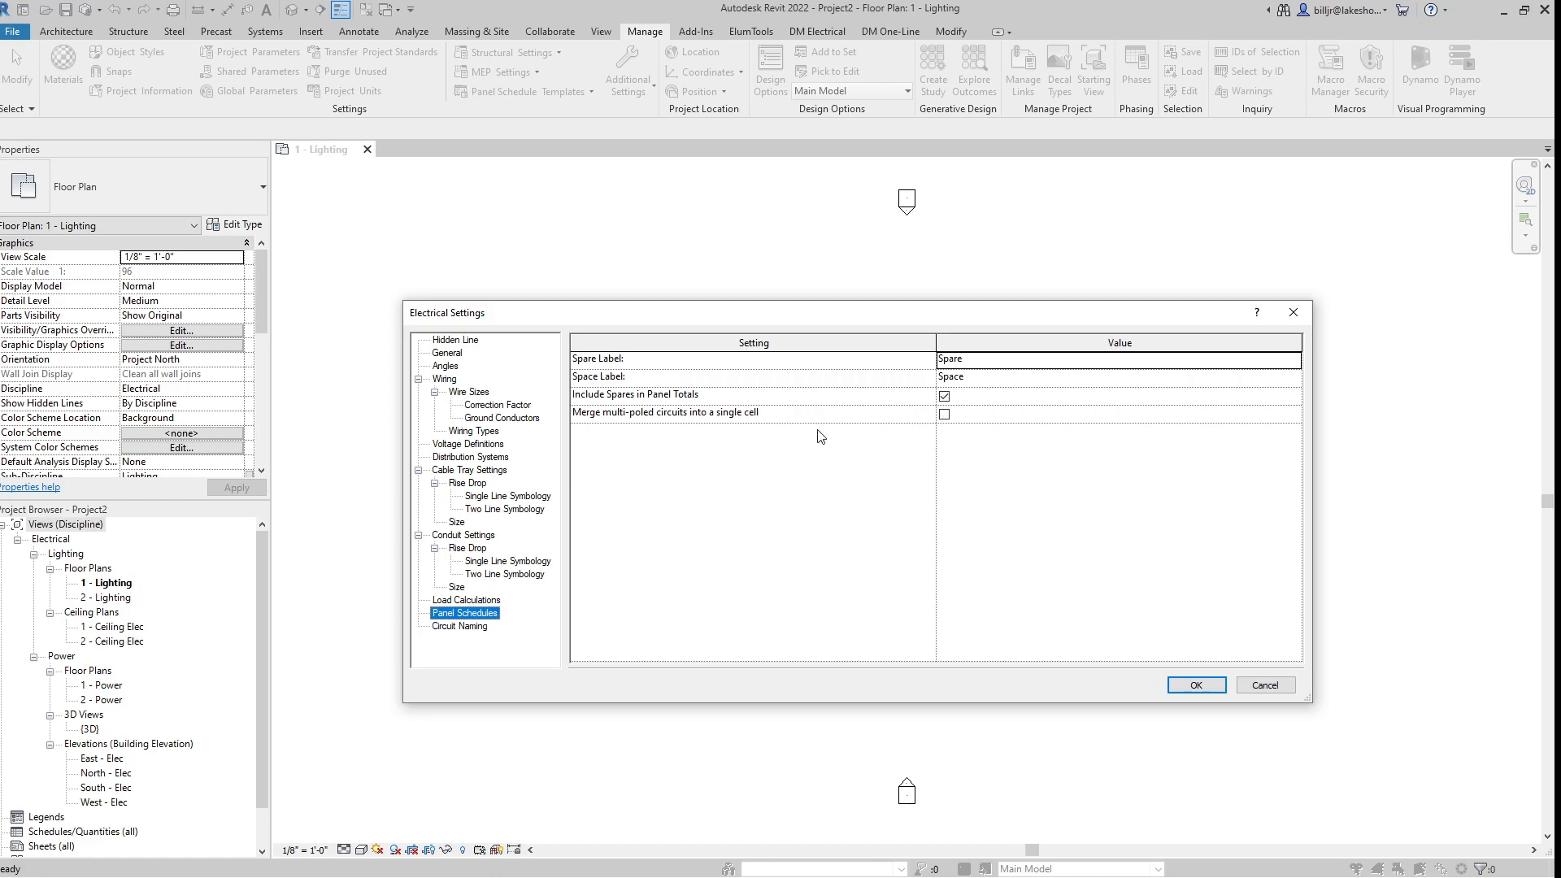
pyautogui.click(944, 413)
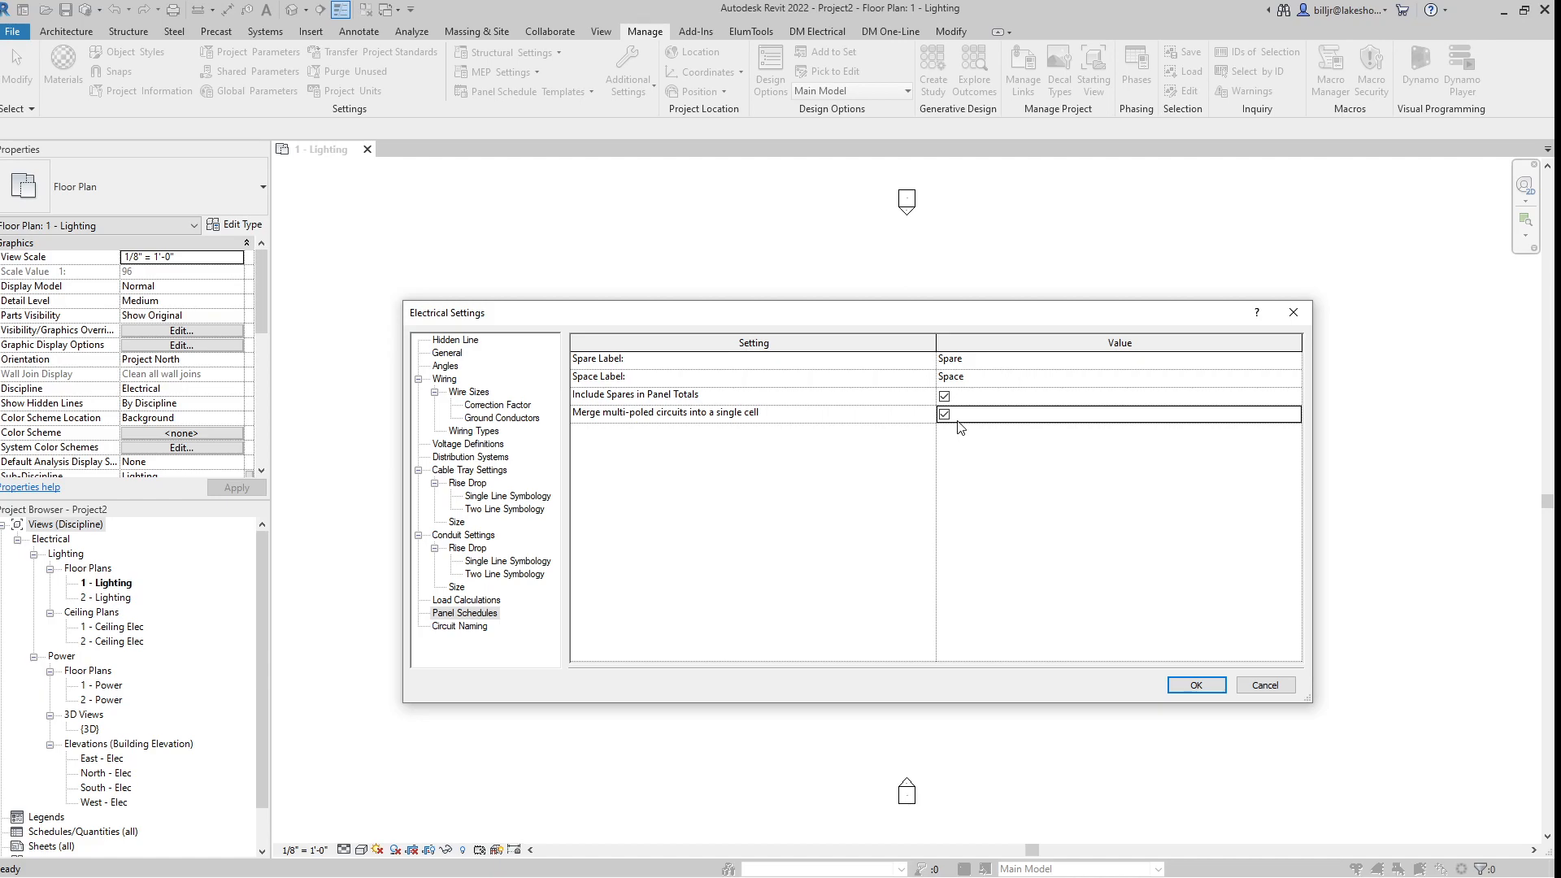
# - Show the circuit naming scheme settings and accept all changes made in the Electrical Settings
pyautogui.click(463, 629)
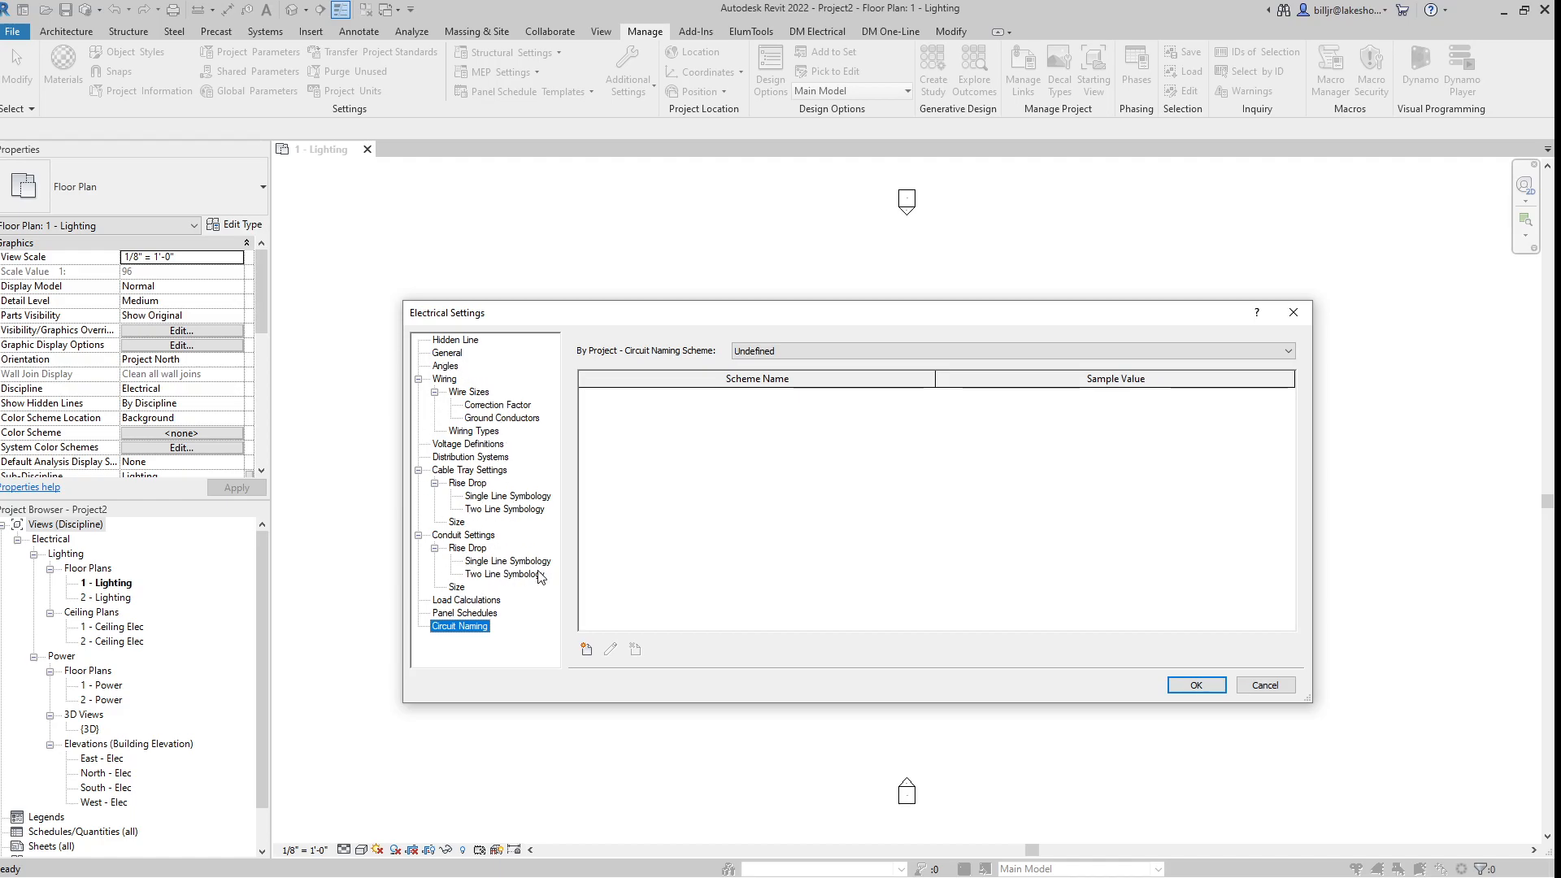
pyautogui.click(1204, 688)
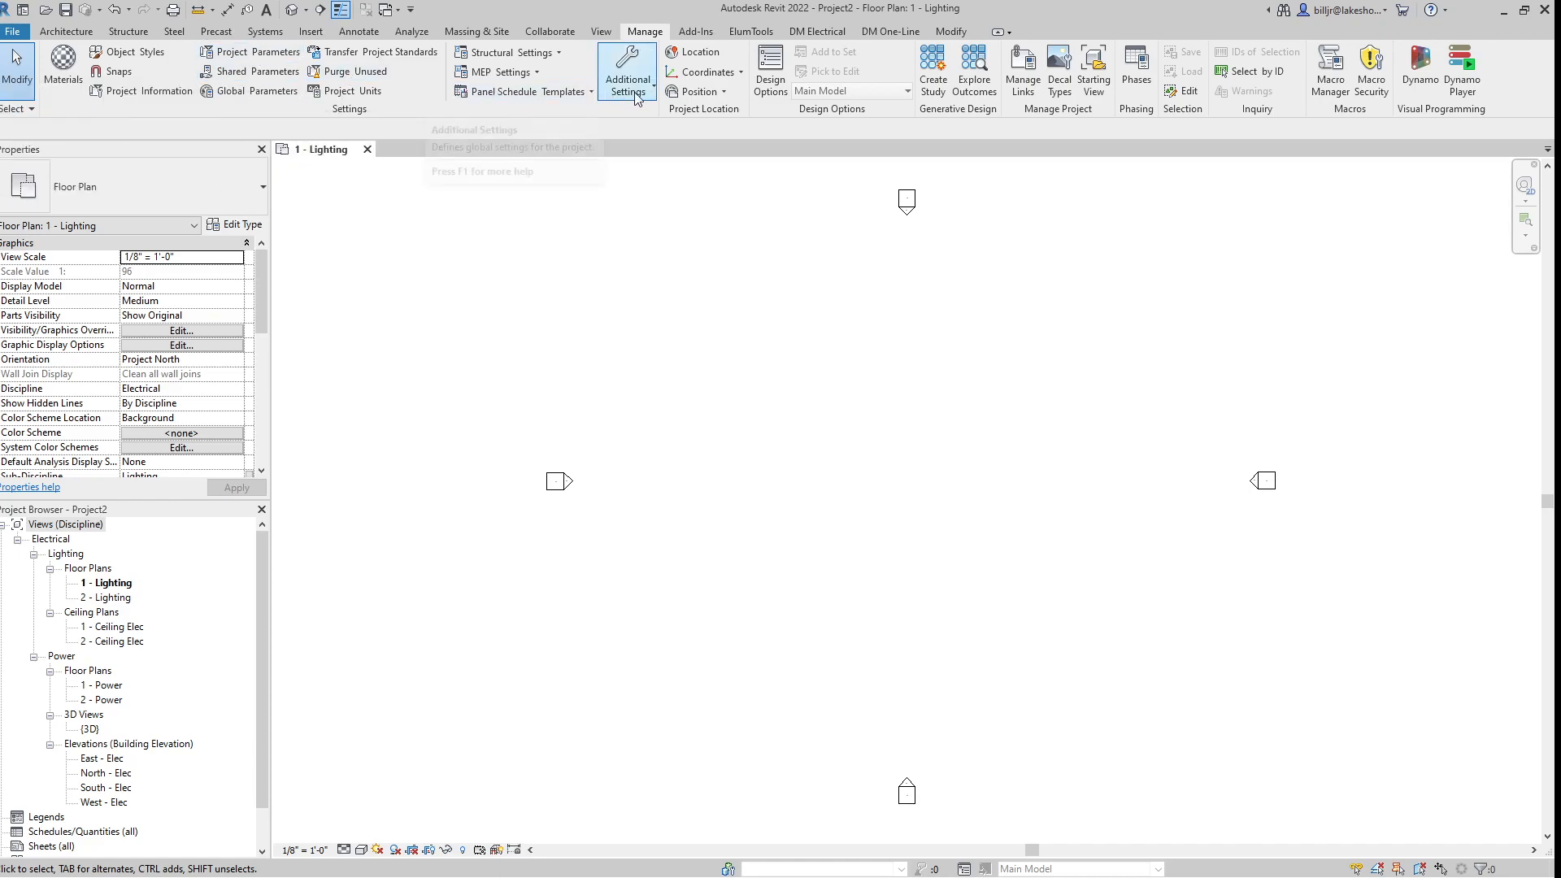
# - Review the project parameters and the list of additional settings, leaving both without changes
pyautogui.click(251, 53)
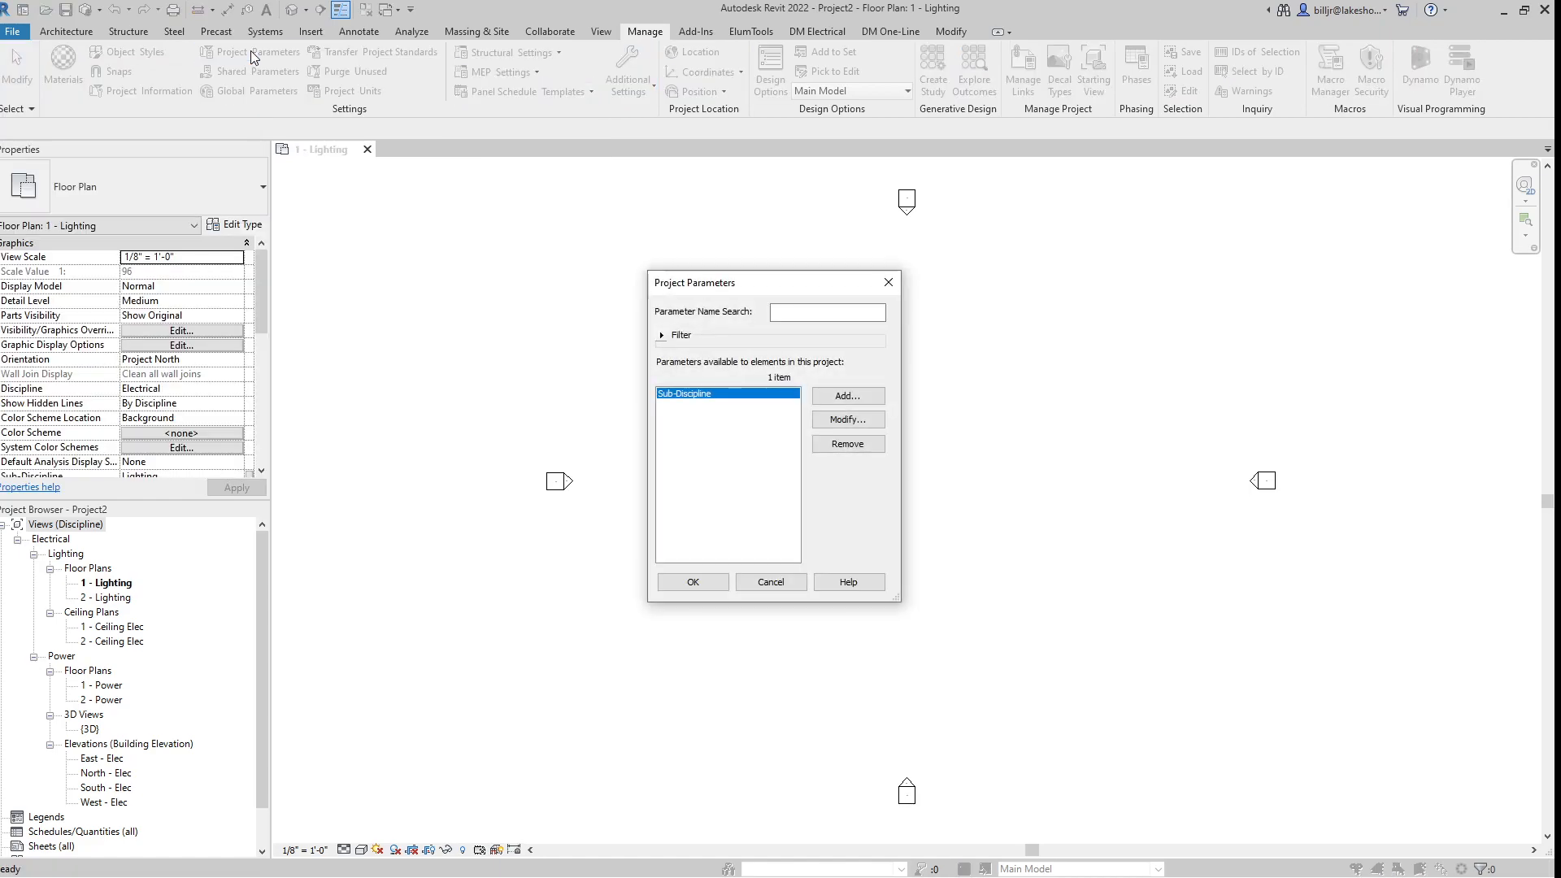
pyautogui.click(770, 581)
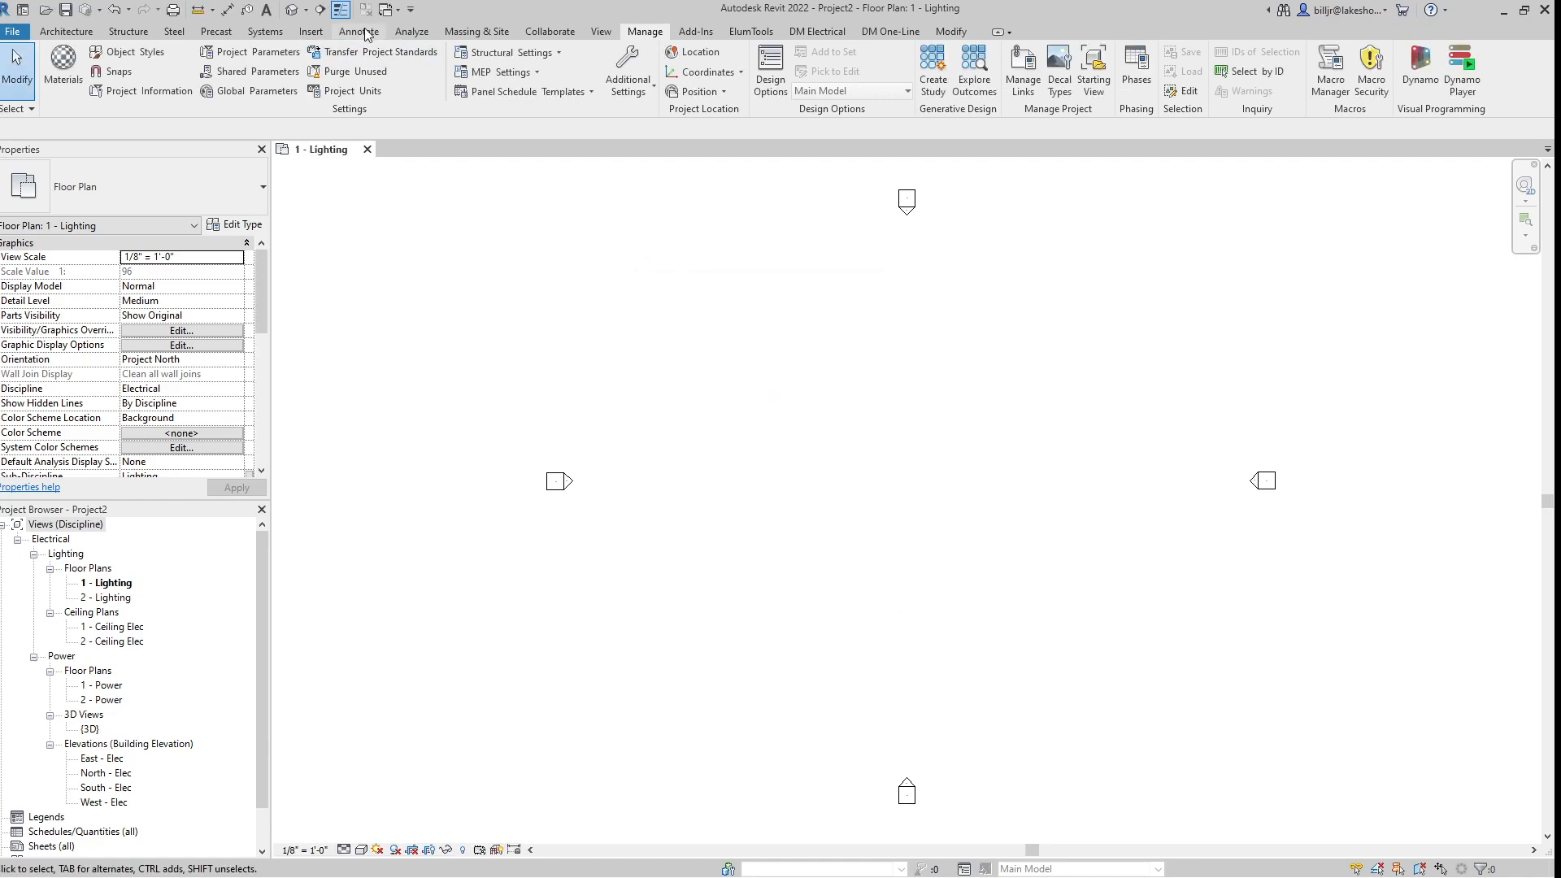
pyautogui.click(654, 92)
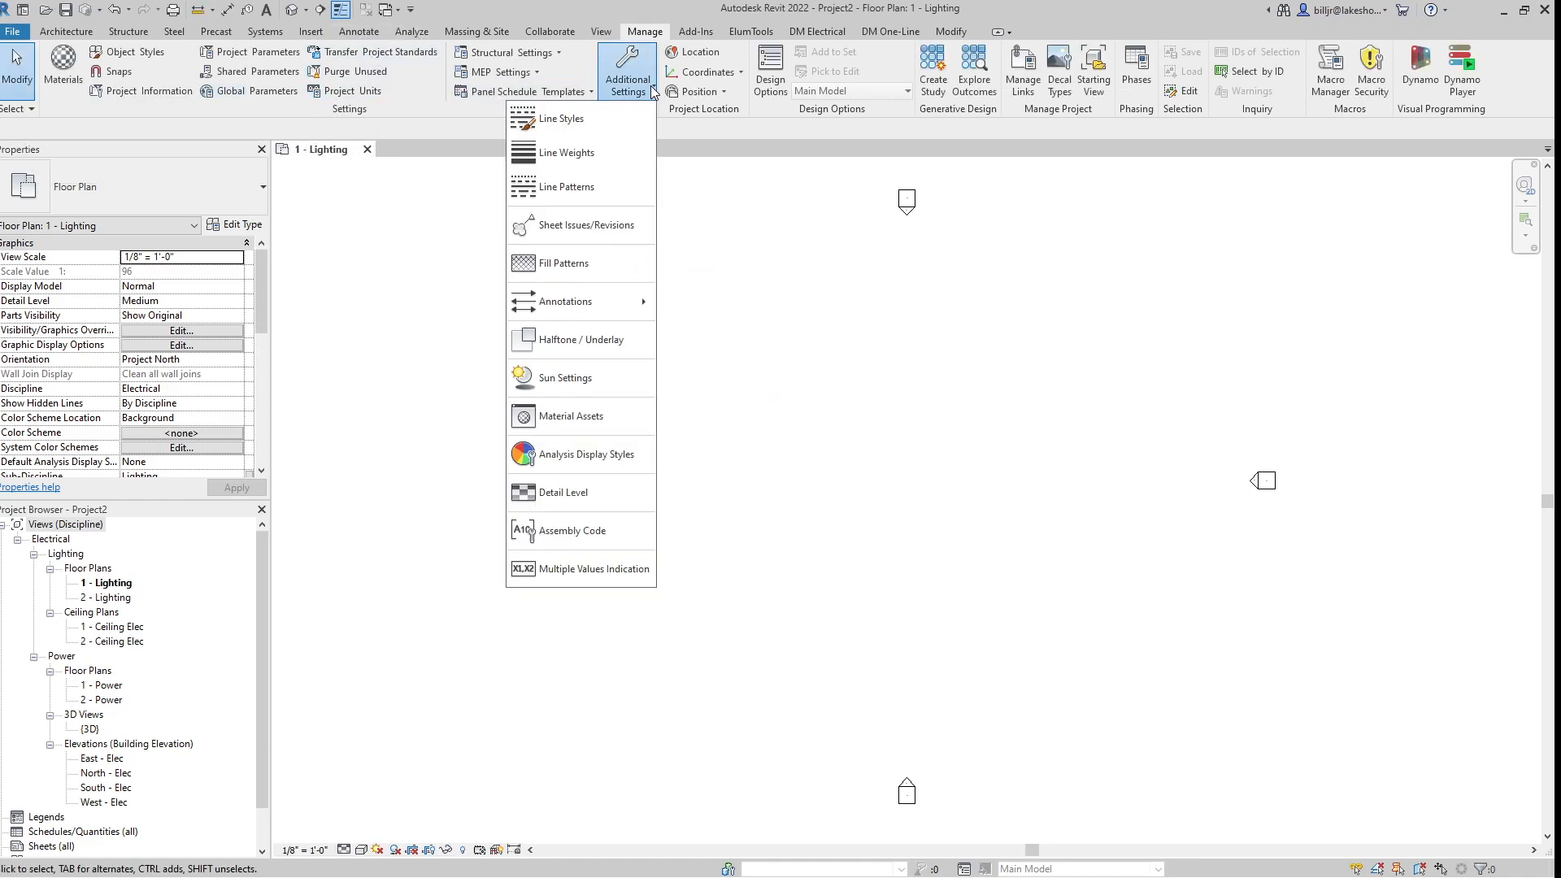
pyautogui.click(654, 92)
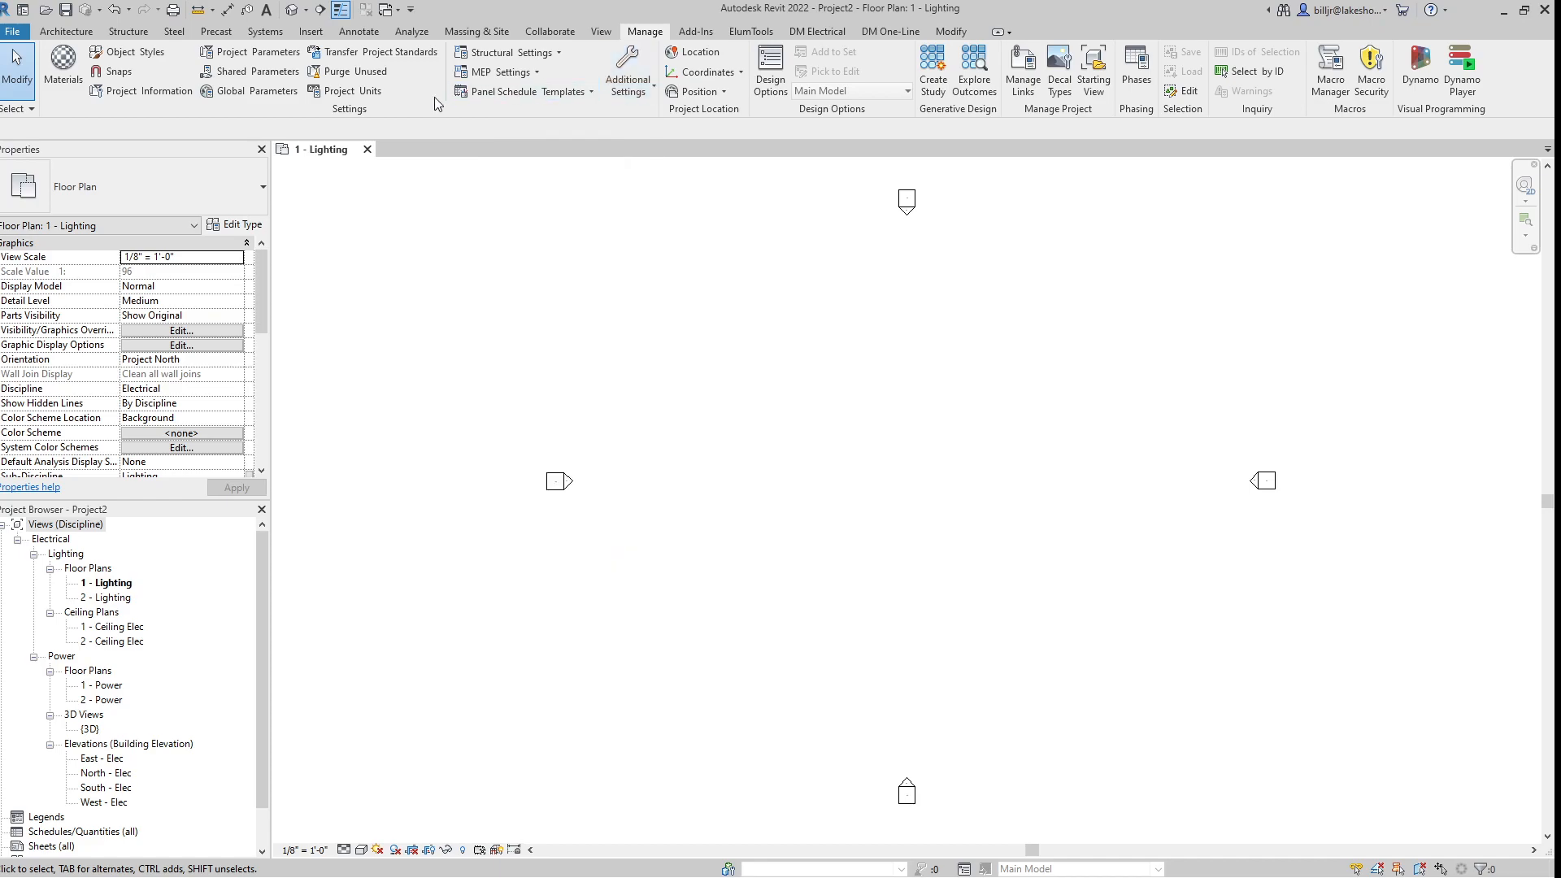
# - Examine the project units for the Electrical discipline, including the unit options in the Illuminance format, keeping Footcandles
pyautogui.click(365, 98)
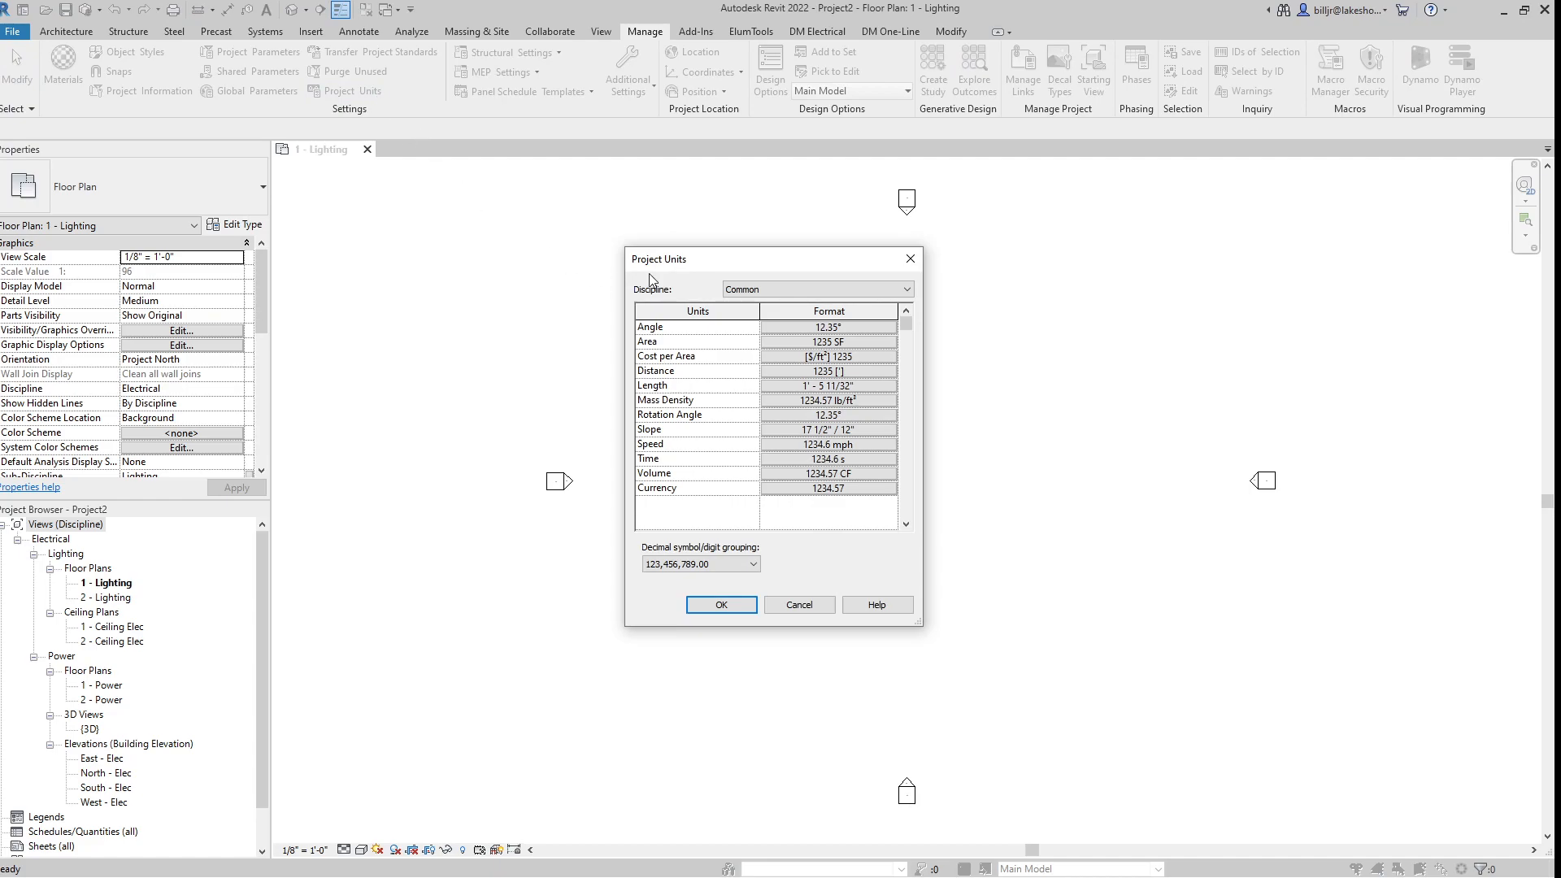
pyautogui.click(907, 291)
pyautogui.click(831, 316)
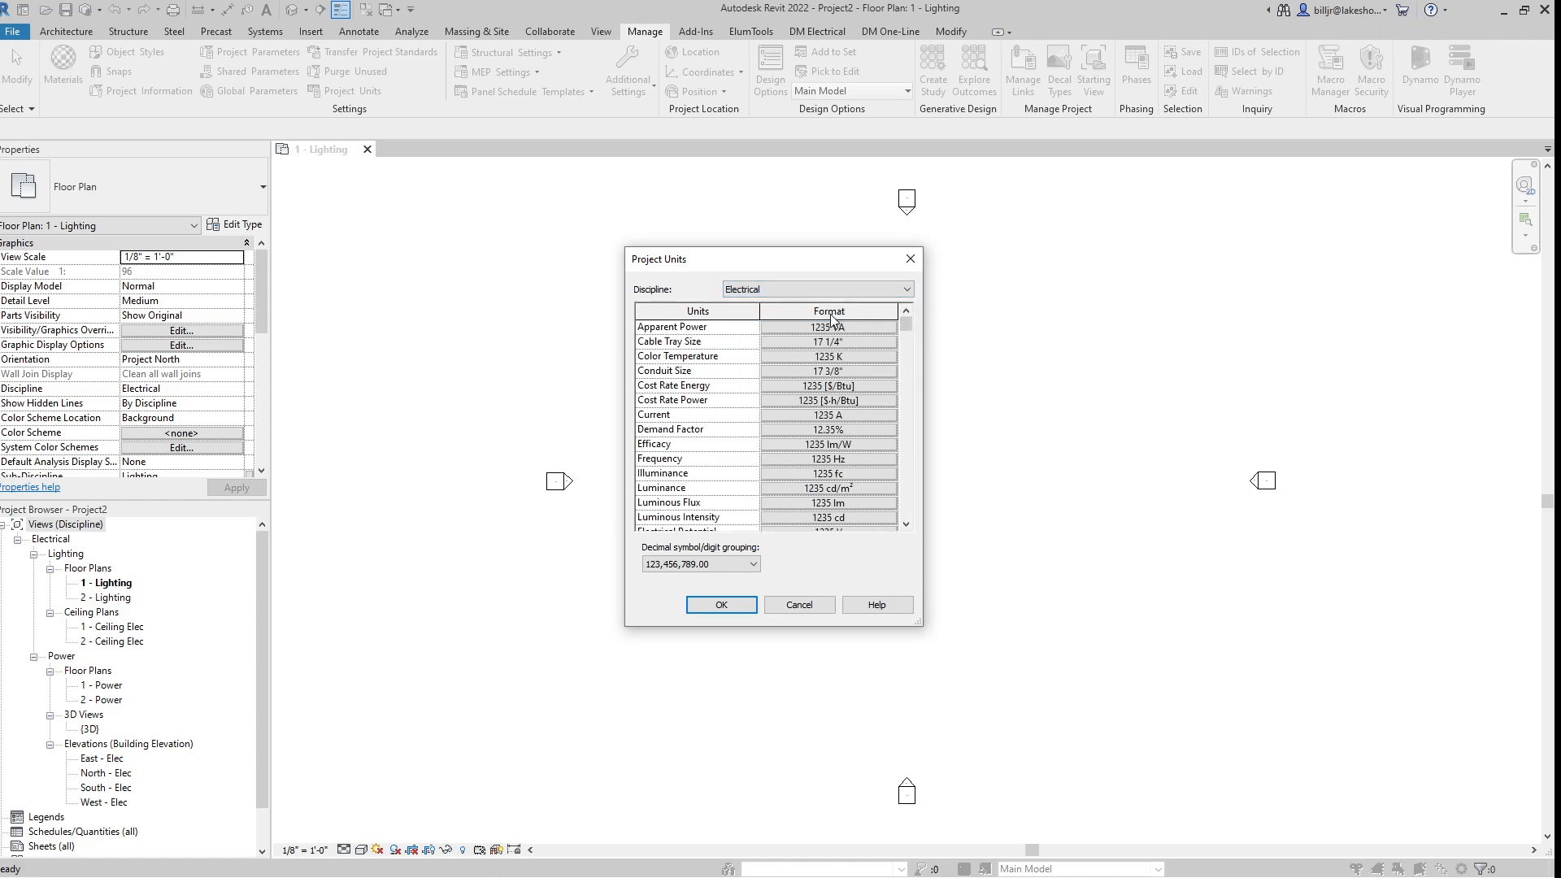
pyautogui.scroll(-1, 814, 428)
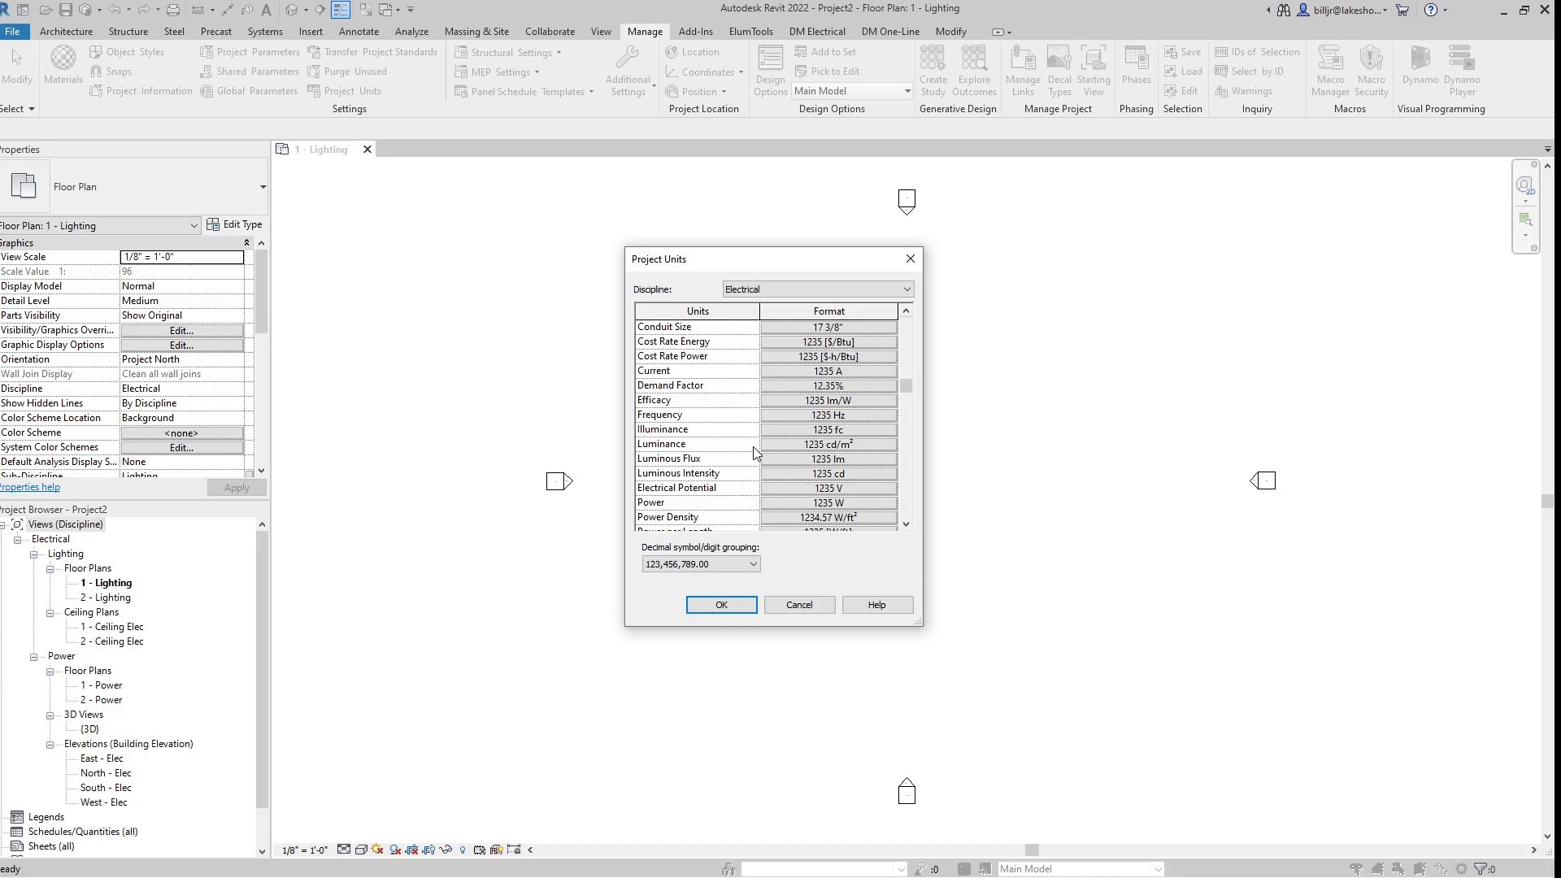
pyautogui.click(853, 429)
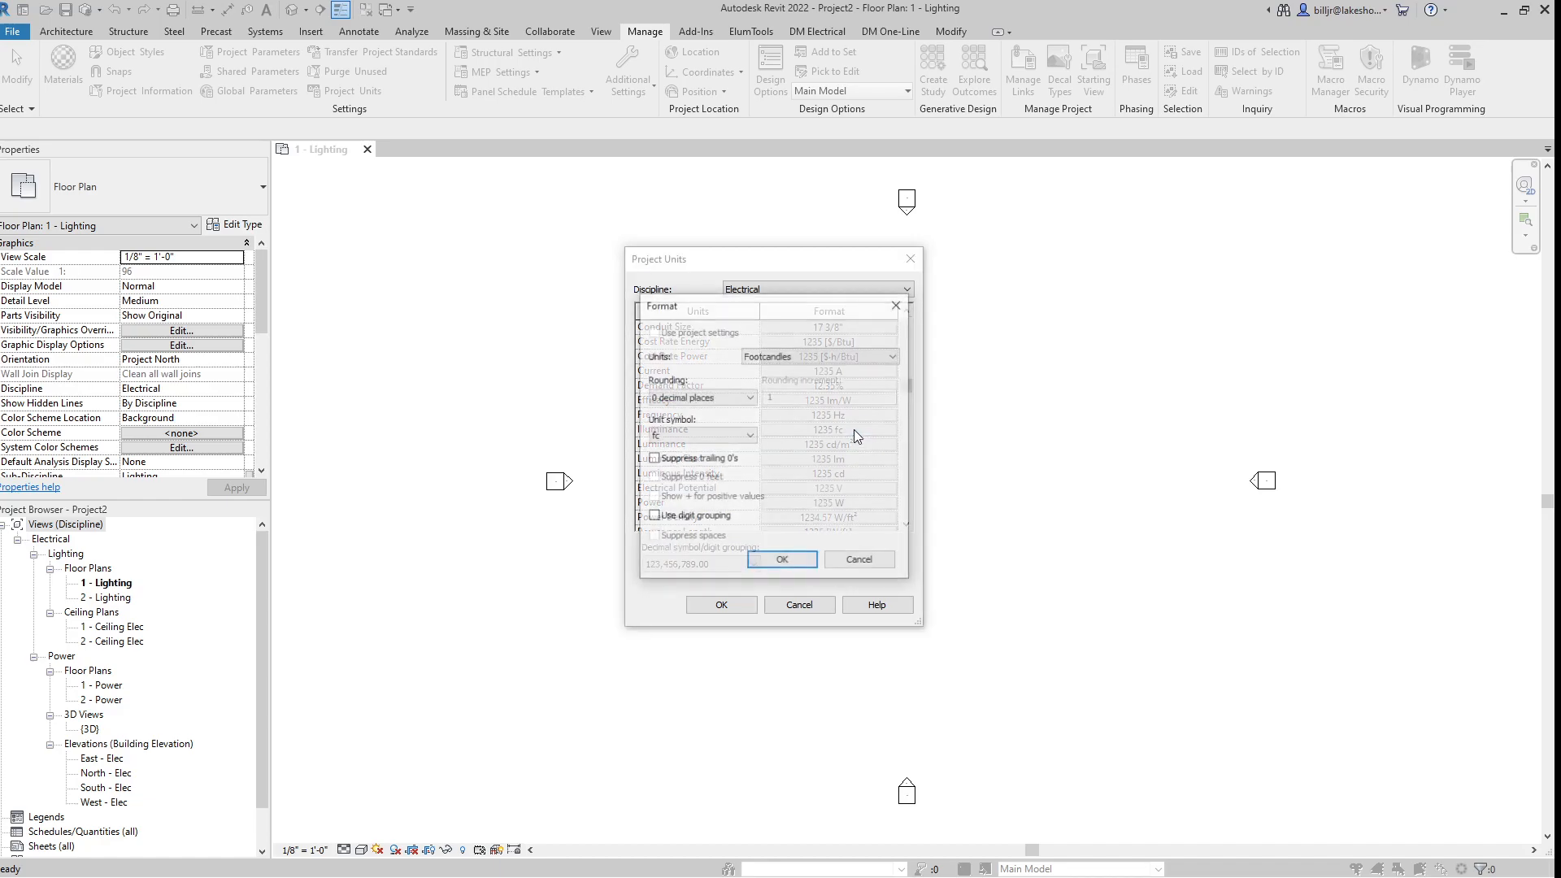
pyautogui.click(894, 358)
pyautogui.click(894, 359)
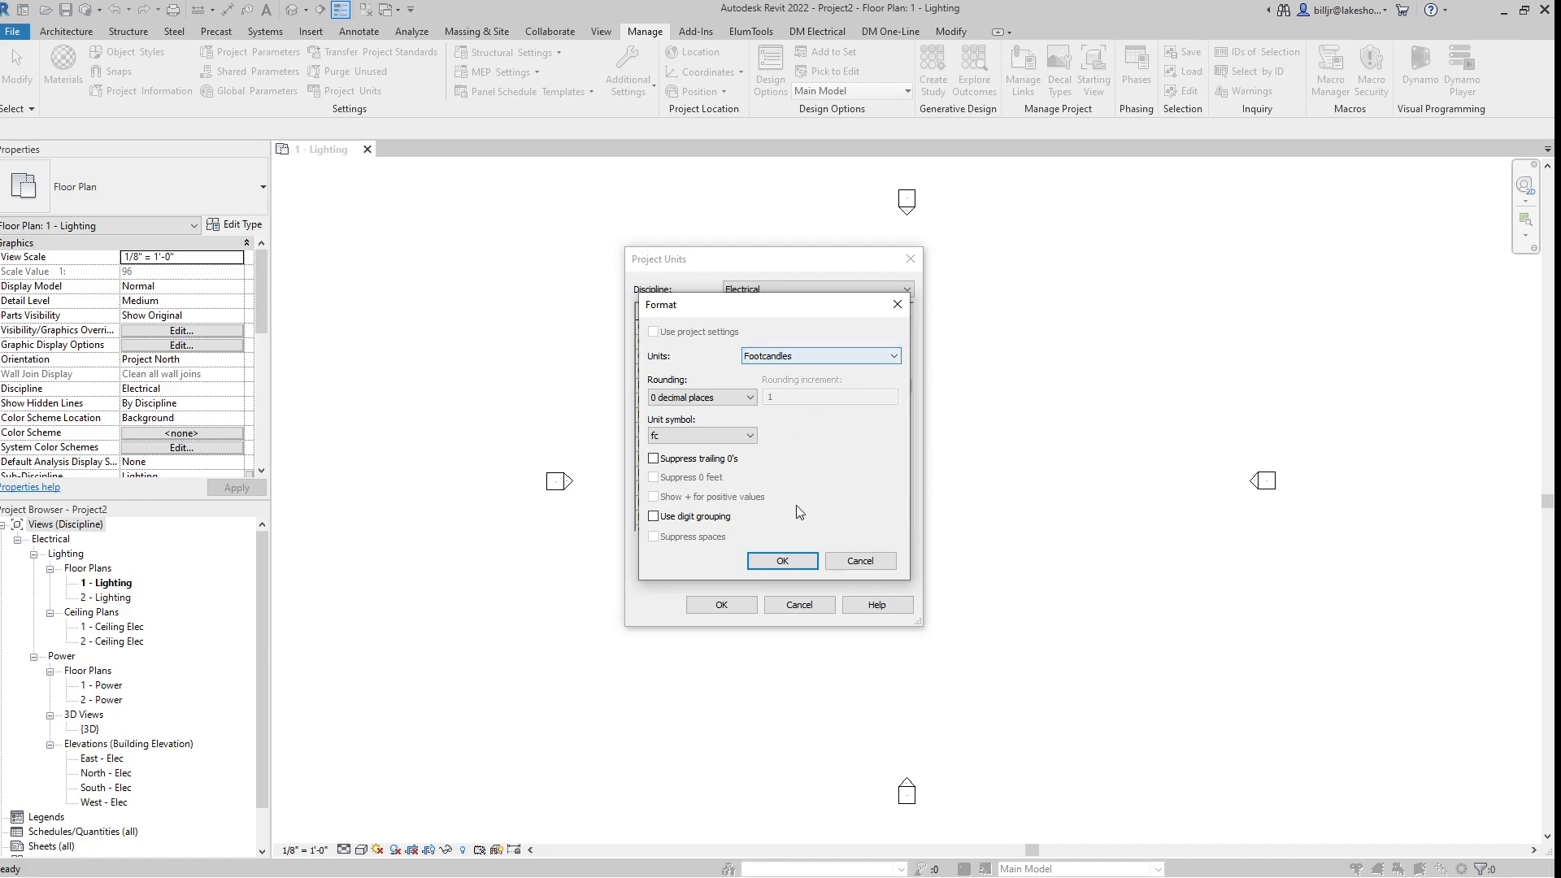
pyautogui.click(791, 561)
pyautogui.scroll(-1, 703, 460)
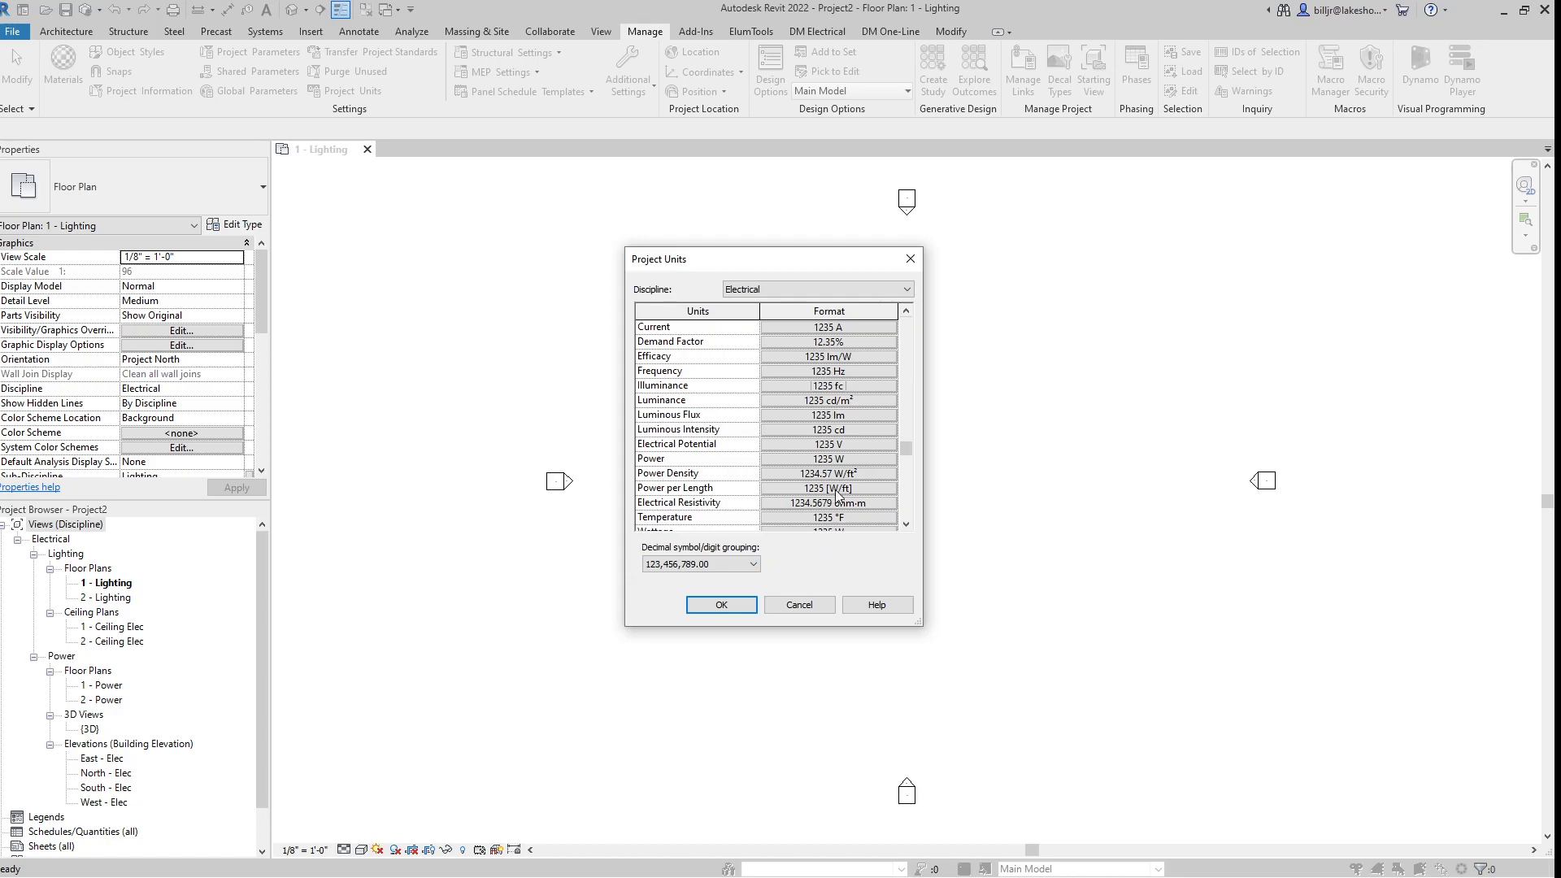
pyautogui.scroll(-1, 858, 439)
pyautogui.scroll(3, 852, 462)
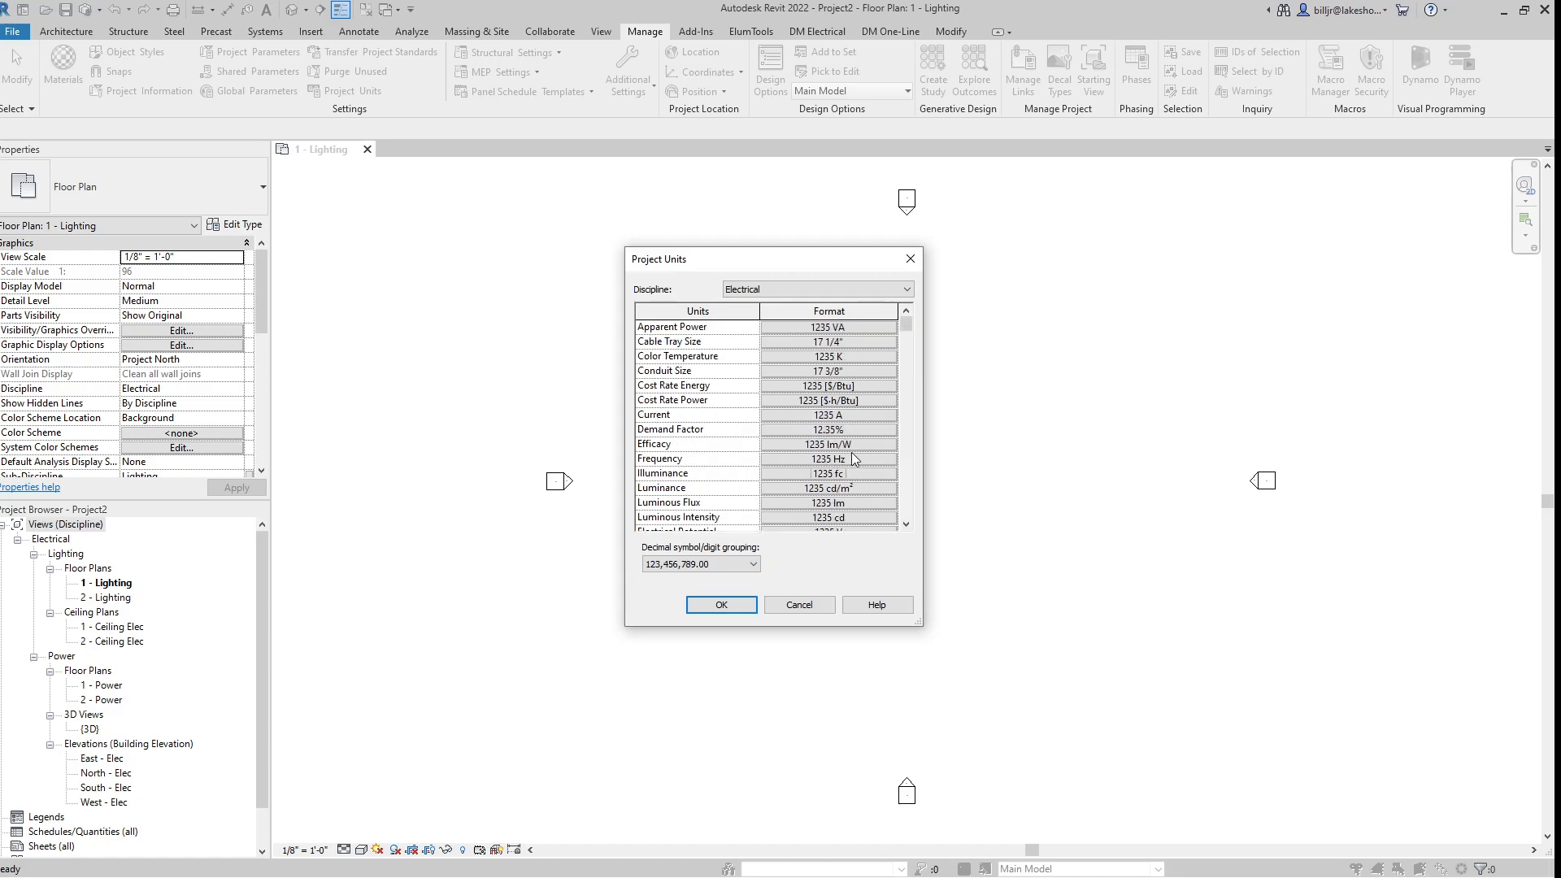
# - Set the Common discipline's Length units to round to the nearest 1/8" and accept the project units
pyautogui.click(906, 290)
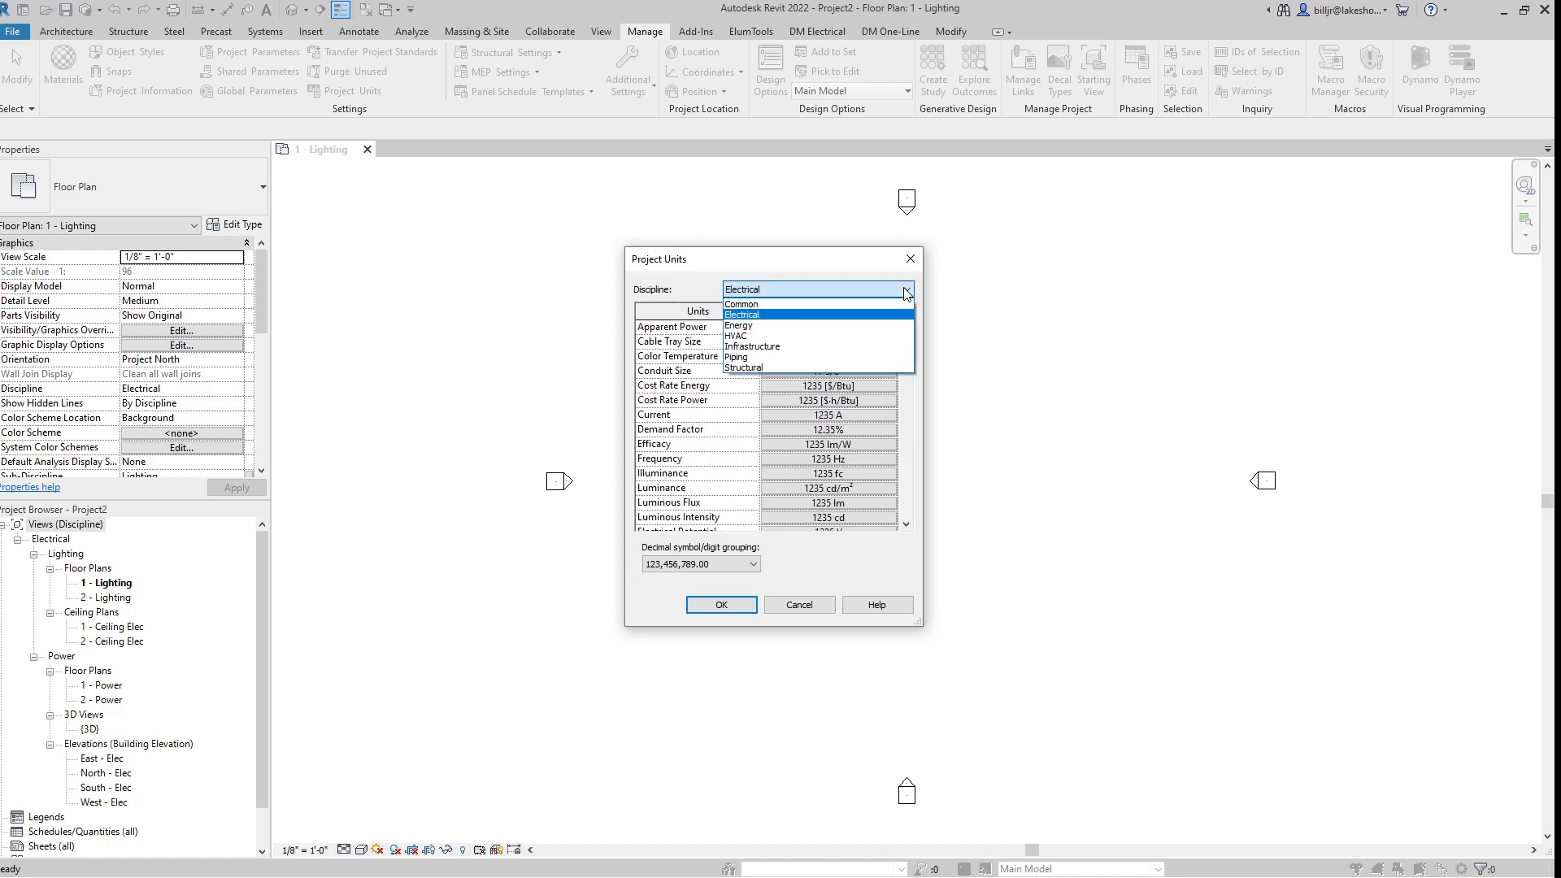
pyautogui.click(821, 304)
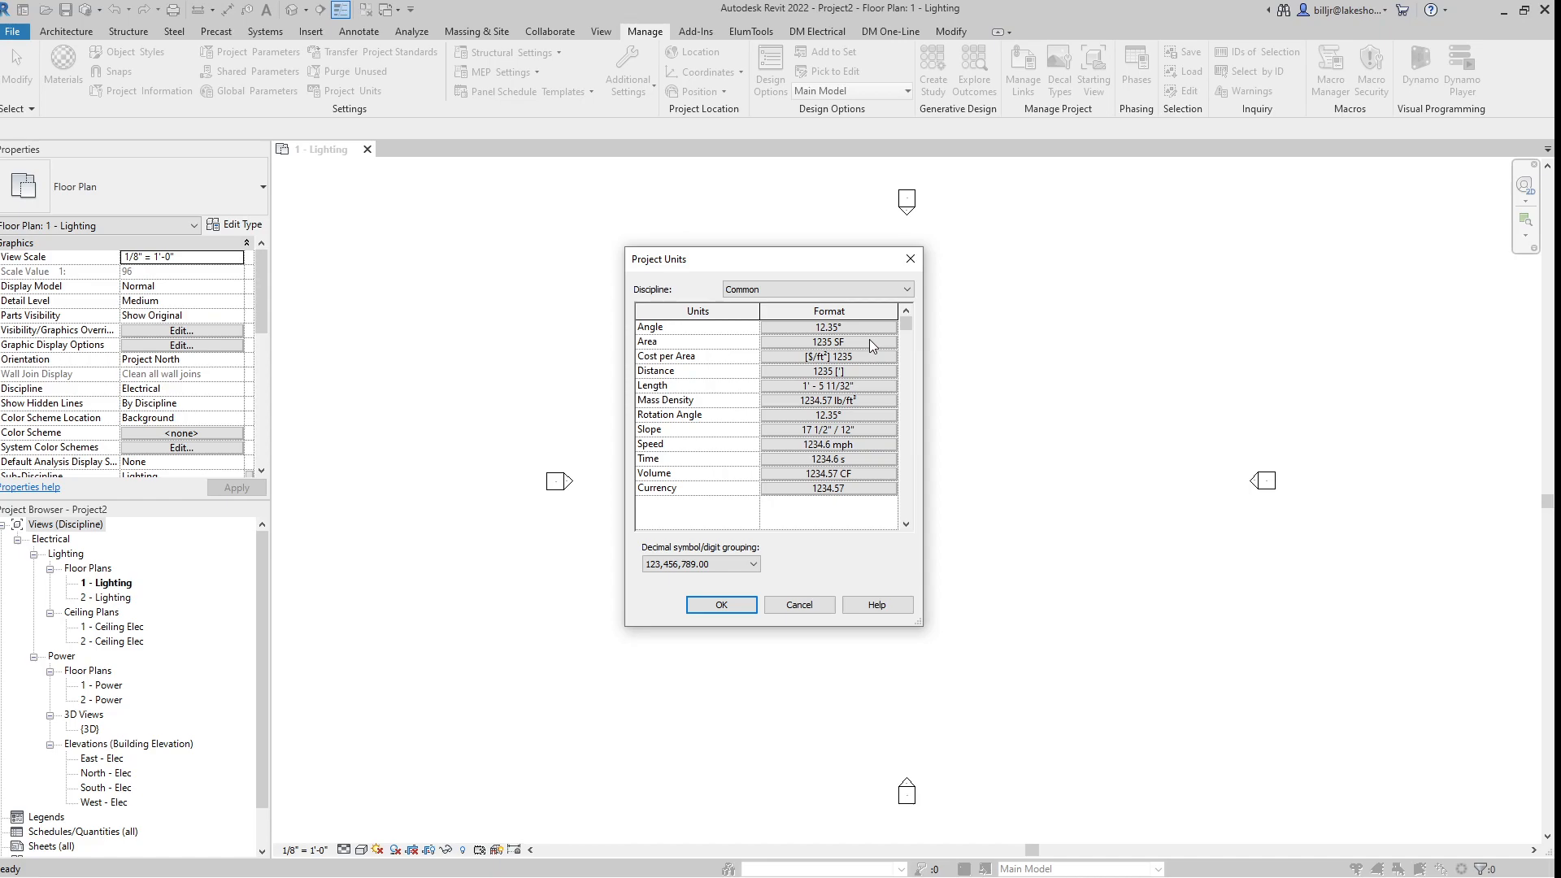
pyautogui.click(870, 387)
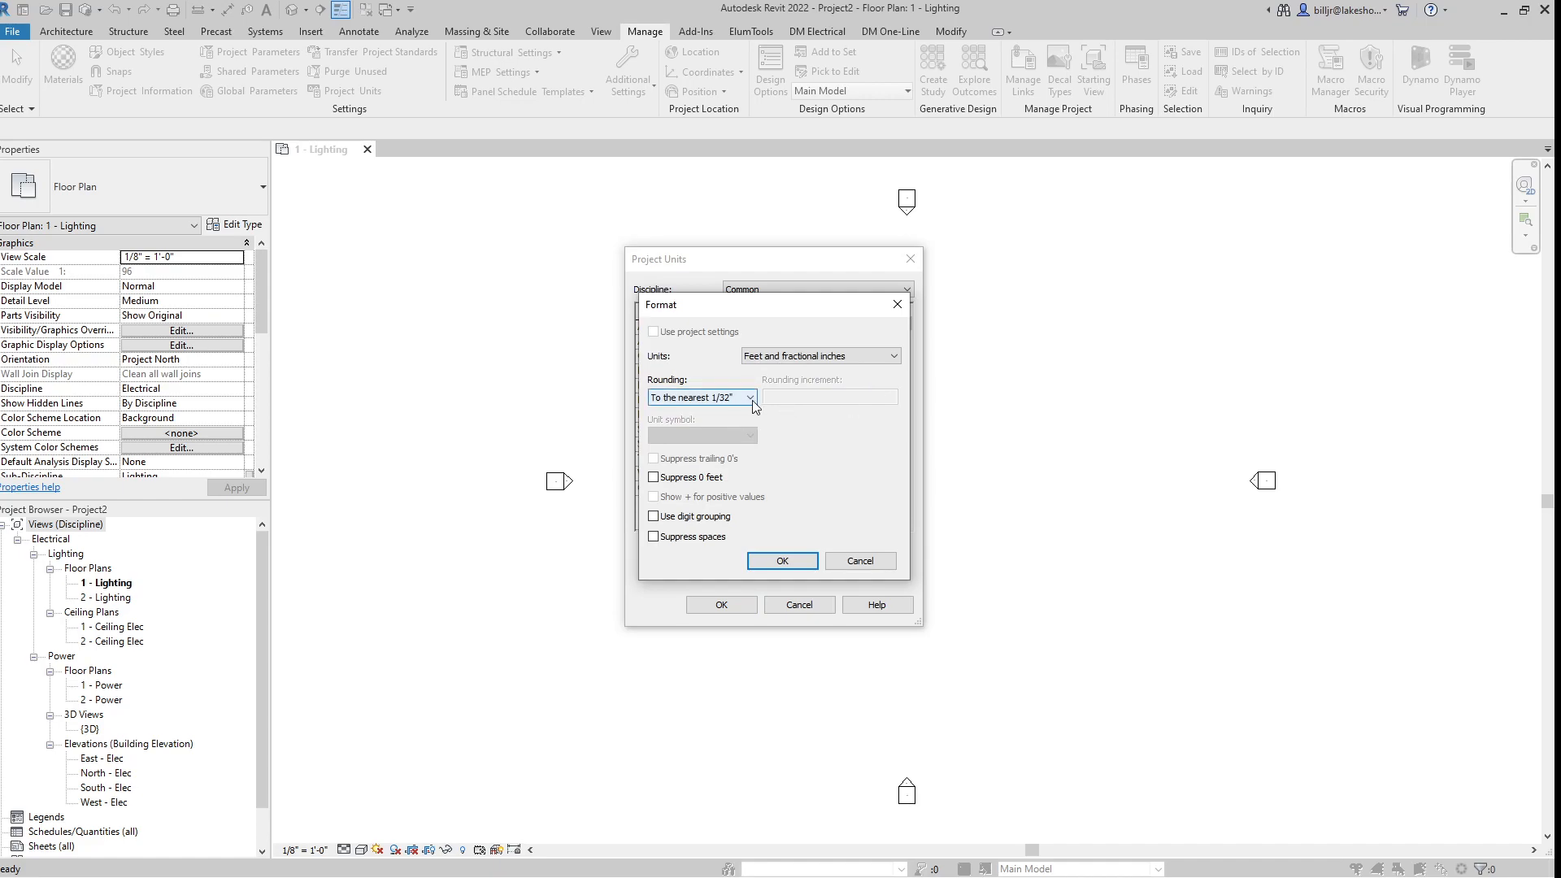
pyautogui.click(751, 399)
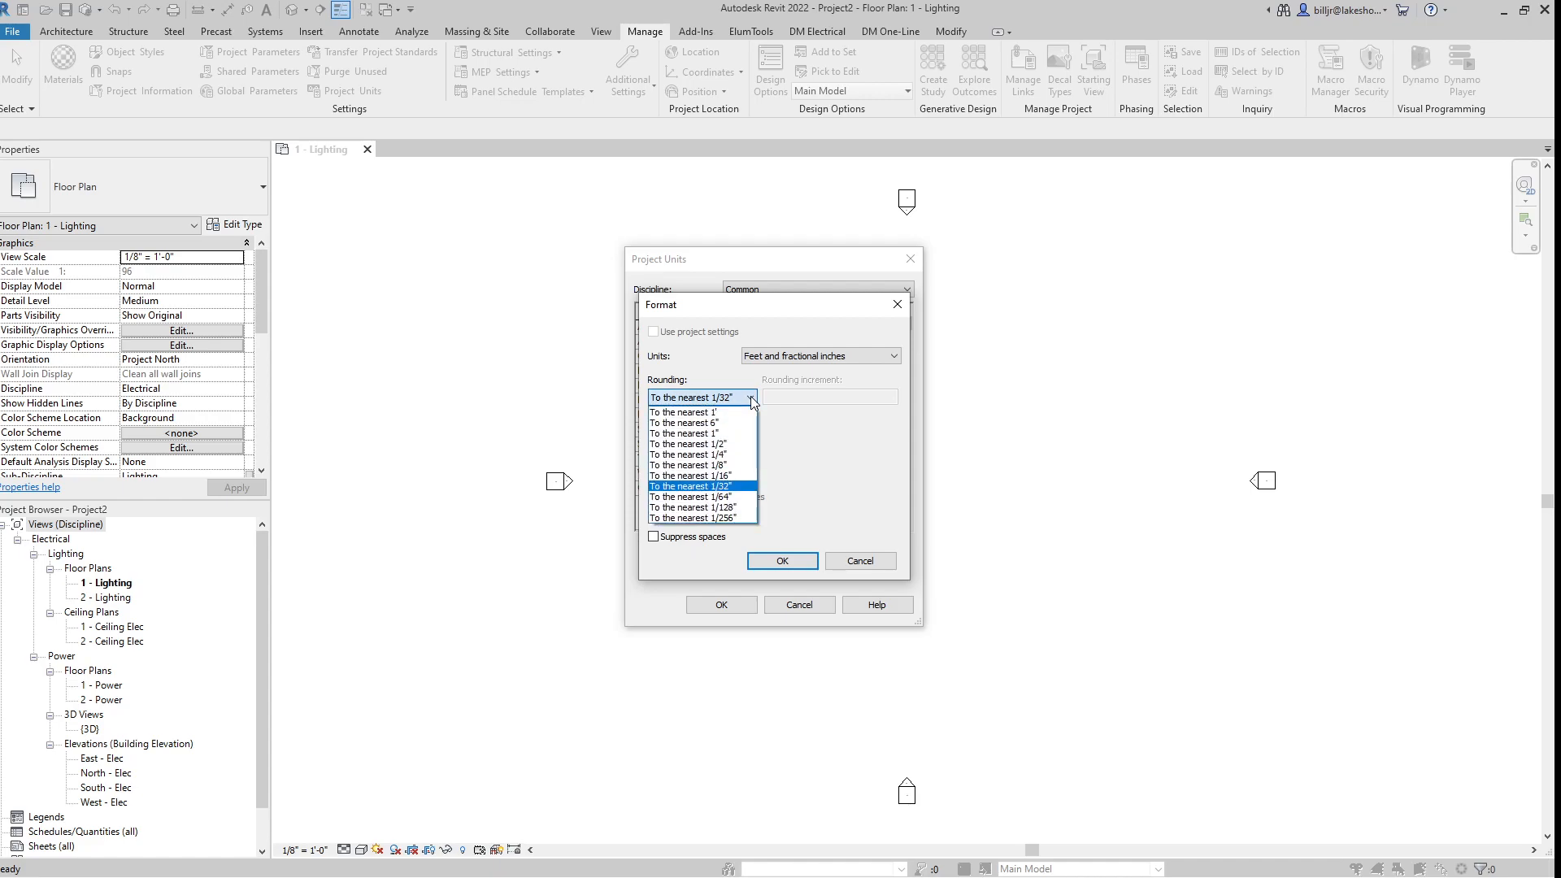
pyautogui.click(731, 464)
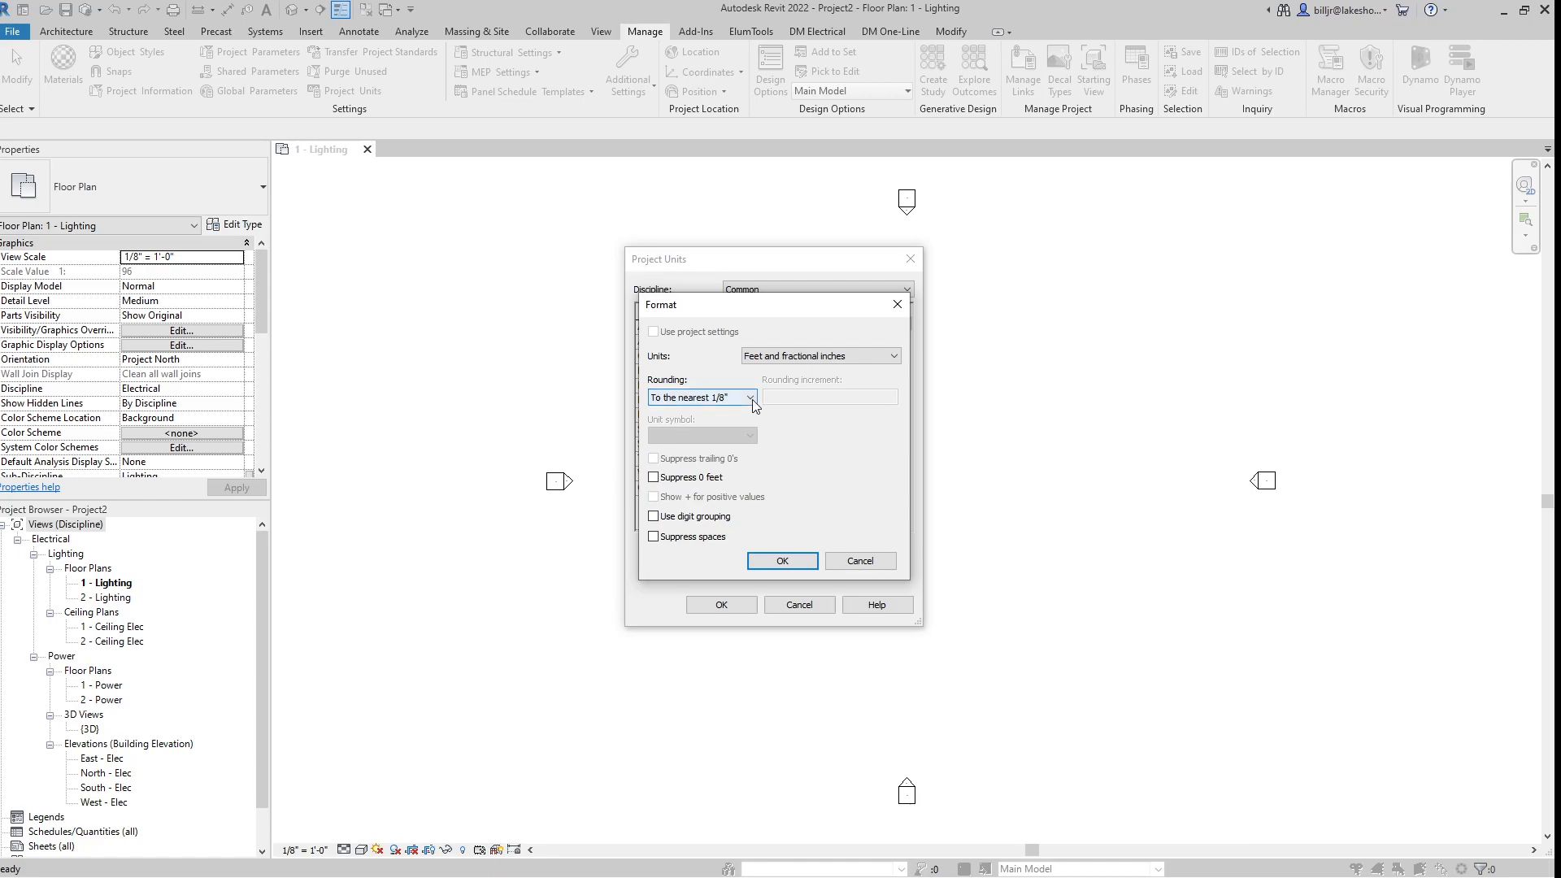
pyautogui.click(801, 561)
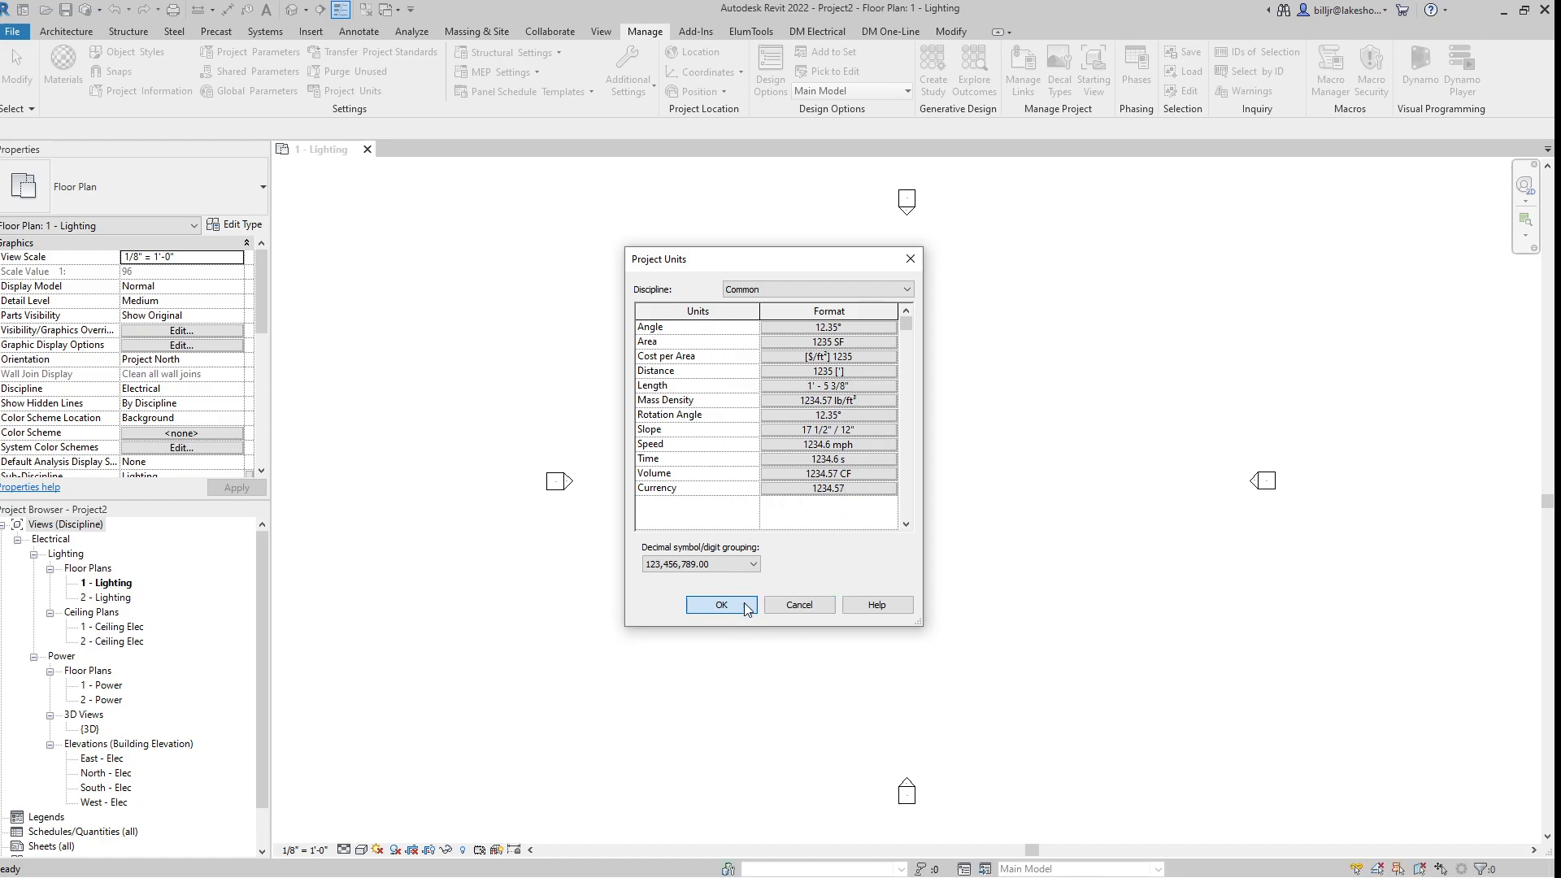
pyautogui.click(721, 605)
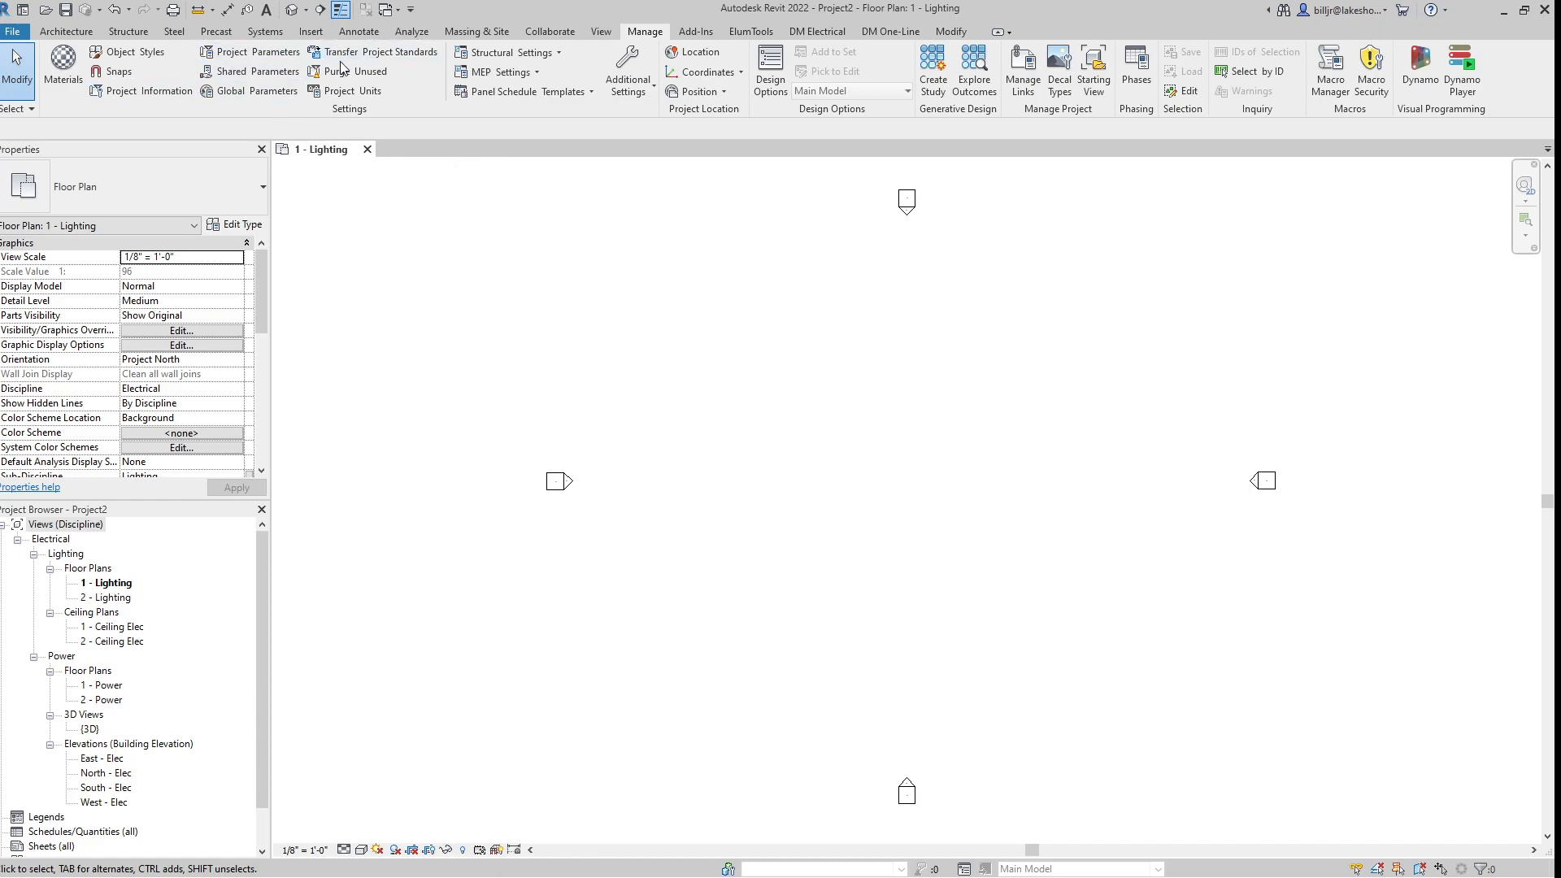
# - Examine the loaded Duplex Receptacle types and the available device categories without placing anything
pyautogui.click(263, 32)
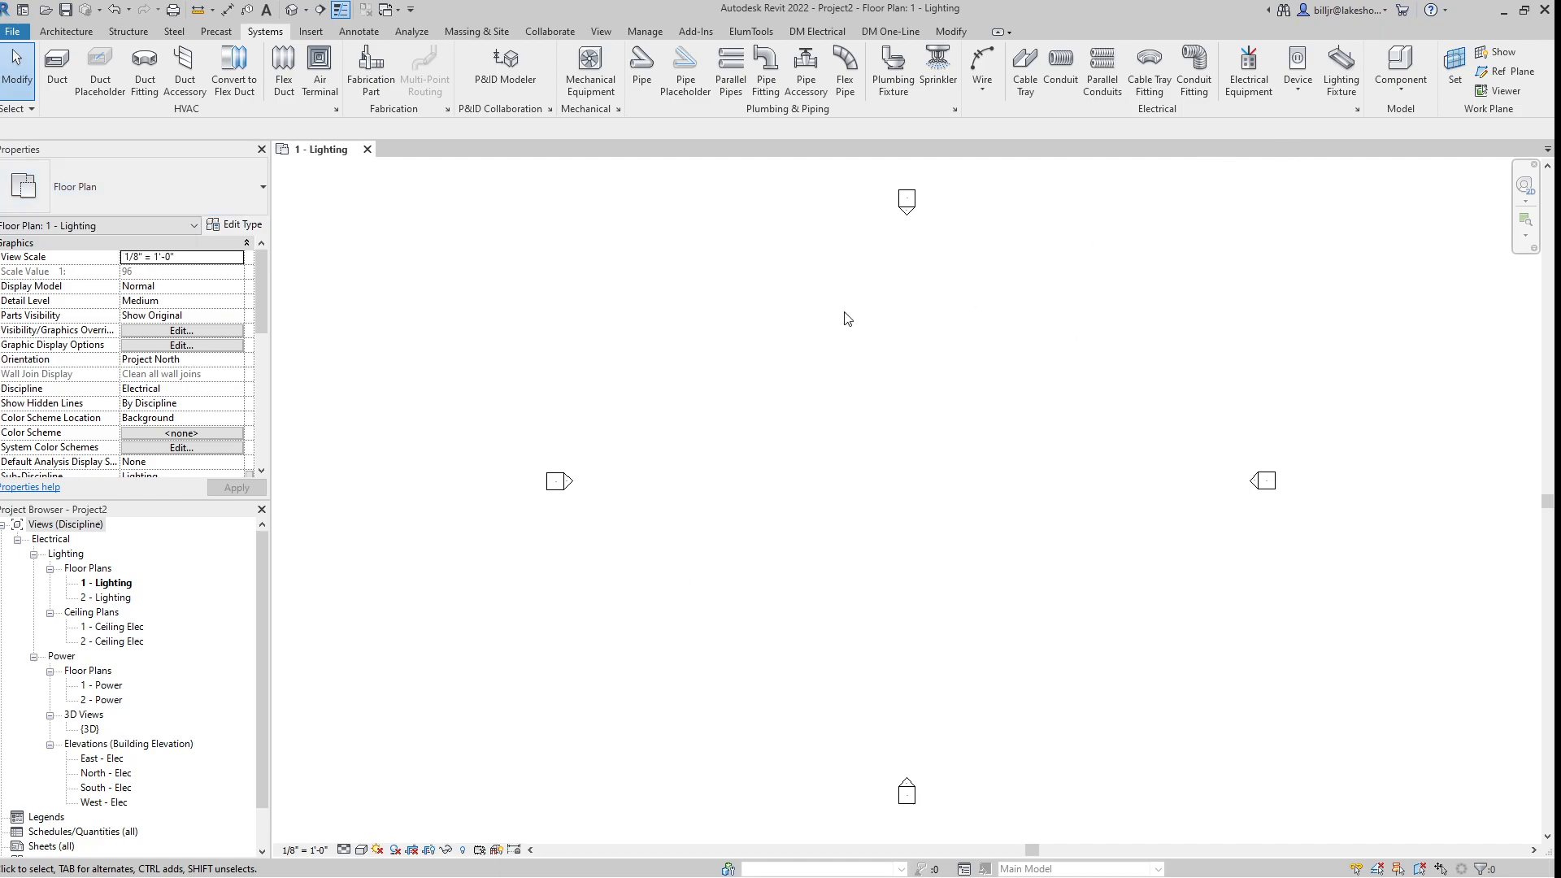
pyautogui.click(1300, 61)
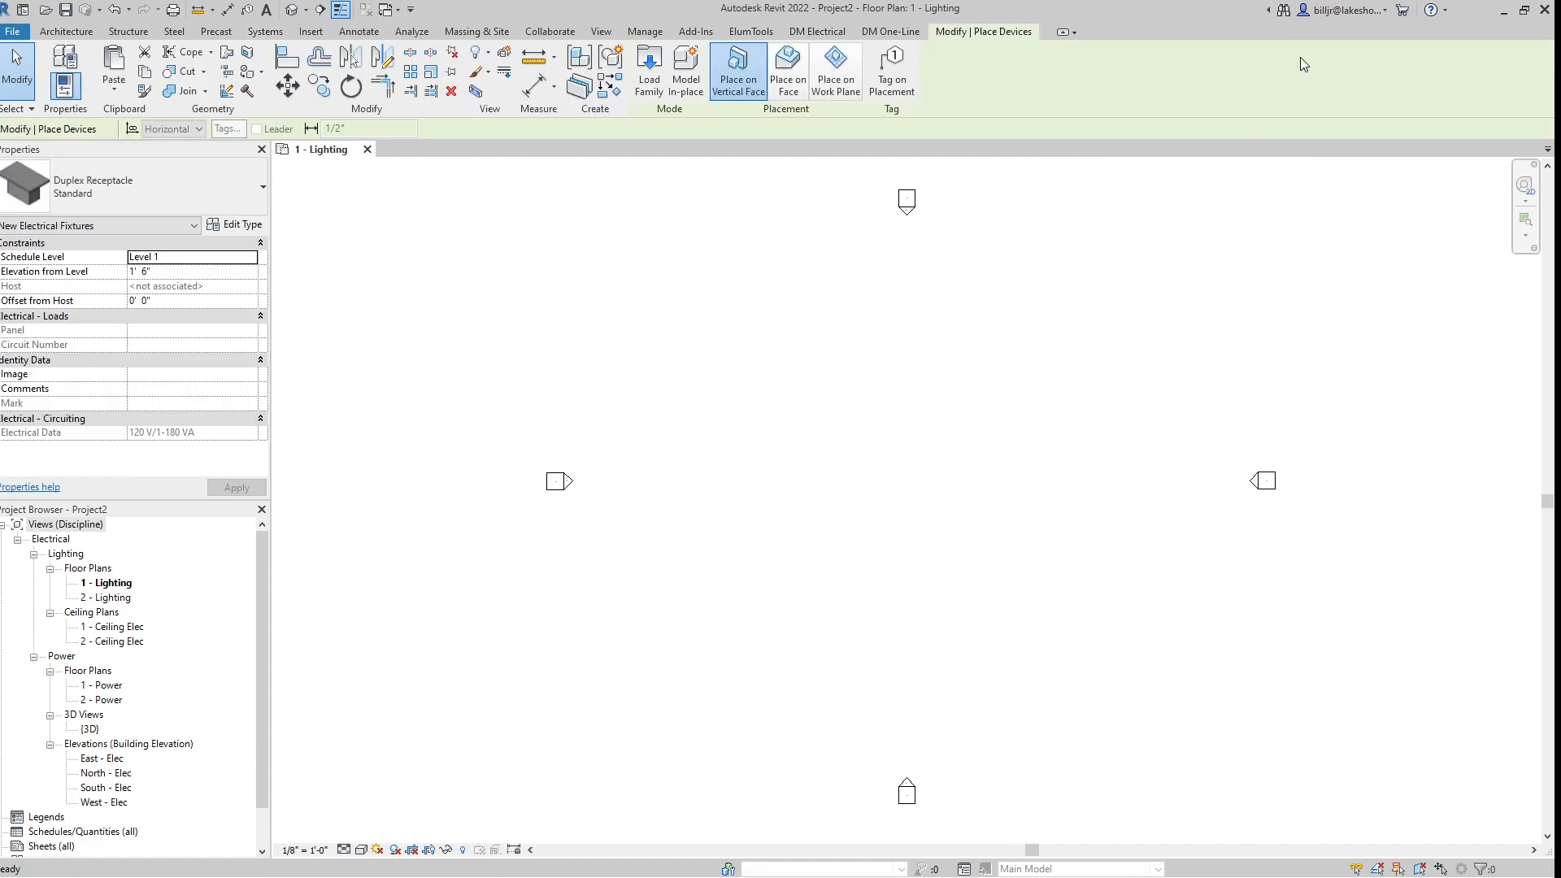
pyautogui.click(225, 191)
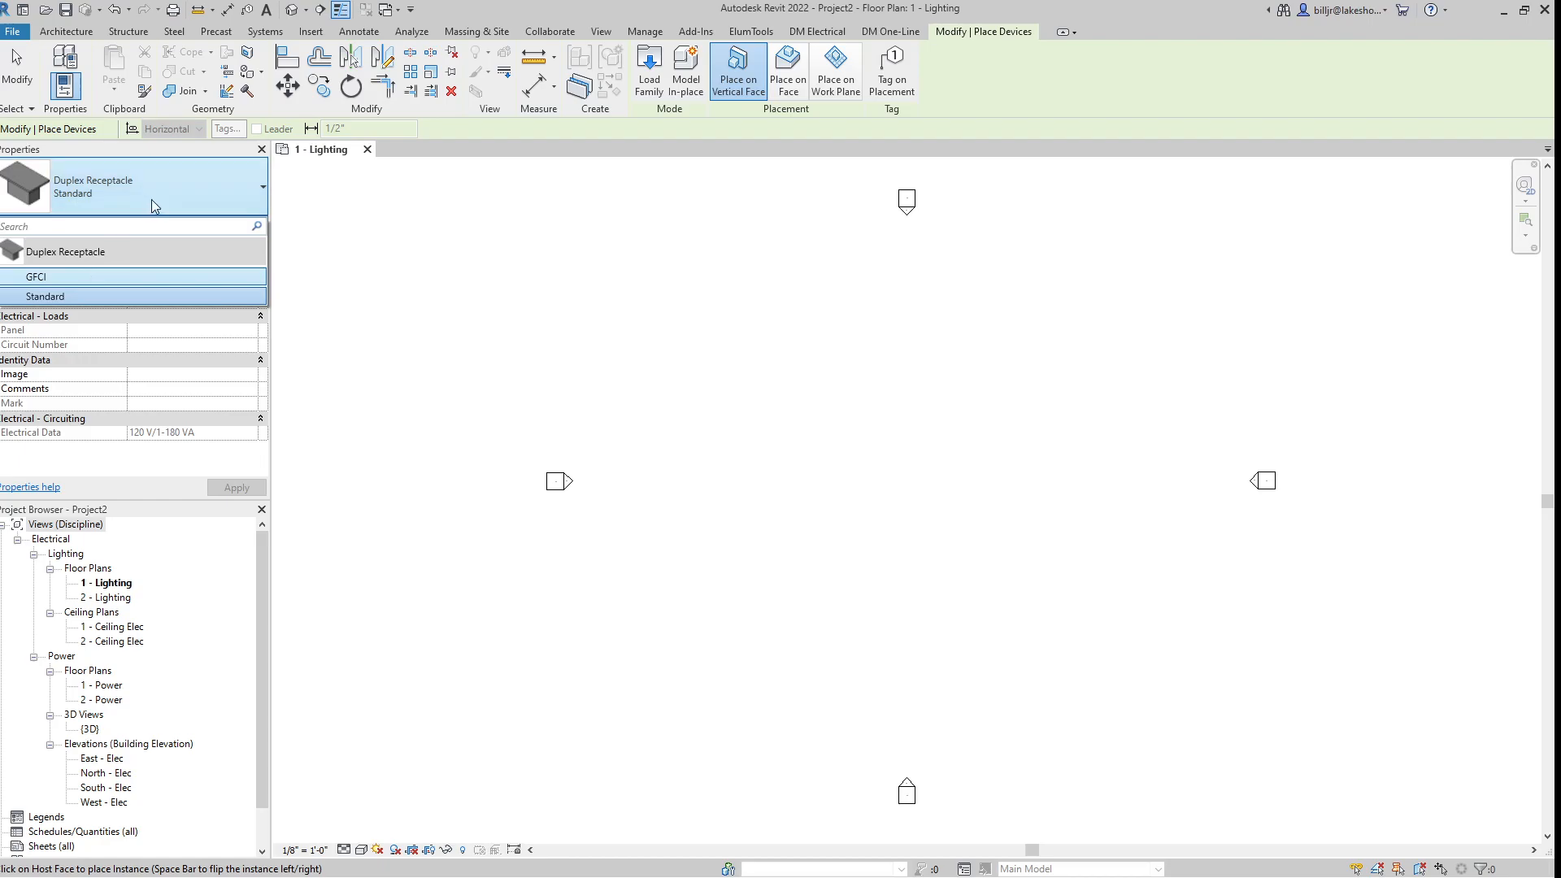
pyautogui.click(213, 188)
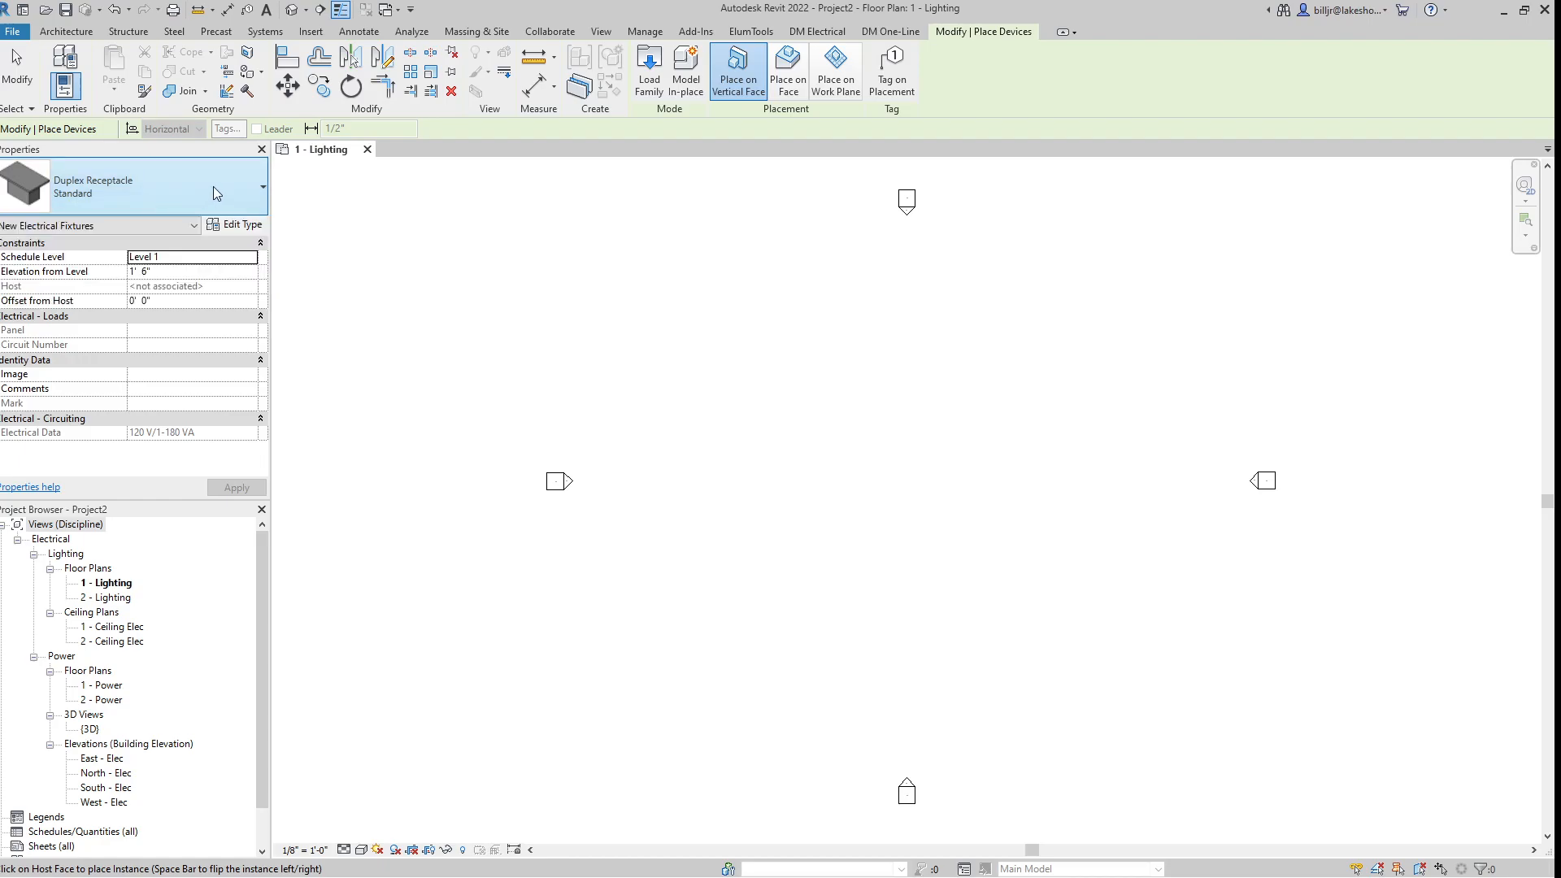
pyautogui.press('Escape')
pyautogui.press('Escape')
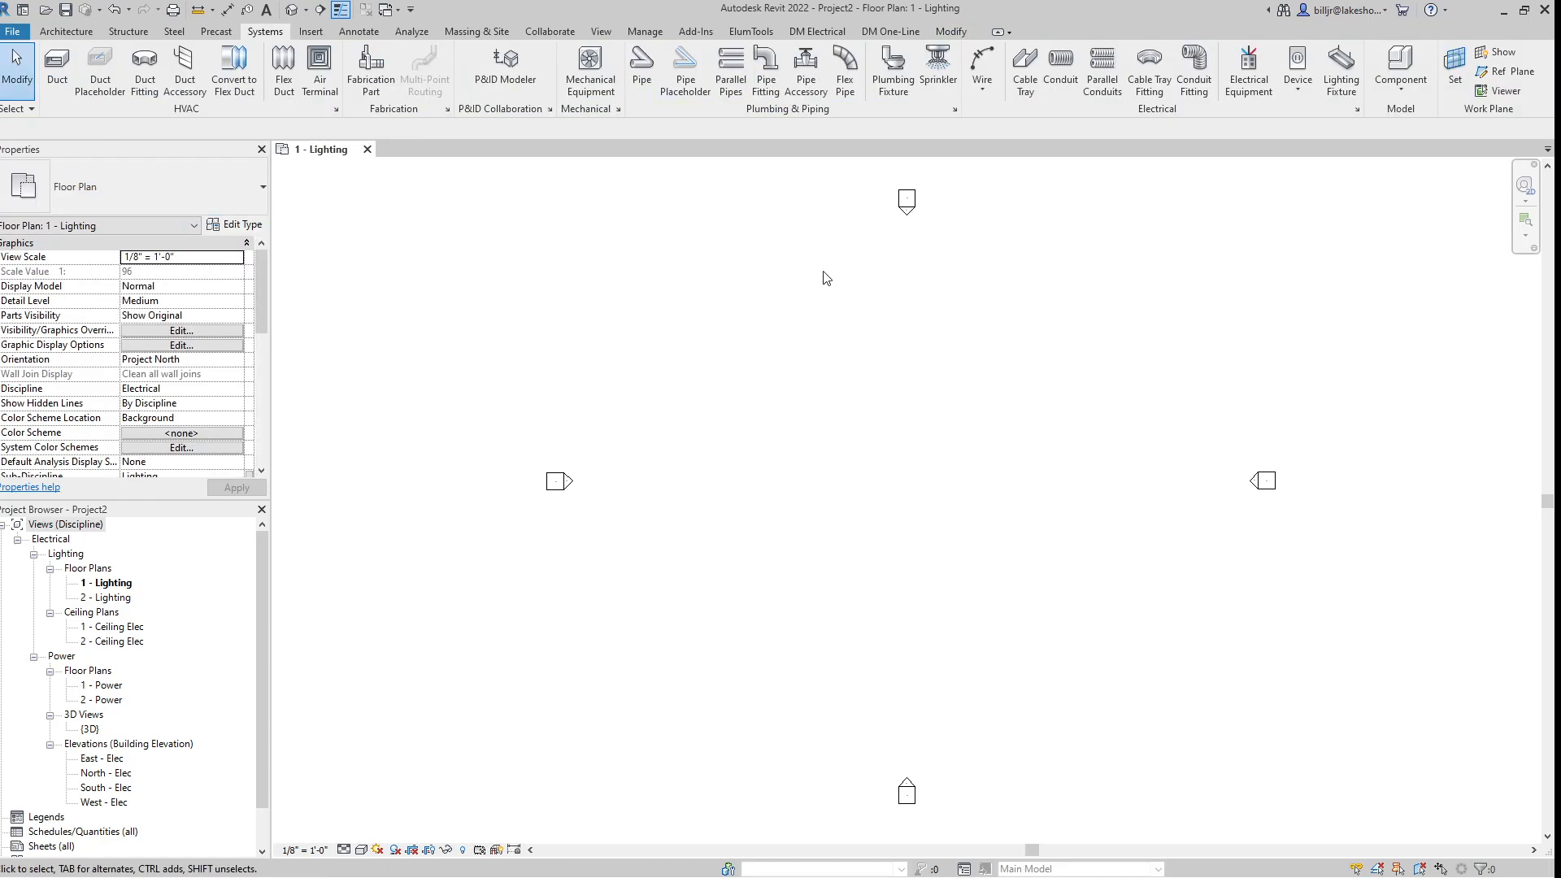
pyautogui.click(1298, 90)
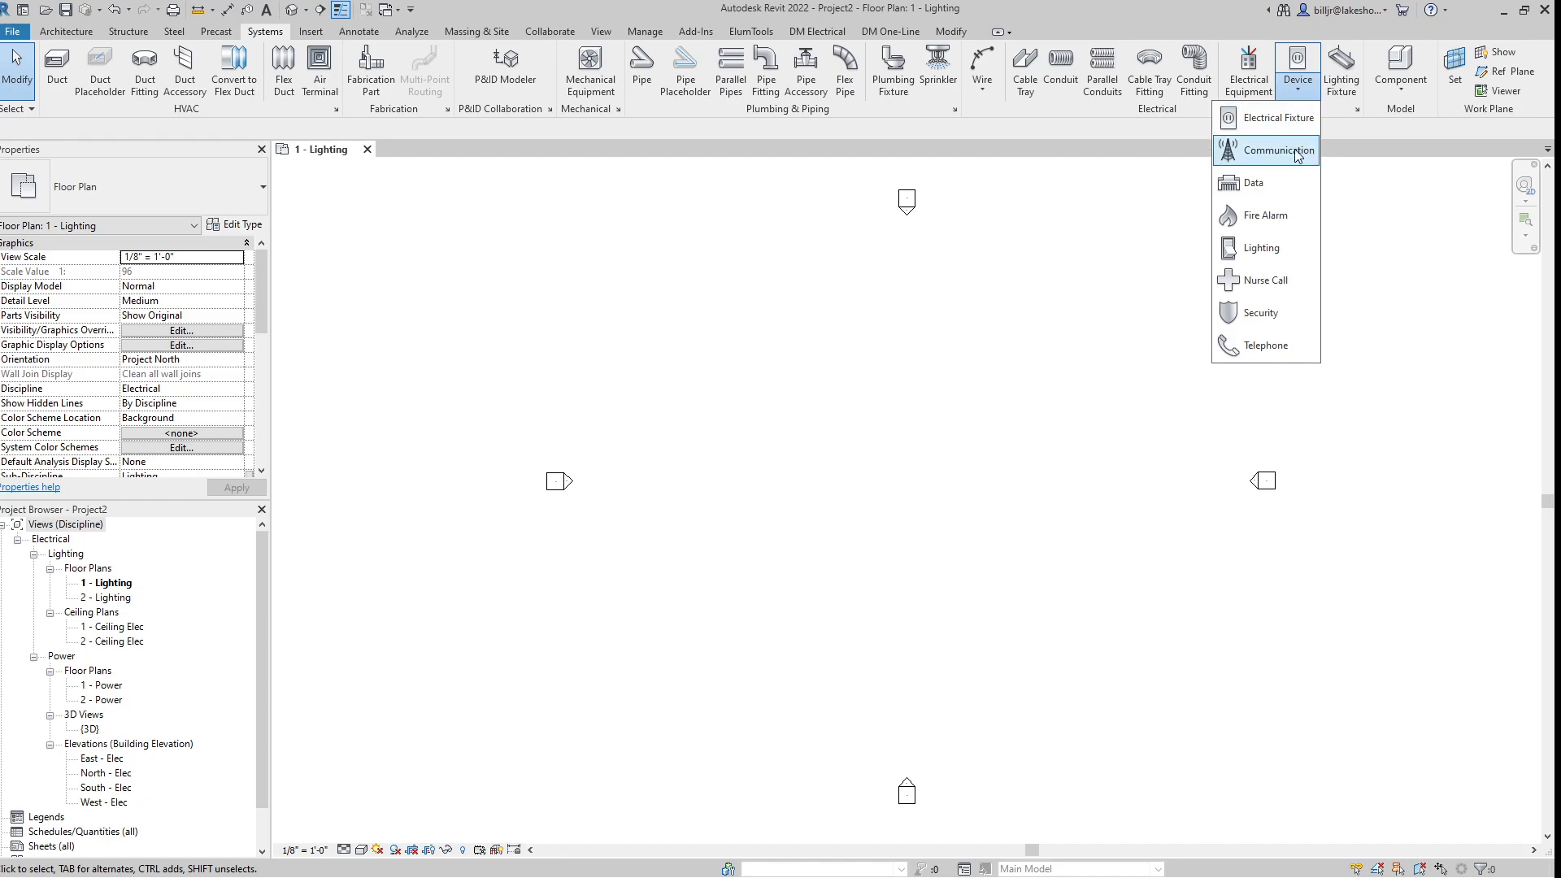
pyautogui.click(1362, 208)
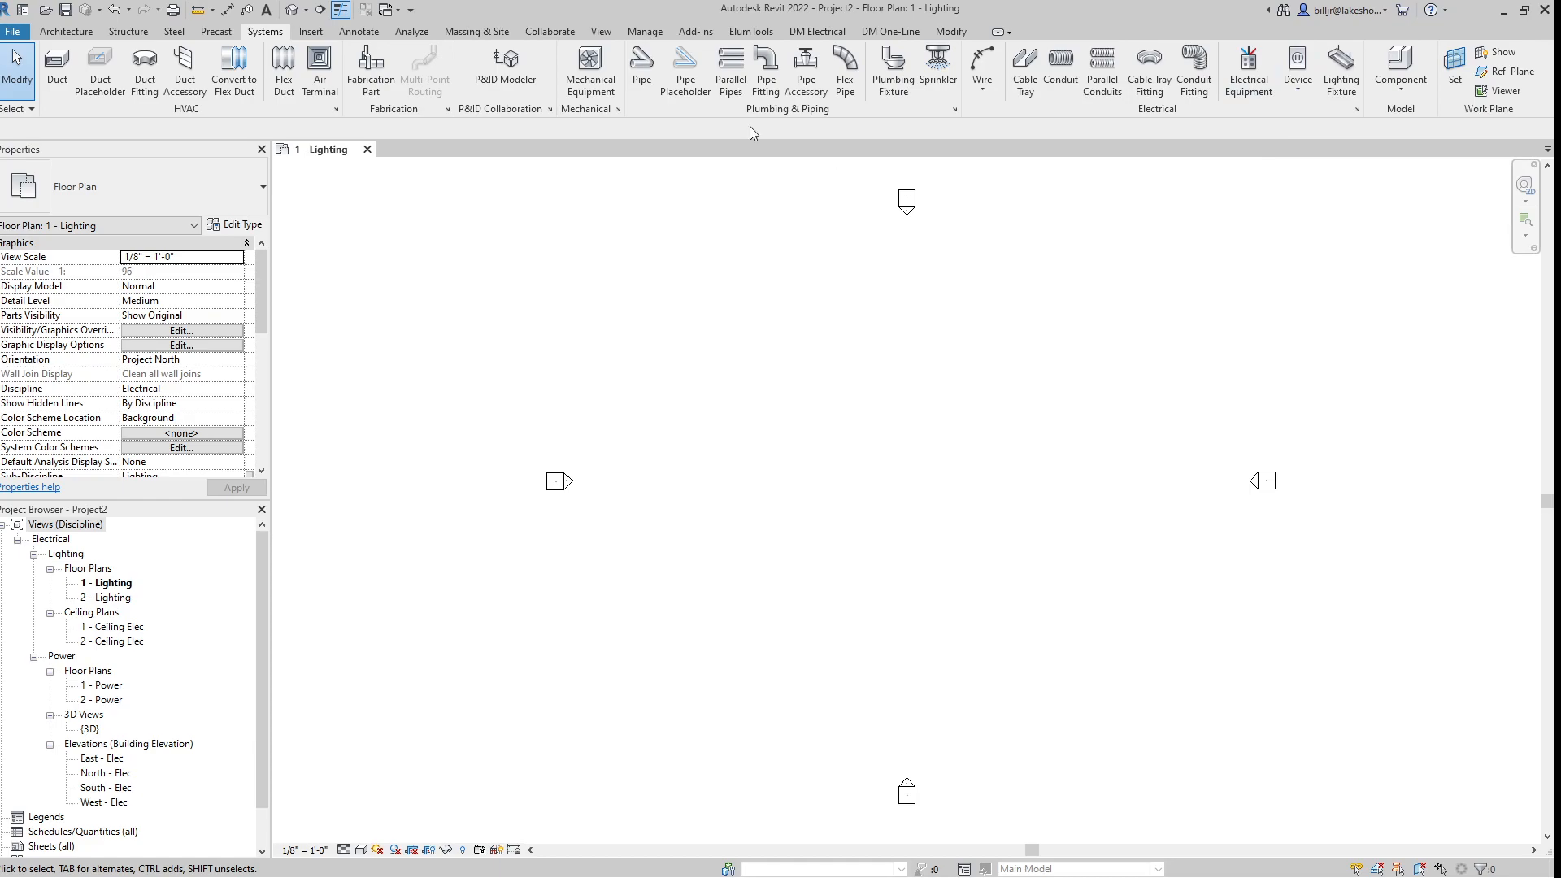
# - Browse the Electrical category of the Autodesk family library, examining its available families from detectors through fire alarm devices
pyautogui.click(312, 31)
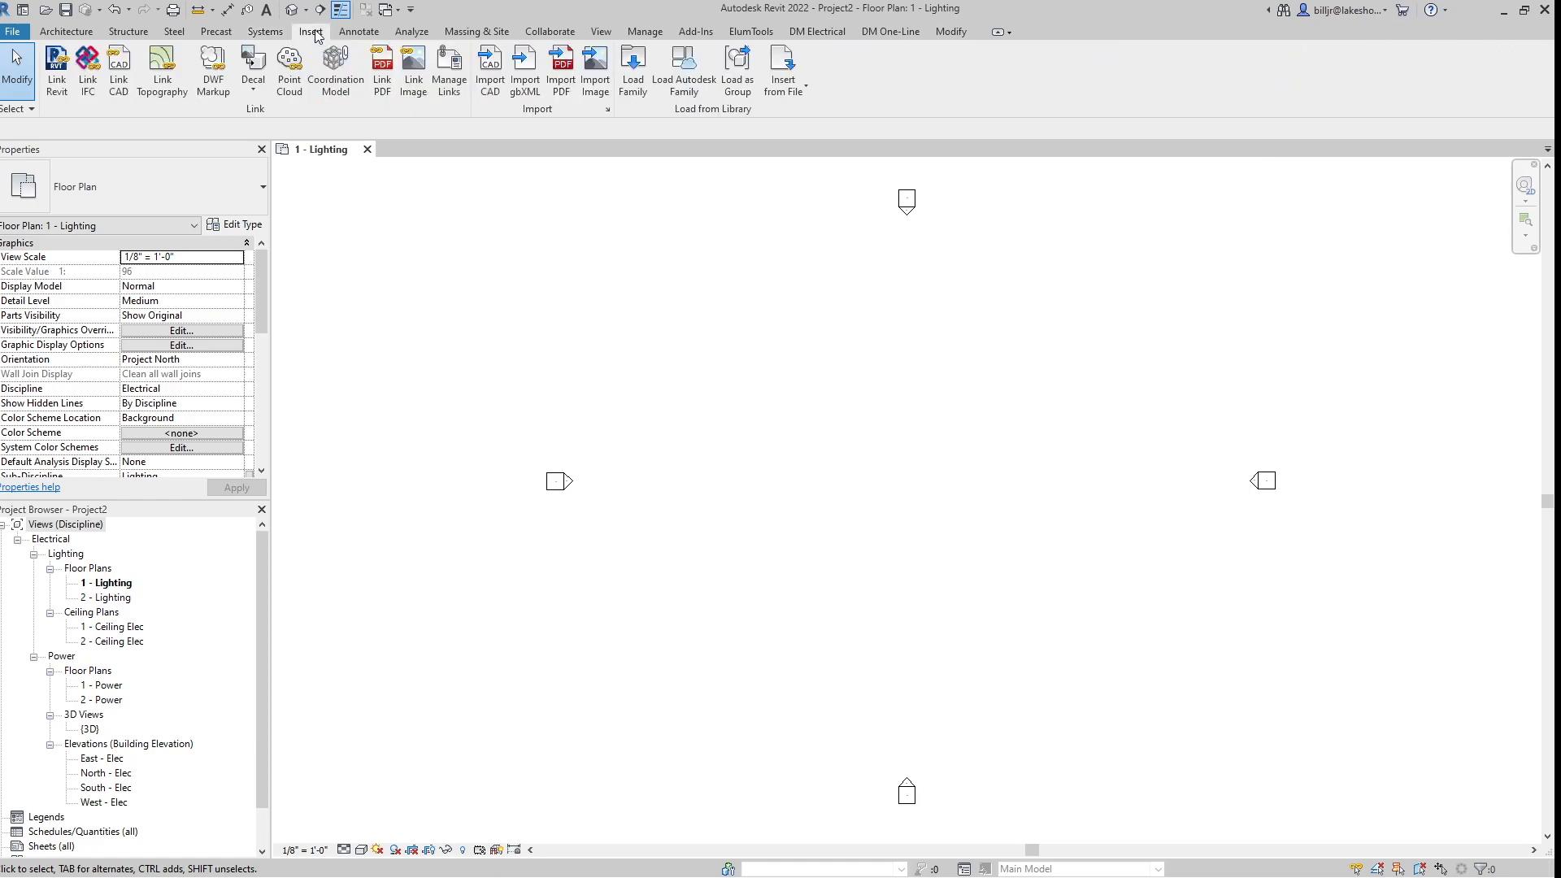
pyautogui.click(690, 88)
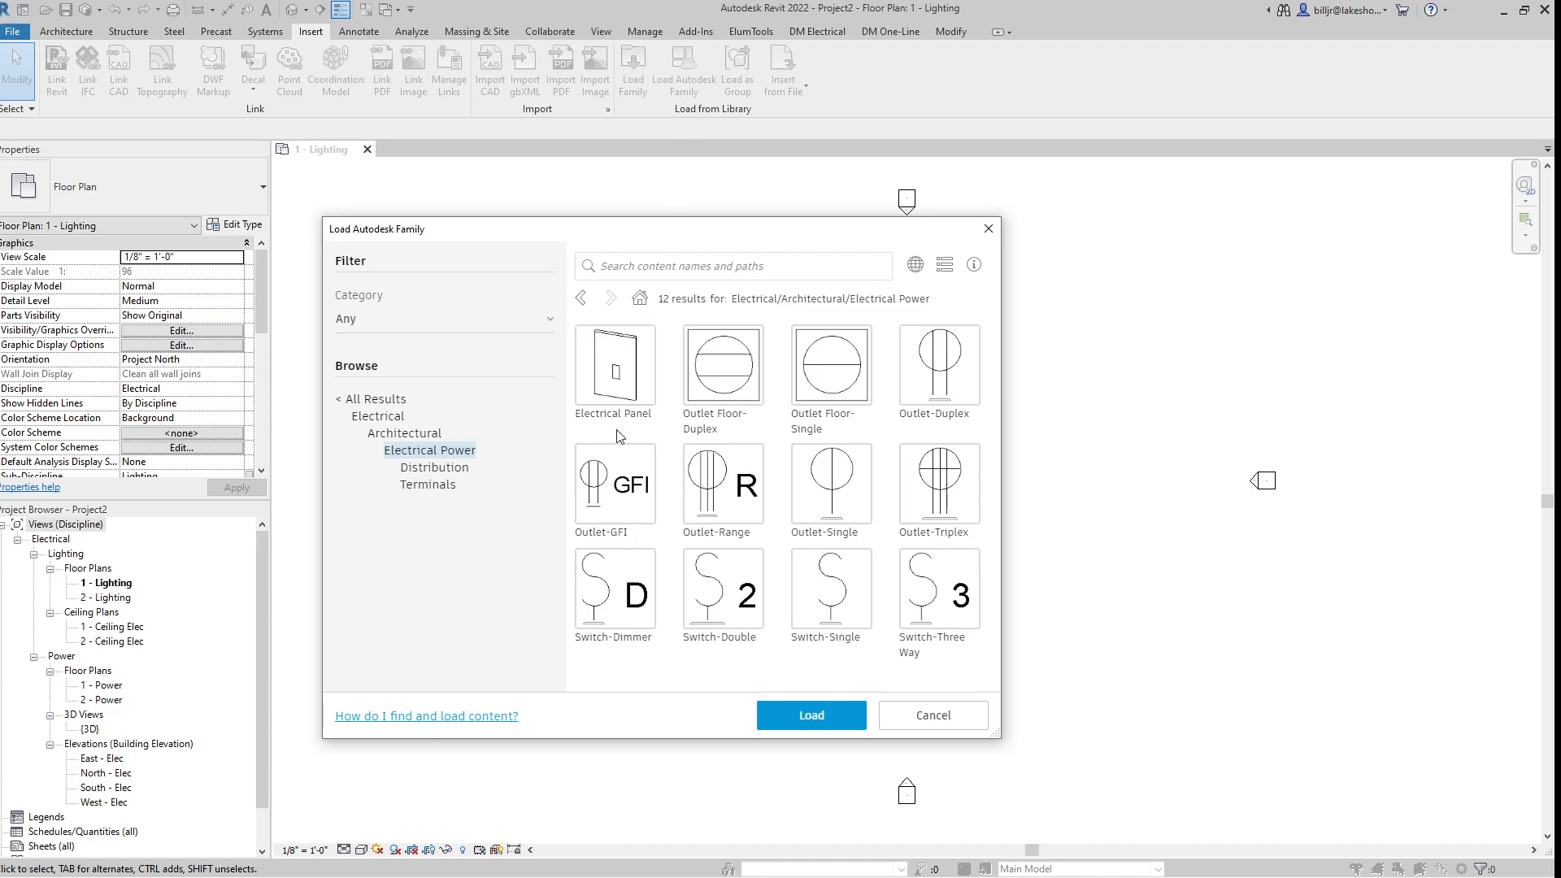
pyautogui.click(381, 416)
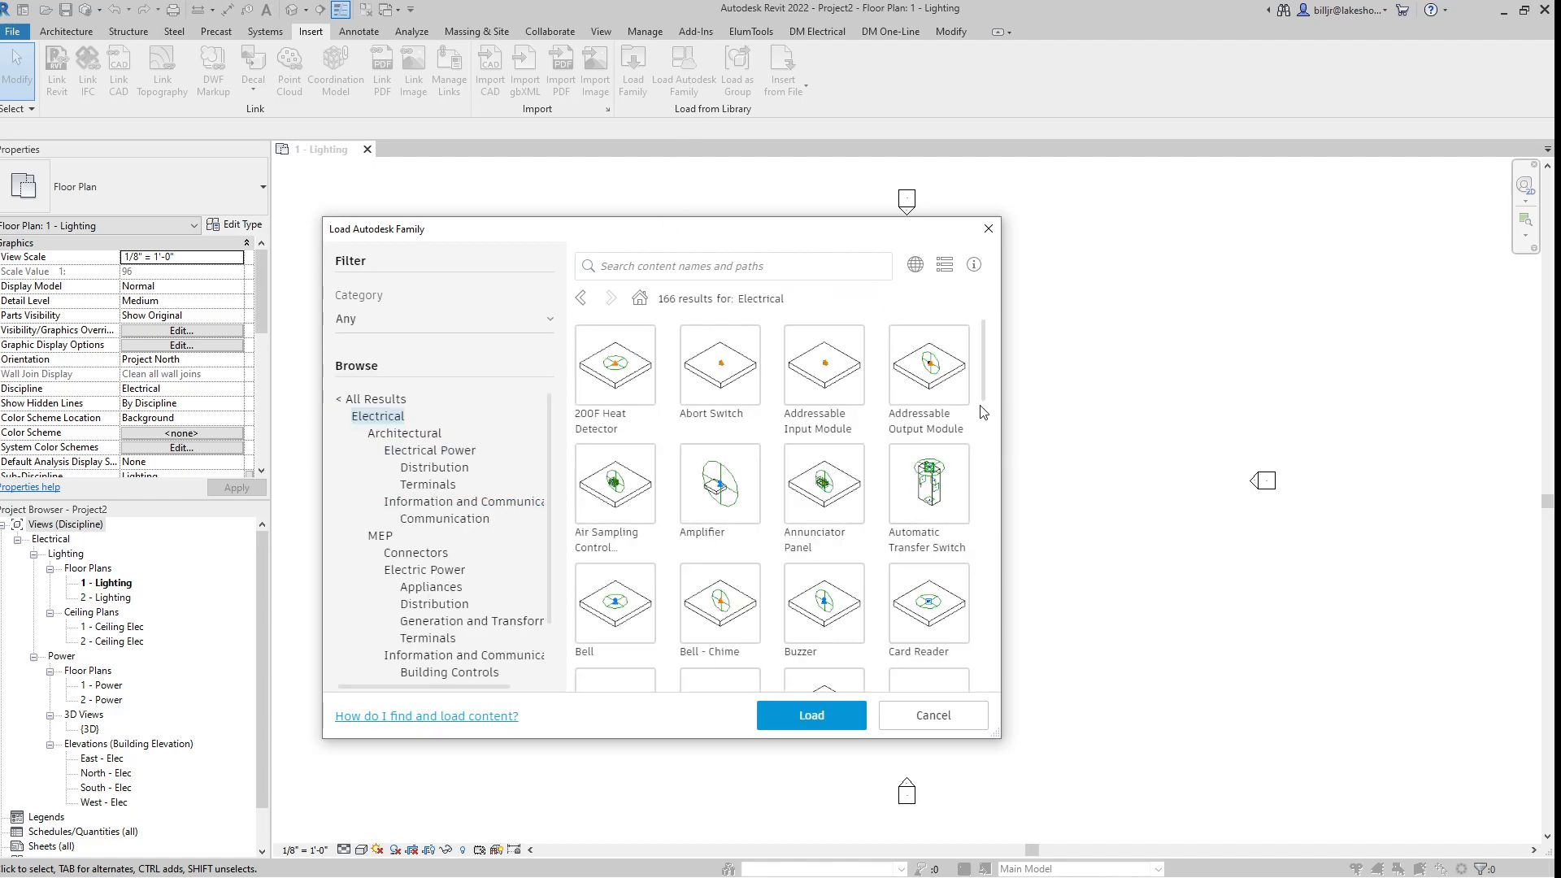
pyautogui.moveTo(983, 365); pyautogui.dragTo(983, 402)
pyautogui.scroll(-4, 983, 402)
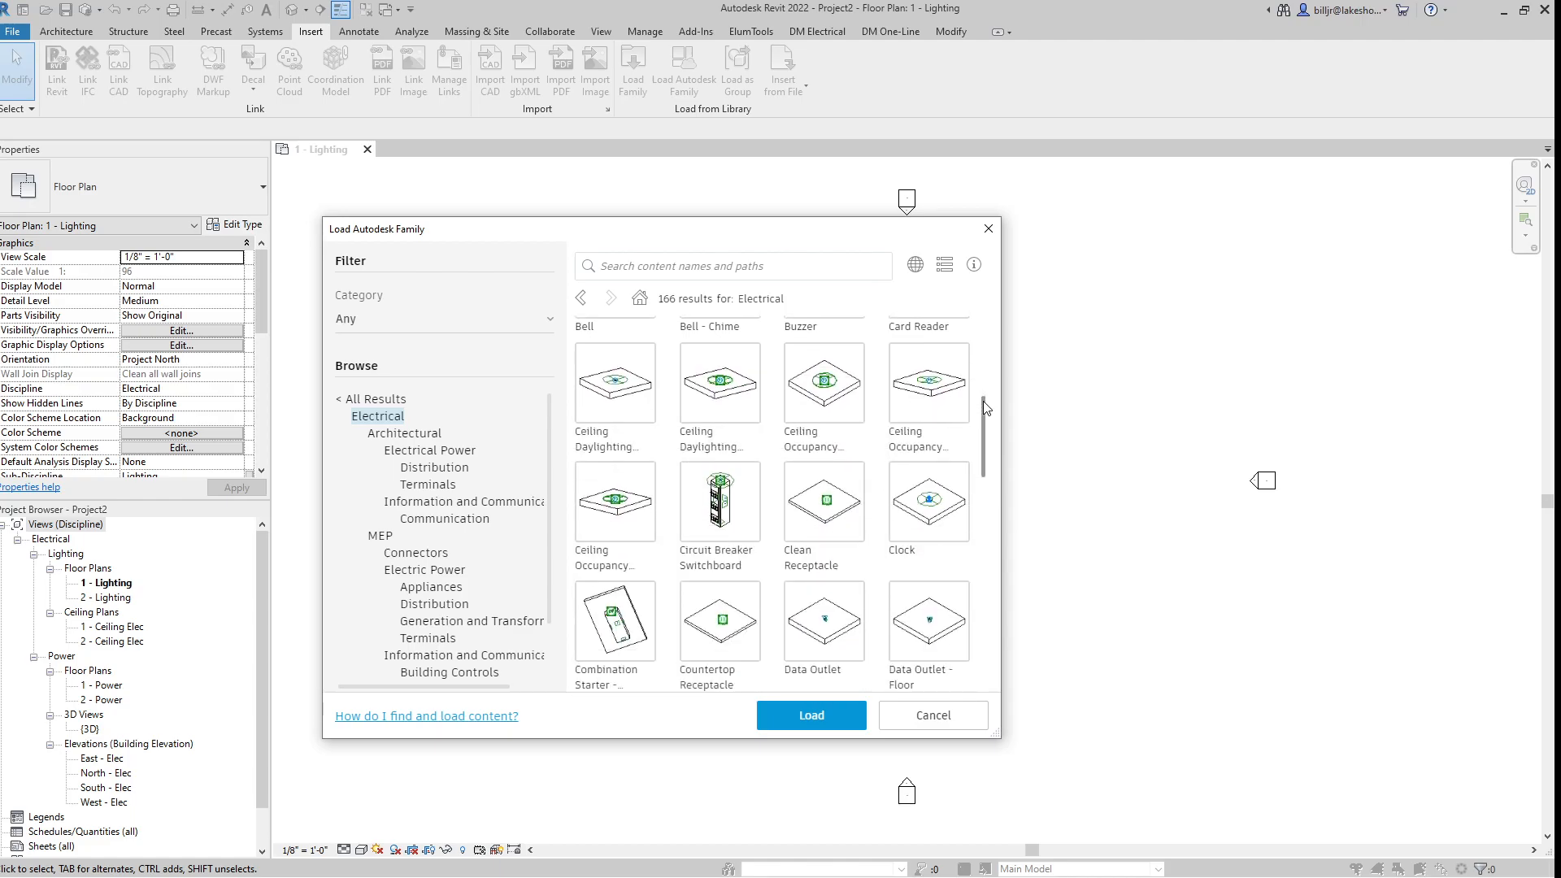
pyautogui.scroll(-2, 986, 407)
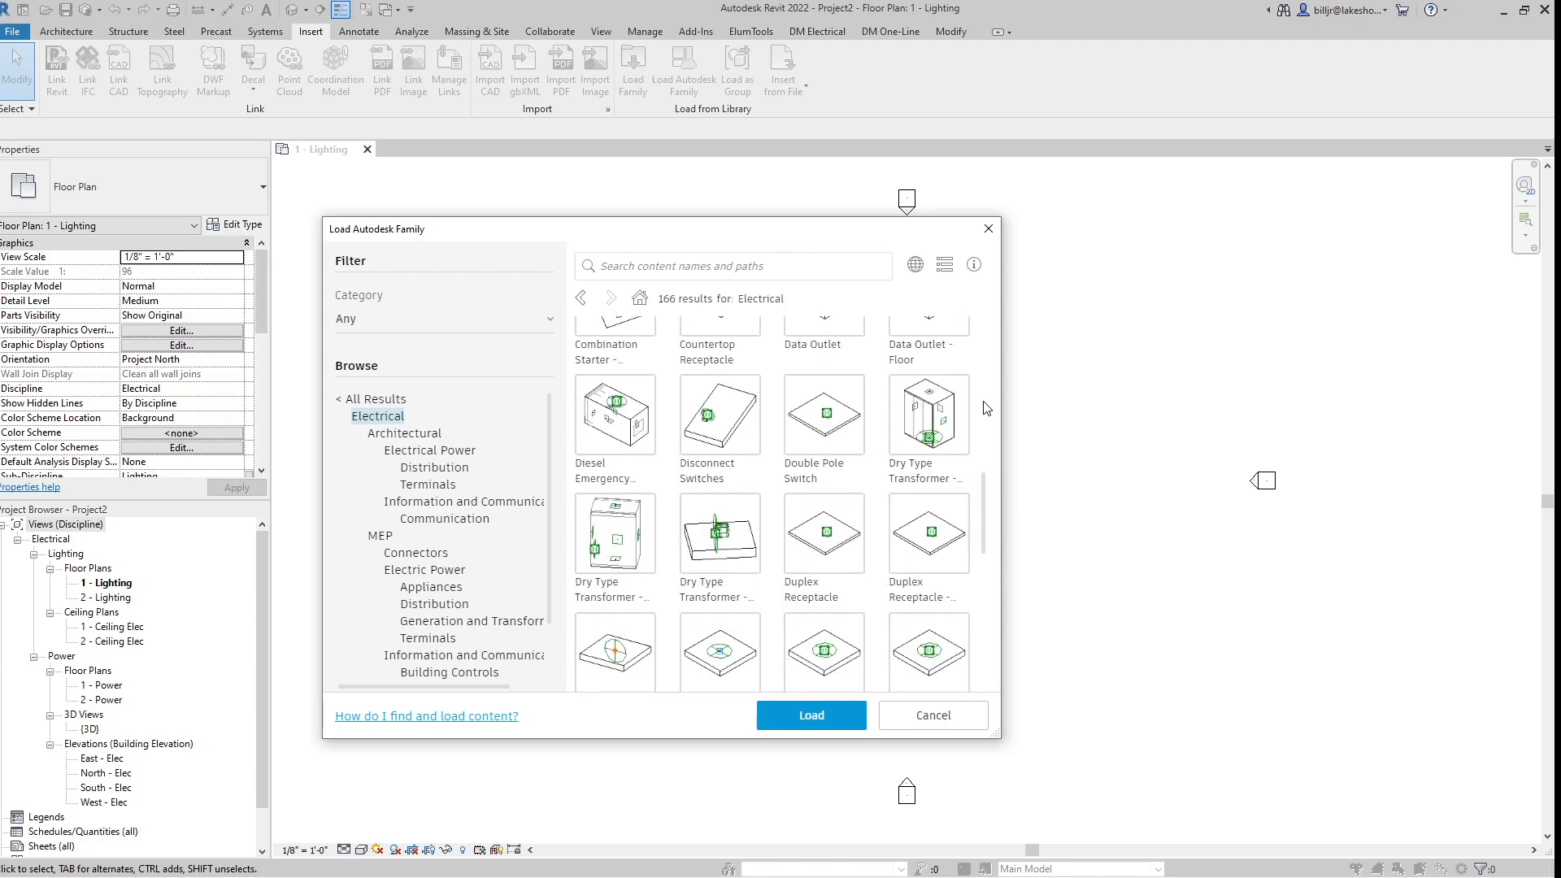
pyautogui.scroll(-2, 986, 408)
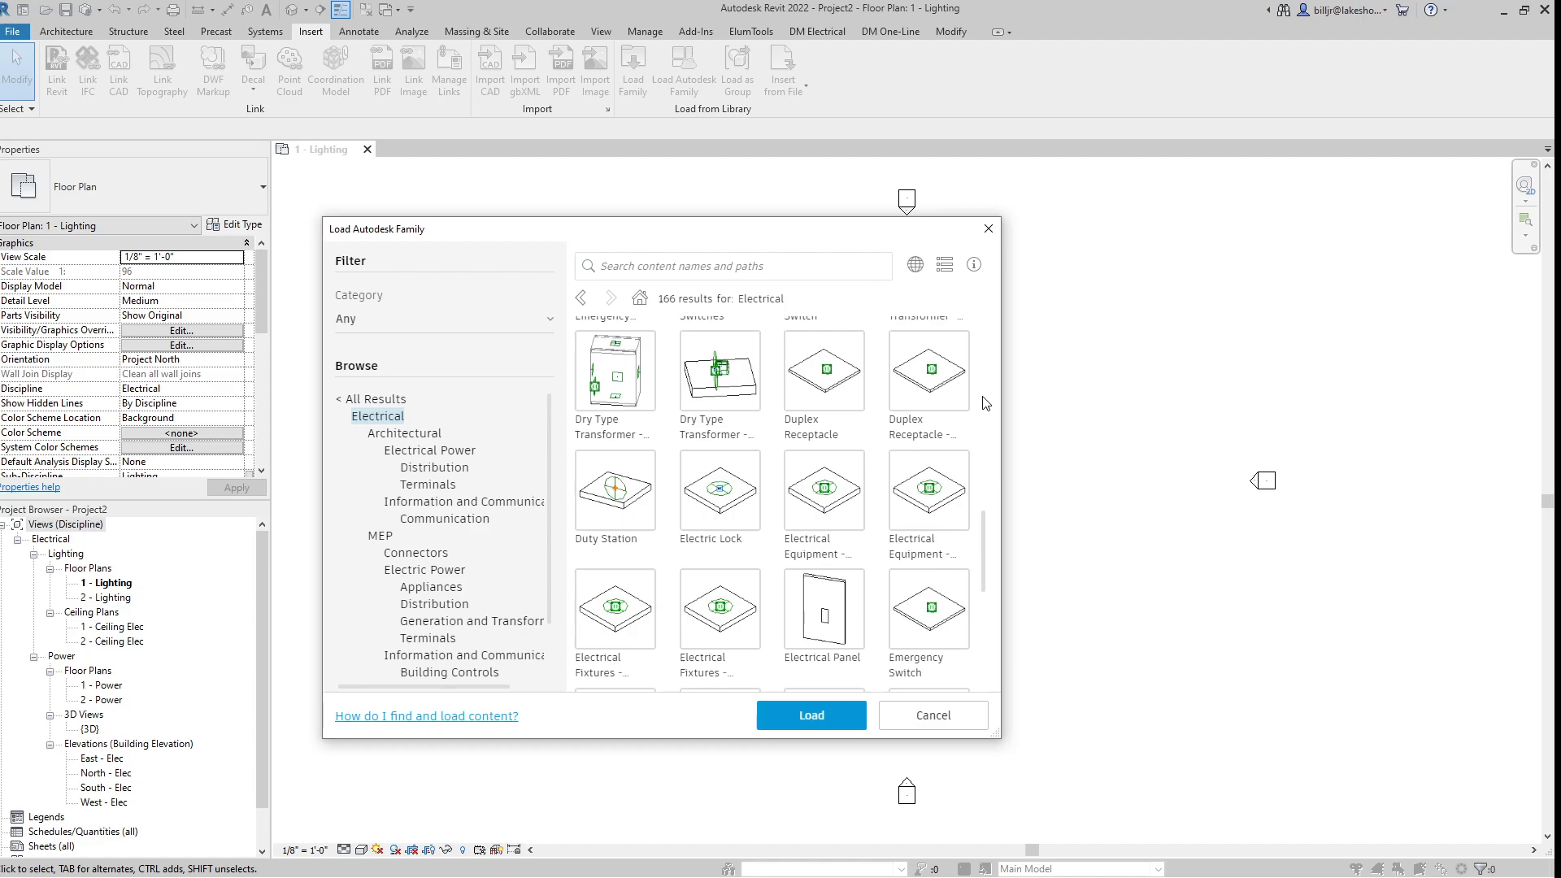
pyautogui.scroll(-1, 986, 404)
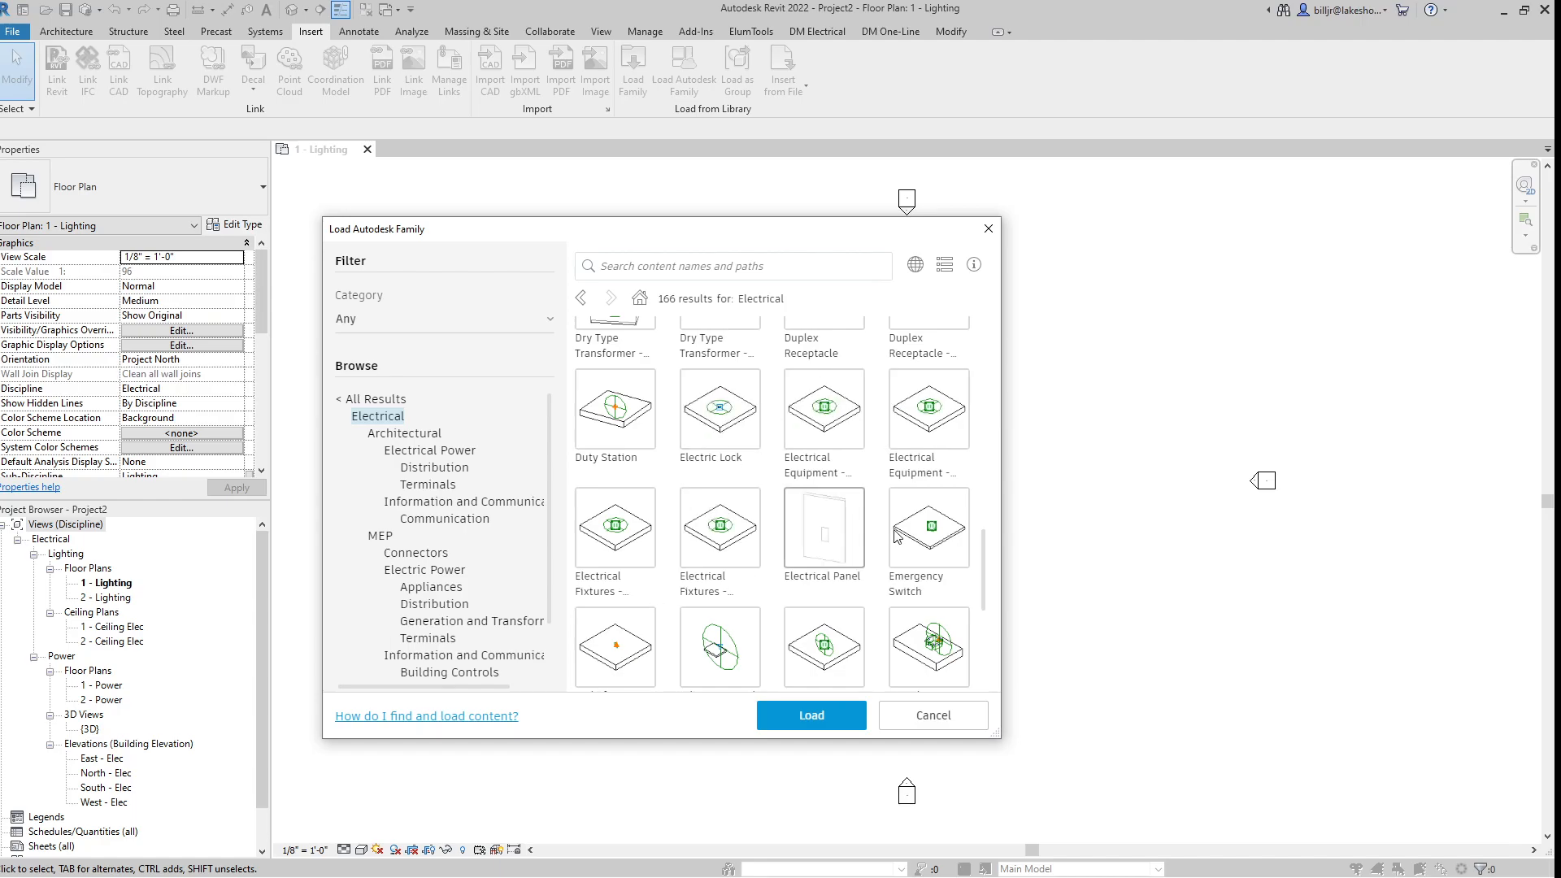
pyautogui.scroll(-3, 981, 483)
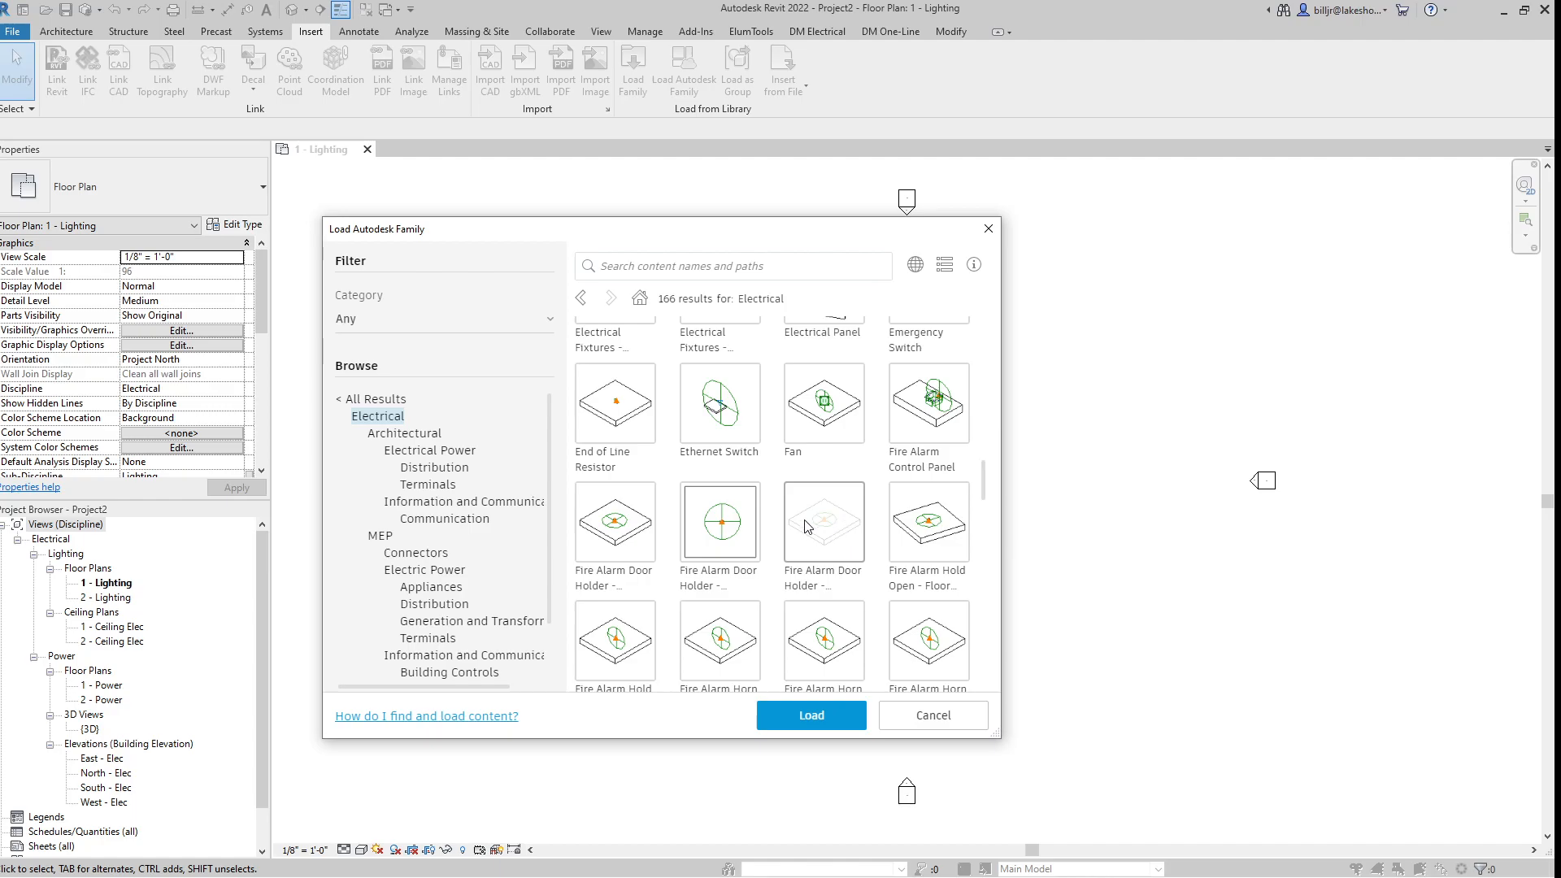
# - Load the Electrical Equipment - Balanced Power Connector family from the Electrical/MEP category of the Autodesk library
pyautogui.click(389, 539)
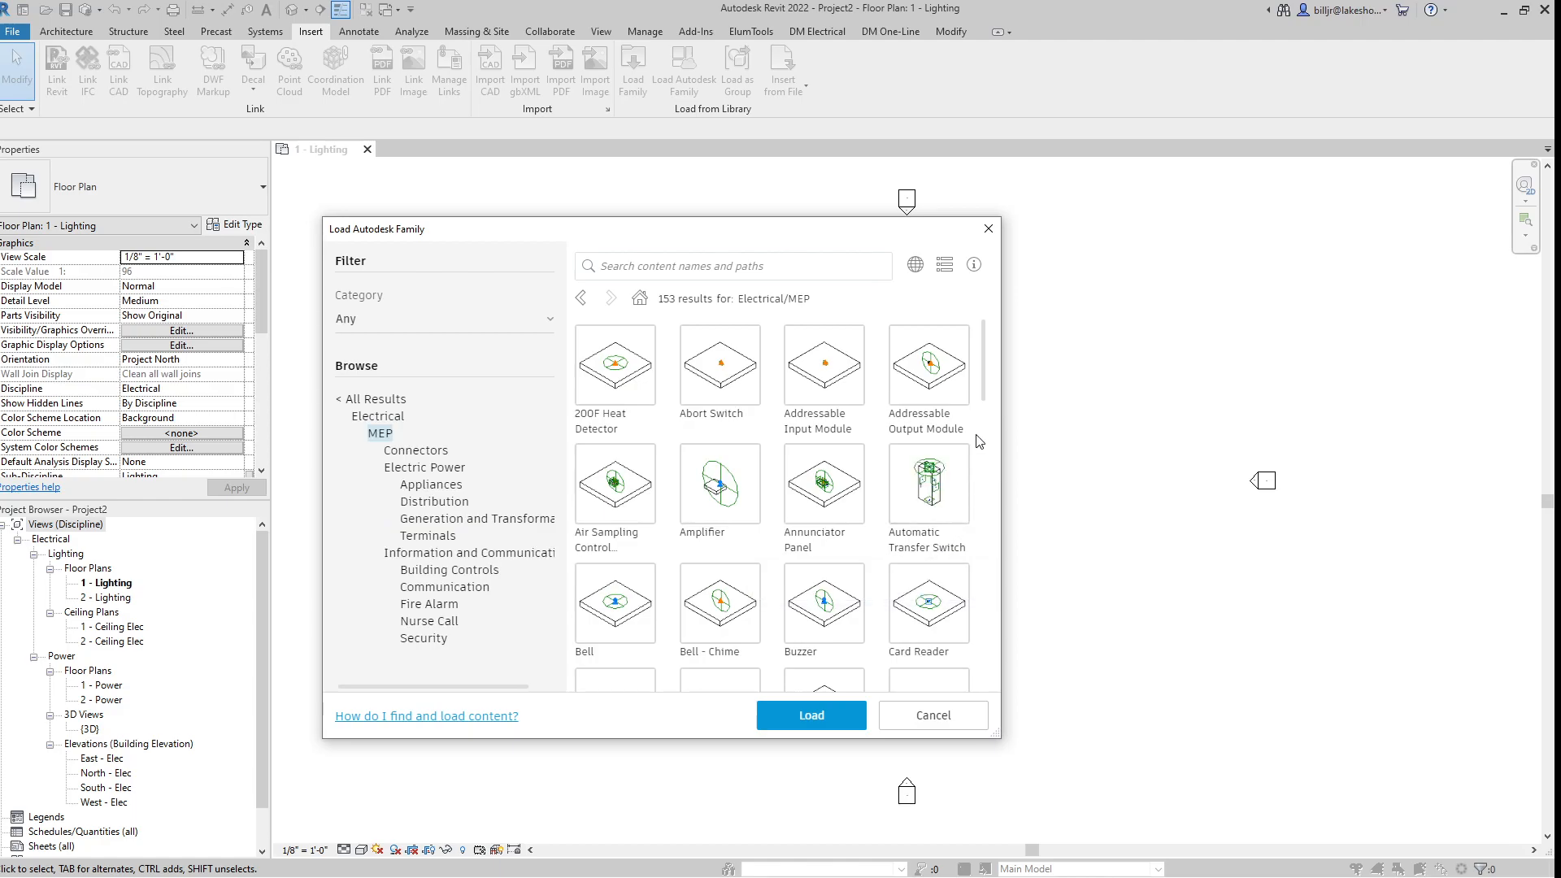
pyautogui.scroll(-2, 985, 411)
pyautogui.scroll(-6, 985, 412)
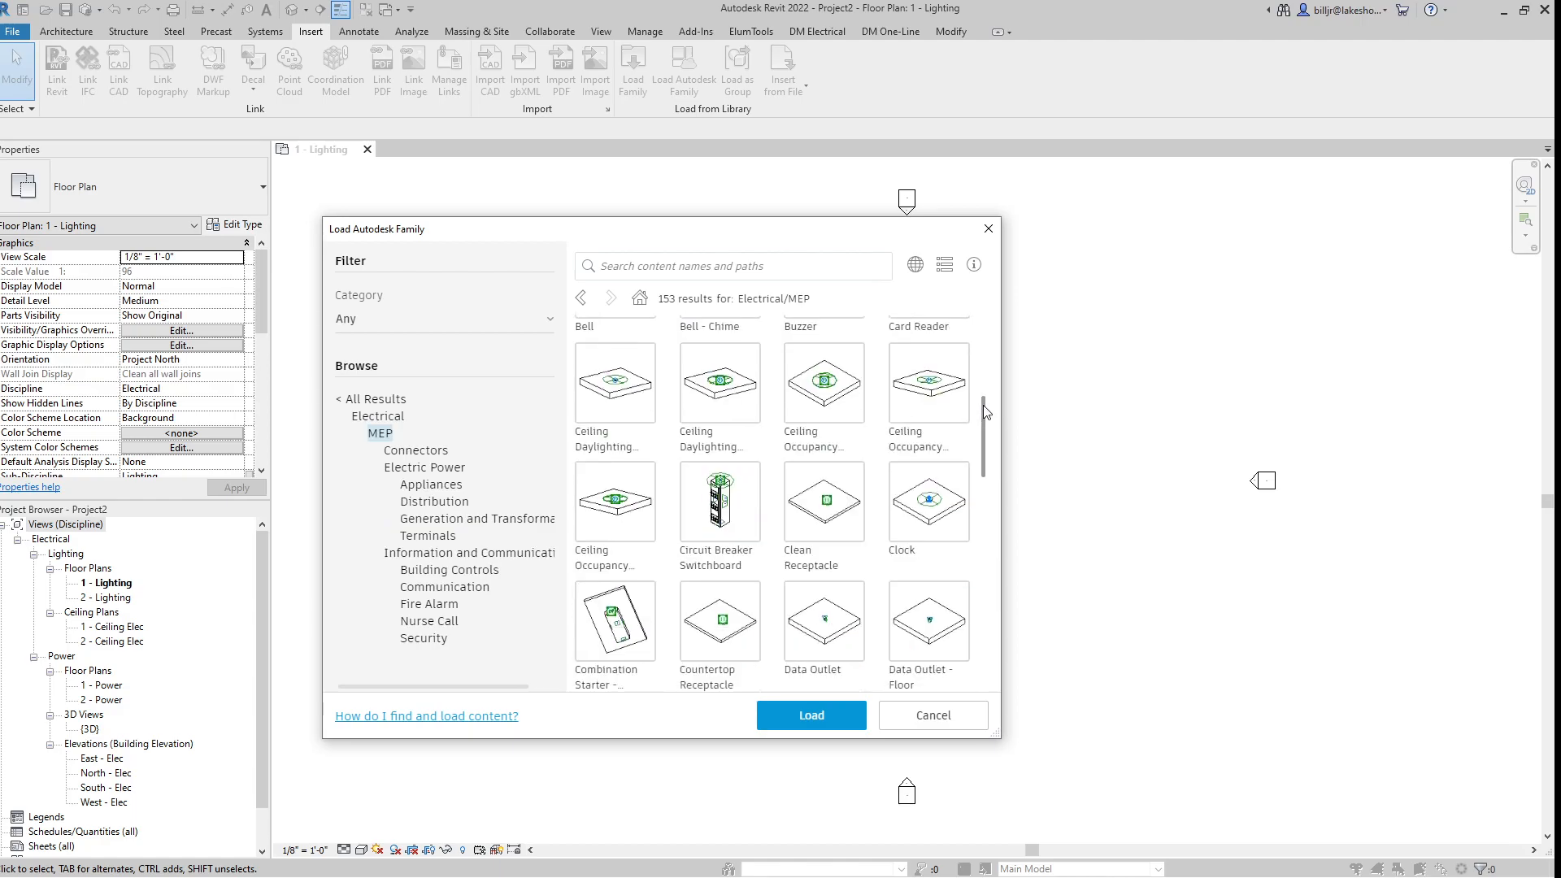
pyautogui.scroll(-2, 985, 422)
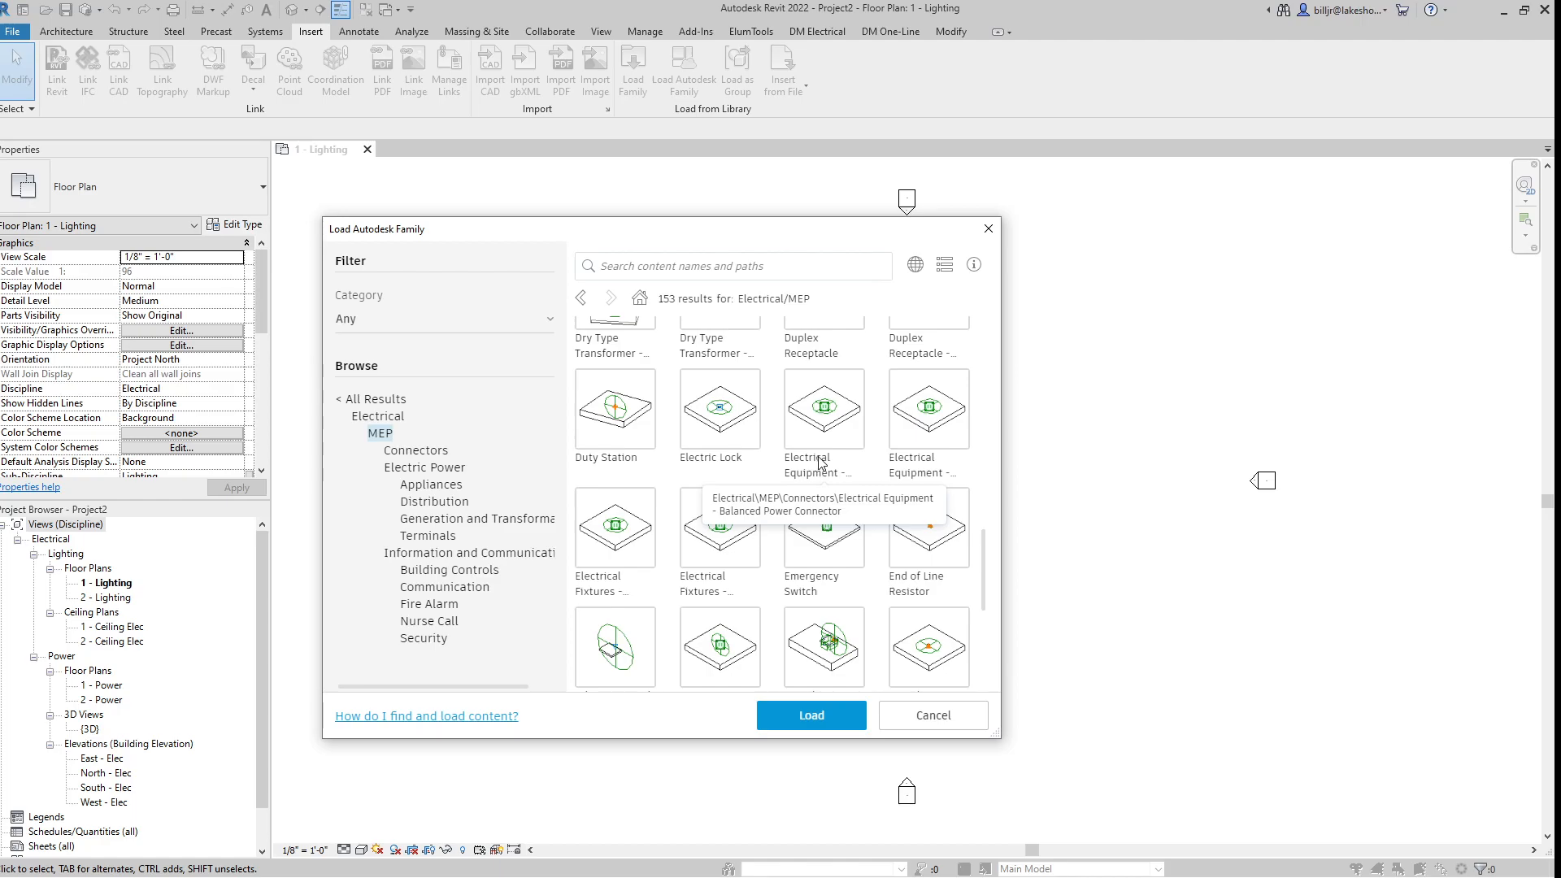
pyautogui.click(836, 423)
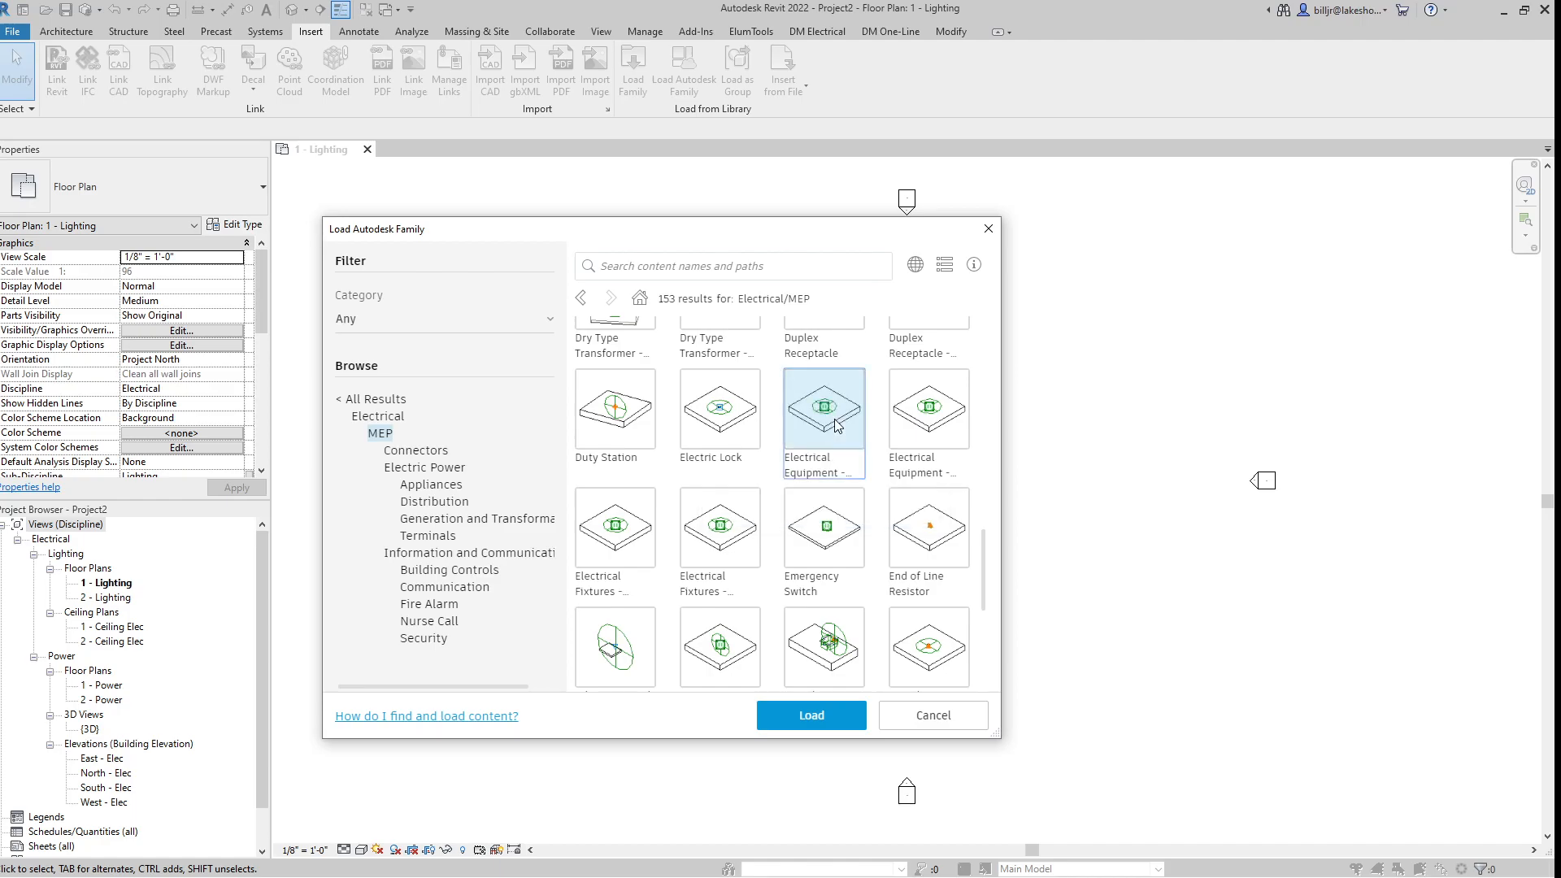
pyautogui.click(825, 719)
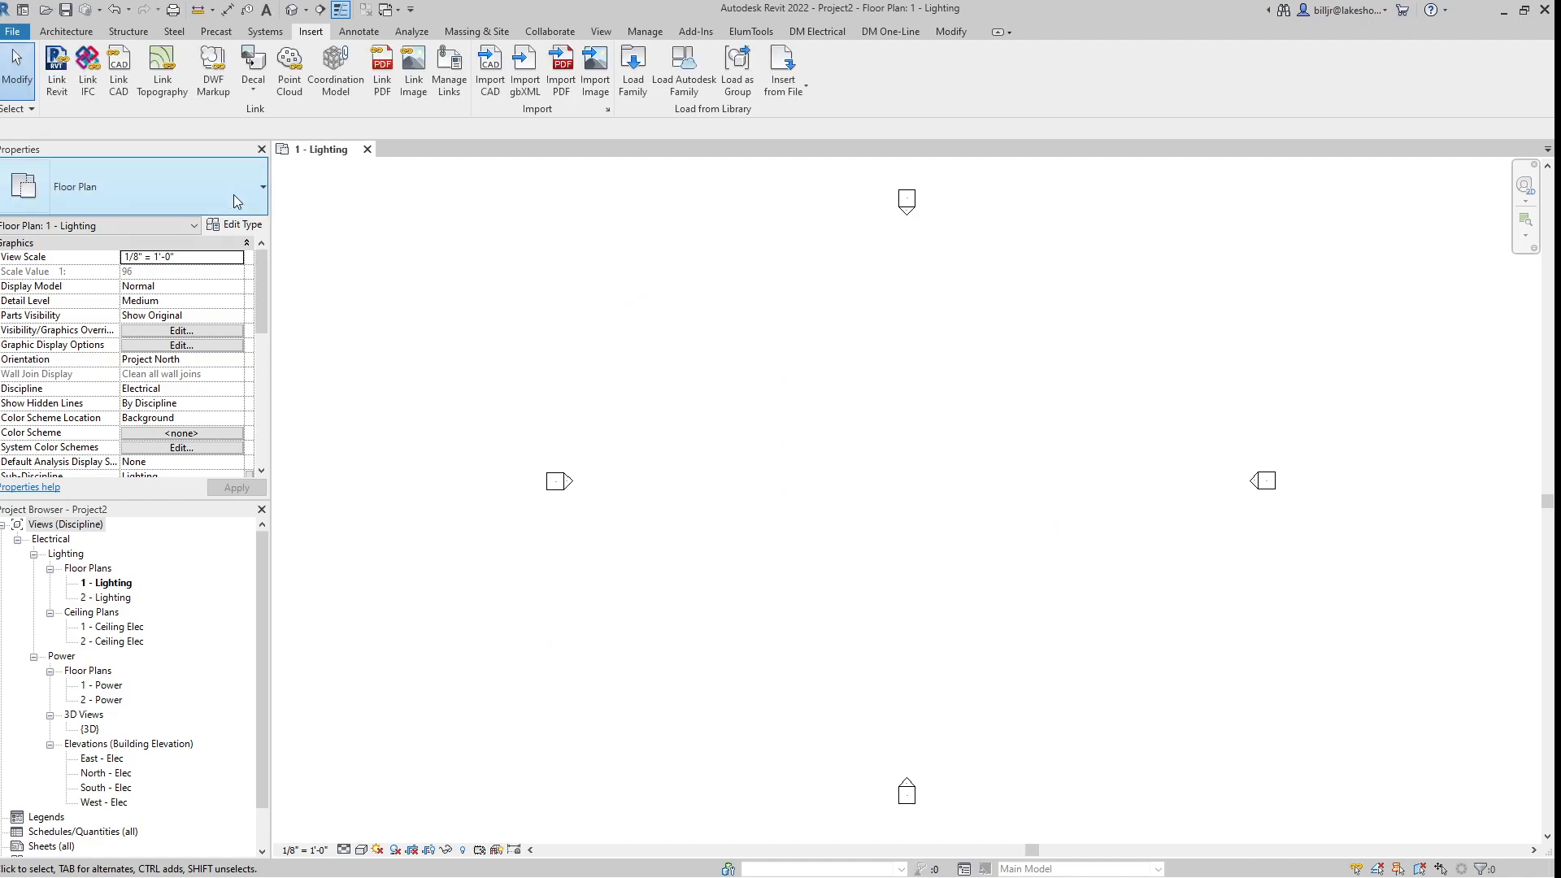
# - Check which family types are offered for device placement and cancel the command without placing anything
pyautogui.click(266, 32)
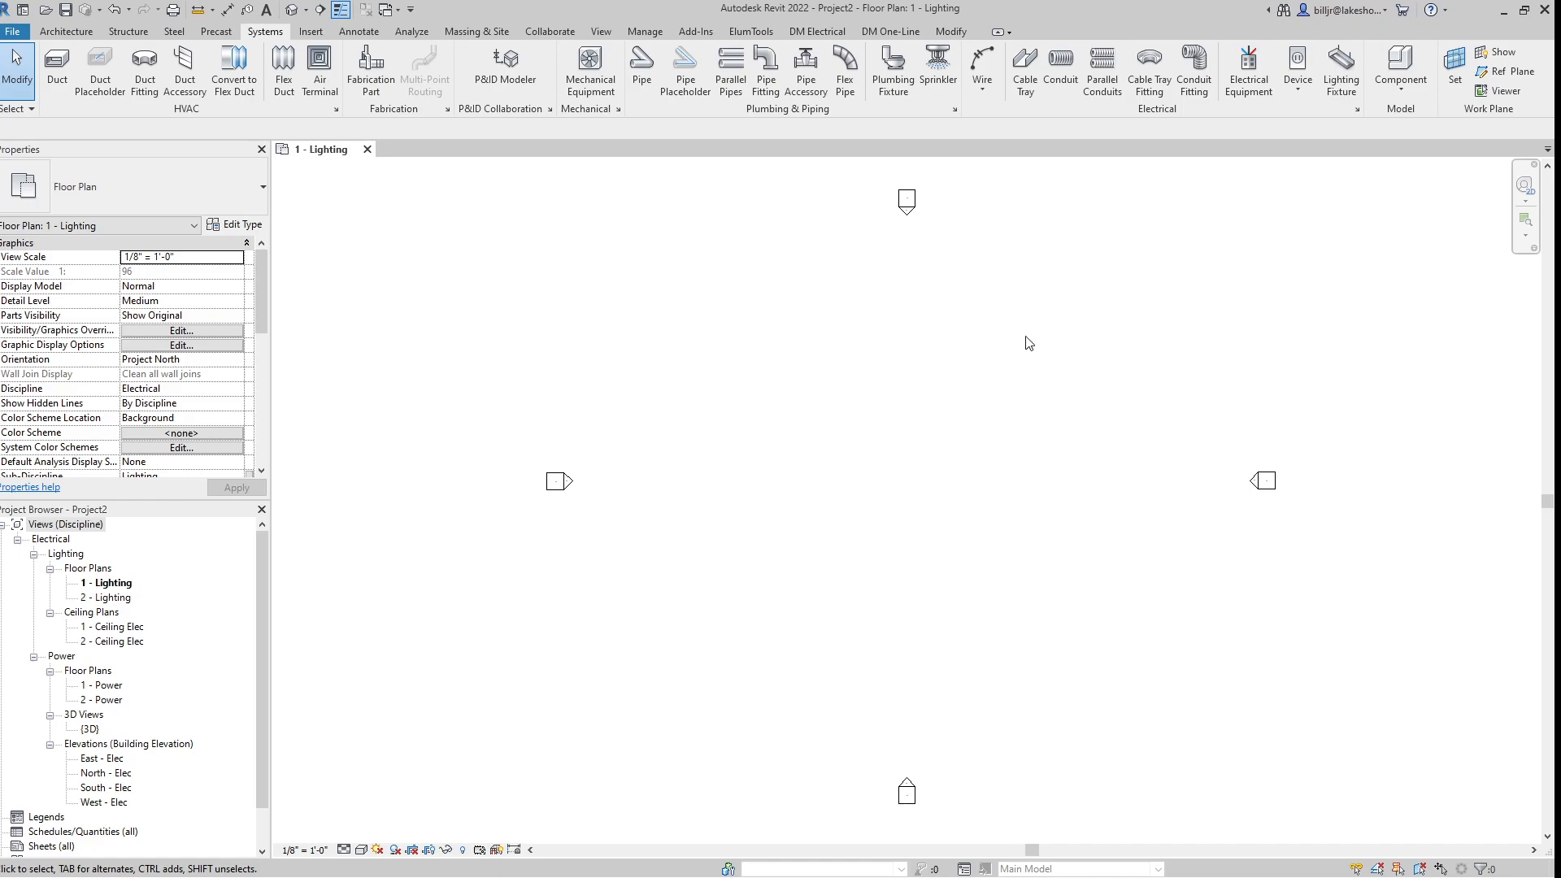
pyautogui.click(1297, 65)
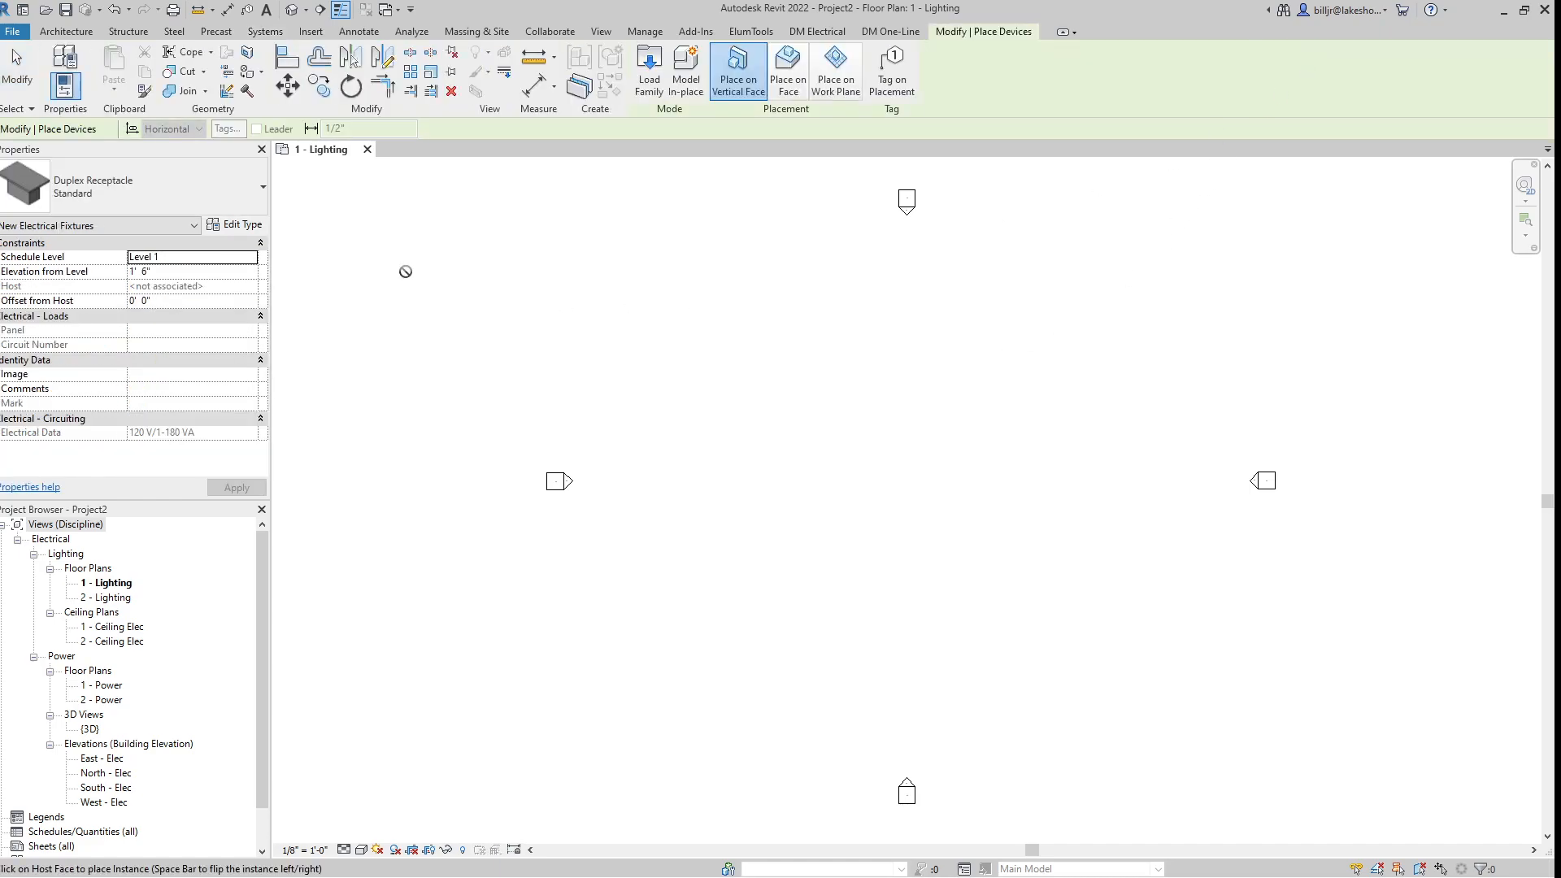
pyautogui.click(202, 202)
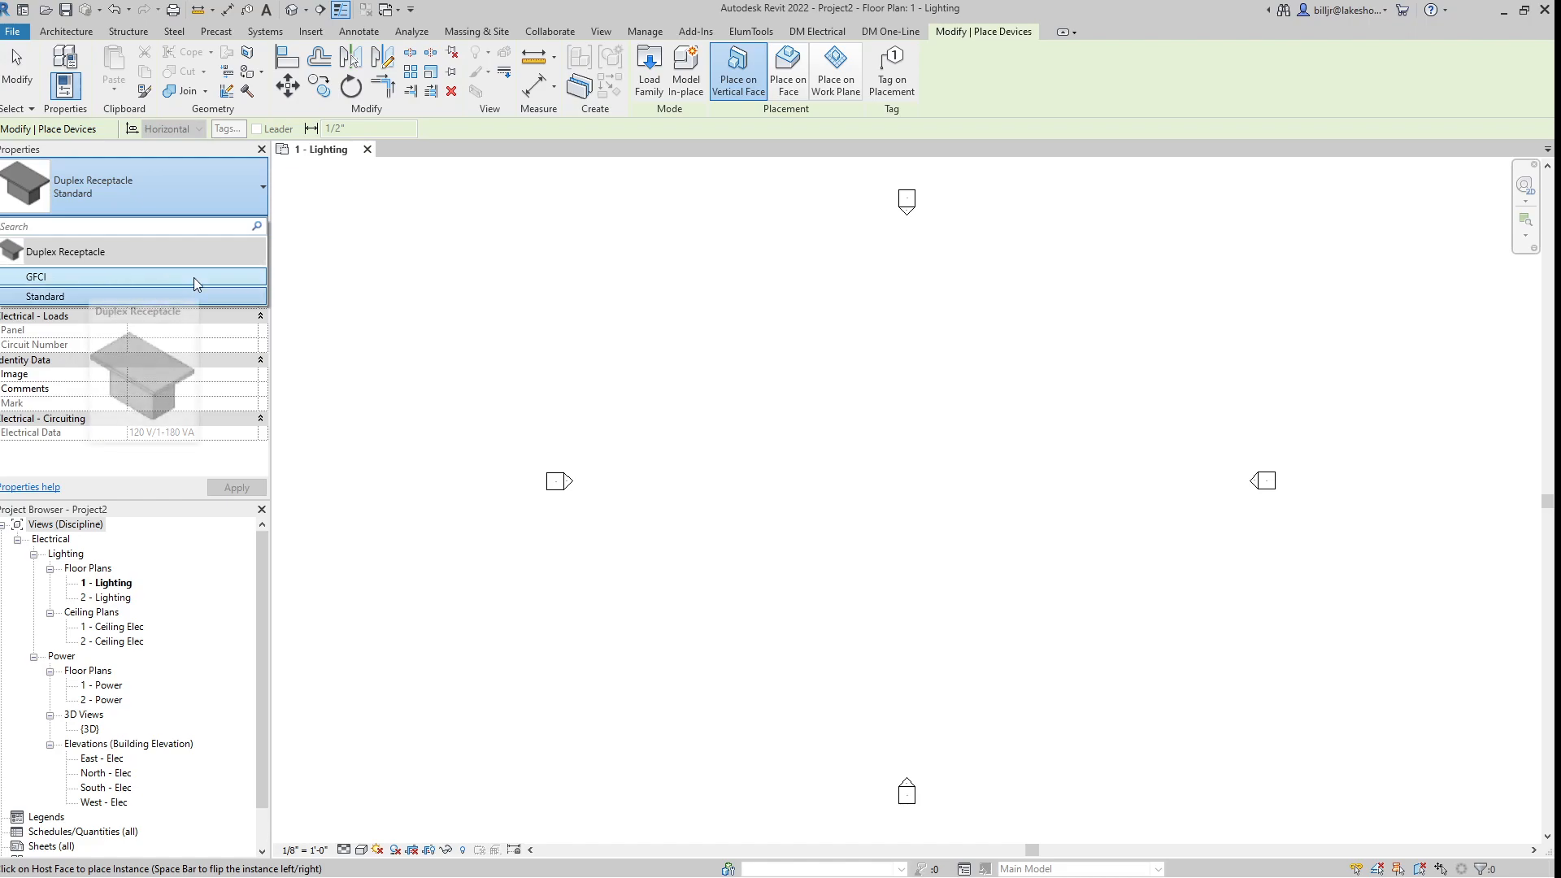
pyautogui.click(213, 189)
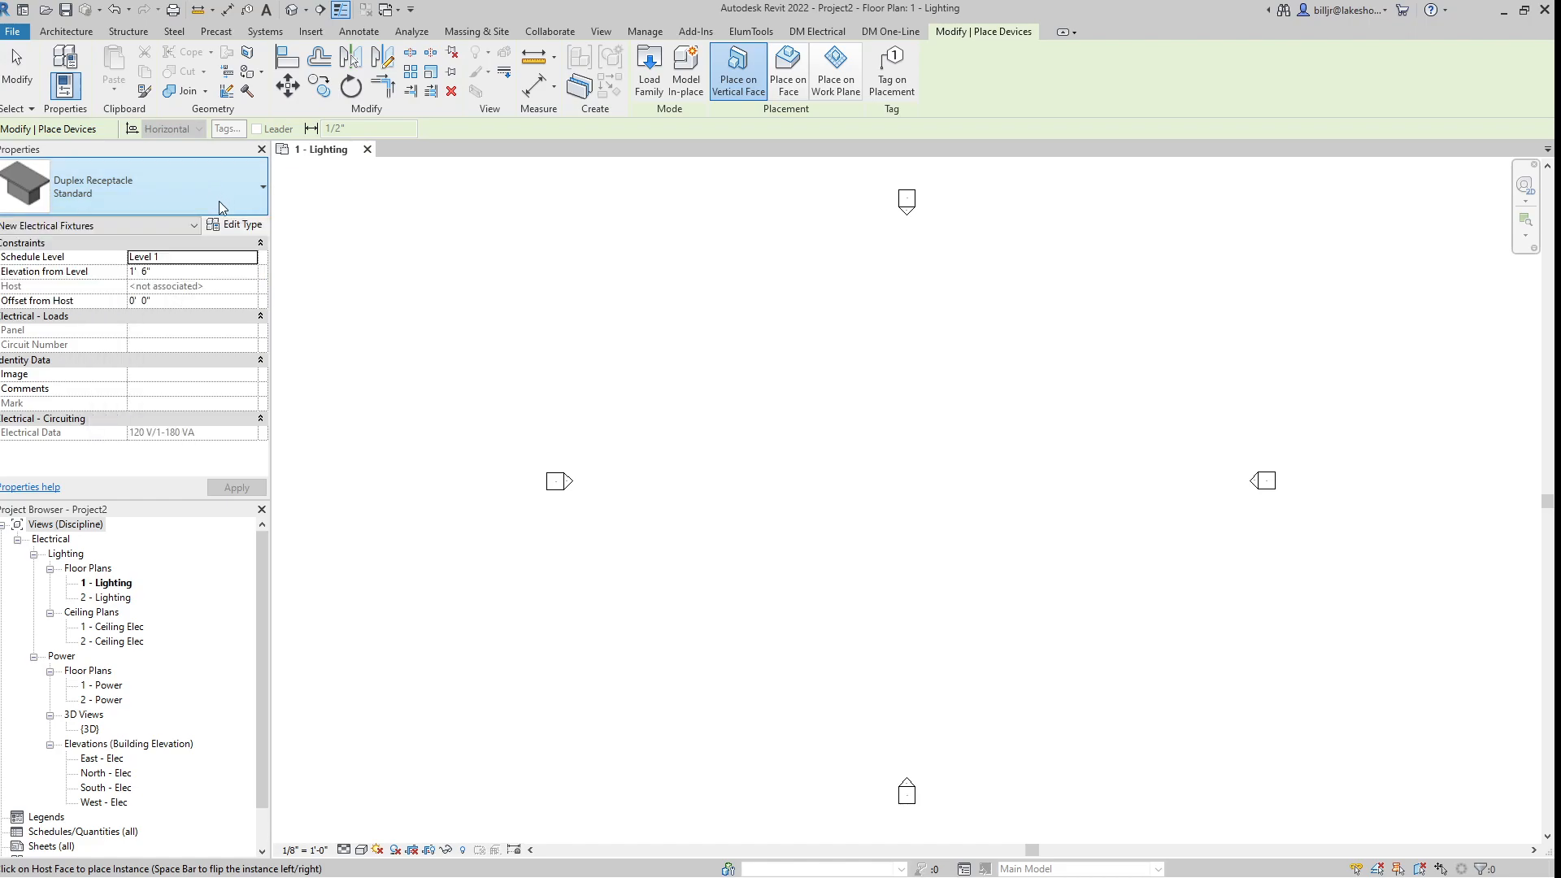
pyautogui.click(220, 201)
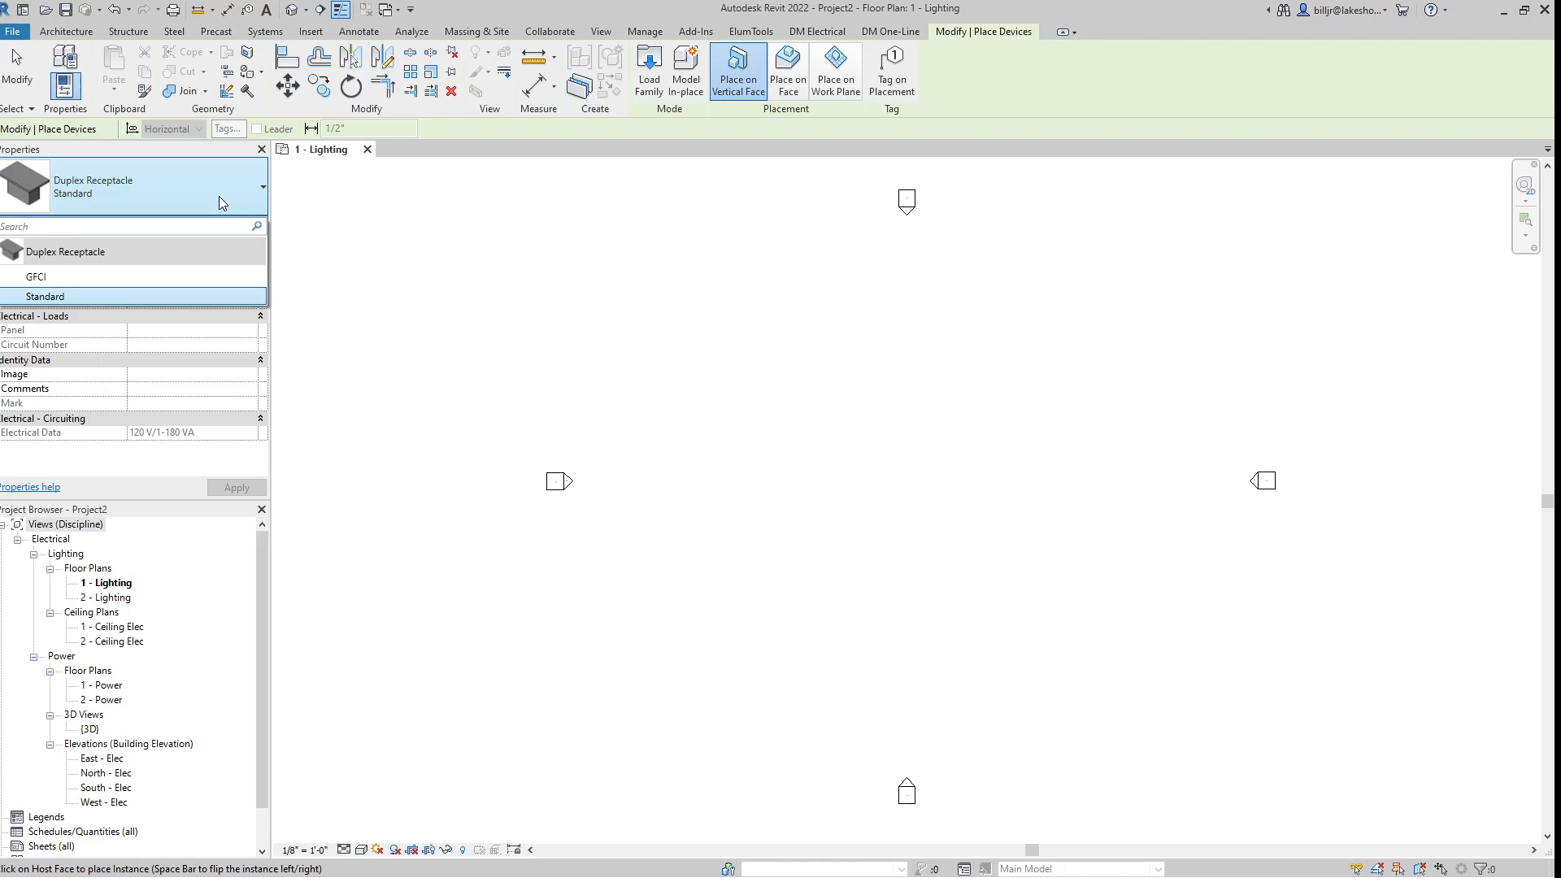
pyautogui.click(680, 288)
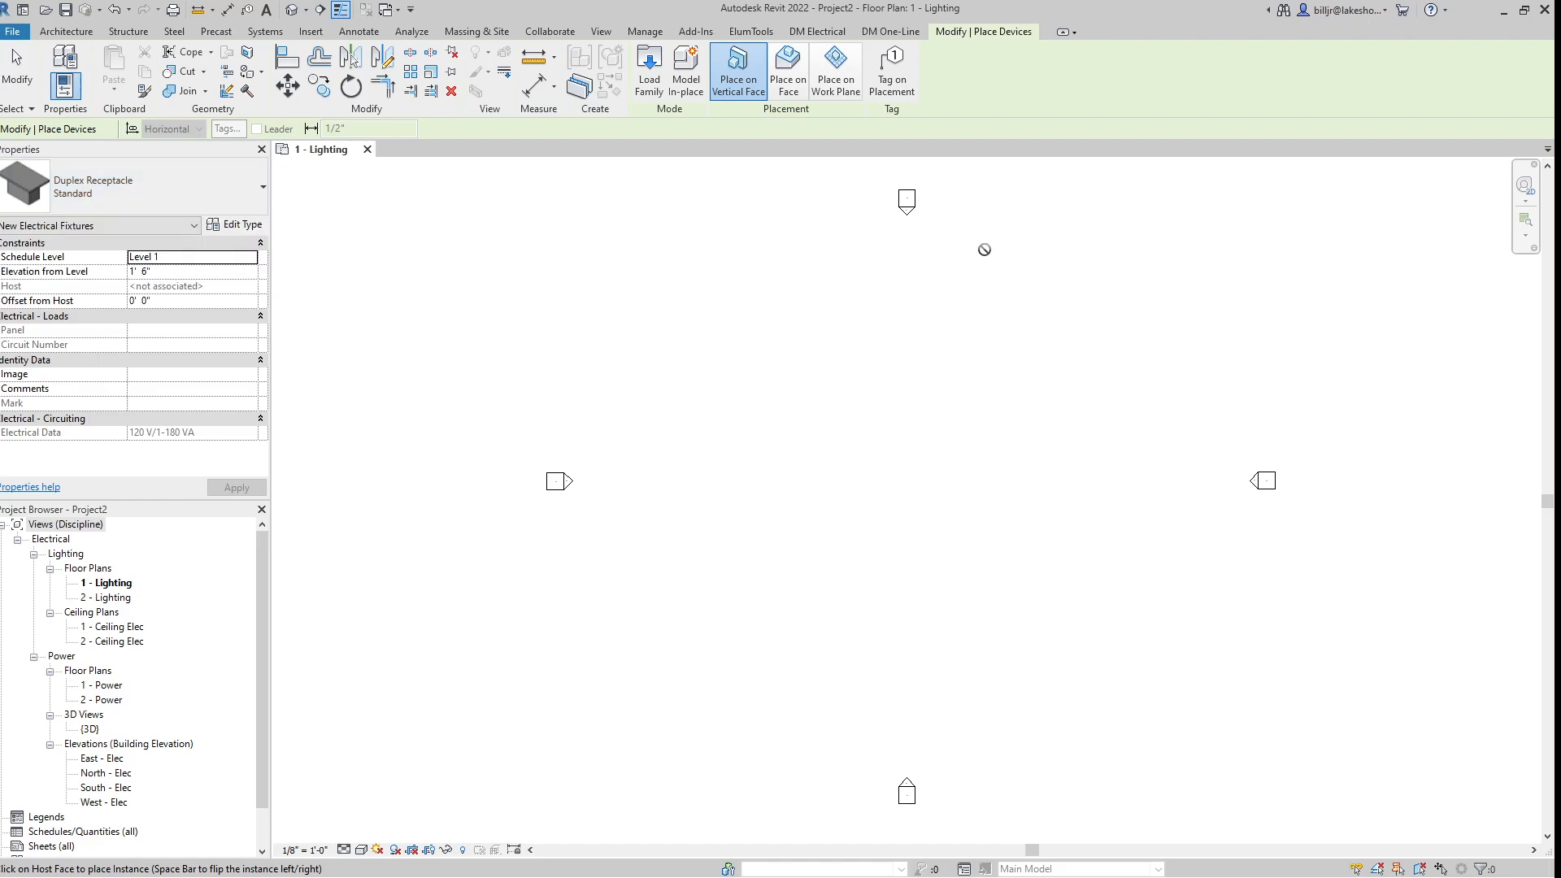
pyautogui.press('Escape')
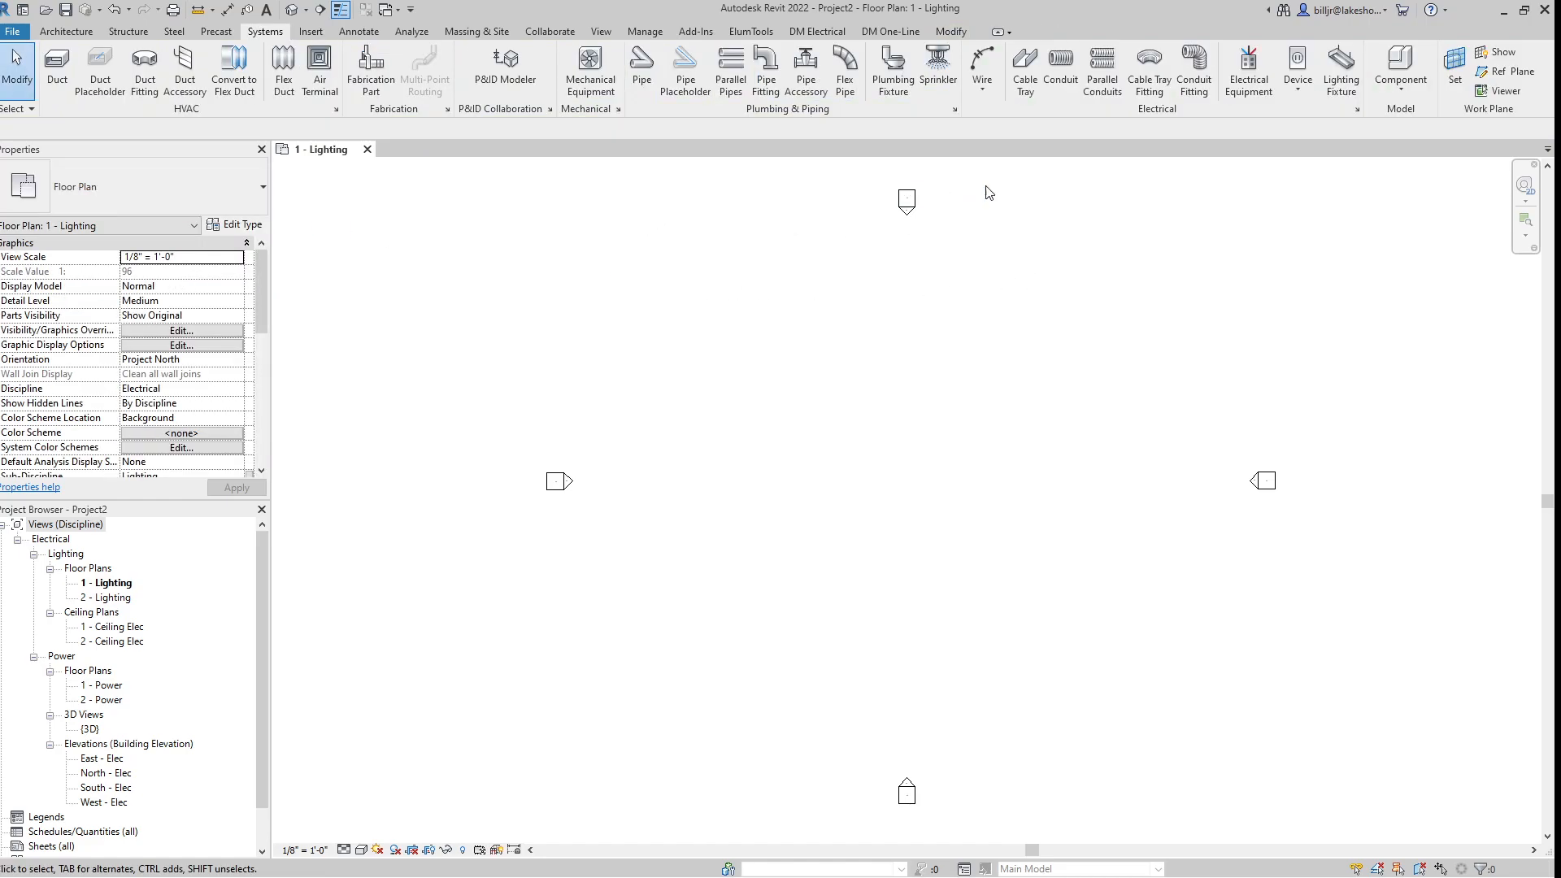
# - Start electrical equipment placement and examine the available types, including those of the Balanced Power Connector family
pyautogui.click(1249, 69)
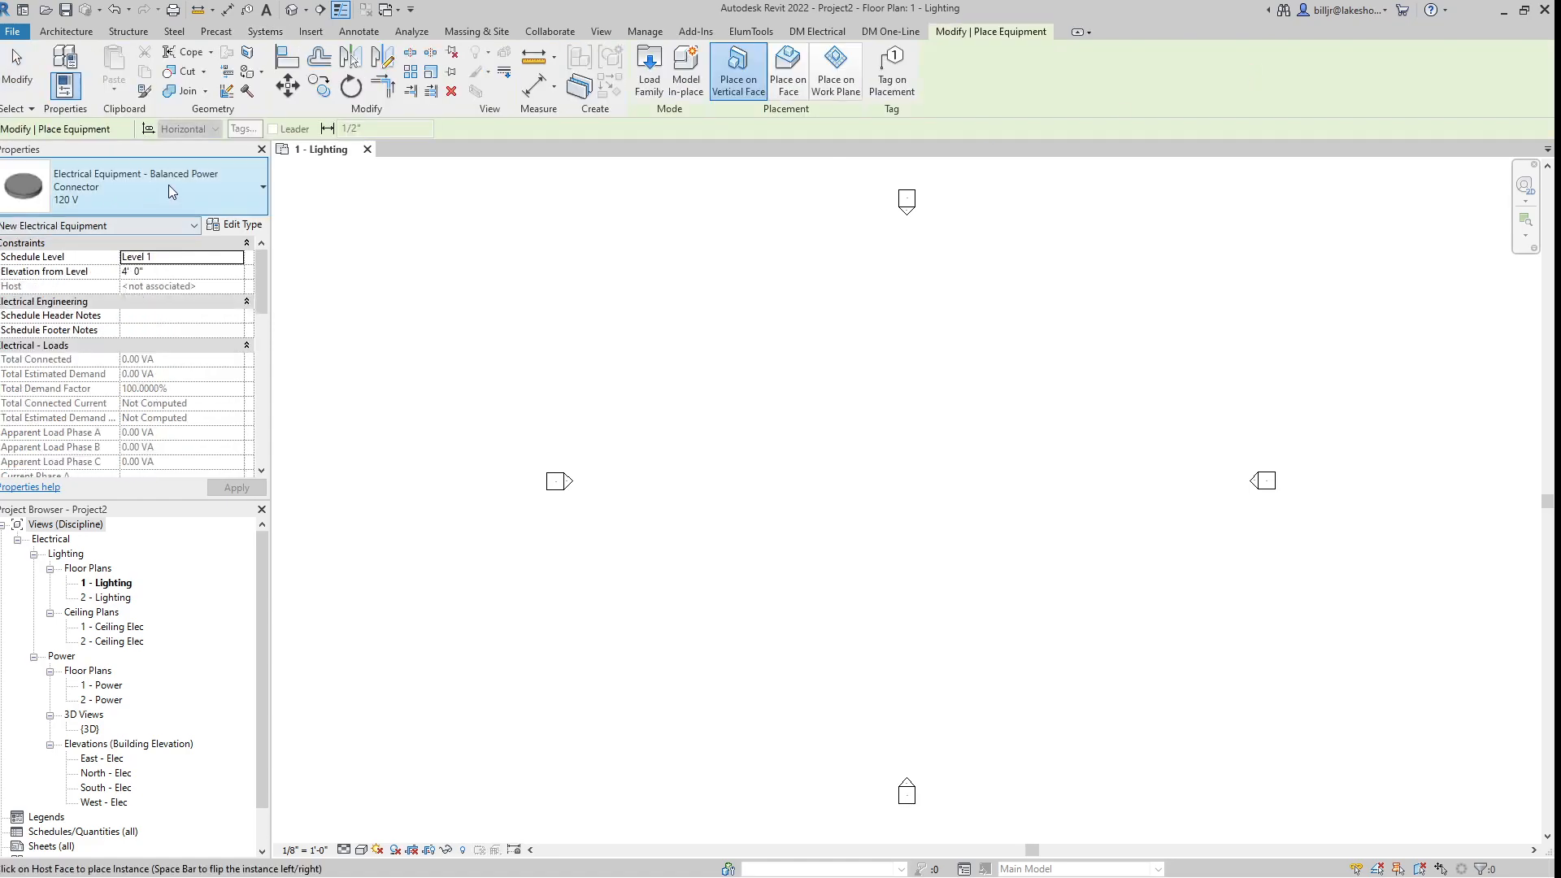
pyautogui.click(213, 183)
pyautogui.scroll(1, 134, 304)
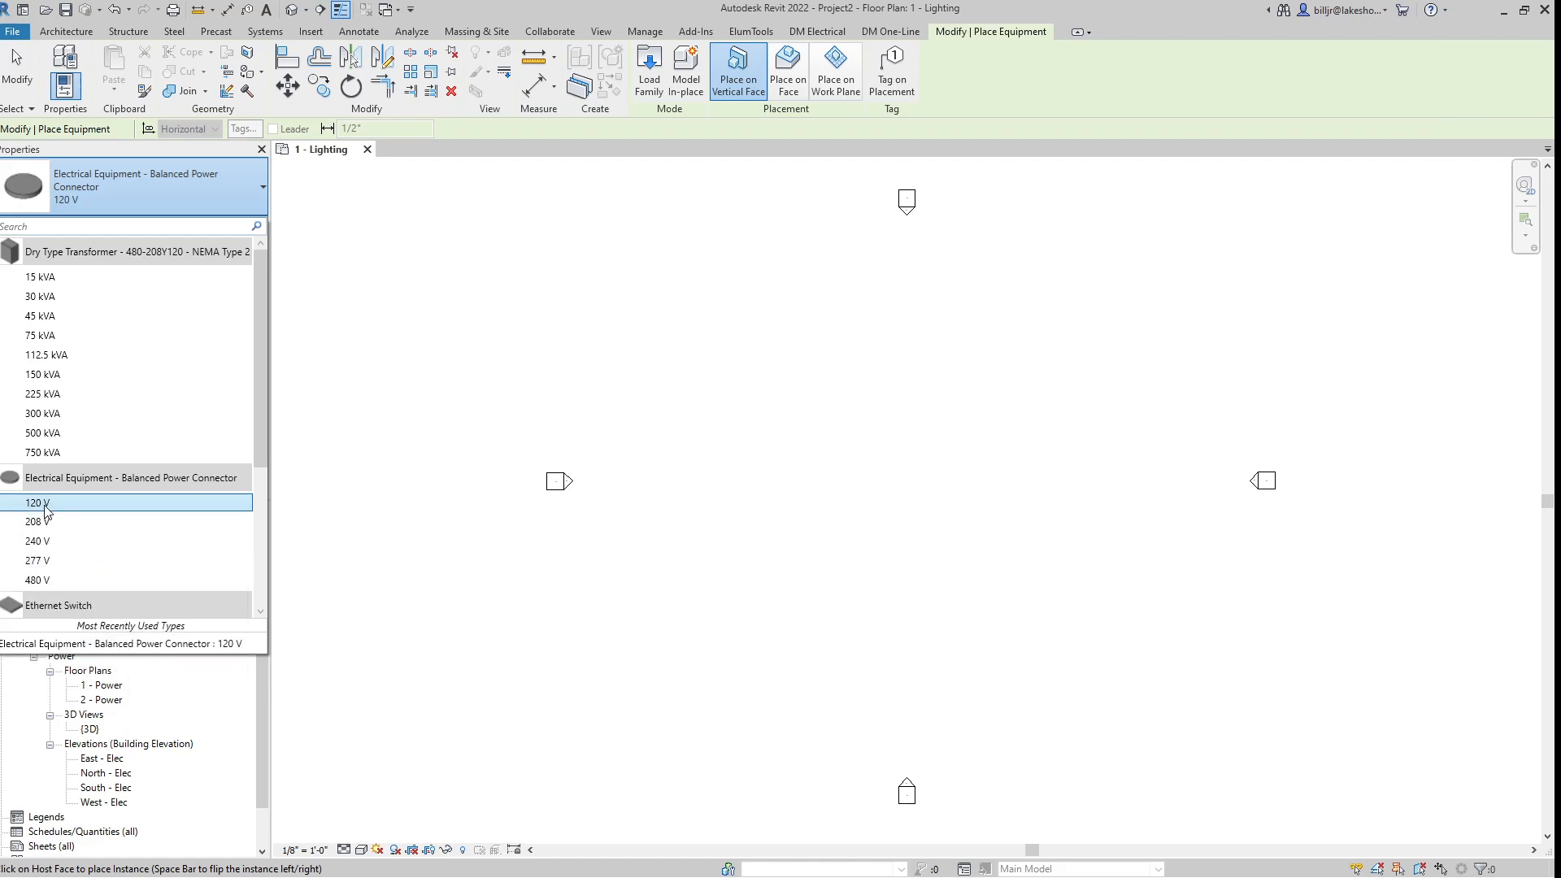
pyautogui.click(836, 72)
pyautogui.scroll(3, 780, 439)
pyautogui.scroll(-1, 780, 443)
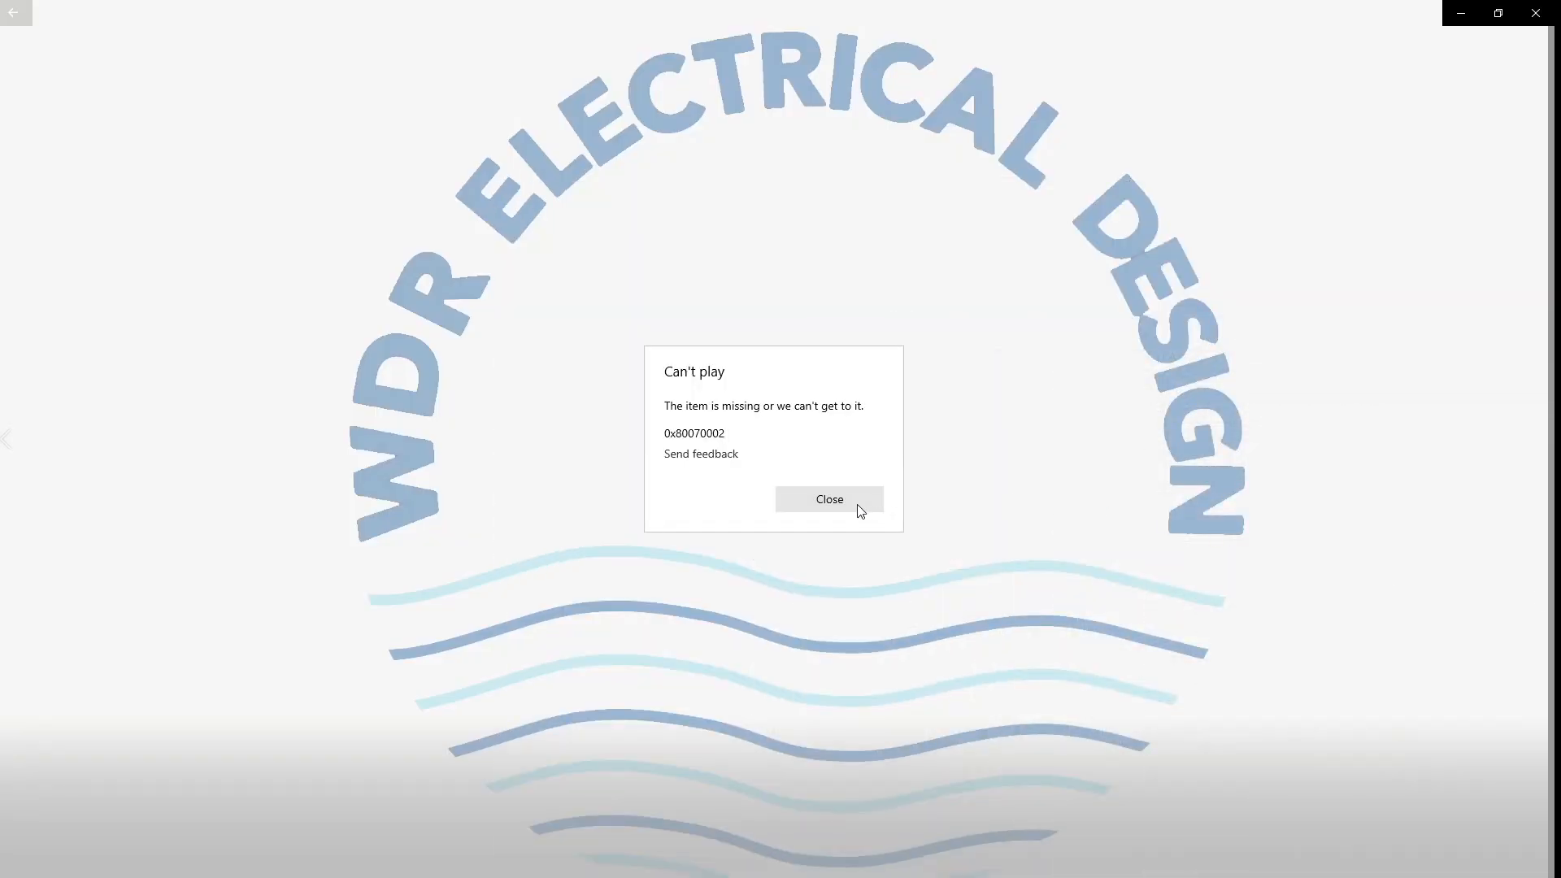
pyautogui.click(866, 506)
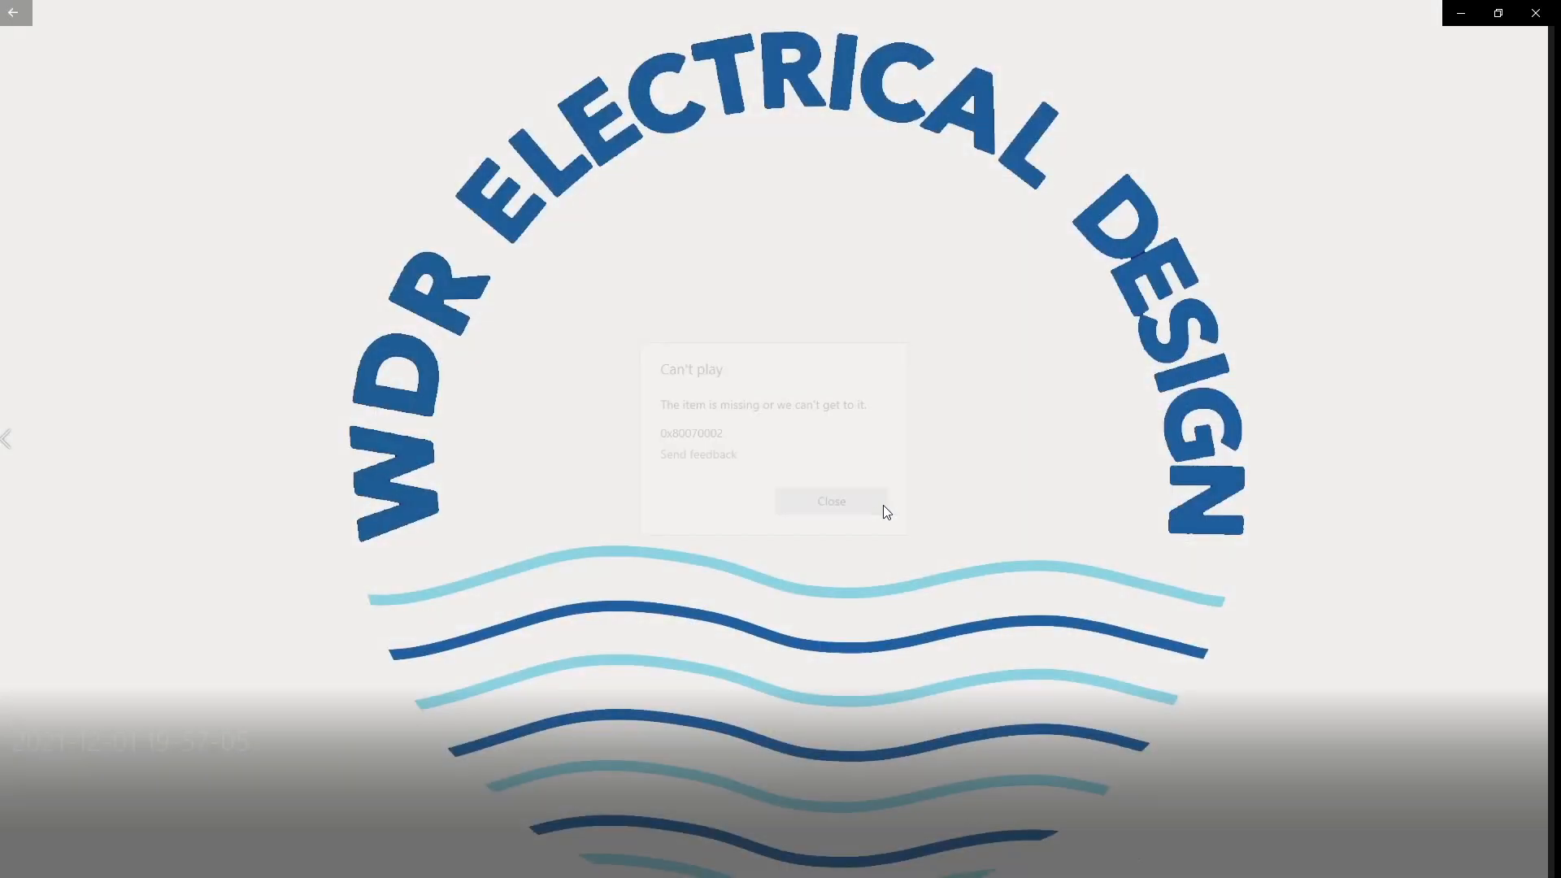